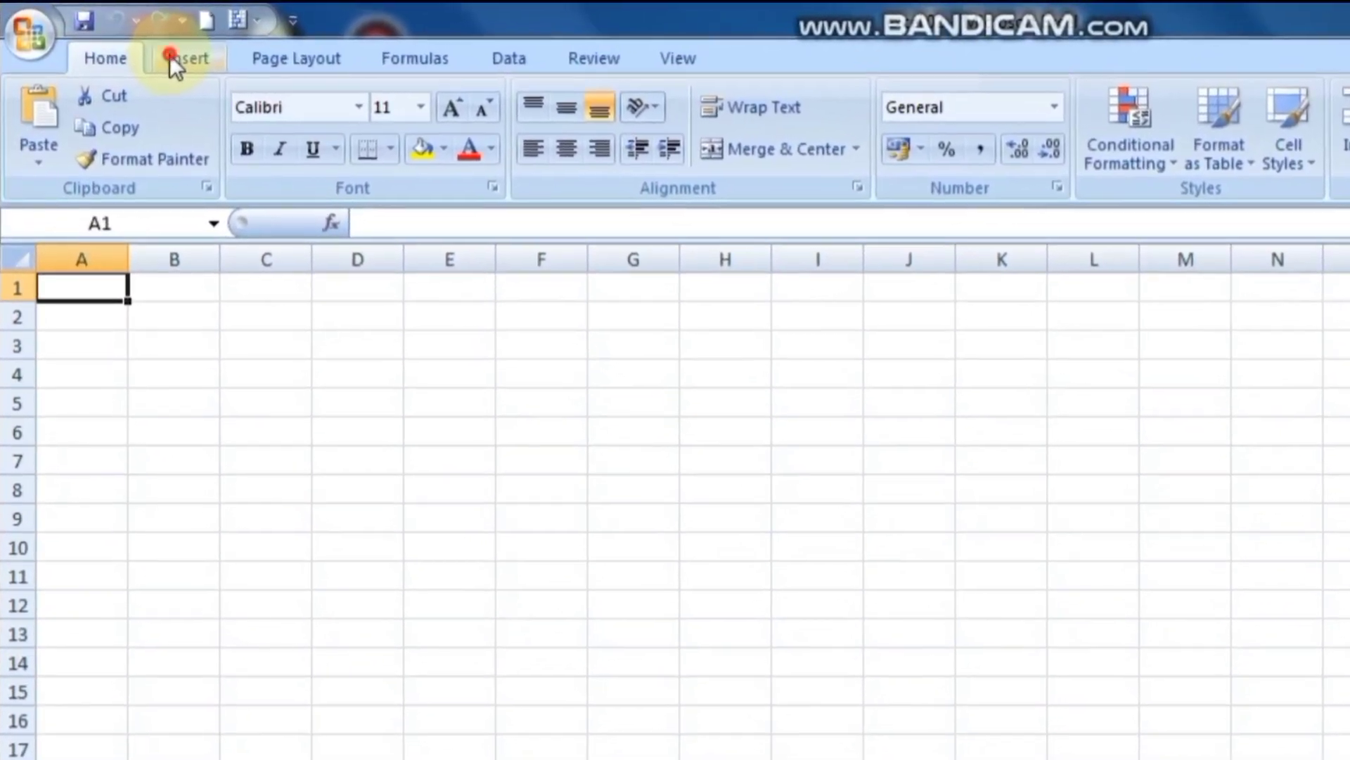
left_click(170, 55)
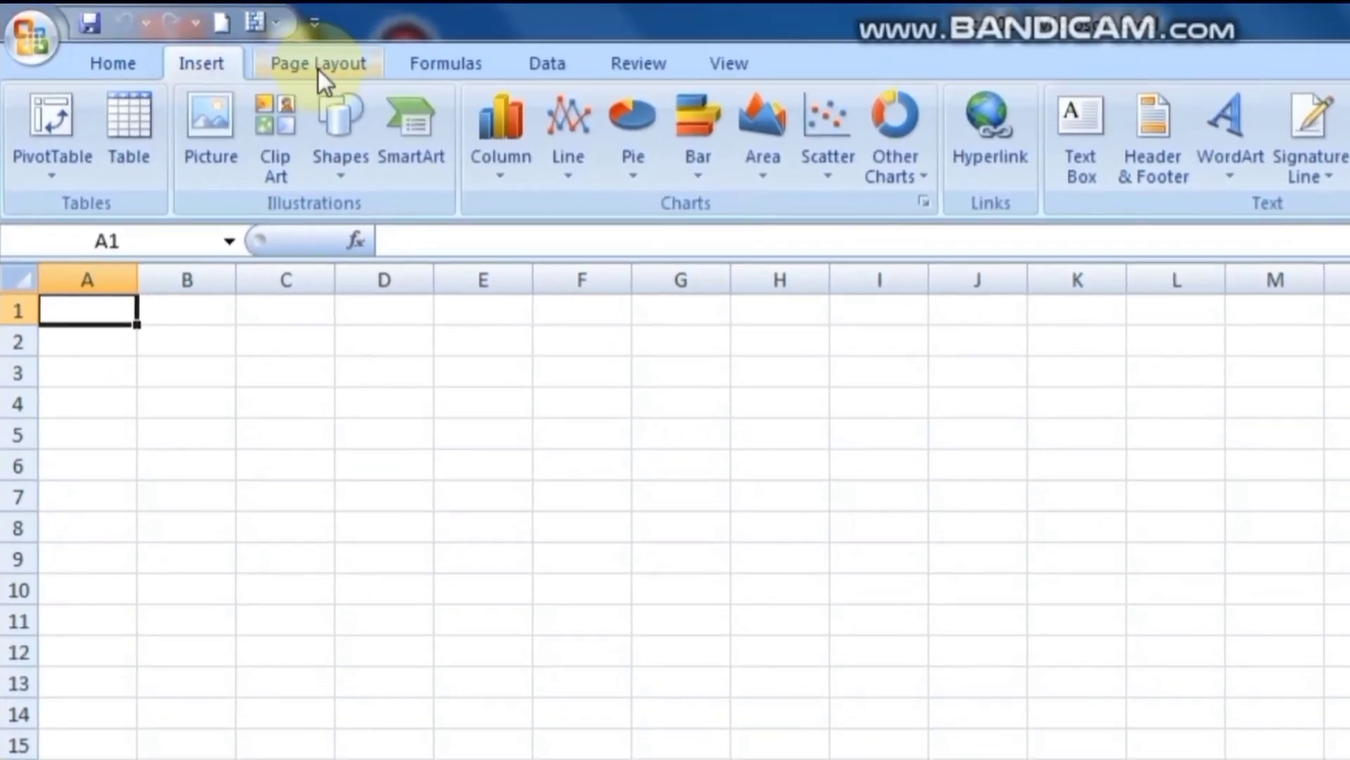
left_click(301, 62)
left_click(413, 63)
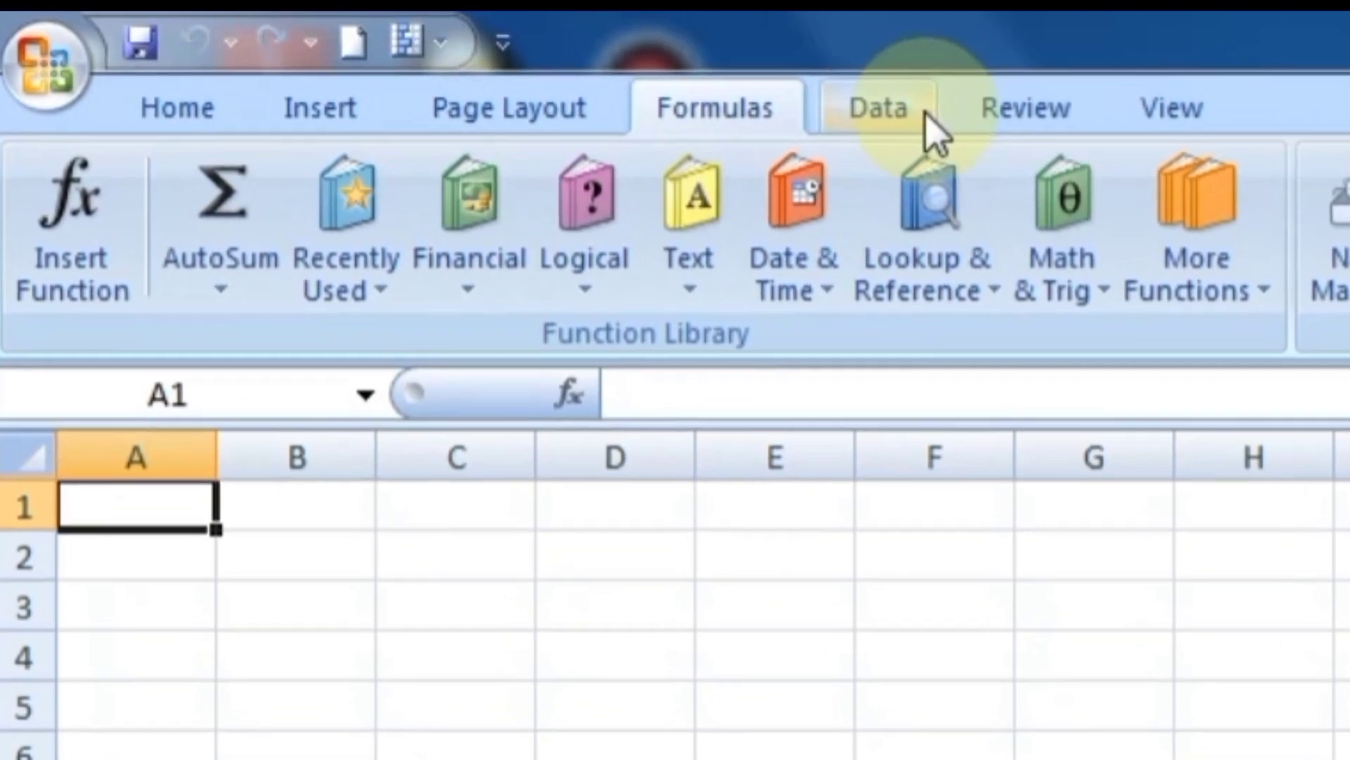
left_click(747, 102)
left_click(802, 94)
left_click(1206, 116)
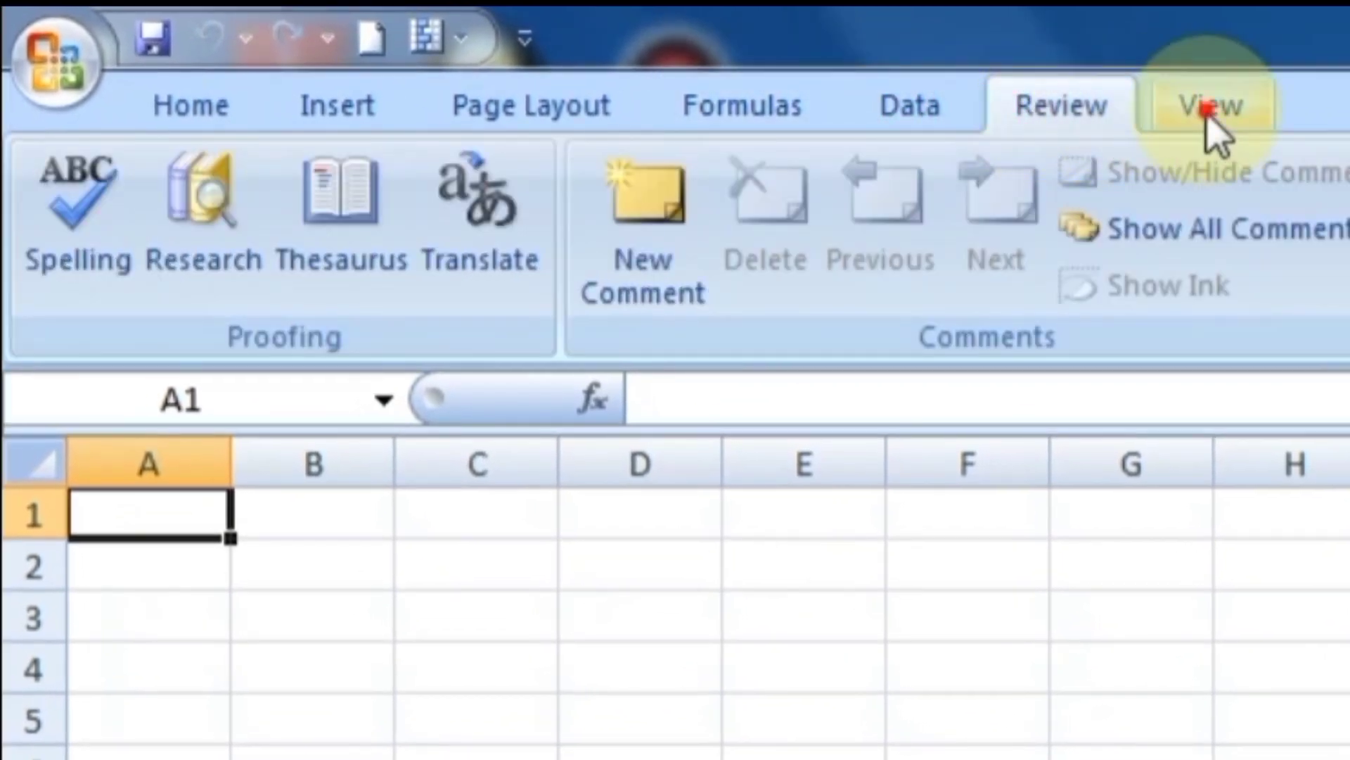
left_click(215, 115)
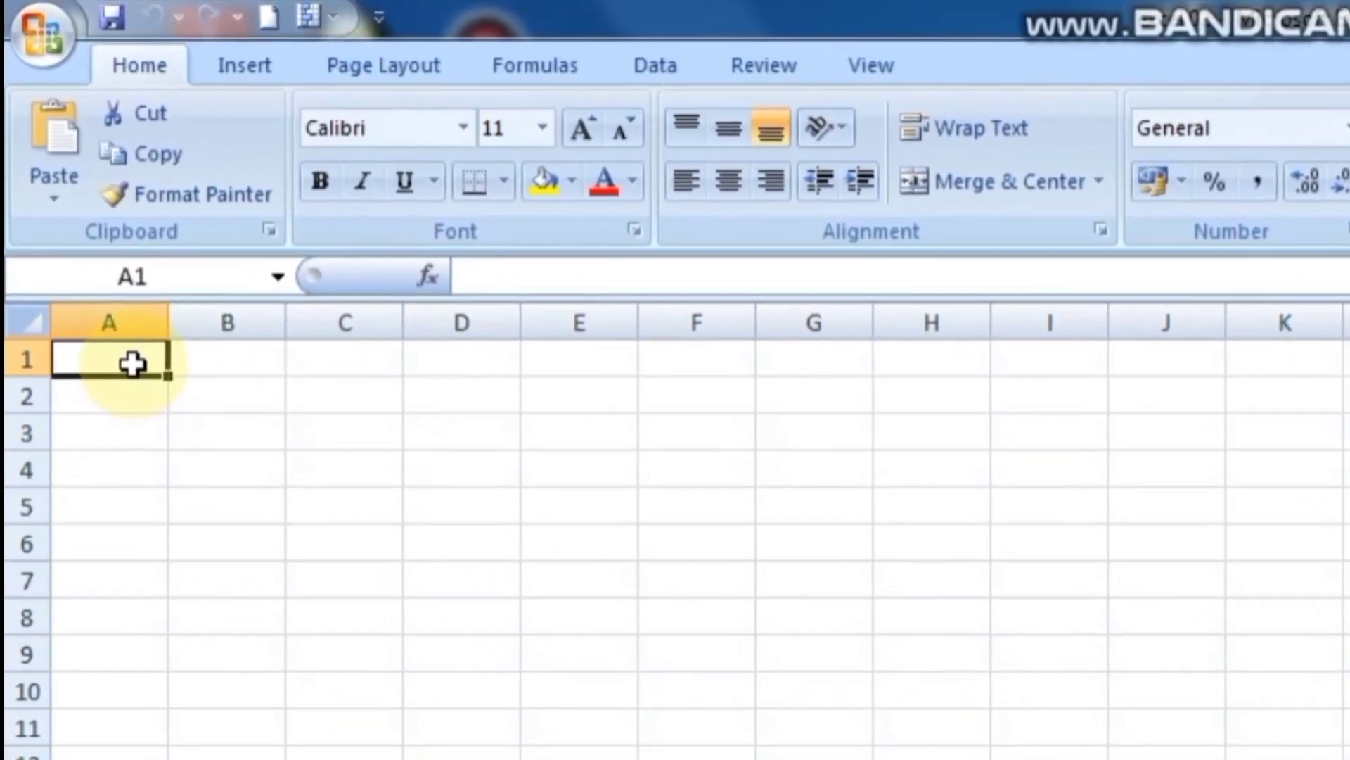
- Enter the heading "Govt. Divisional ITI" in cell A1 and "Attendance Sheet of 2022" in cell A2
type("Gov")
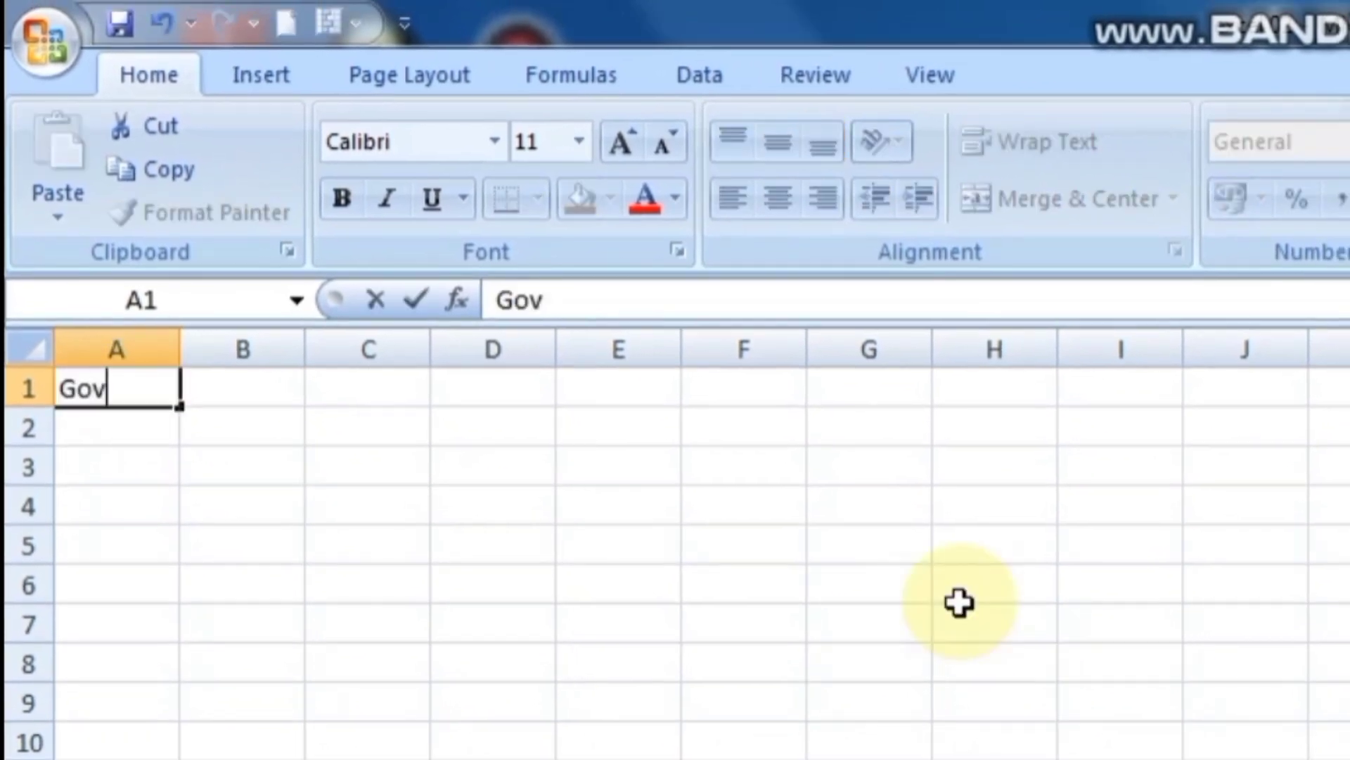
type("t. Divisional")
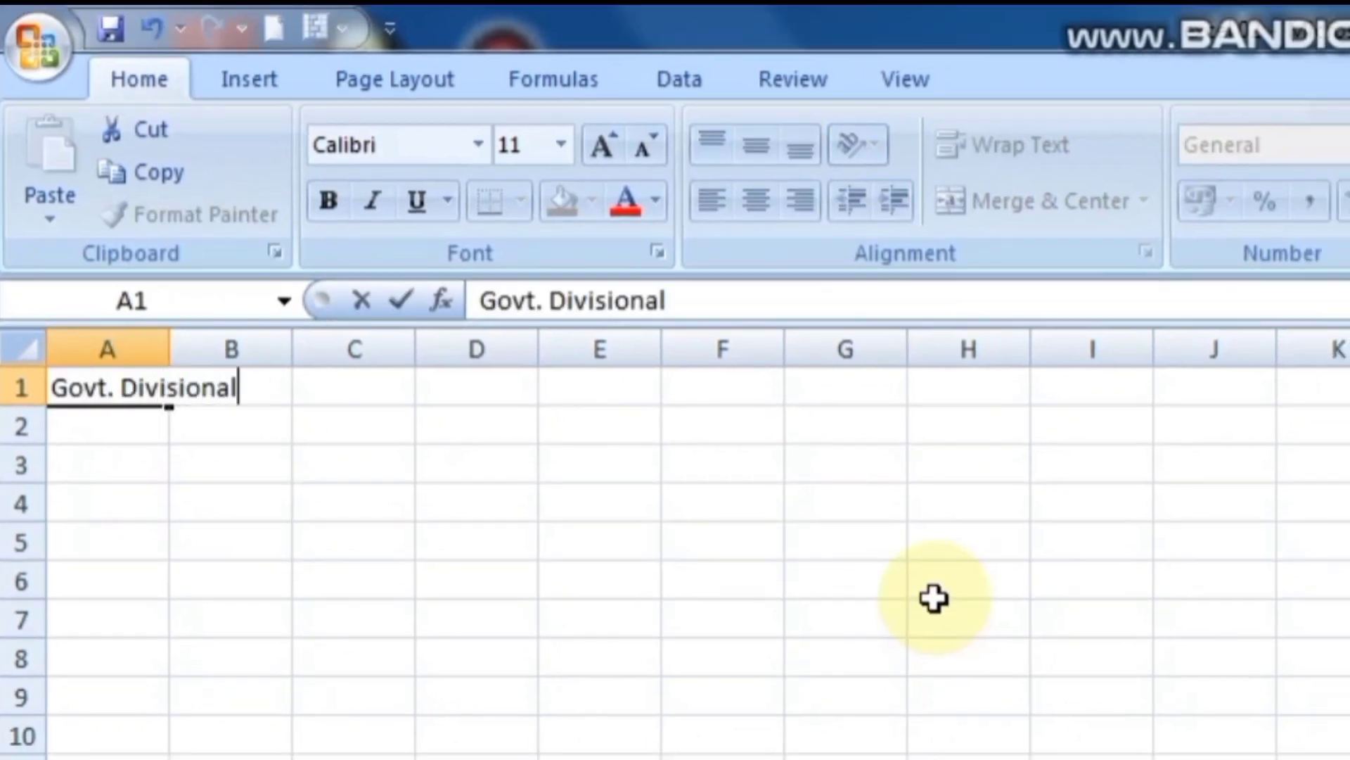
type(" ITI")
key("Return")
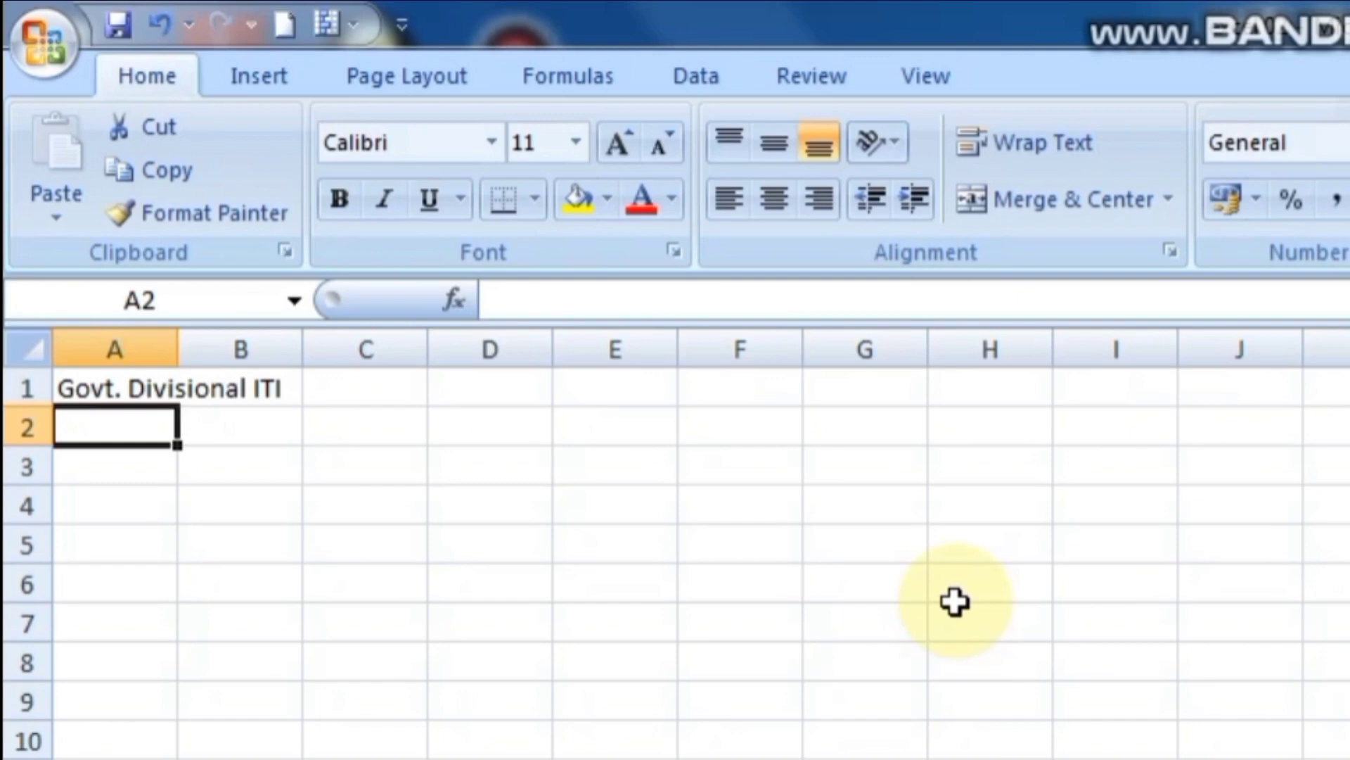
type("Attend")
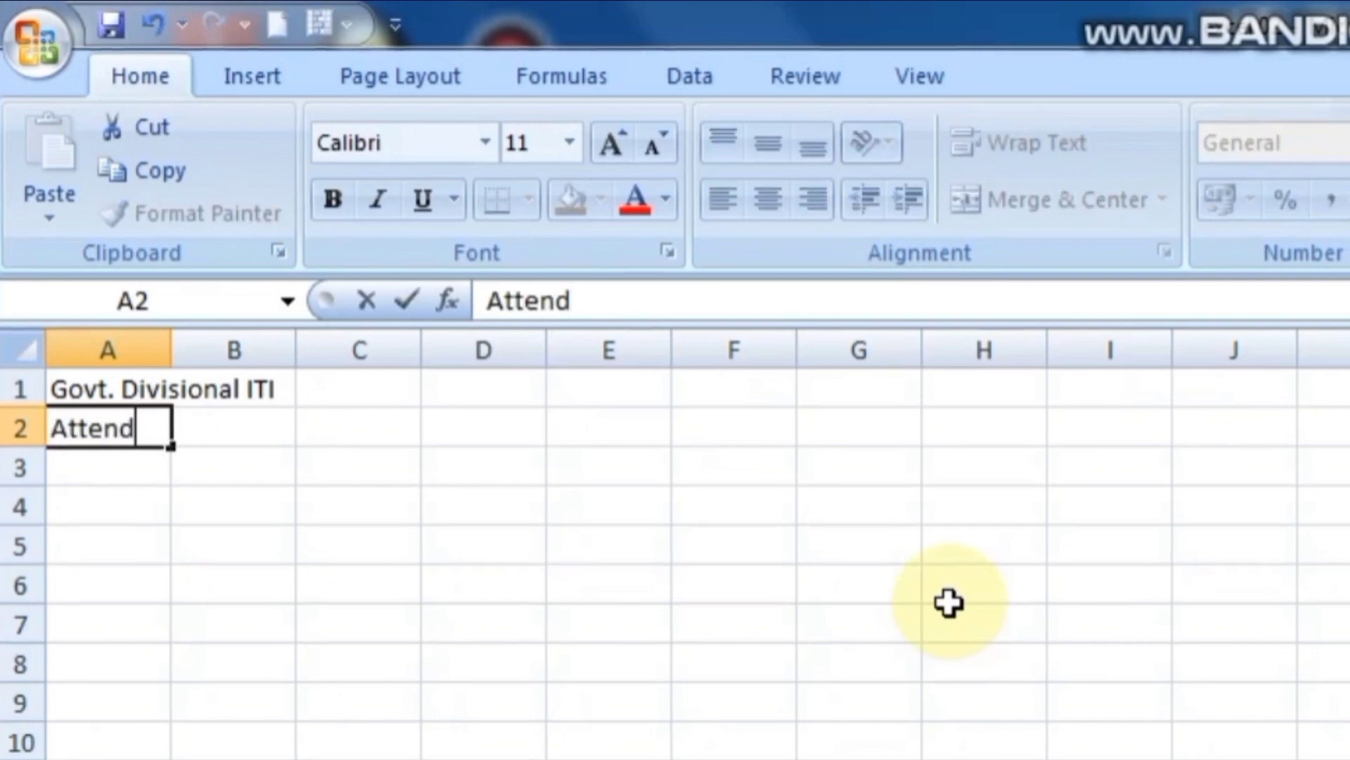
type("ance Sheet ")
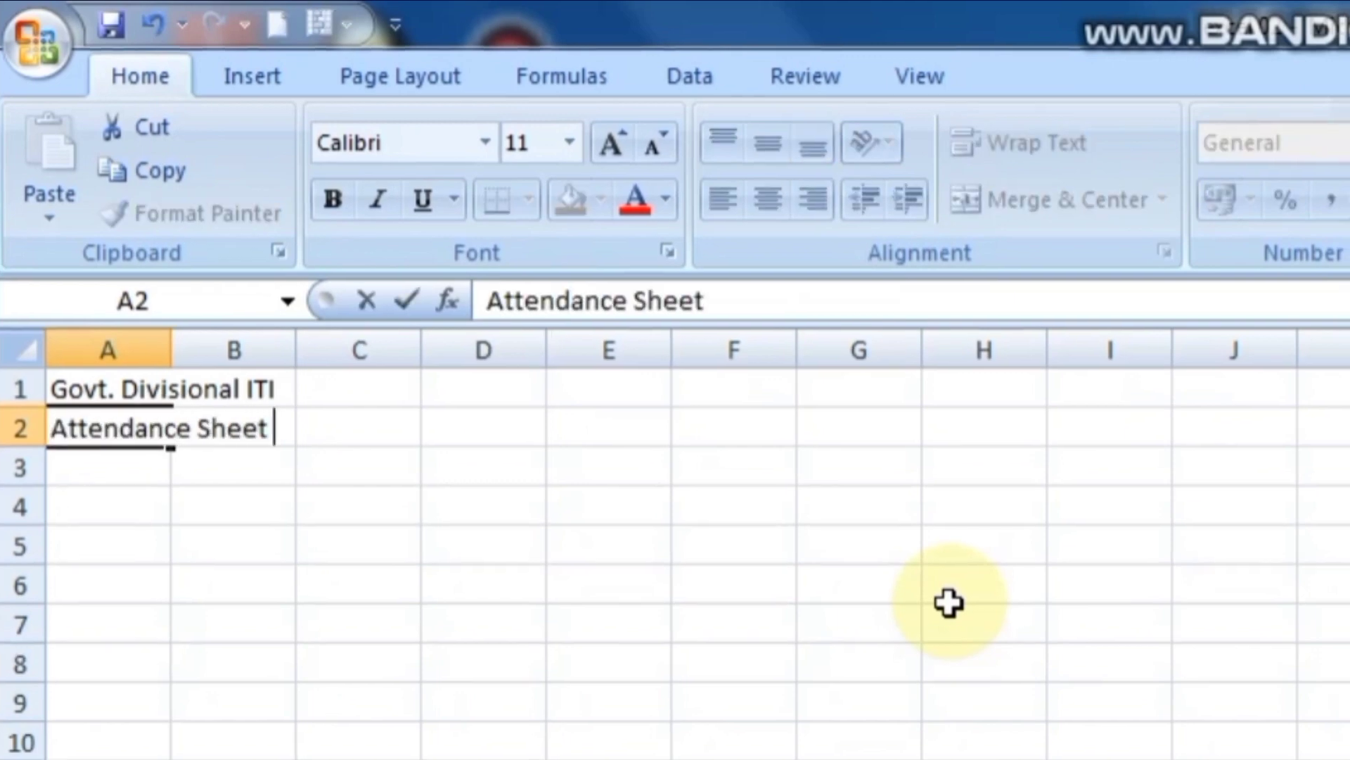
type("of 2")
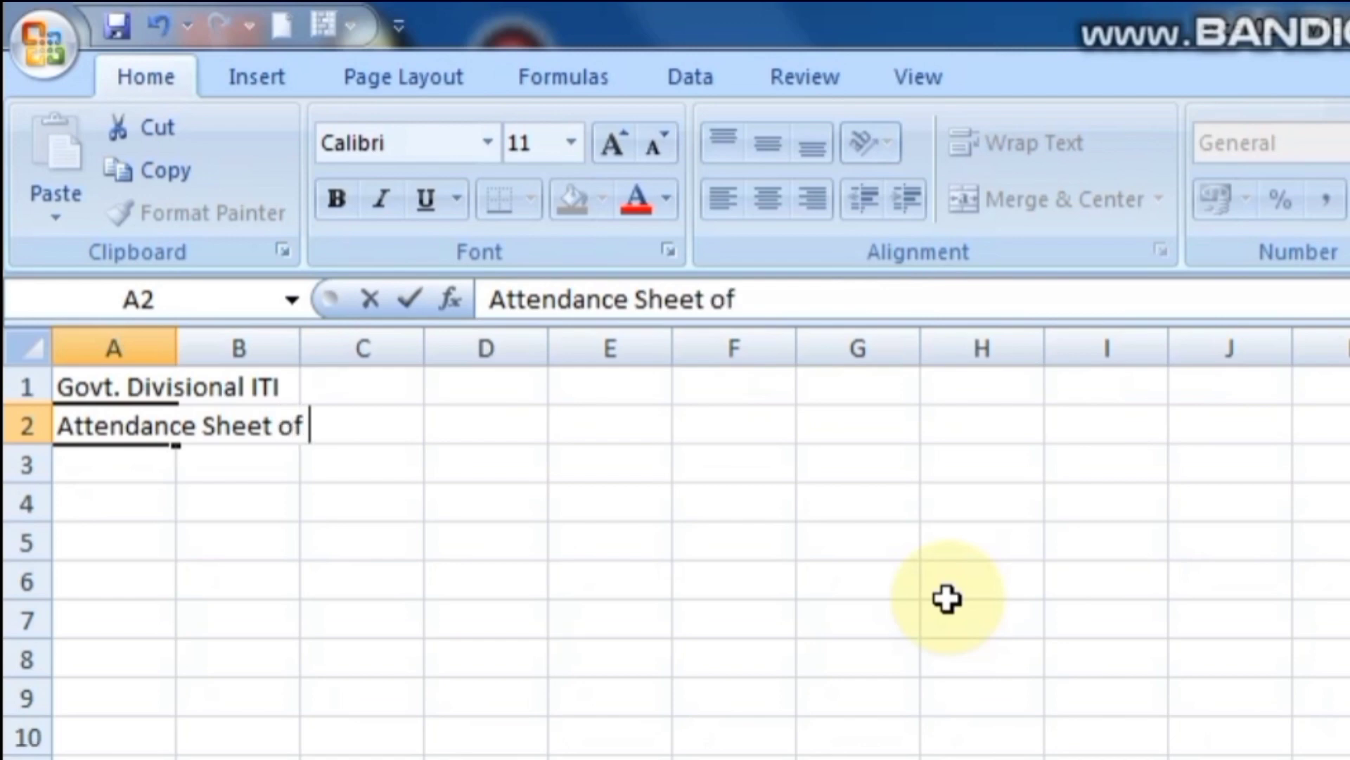
type("022")
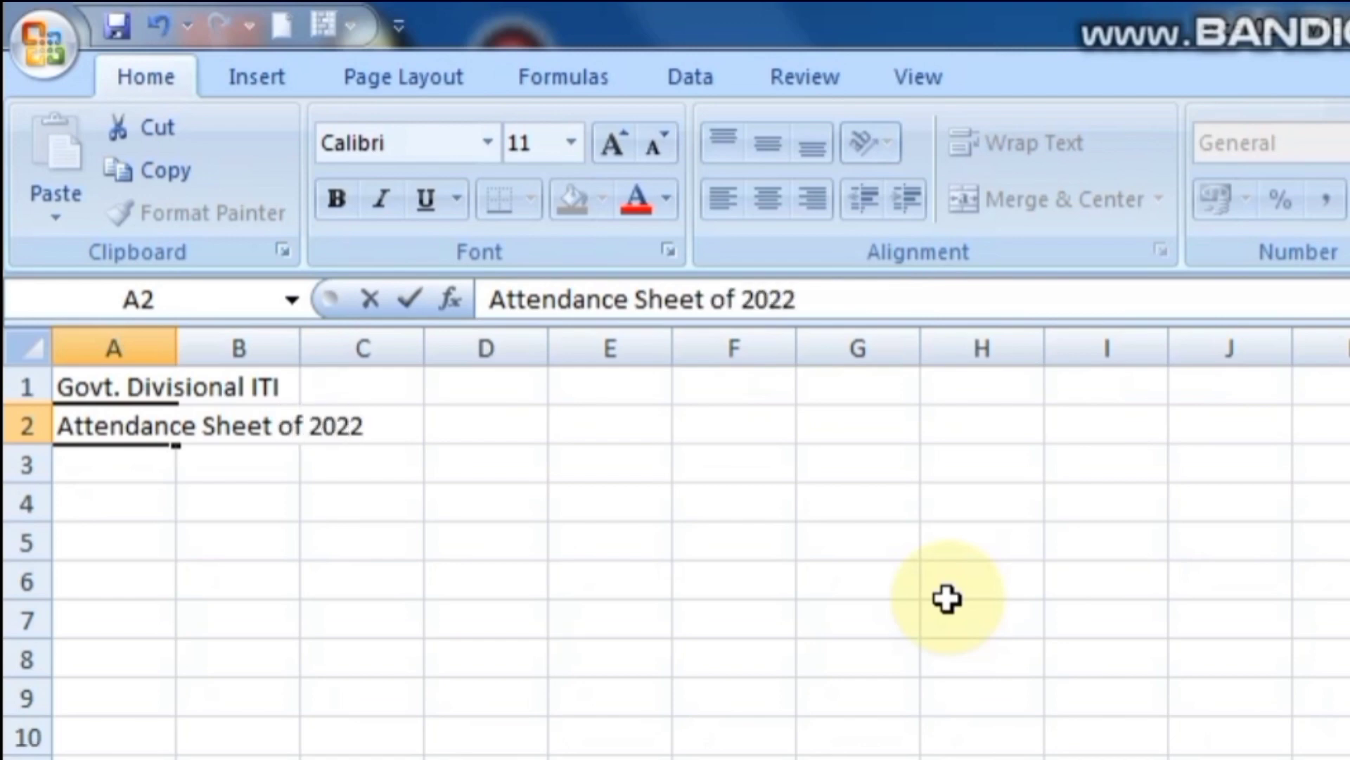
key("Return")
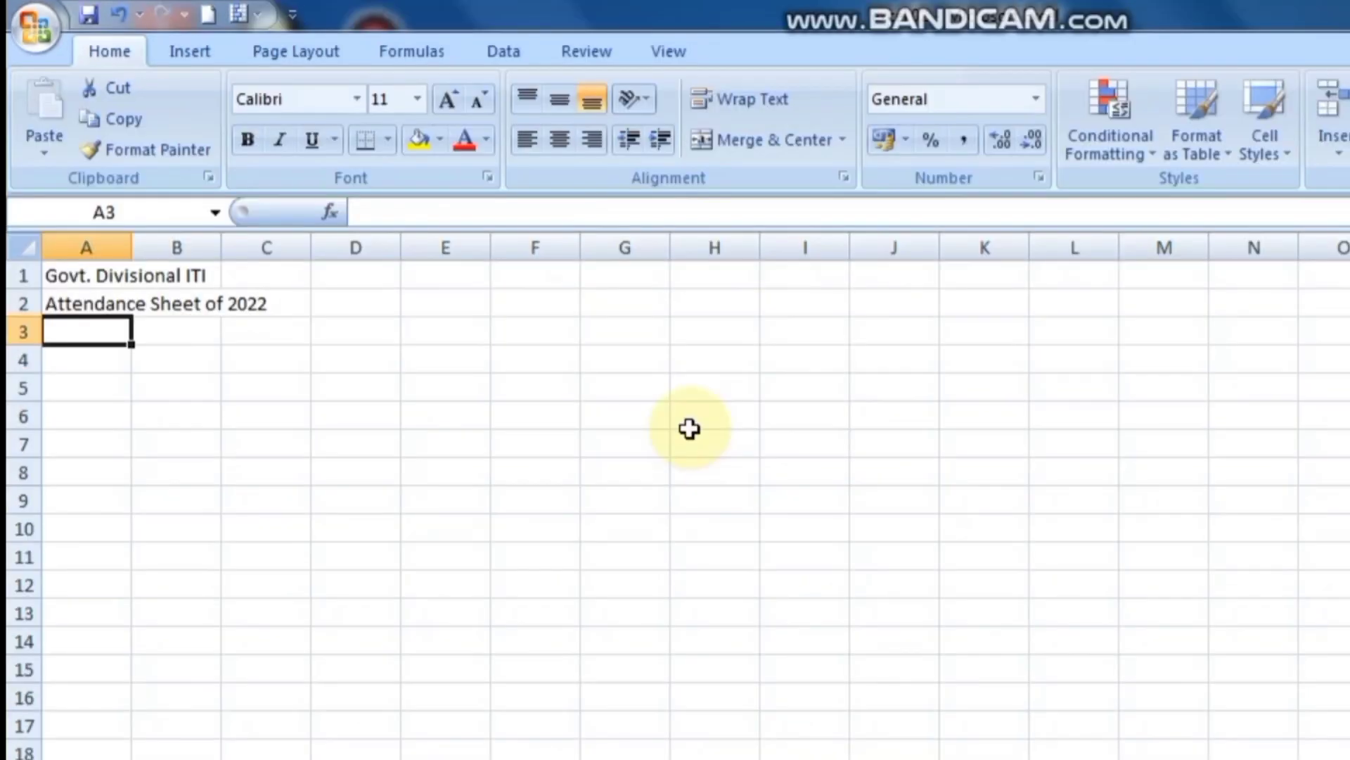
- Enter the label "Salary" in cell A3 and the rate "140/H" in cell B3
type("k")
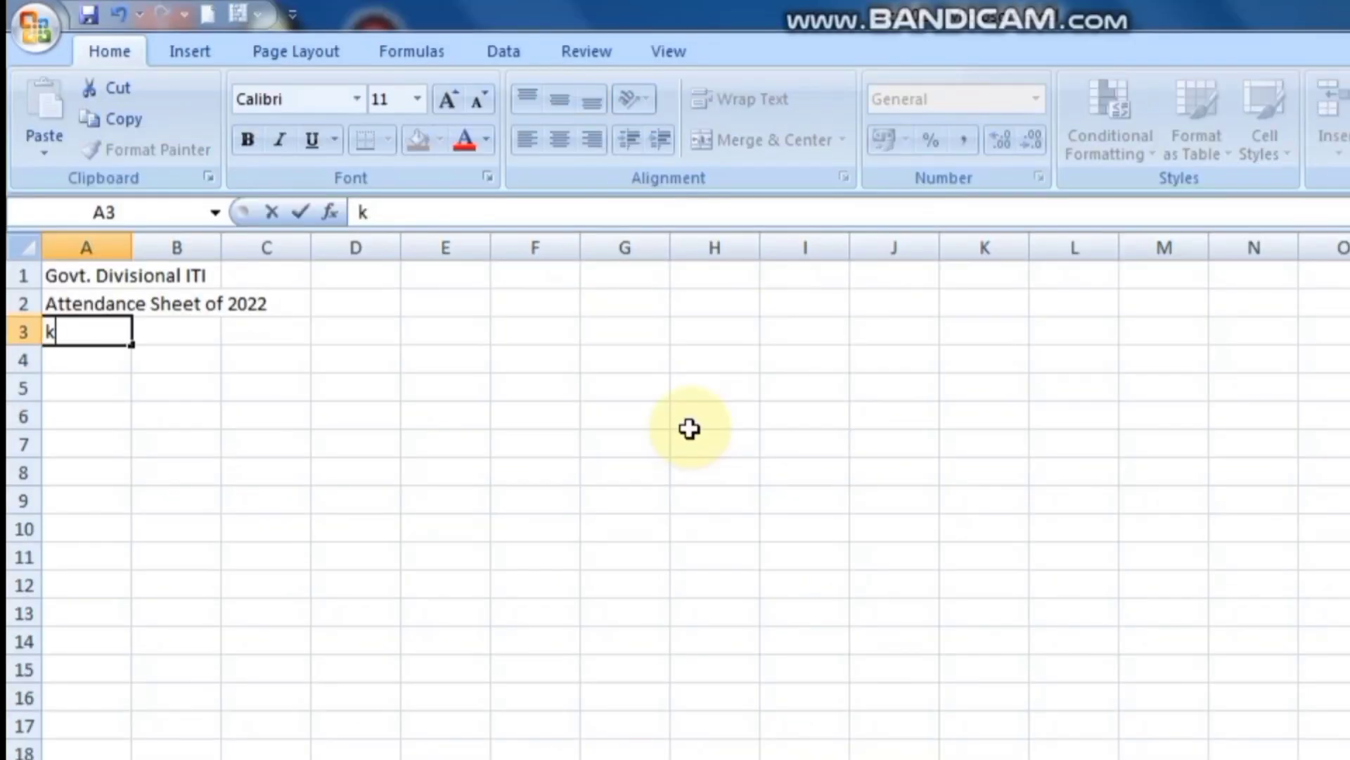
key("BackSpace")
type("Salary")
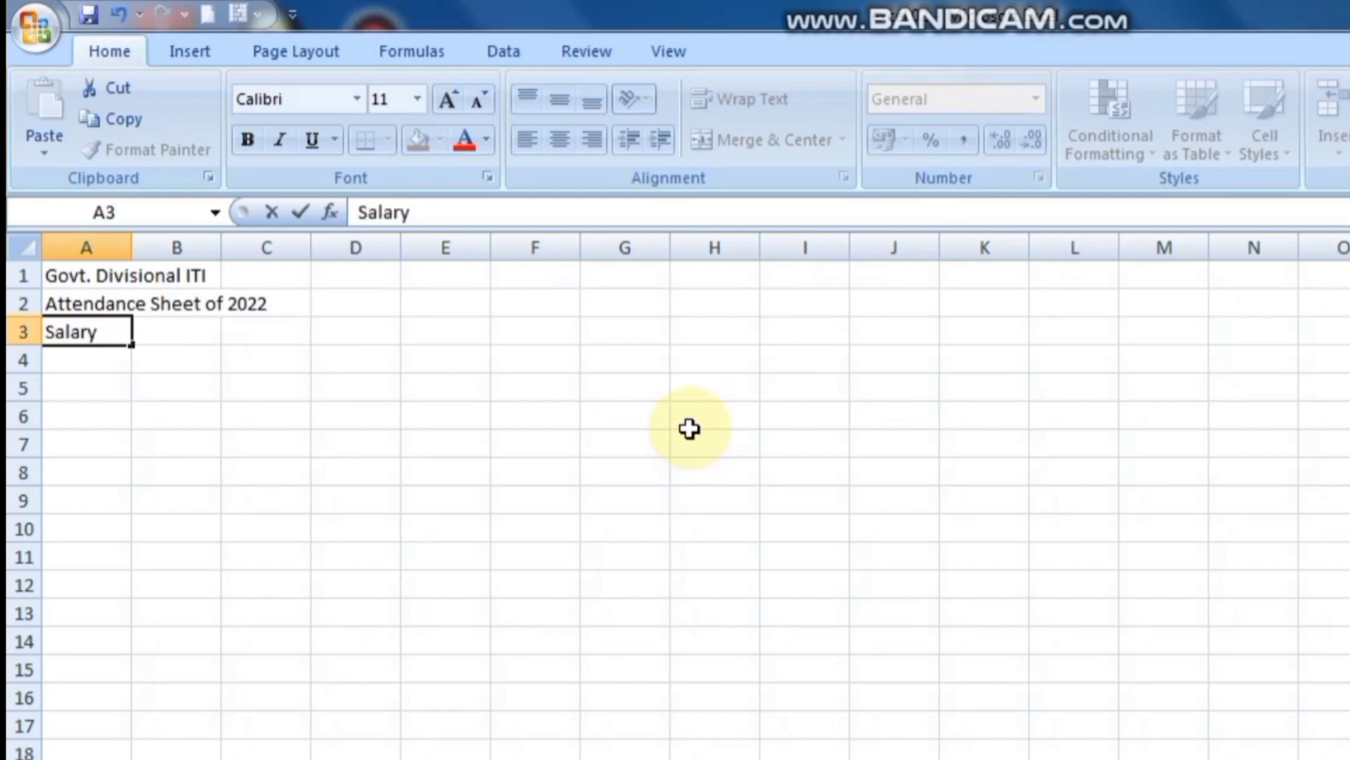
key("Tab")
type("140")
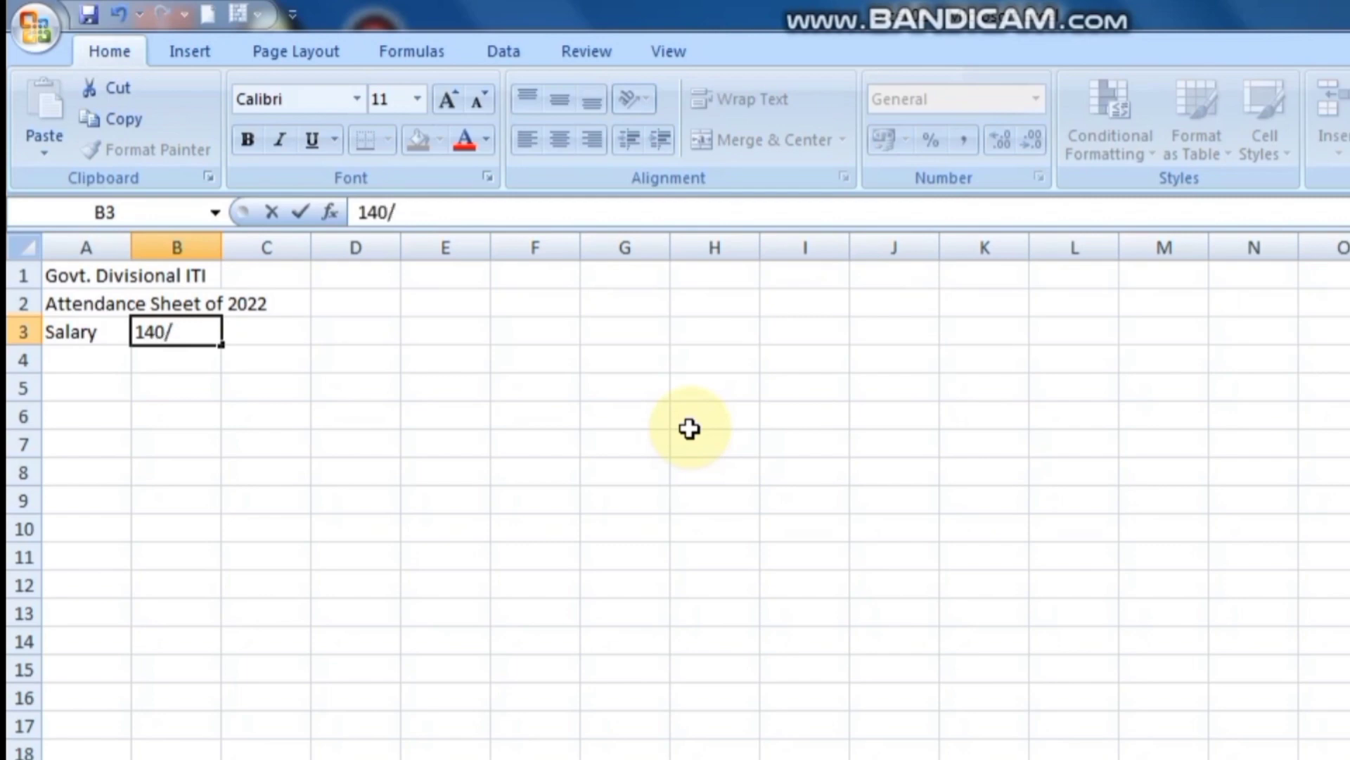
type("/H")
key("Return")
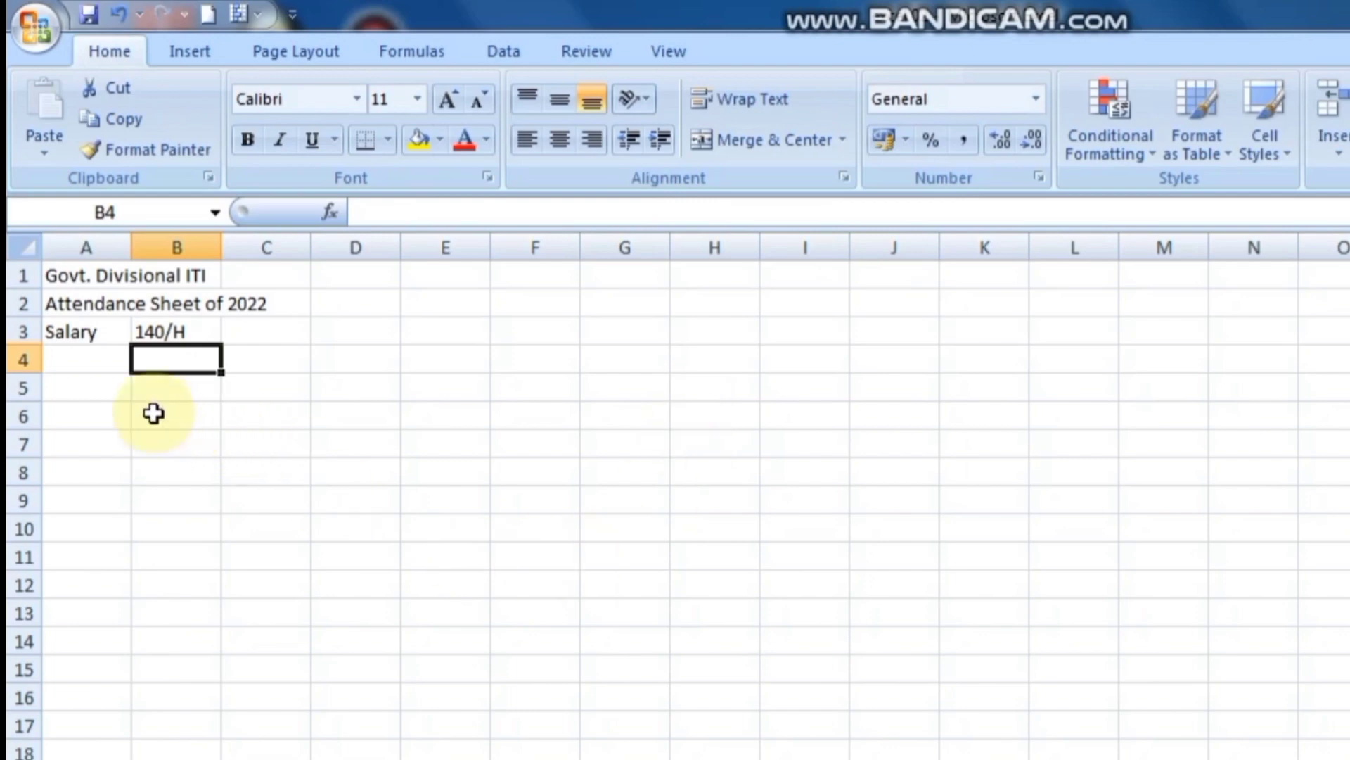
- Enter the column headers "Sr. No." in cell A5 and "Name of Employees" in cell B5
left_click(111, 398)
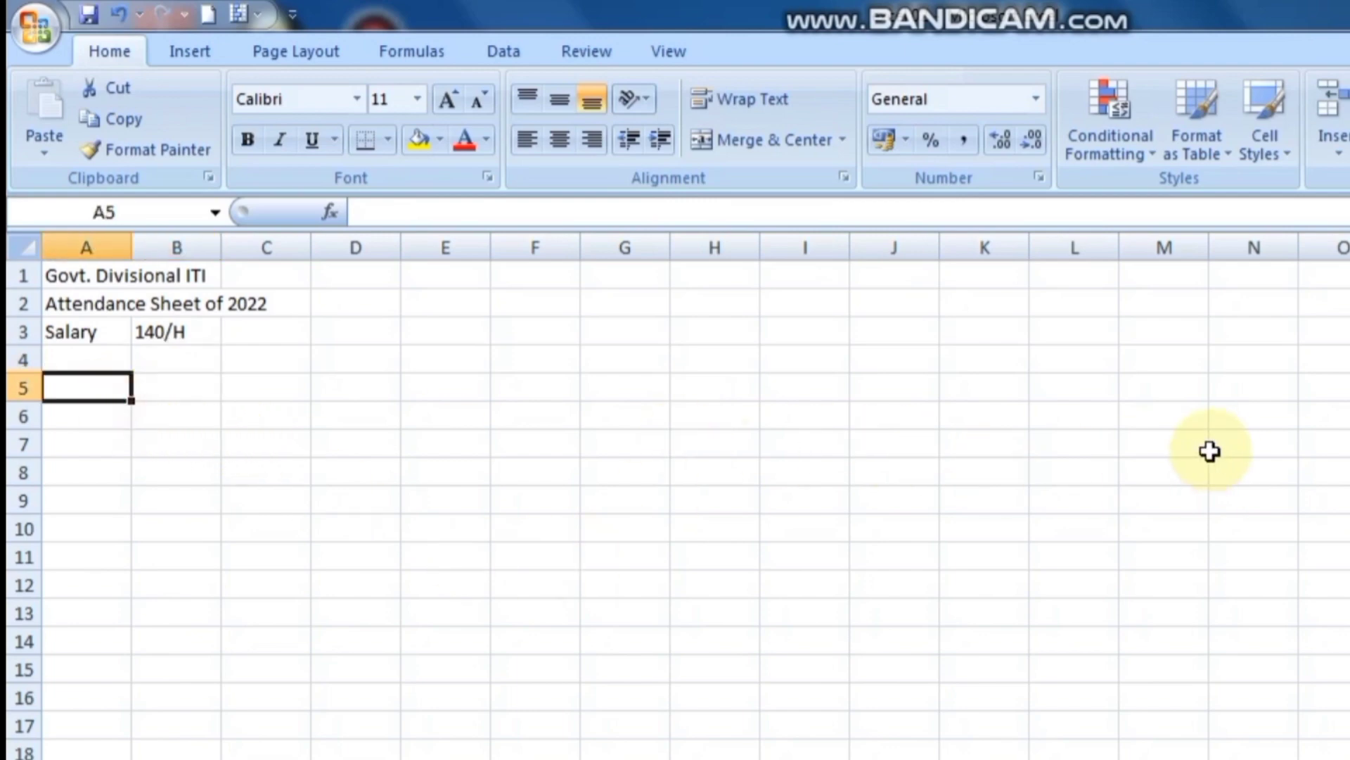
type("Sr.")
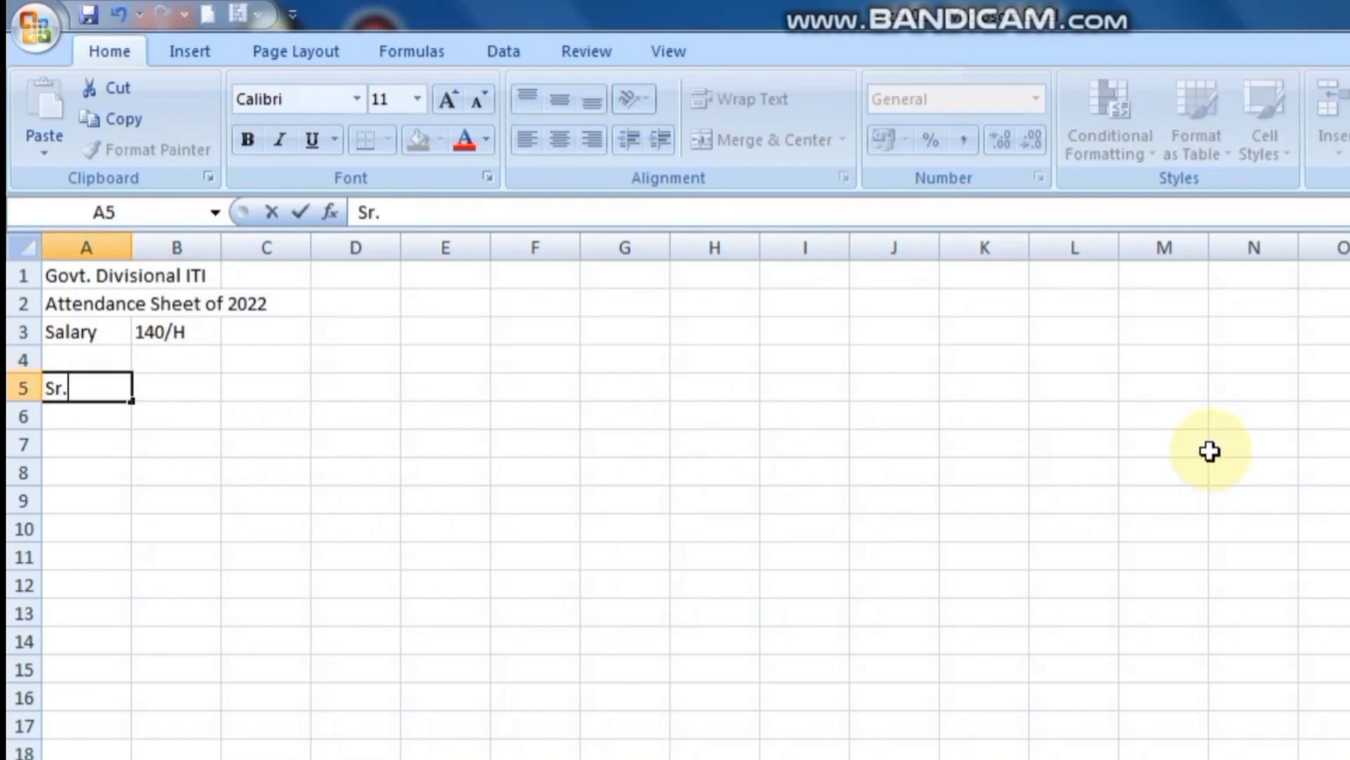
type(" No.")
key("Tab")
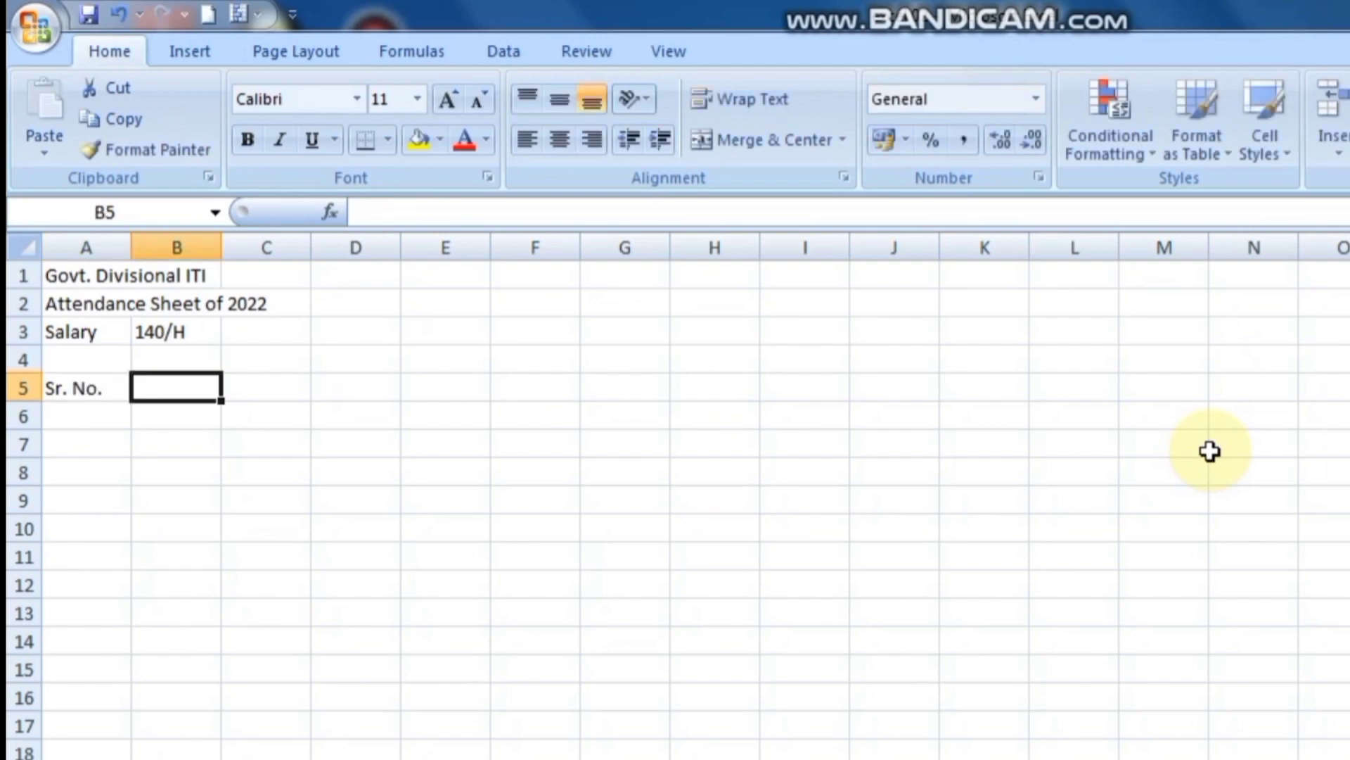
type("NA")
key("BackSpace")
type("a")
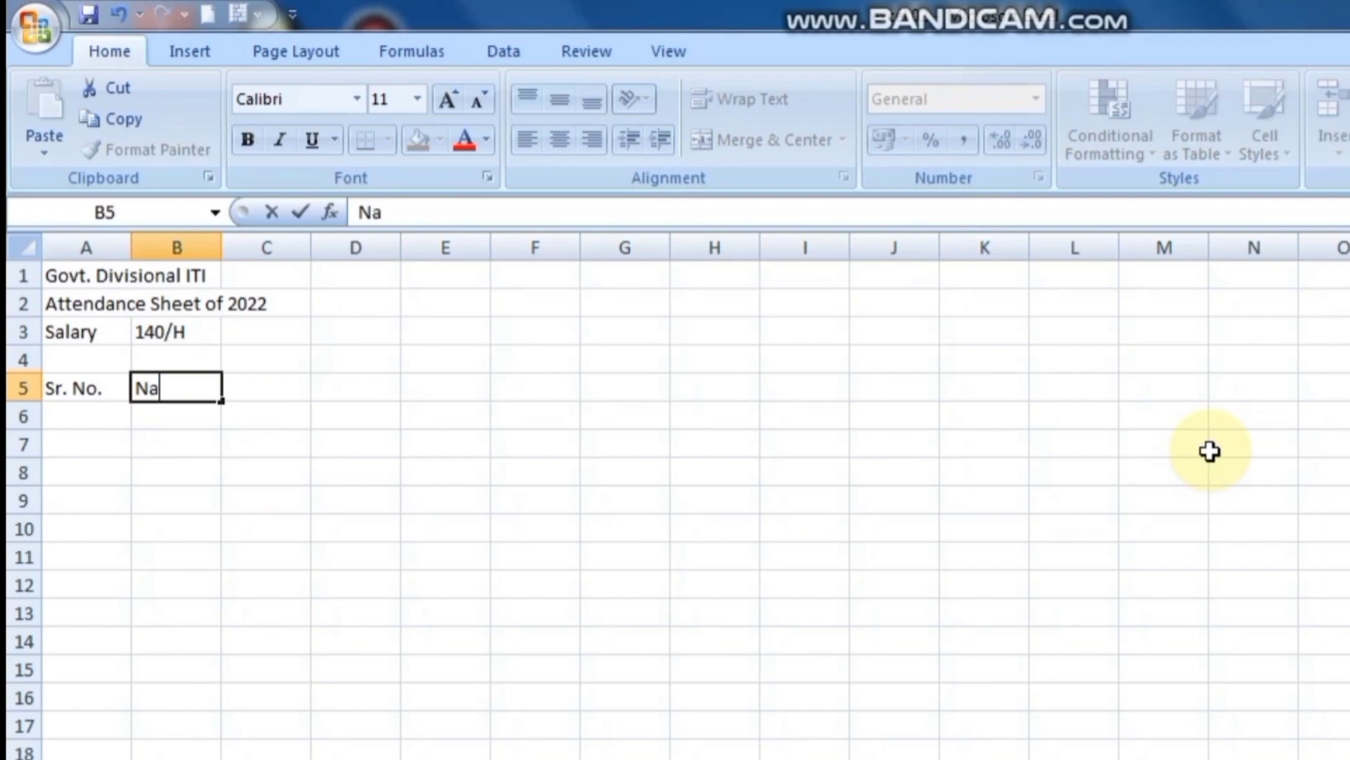
type("me of Em")
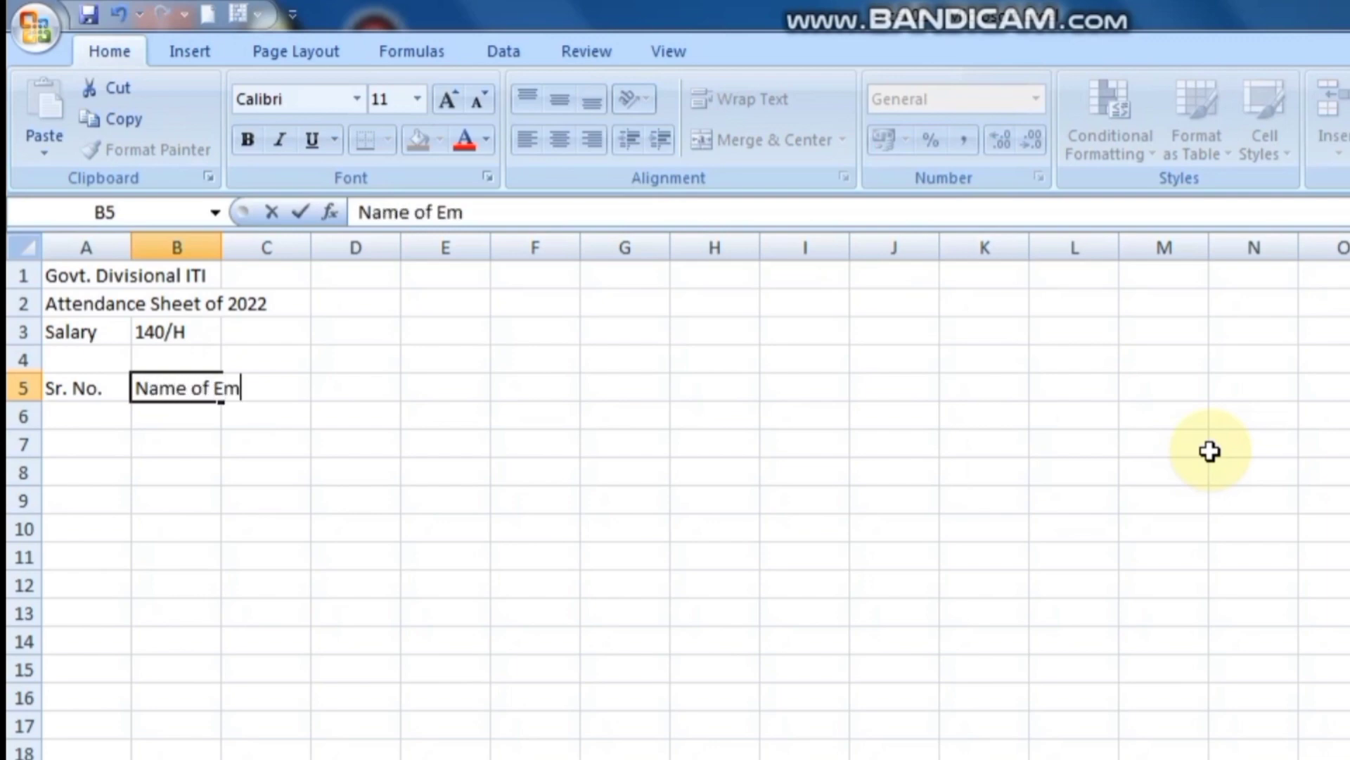
type("ployees")
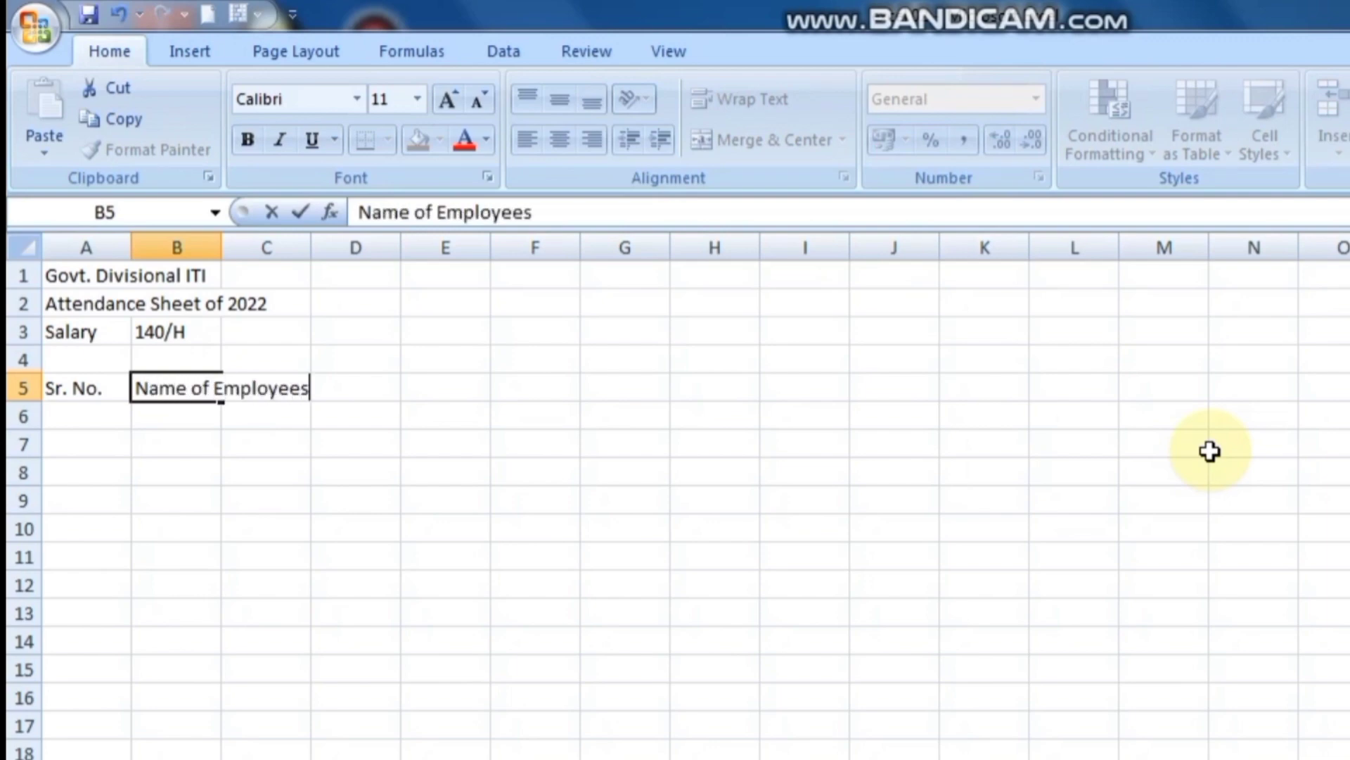
key("Return")
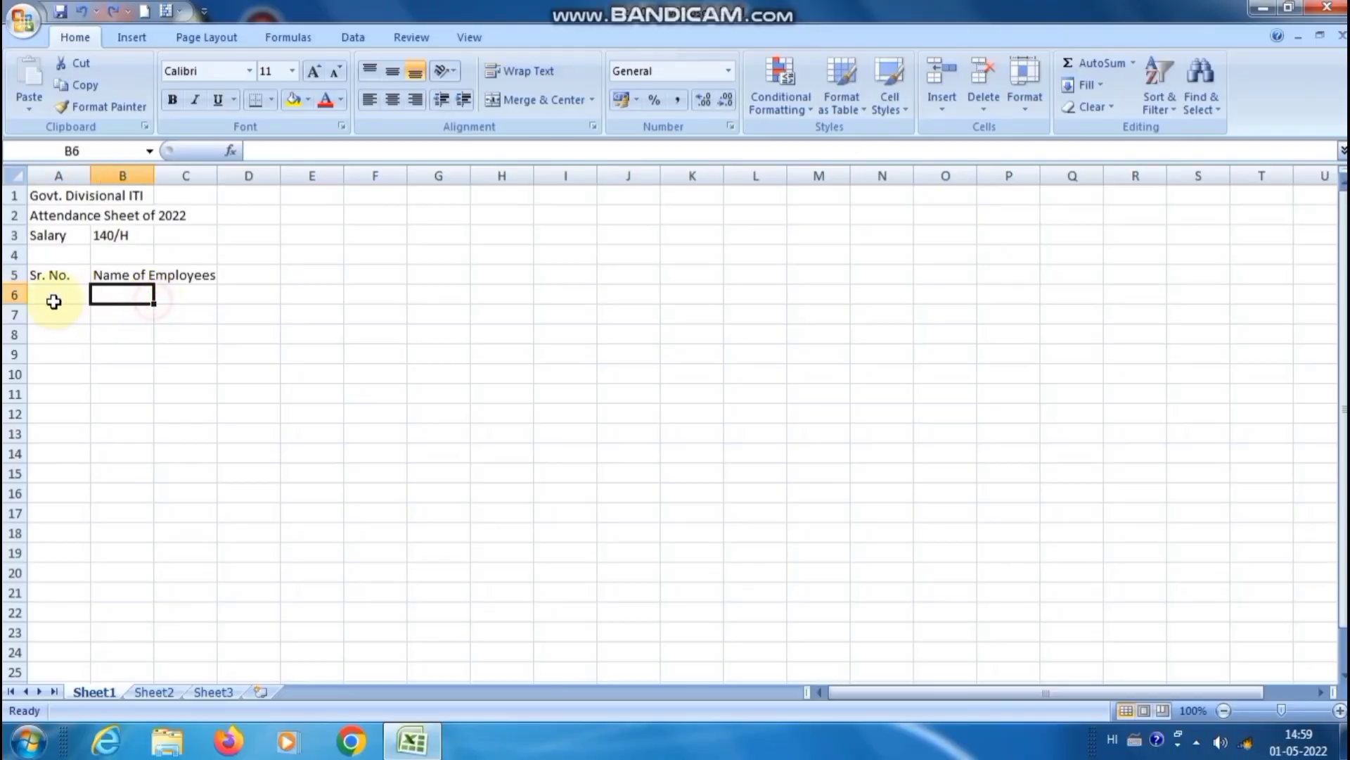
- Enter 1 in cell A6 as the first serial number
left_click(98, 416)
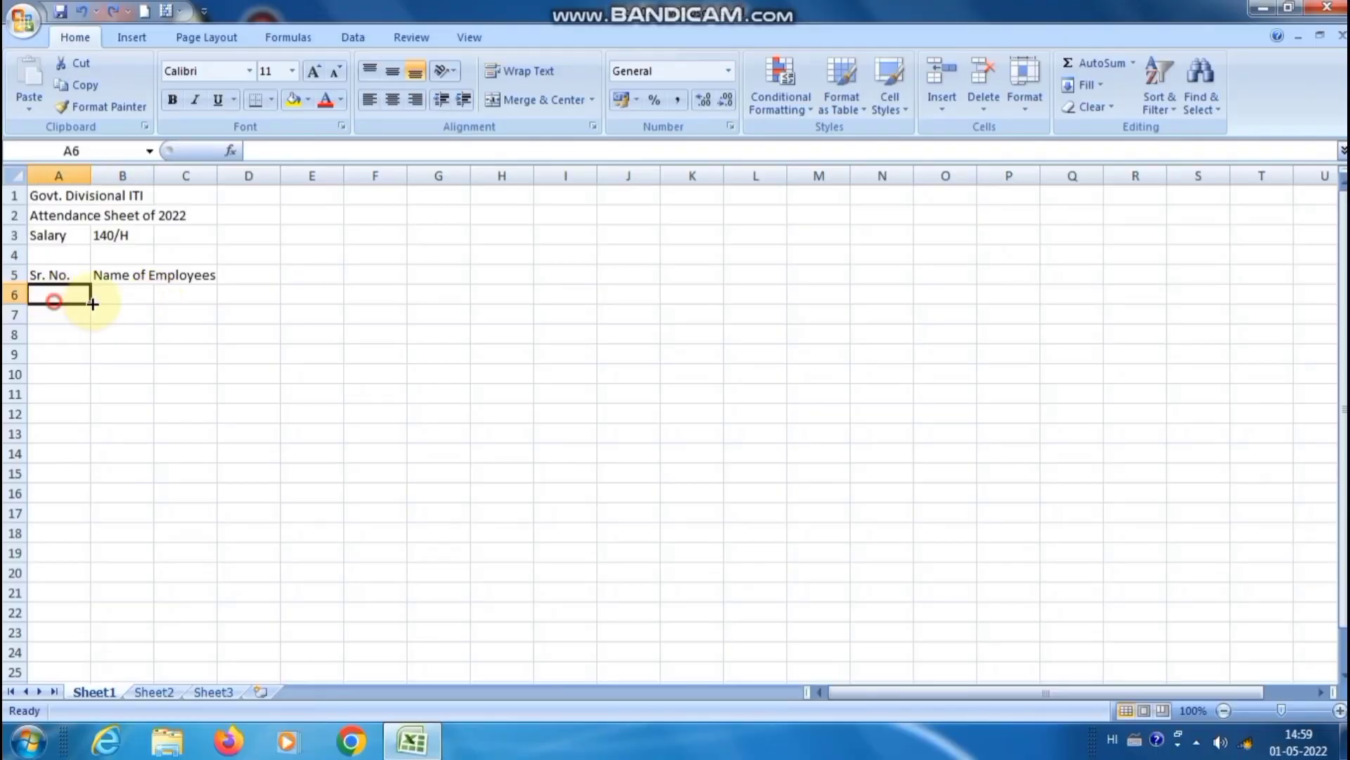
type("1")
key("Return")
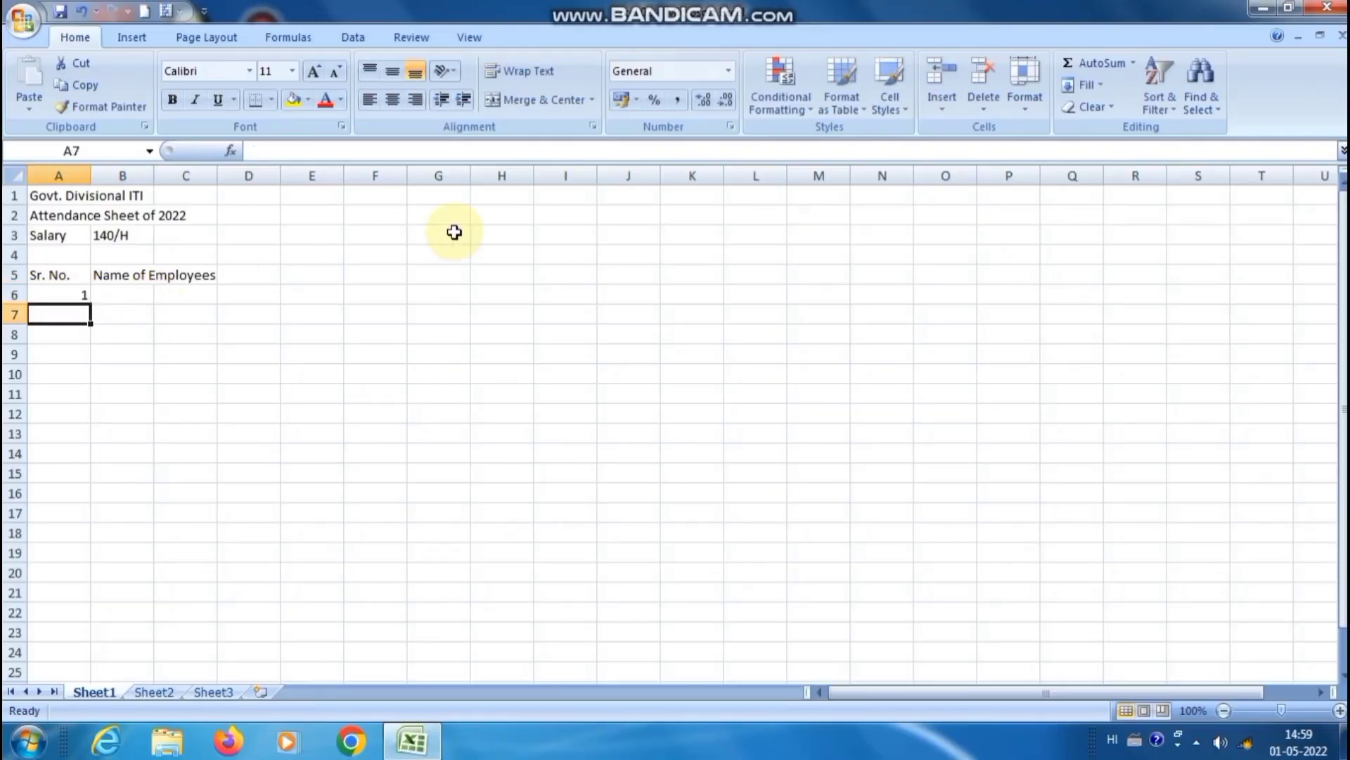
- Try continuing the serial numbers from 2 in cell A7 by filling the series down to A20, and undo both changes
type("2")
key("Return")
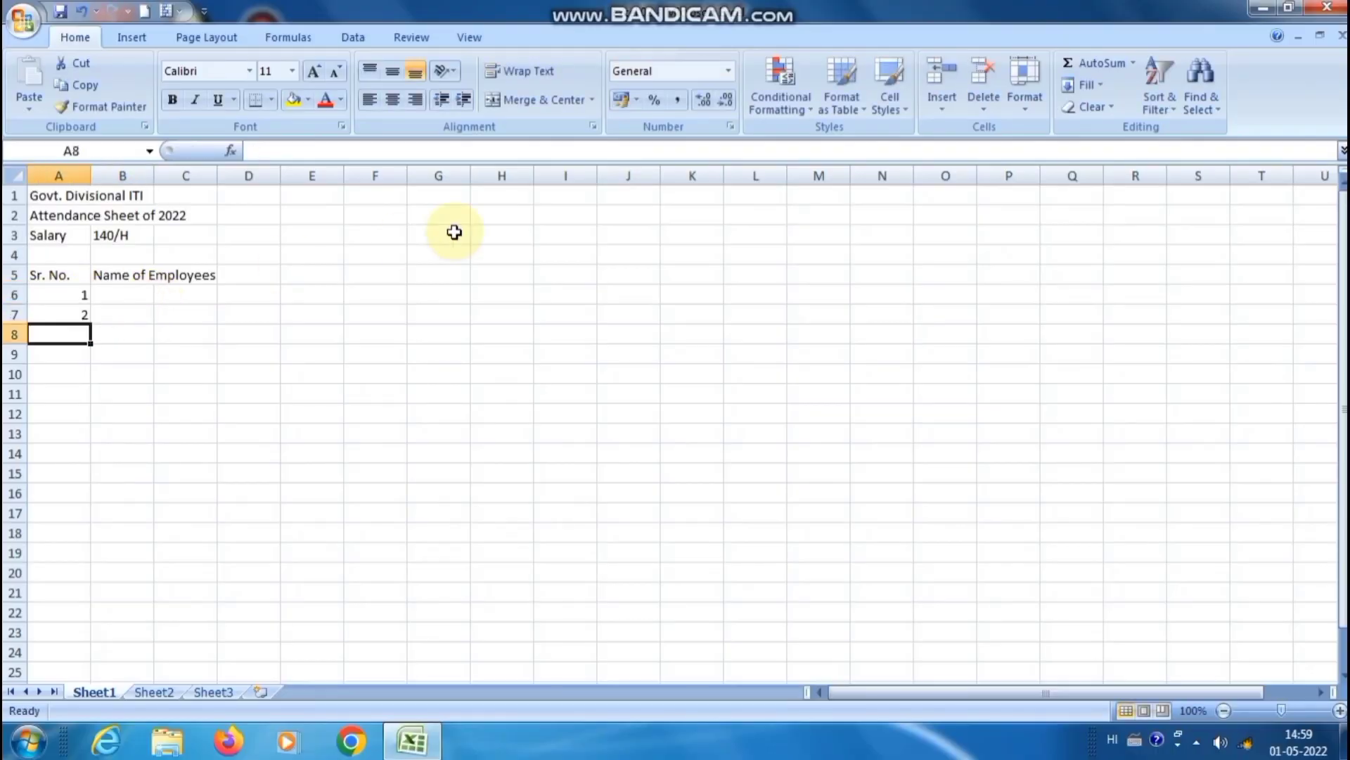
left_click_drag(78, 293, 96, 582)
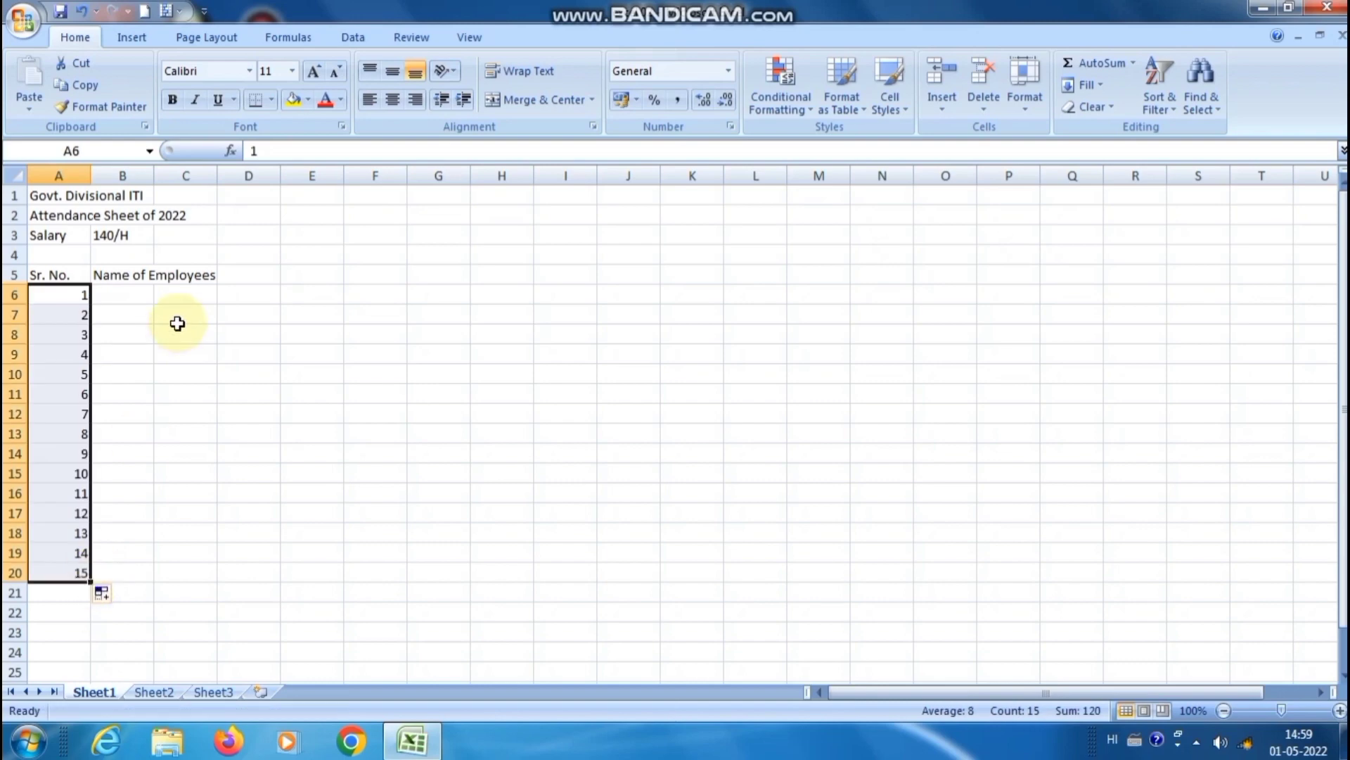
key("ctrl+z")
key("ctrl+z")
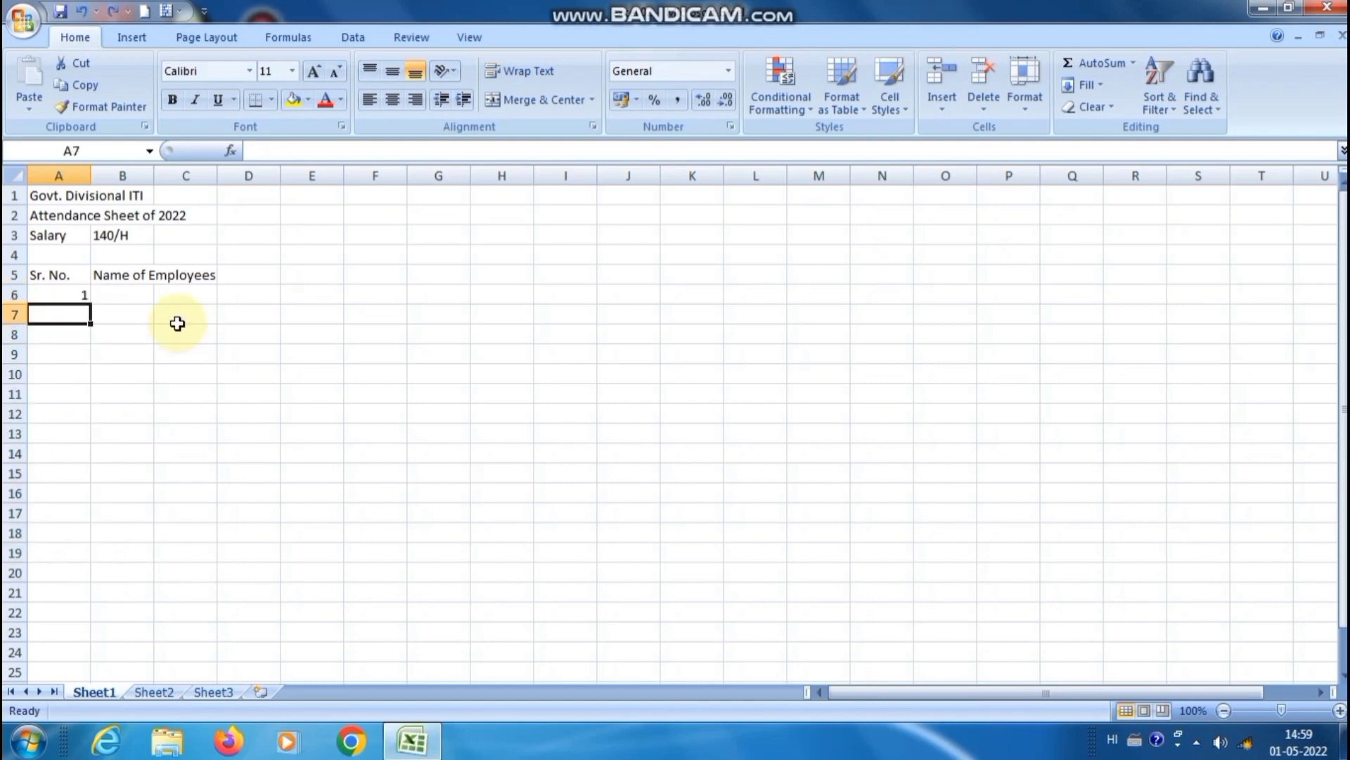
- Try filling the single value in A6 down to A19, and undo the fill
left_click(70, 295)
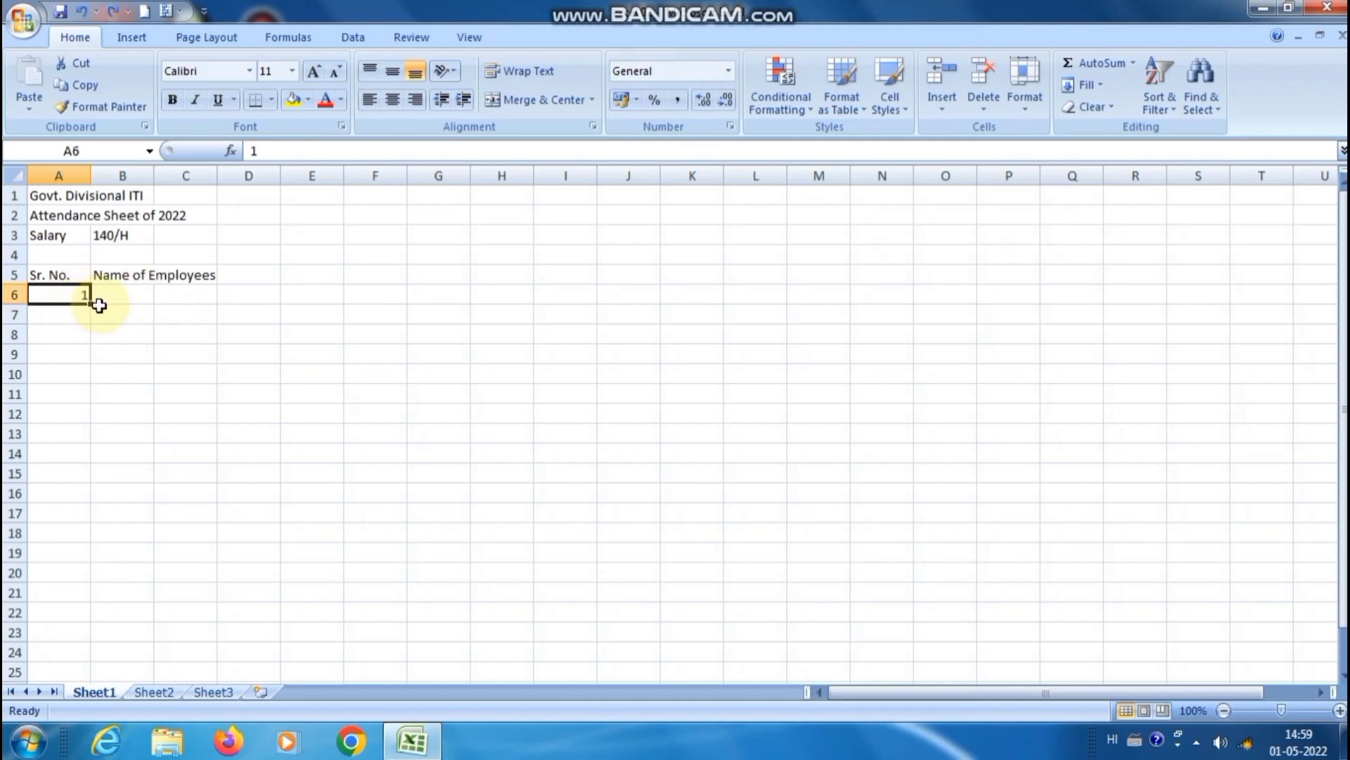
left_click_drag(94, 304, 102, 554)
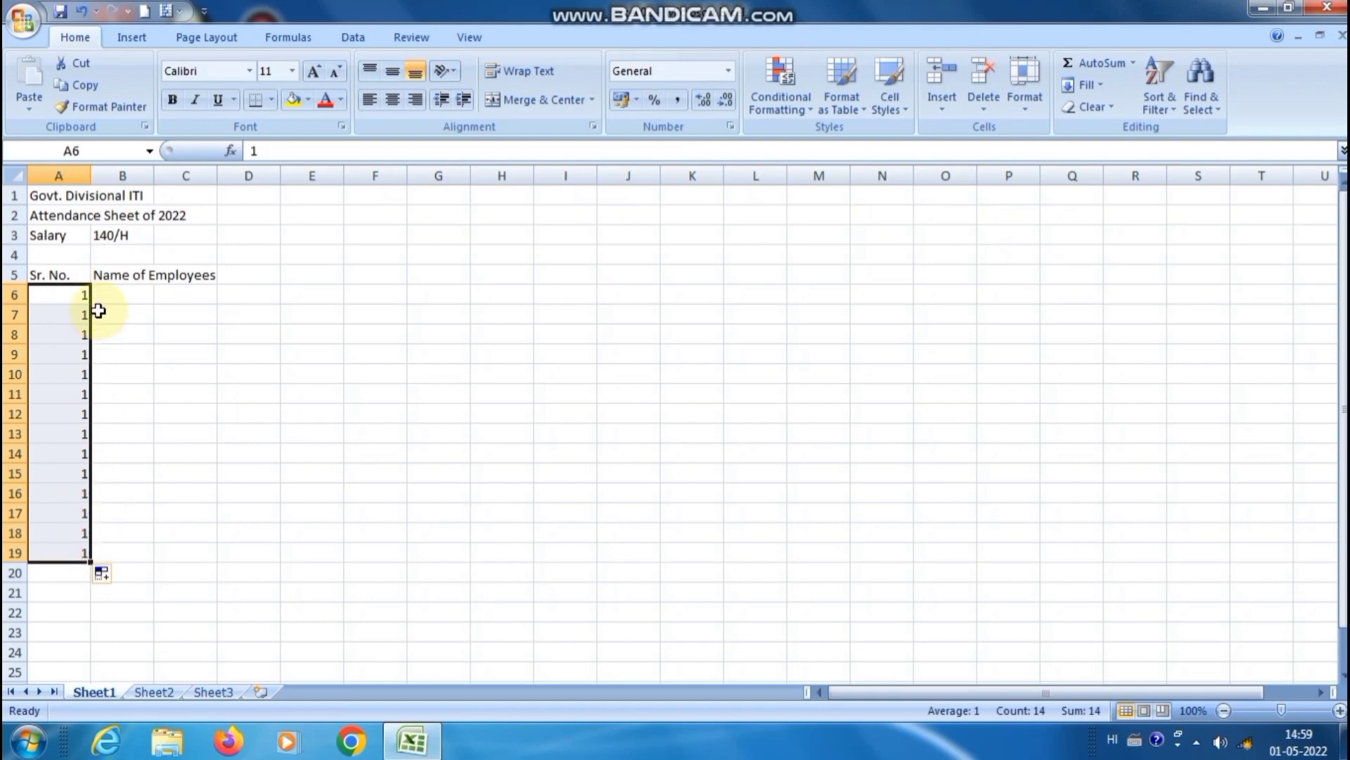
key("ctrl+z")
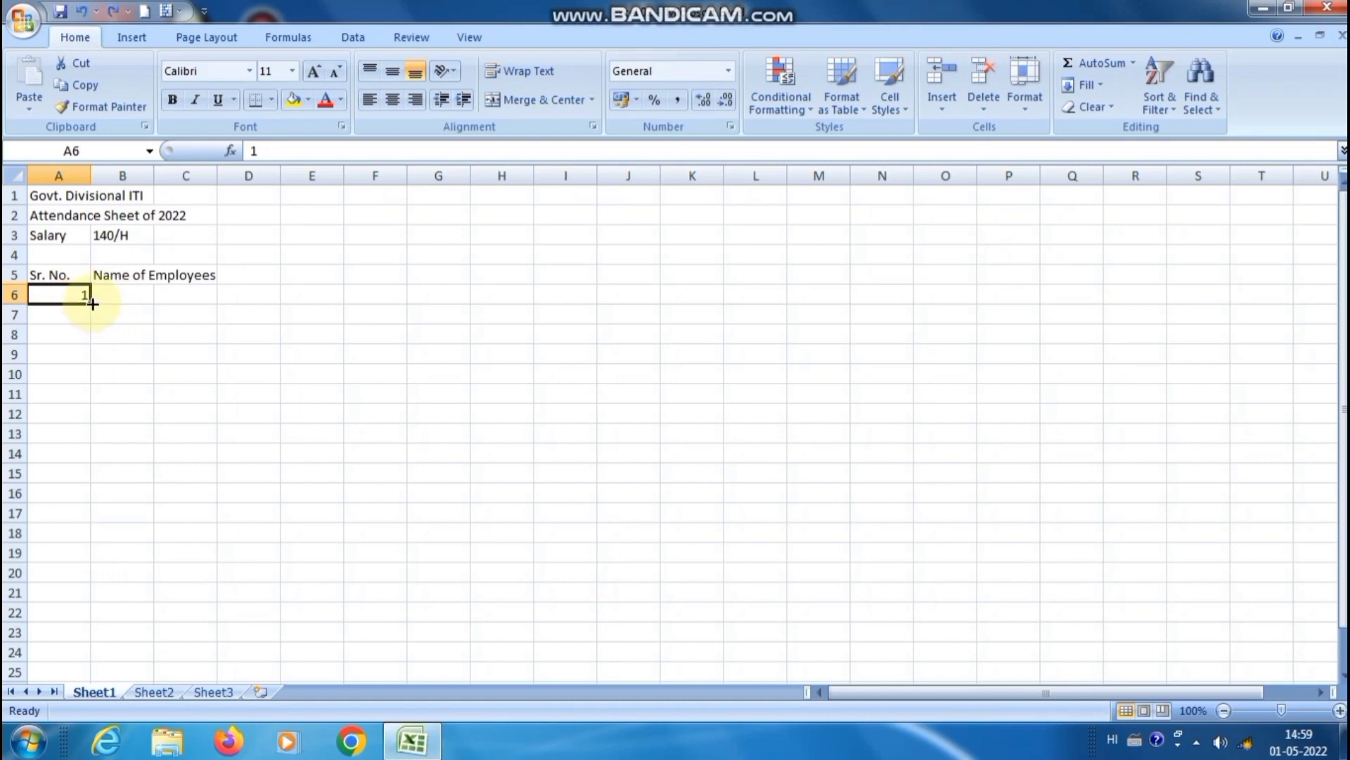
- Fill the serial numbers down from A6 to A20 as a series from 1 to 15 and select the first employee name cell, B6
left_click_drag(93, 304, 100, 579)
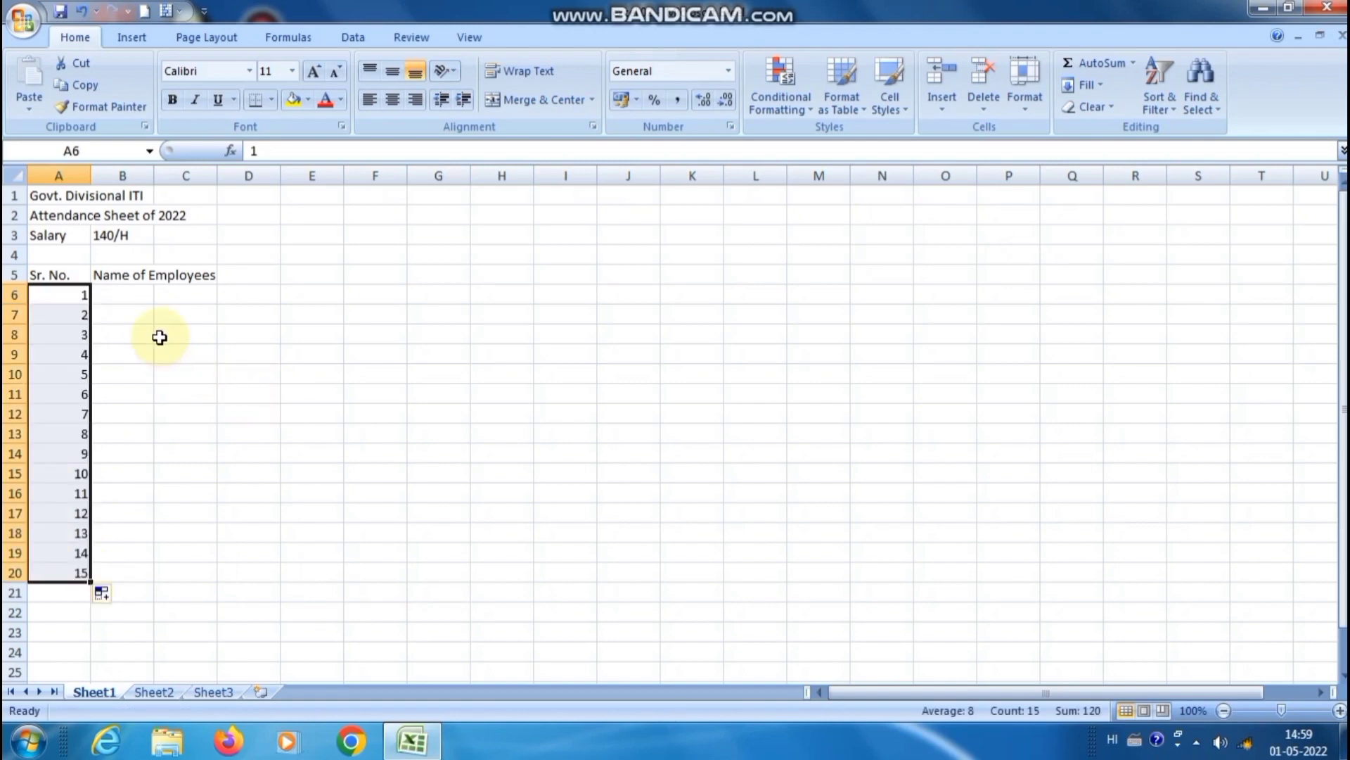
left_click(144, 296)
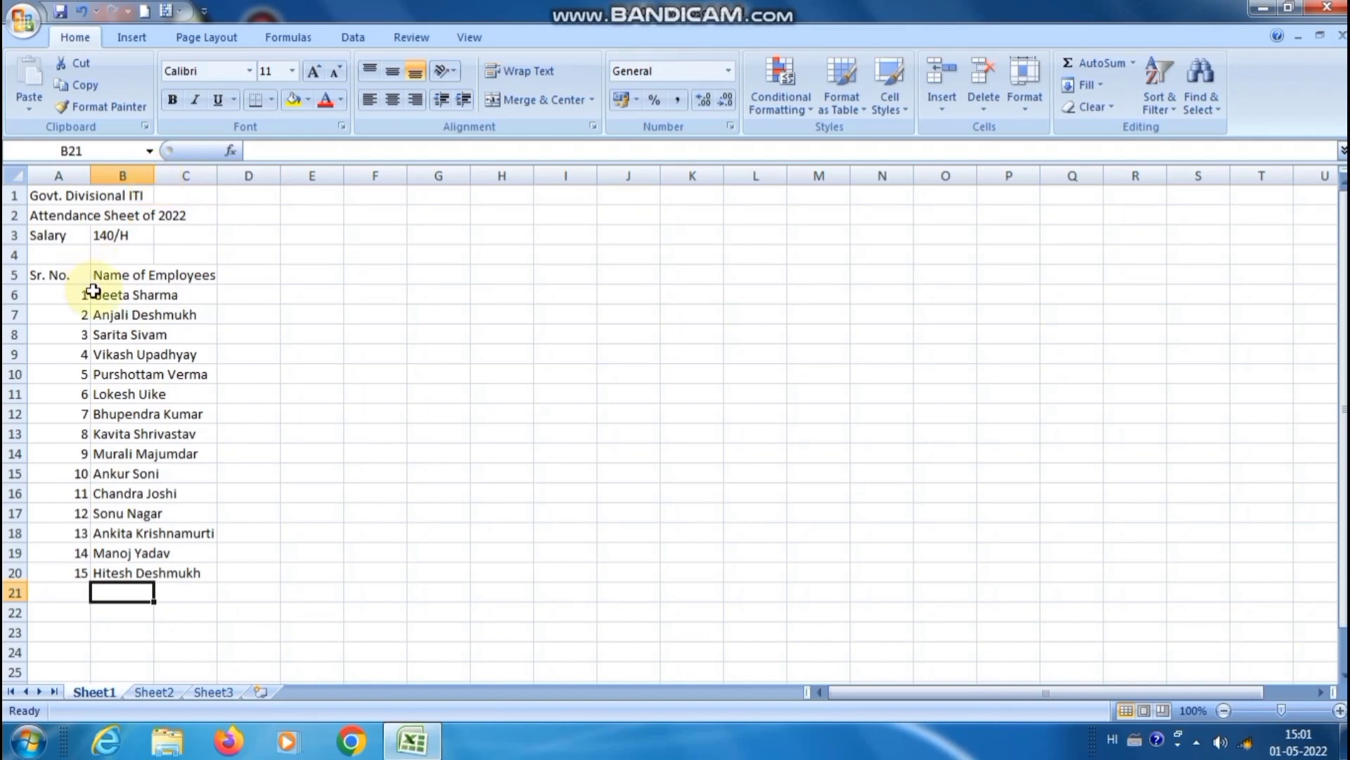
- Auto-fit the widths of columns B and A to their contents
double_click(155, 175)
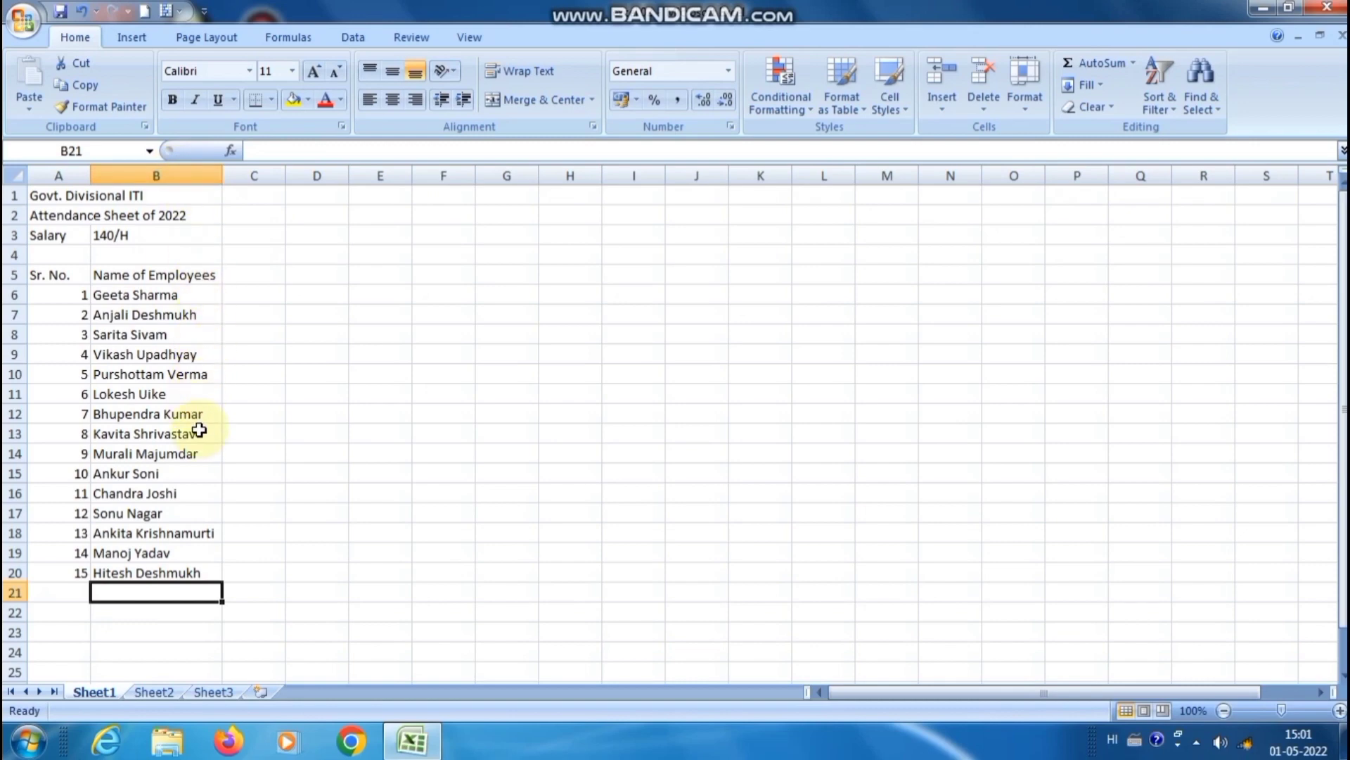
double_click(90, 176)
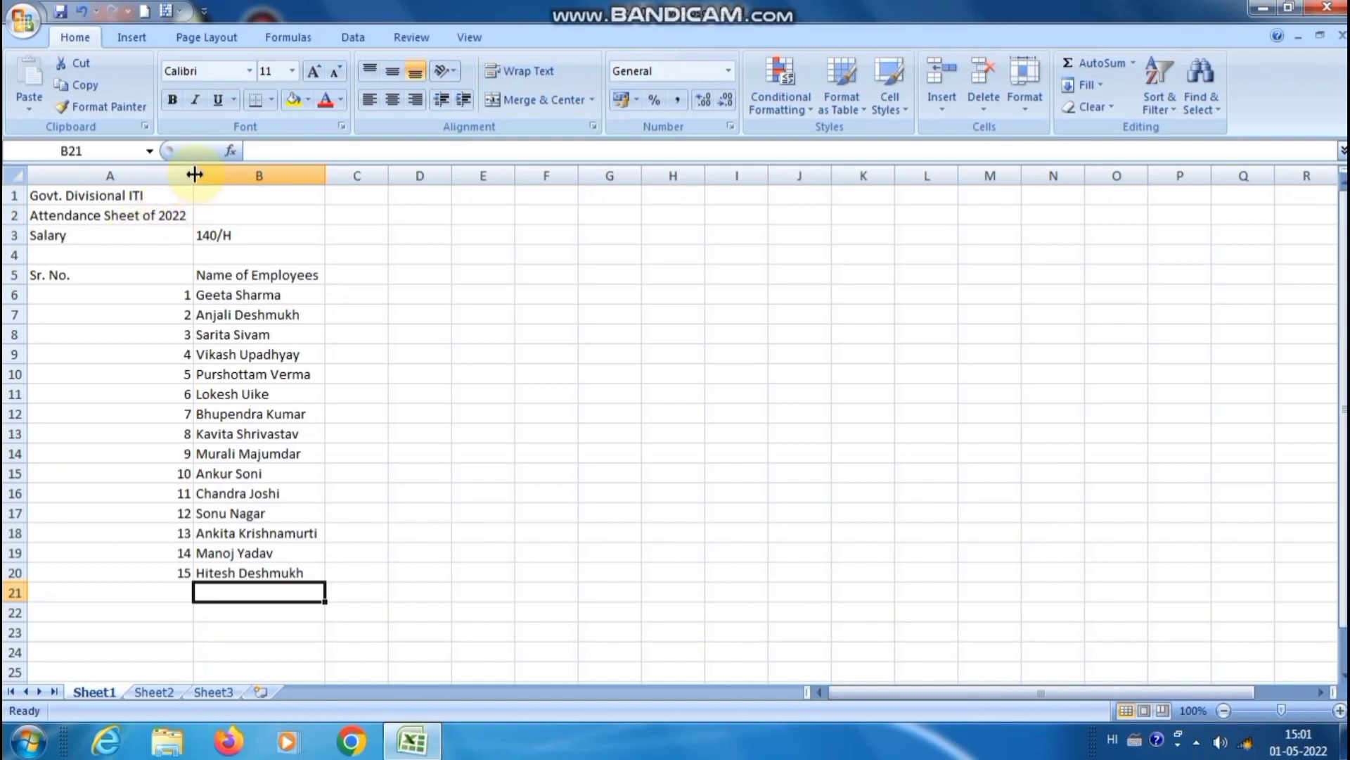
- Narrow column A to fit the Sr. No. heading, and select the serial numbers and the employee names in turn
left_click_drag(194, 174, 72, 178)
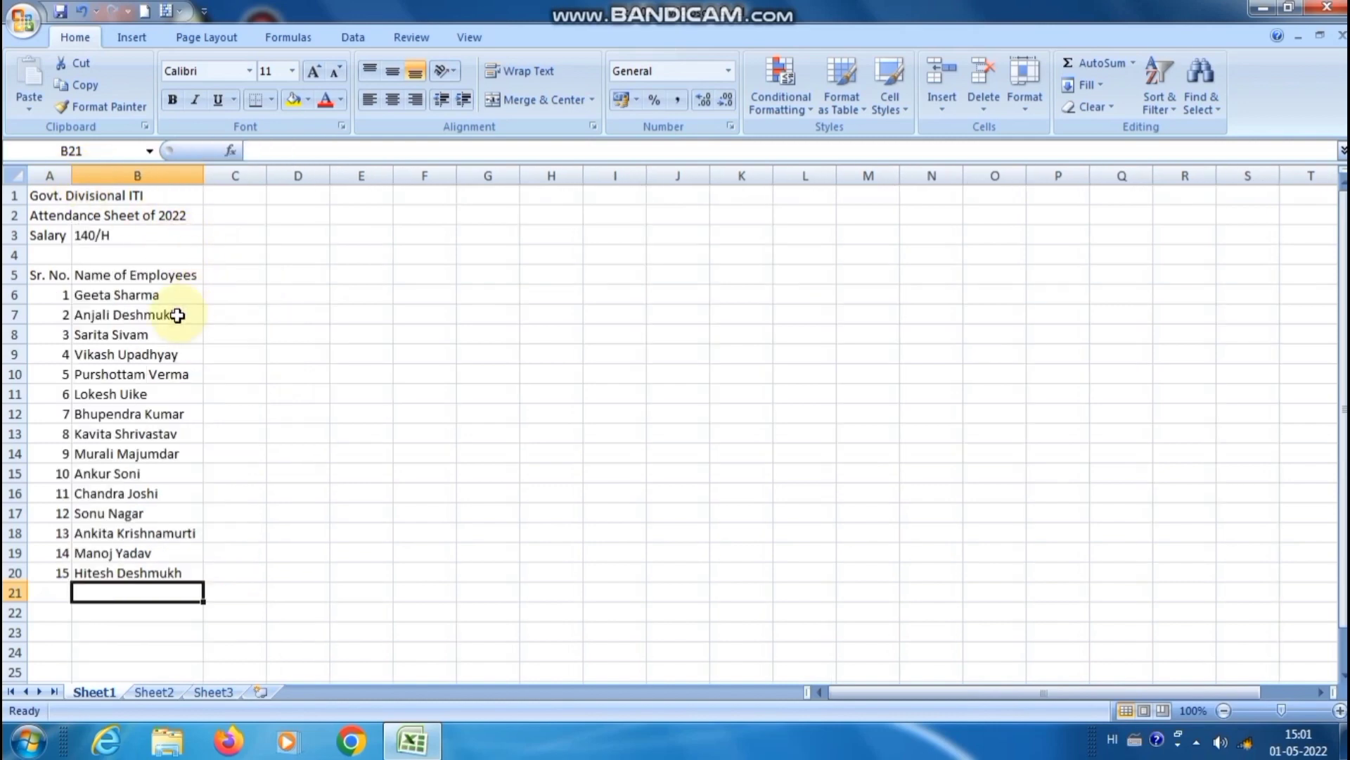
left_click_drag(58, 291, 42, 559)
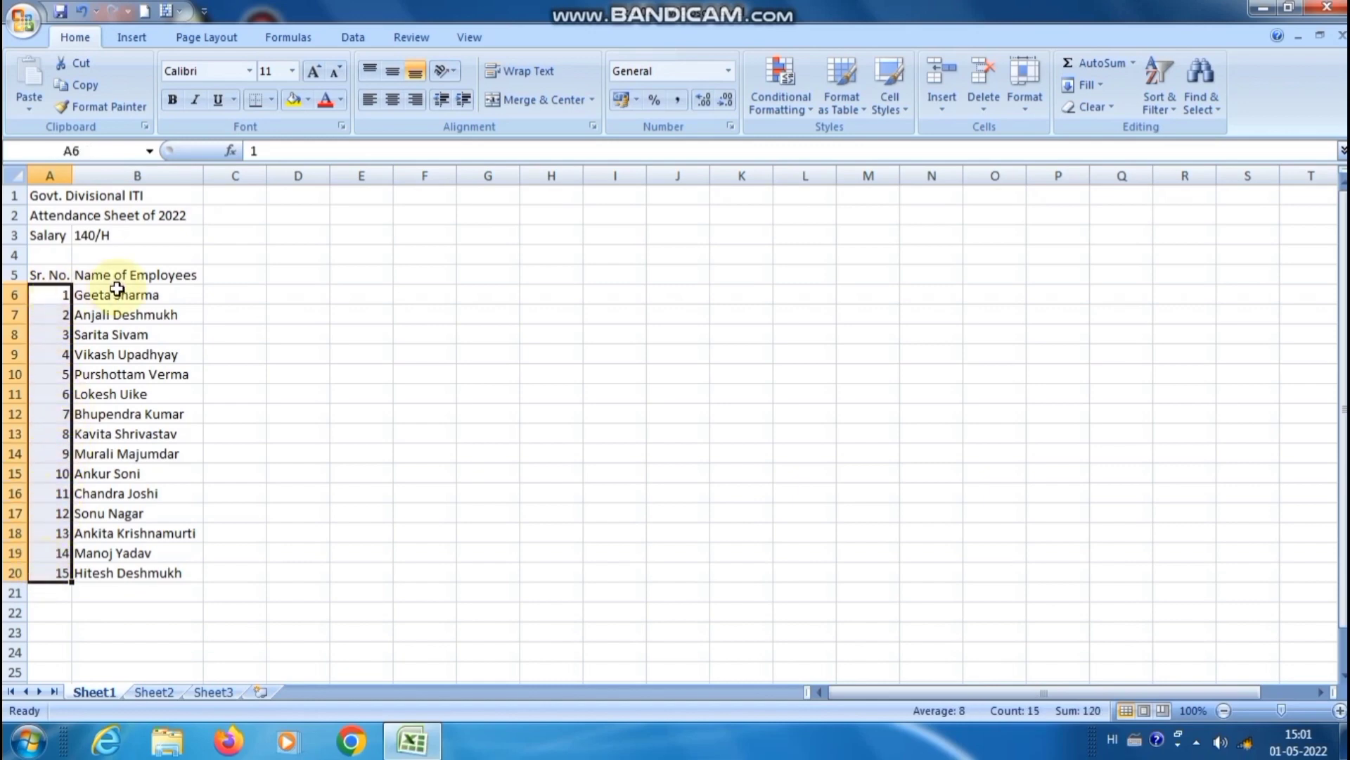
left_click_drag(126, 294, 103, 561)
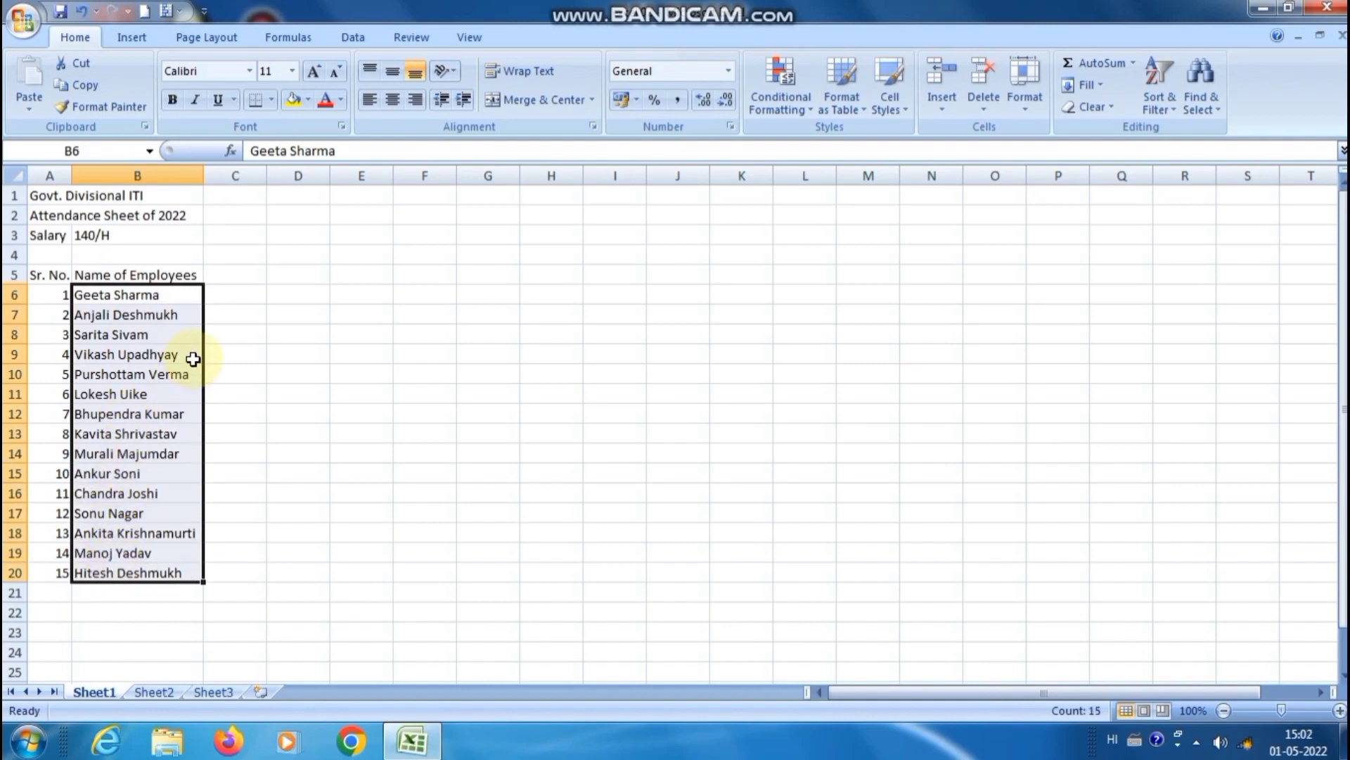
- Add the heading Working Hours in C5 and fill the value 25 down from C6 to C20
left_click(235, 276)
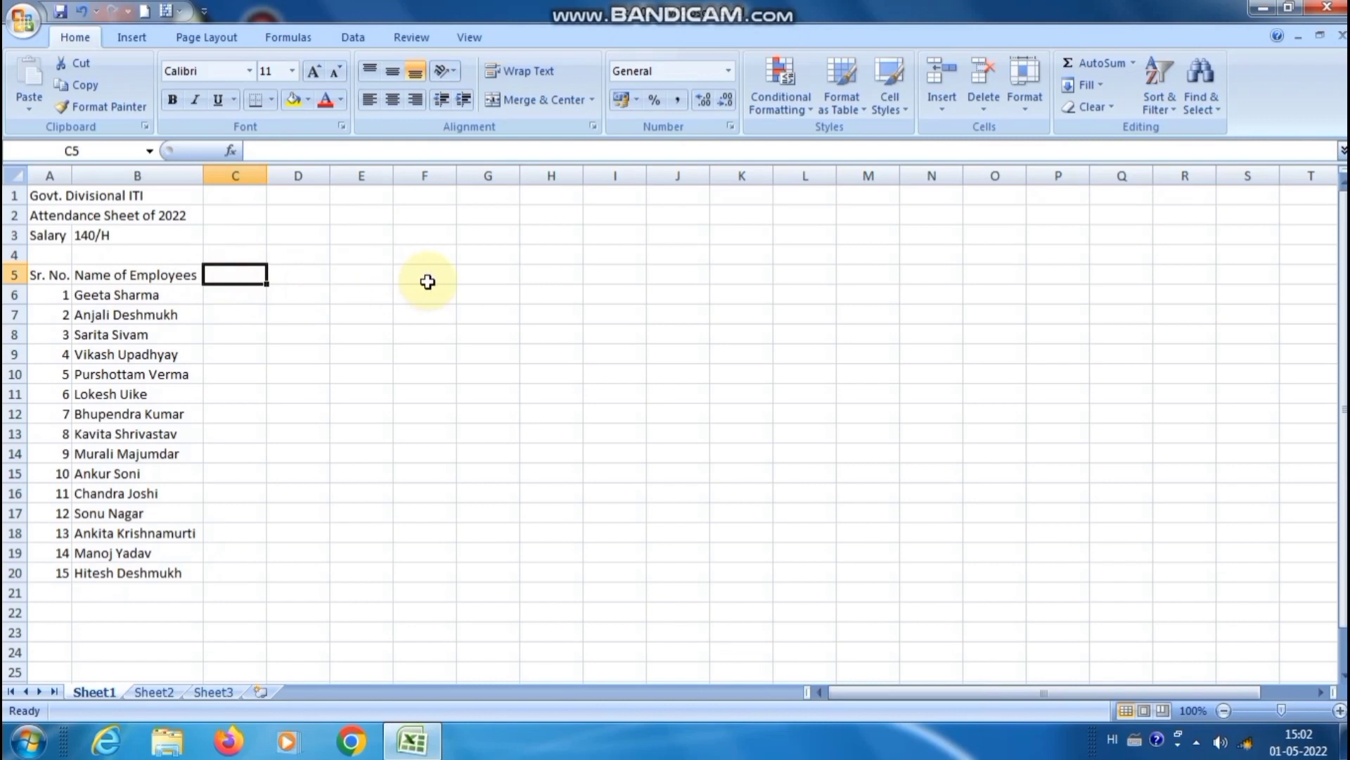
type("Working Hours")
key("Return")
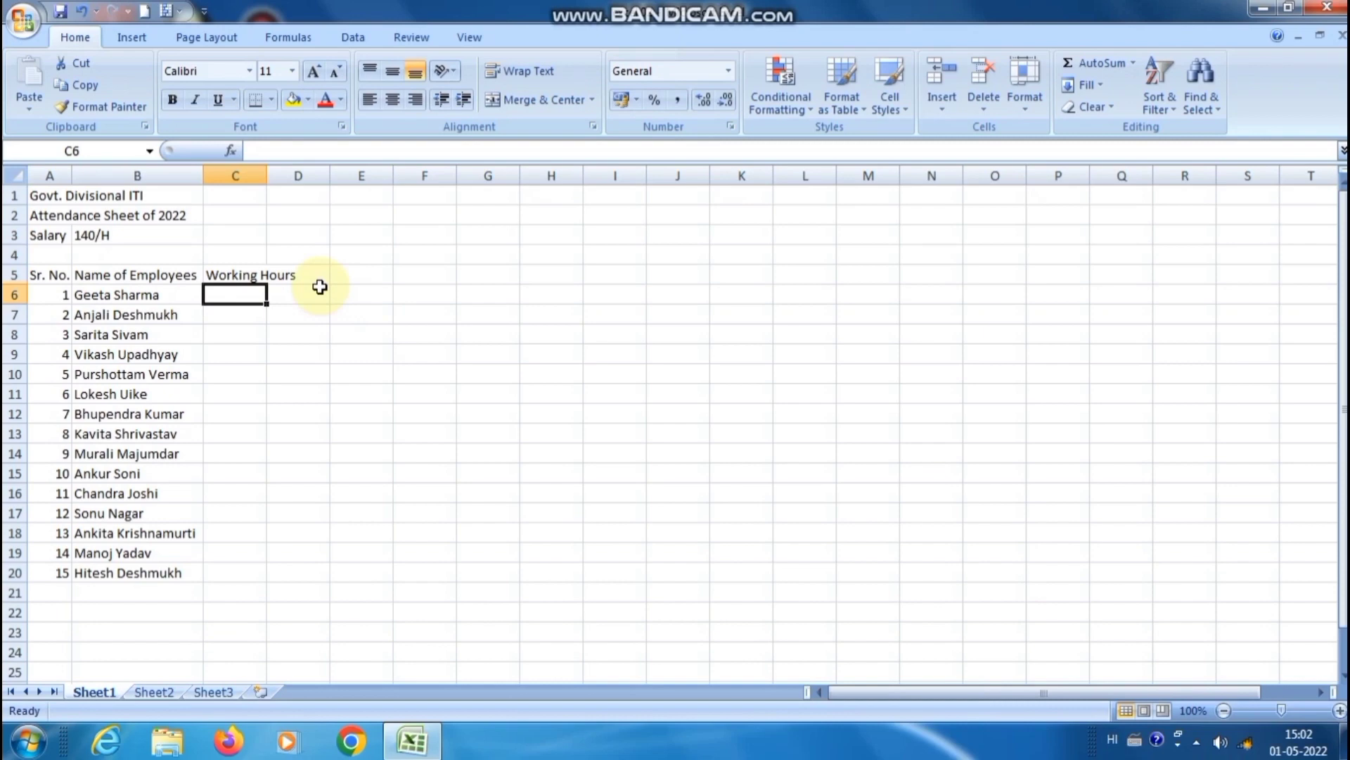
type("25")
key("Return")
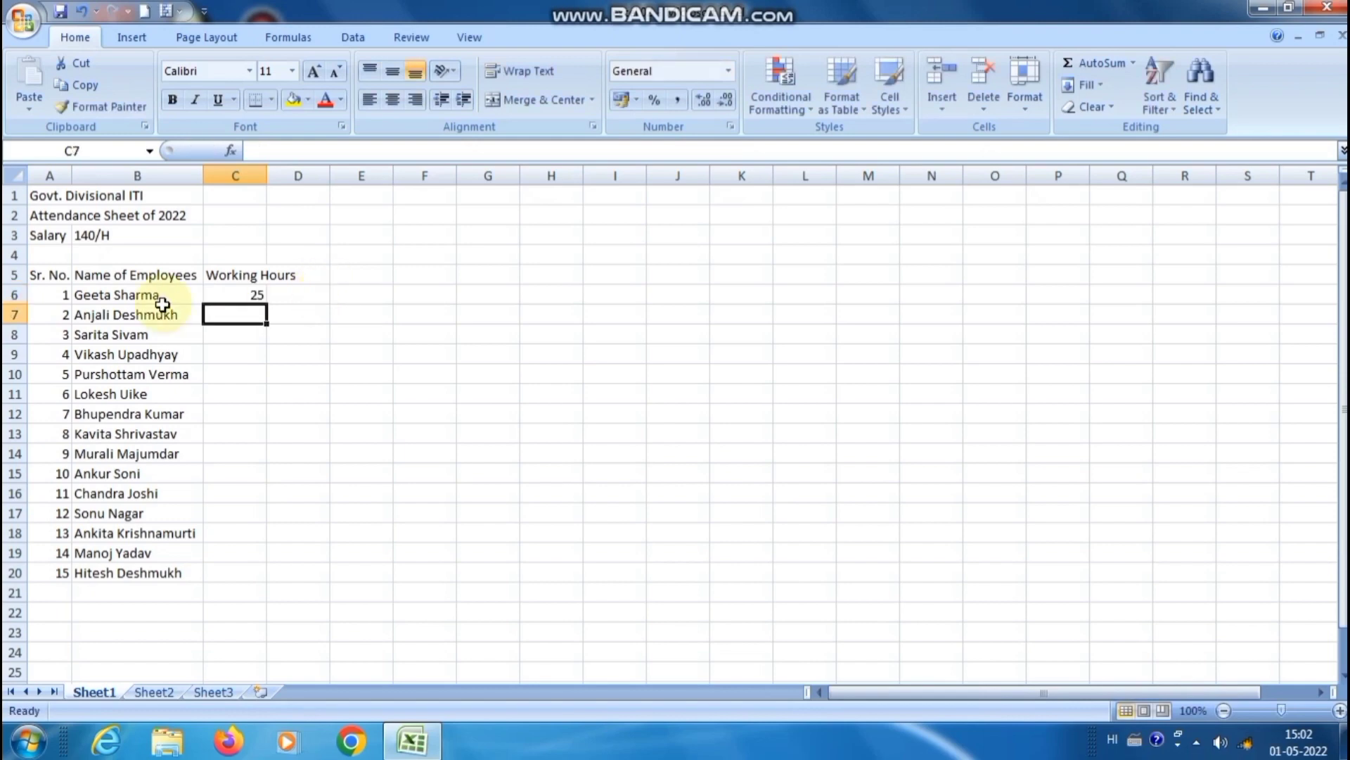
left_click(215, 296)
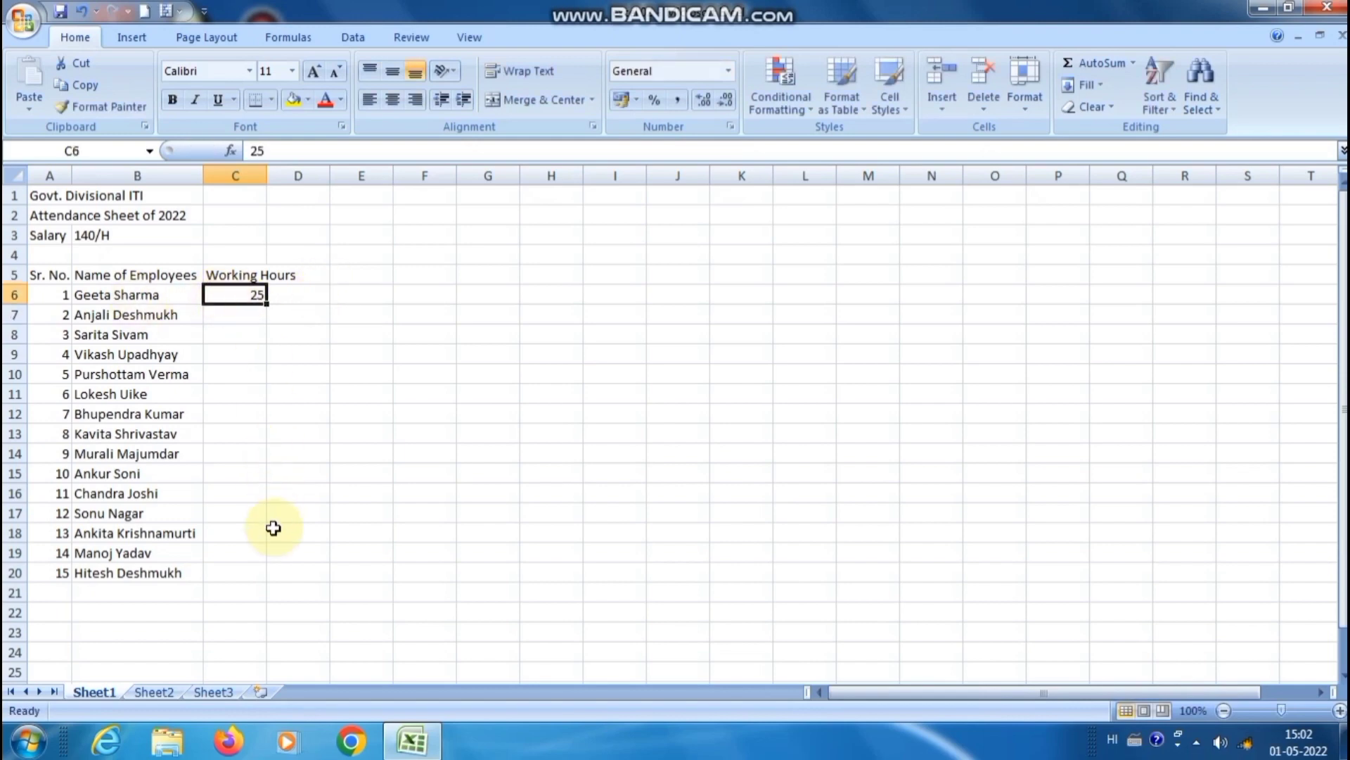
double_click(270, 304)
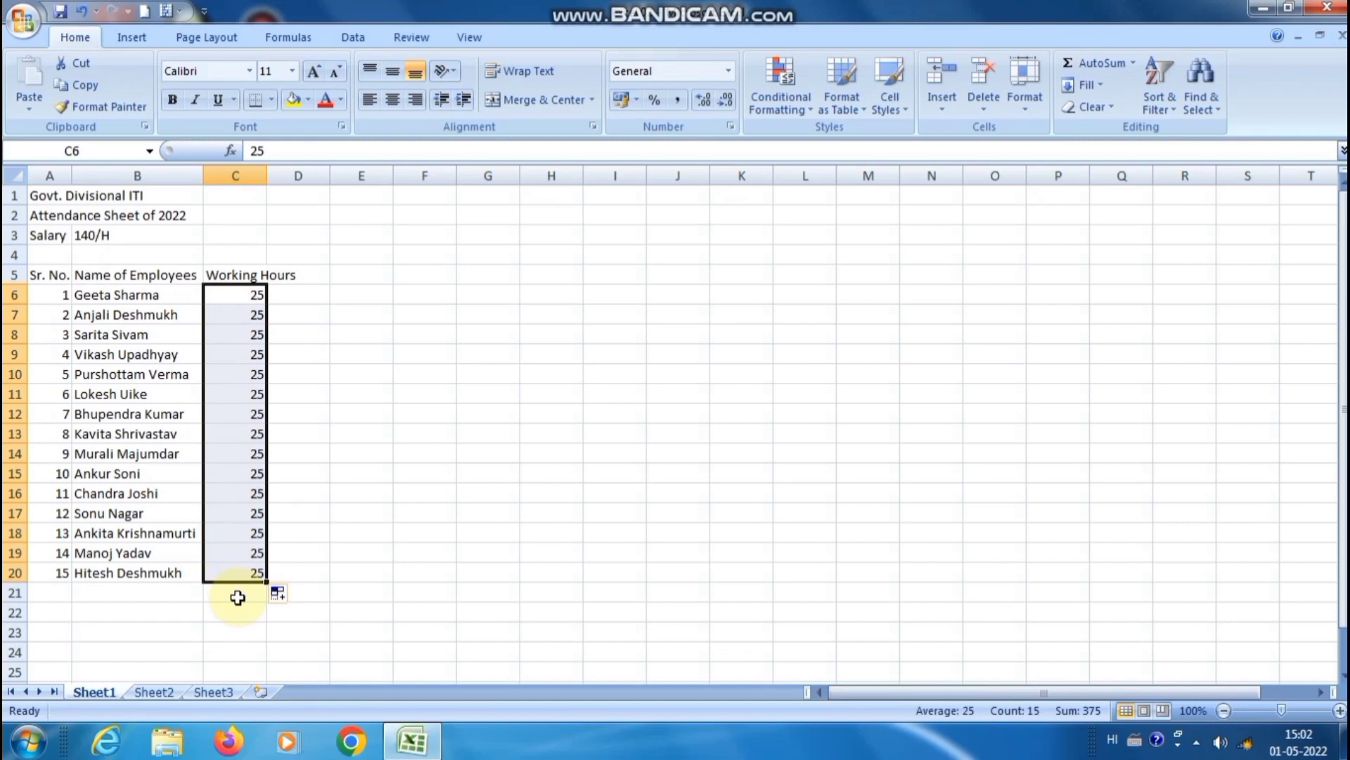
- Wrap the text of the Working Hours heading in C5 and auto-fit column C's width to it
double_click(266, 172)
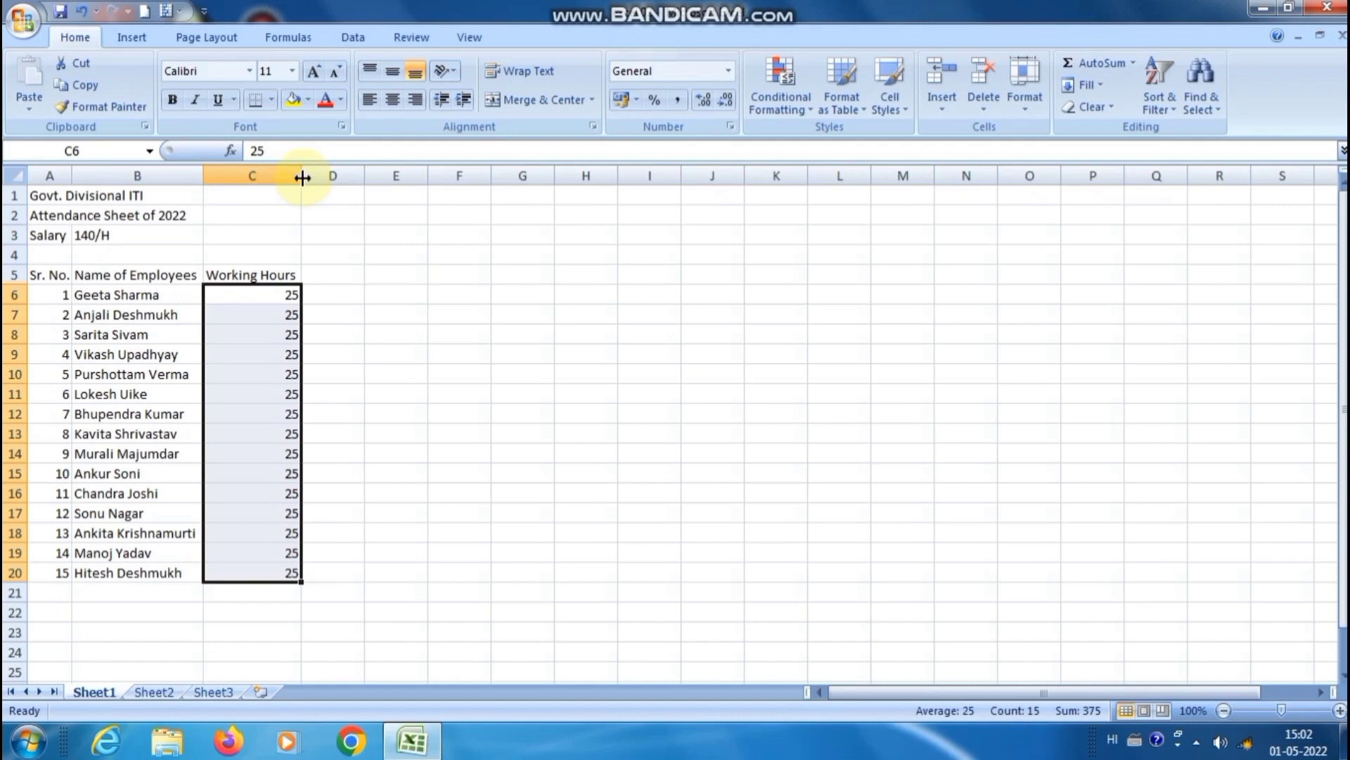
key("ctrl+z")
left_click(243, 274)
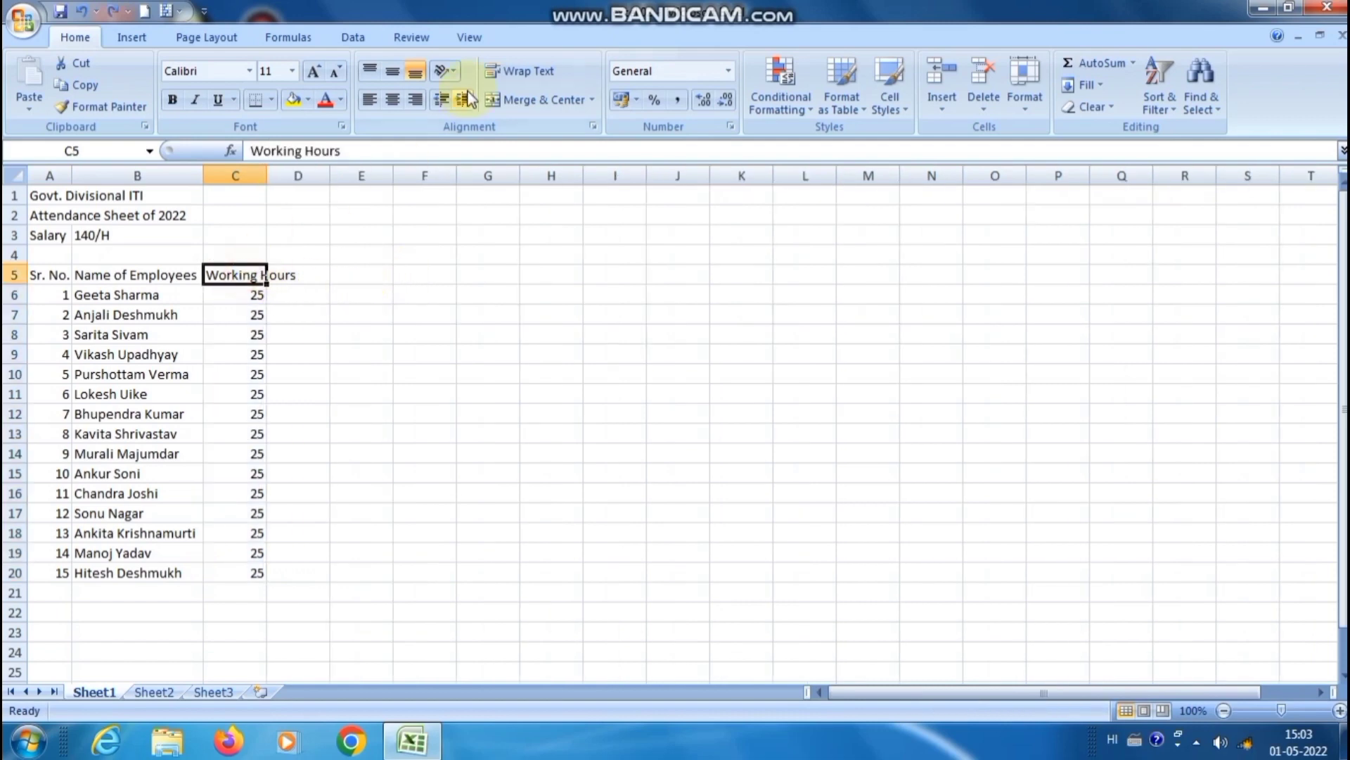
left_click(512, 70)
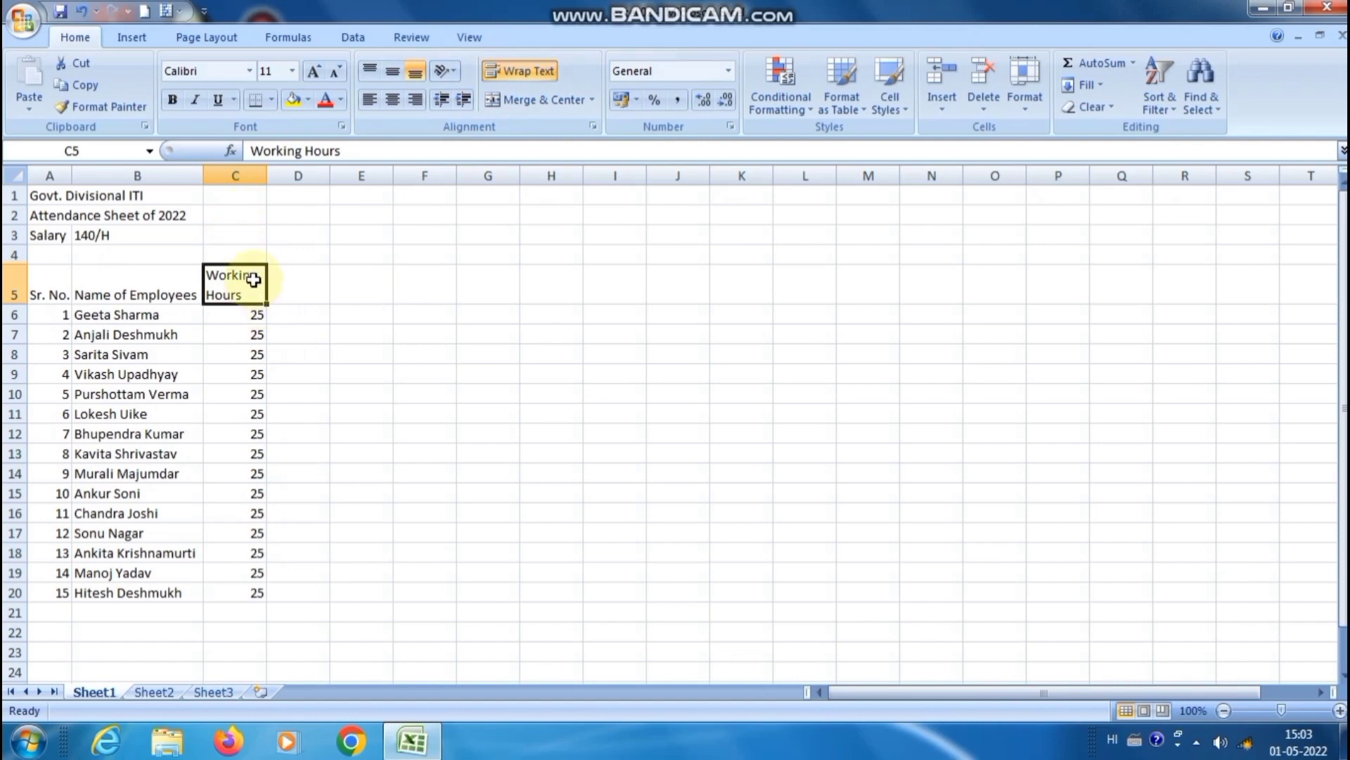
double_click(267, 181)
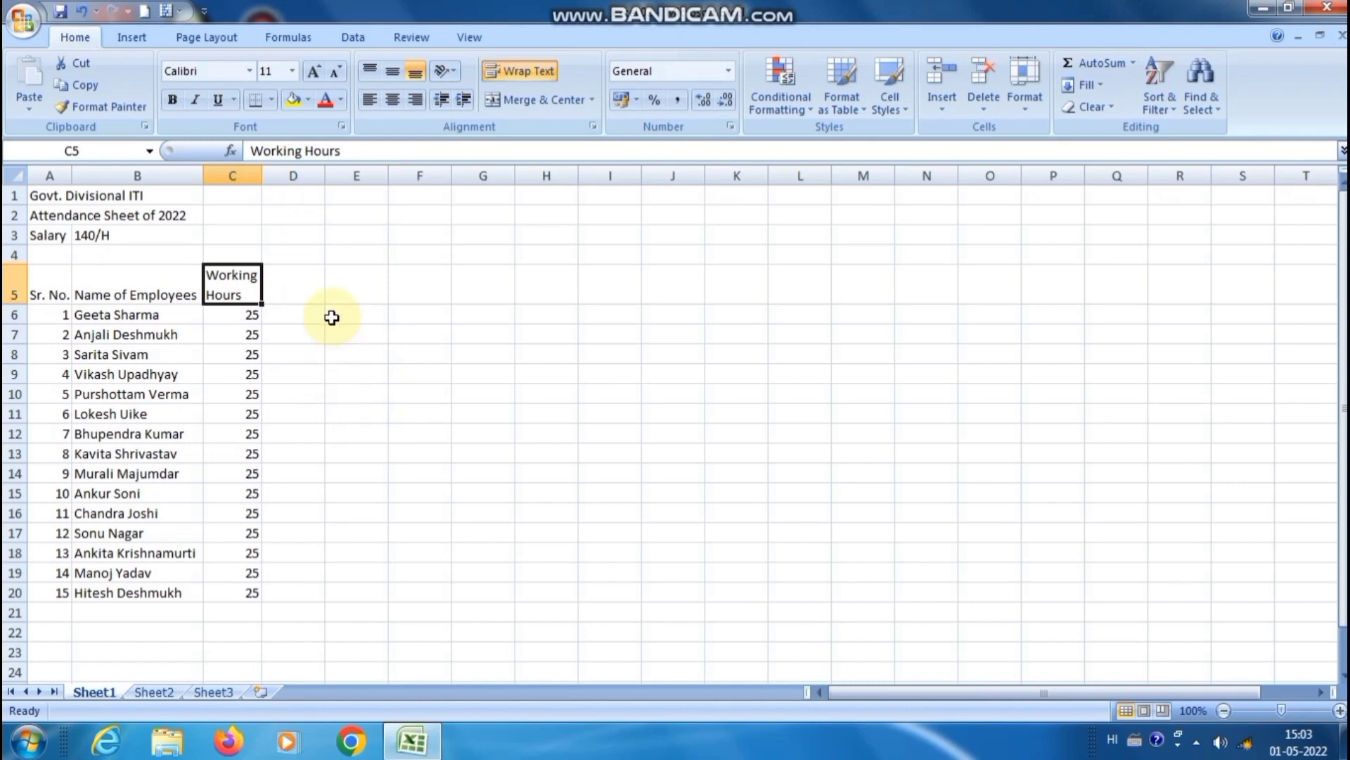
- Enter the date 01 jan 22 as the column heading in D5
left_click(314, 294)
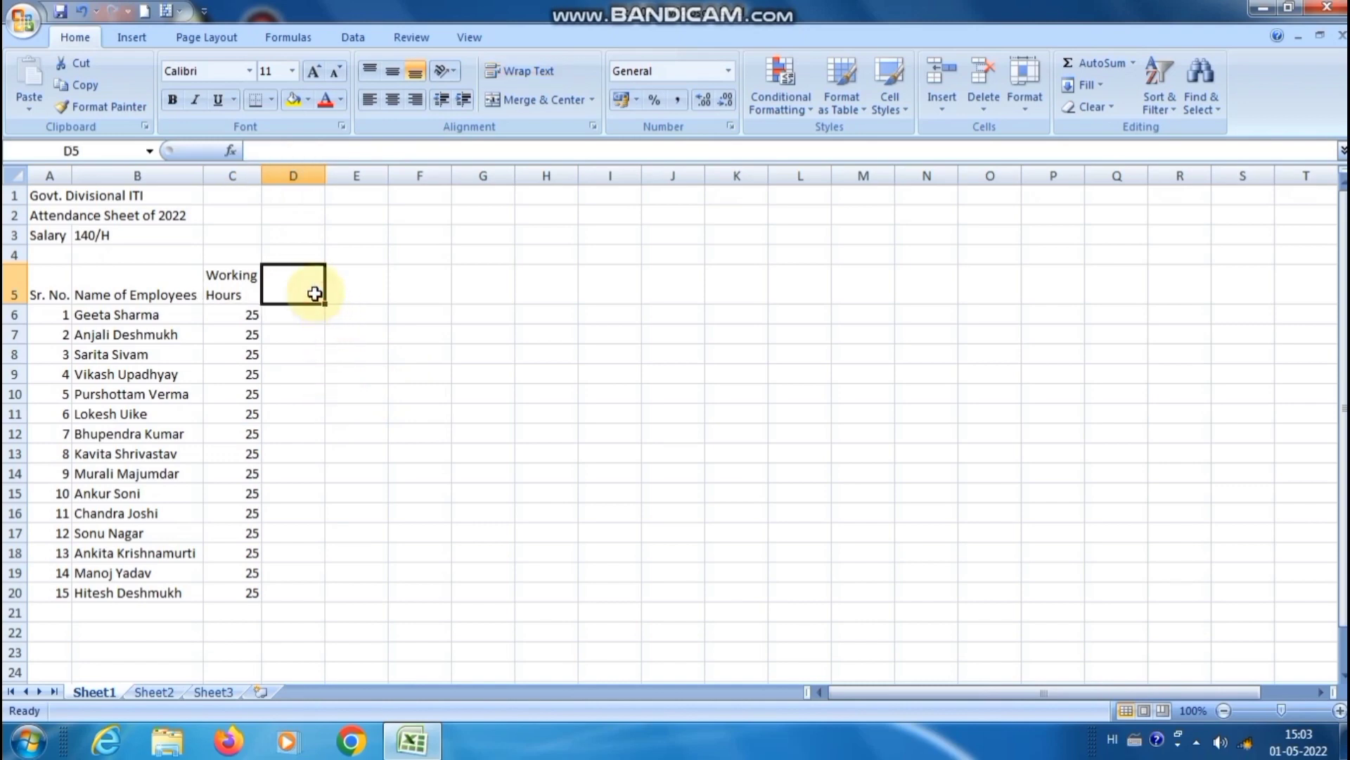
type("01 jan 22")
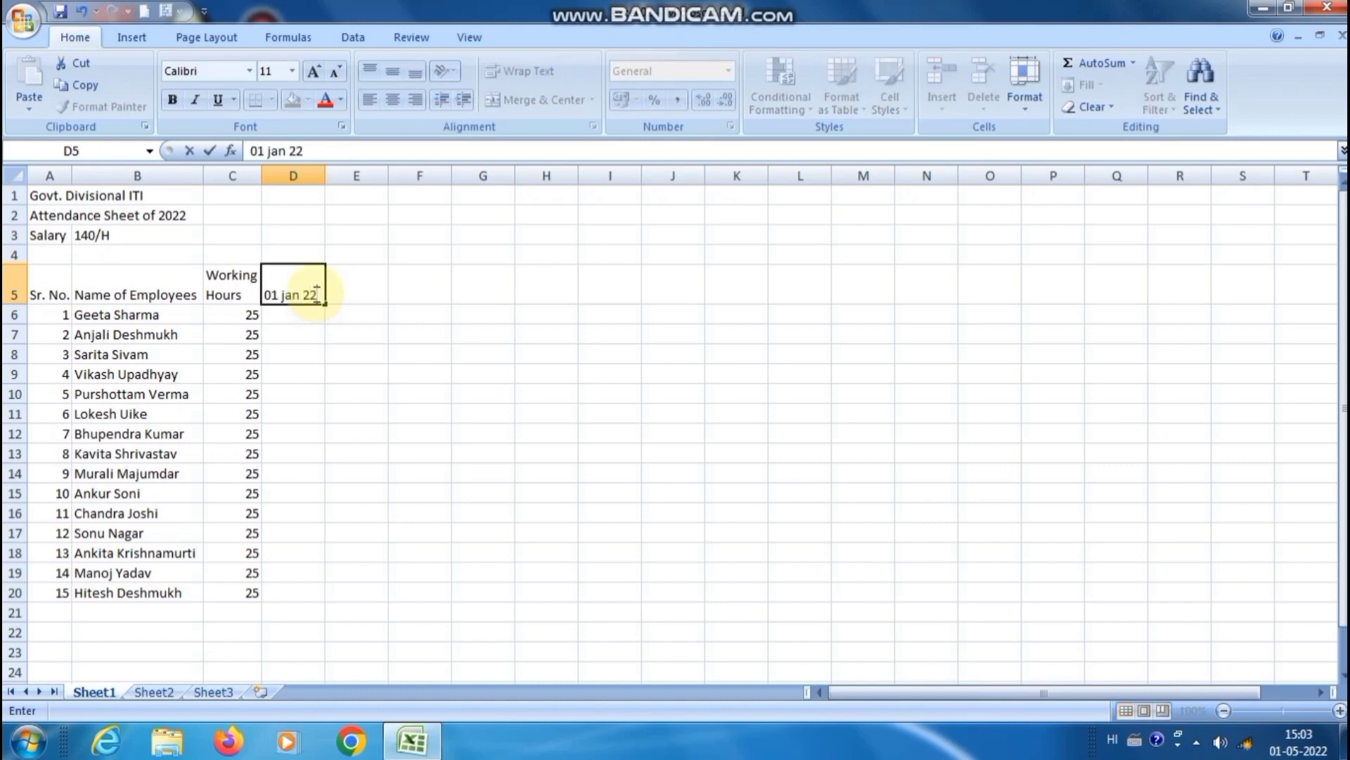
key("Return")
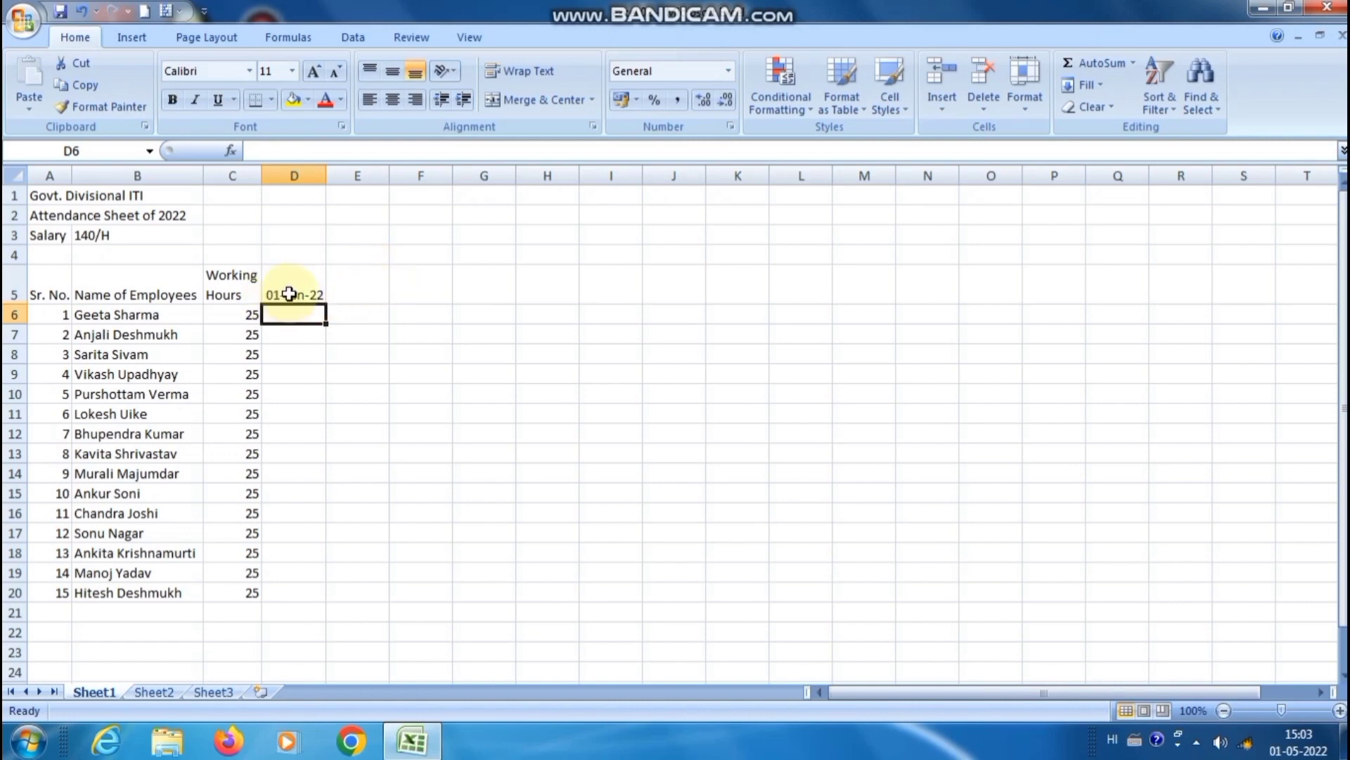
left_click(290, 294)
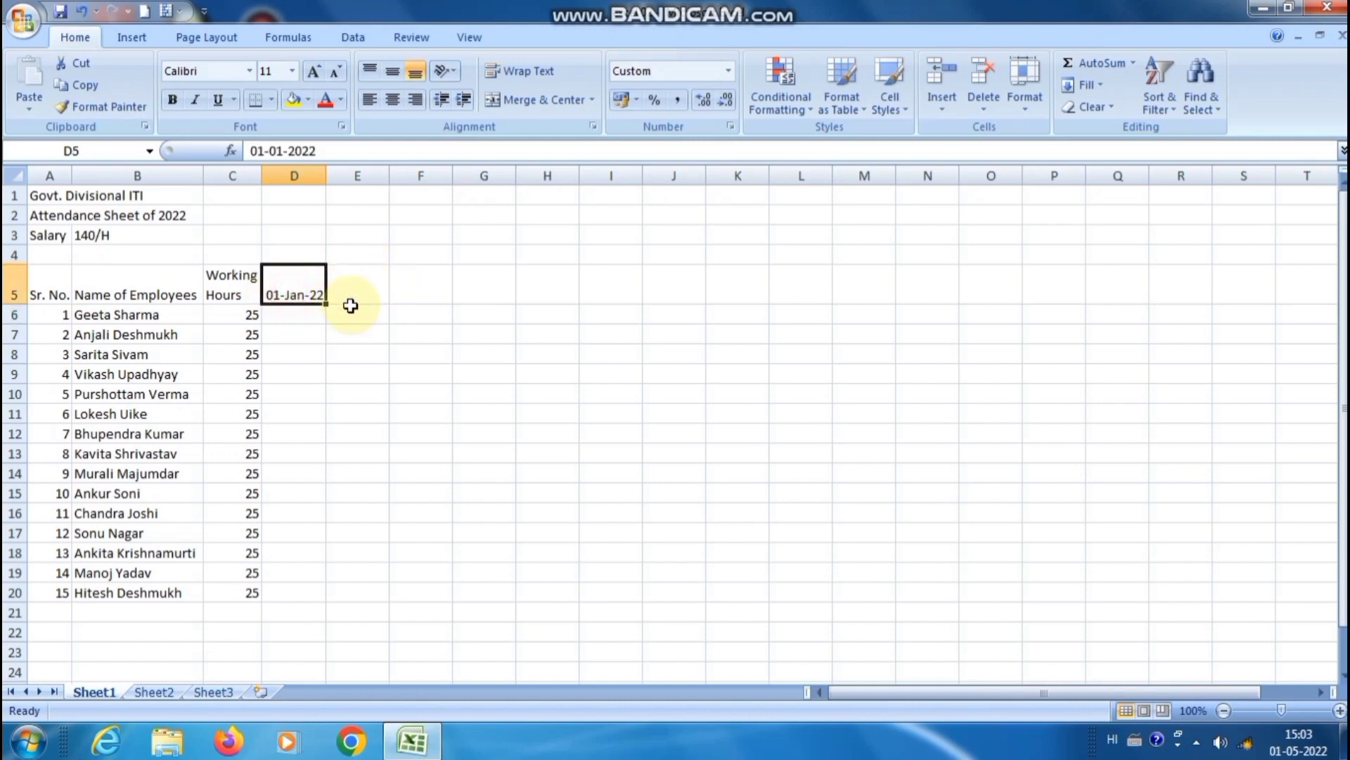
- Try entering the hours 23, 15, 19 and 21 by hand in D6 to D9, and clear them again
left_click(304, 314)
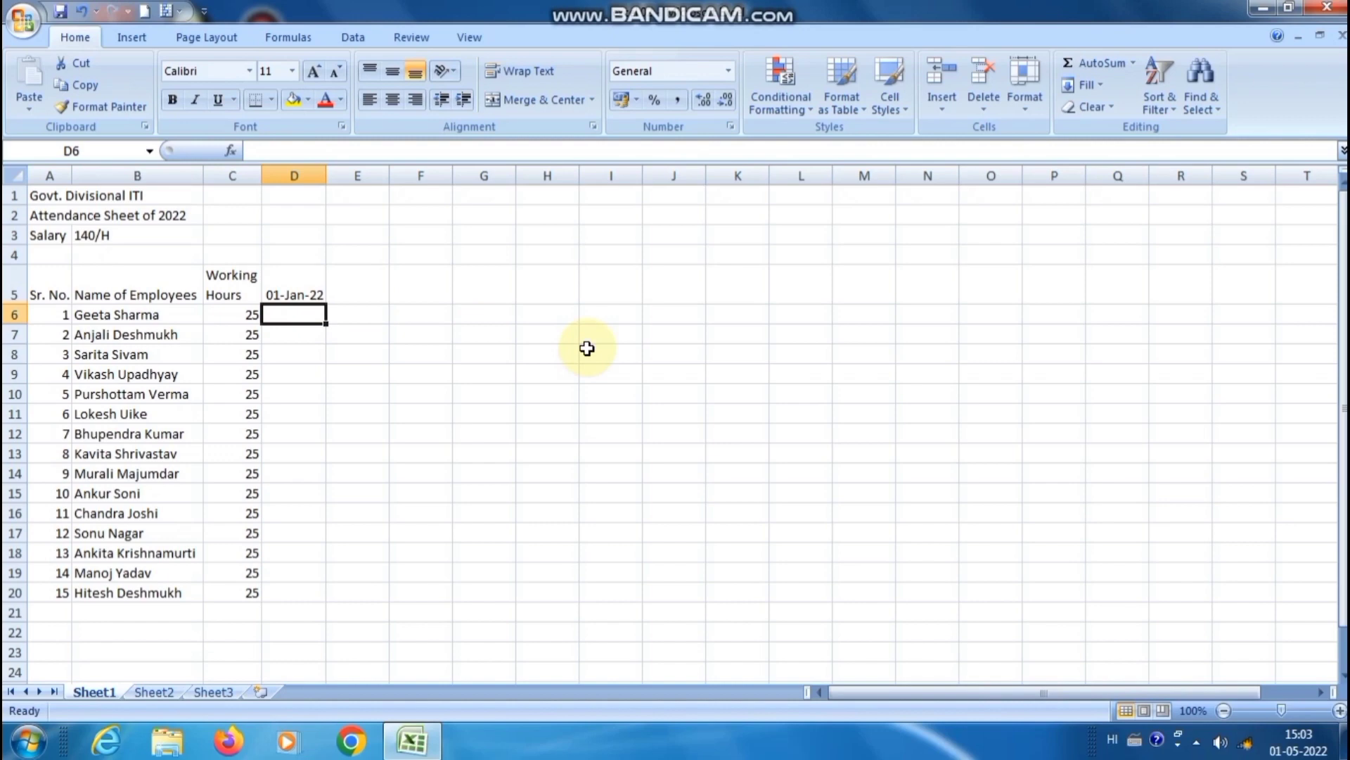
type("23")
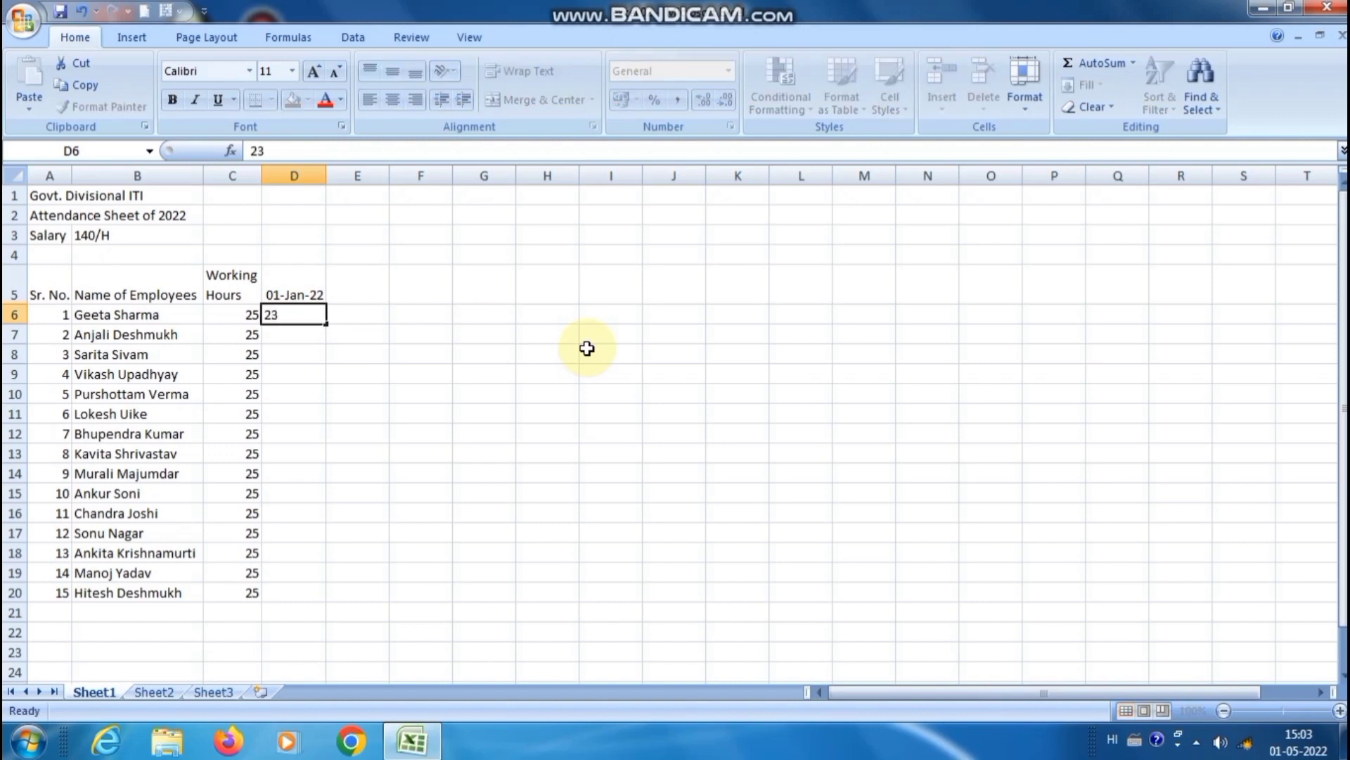
key("Return")
type("15")
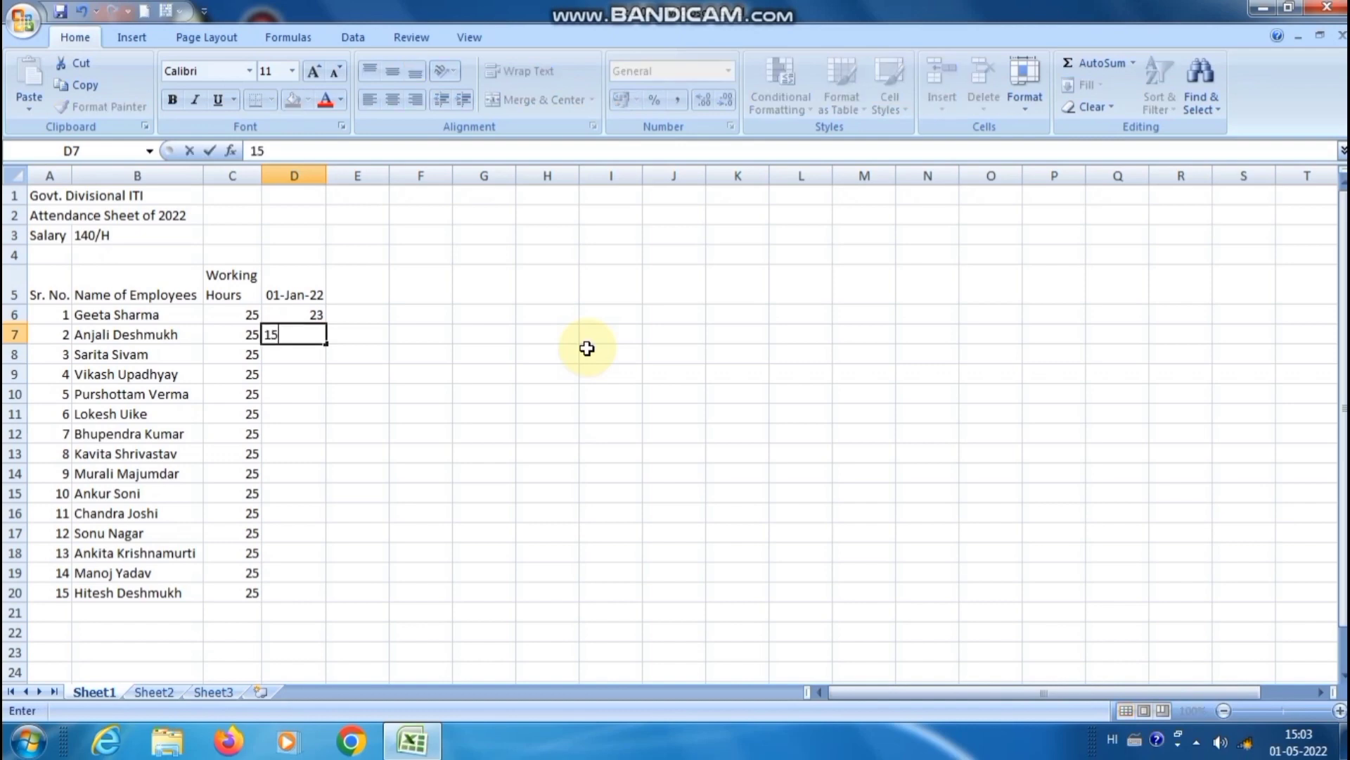
key("Return")
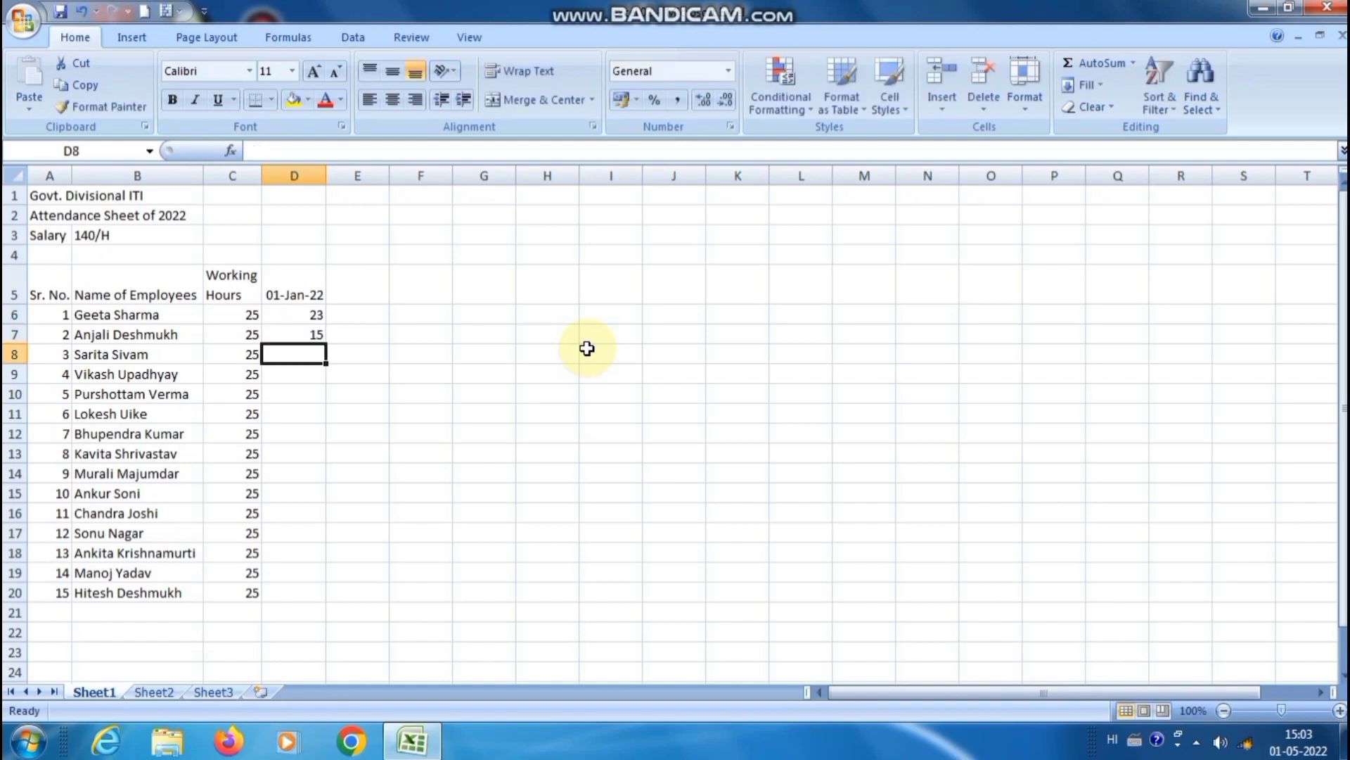
type("19")
key("Return")
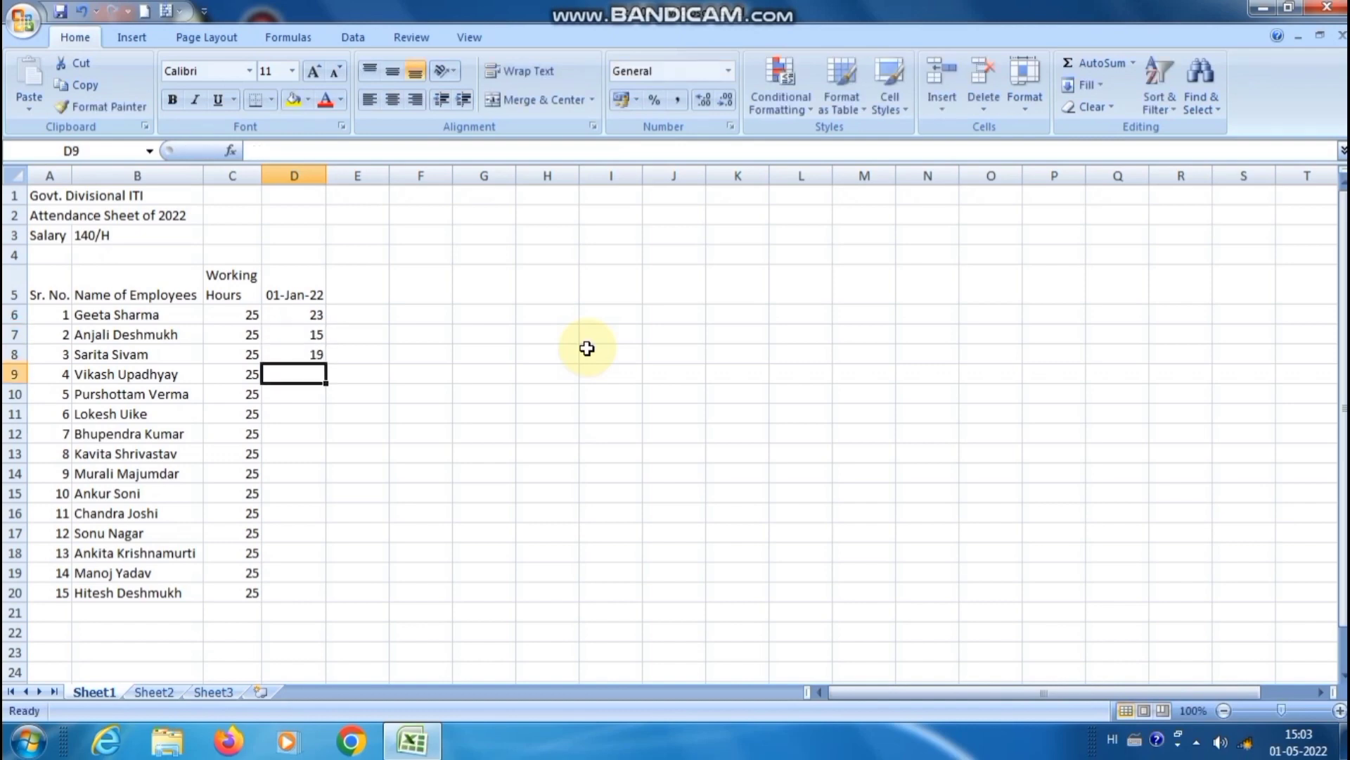
type("21")
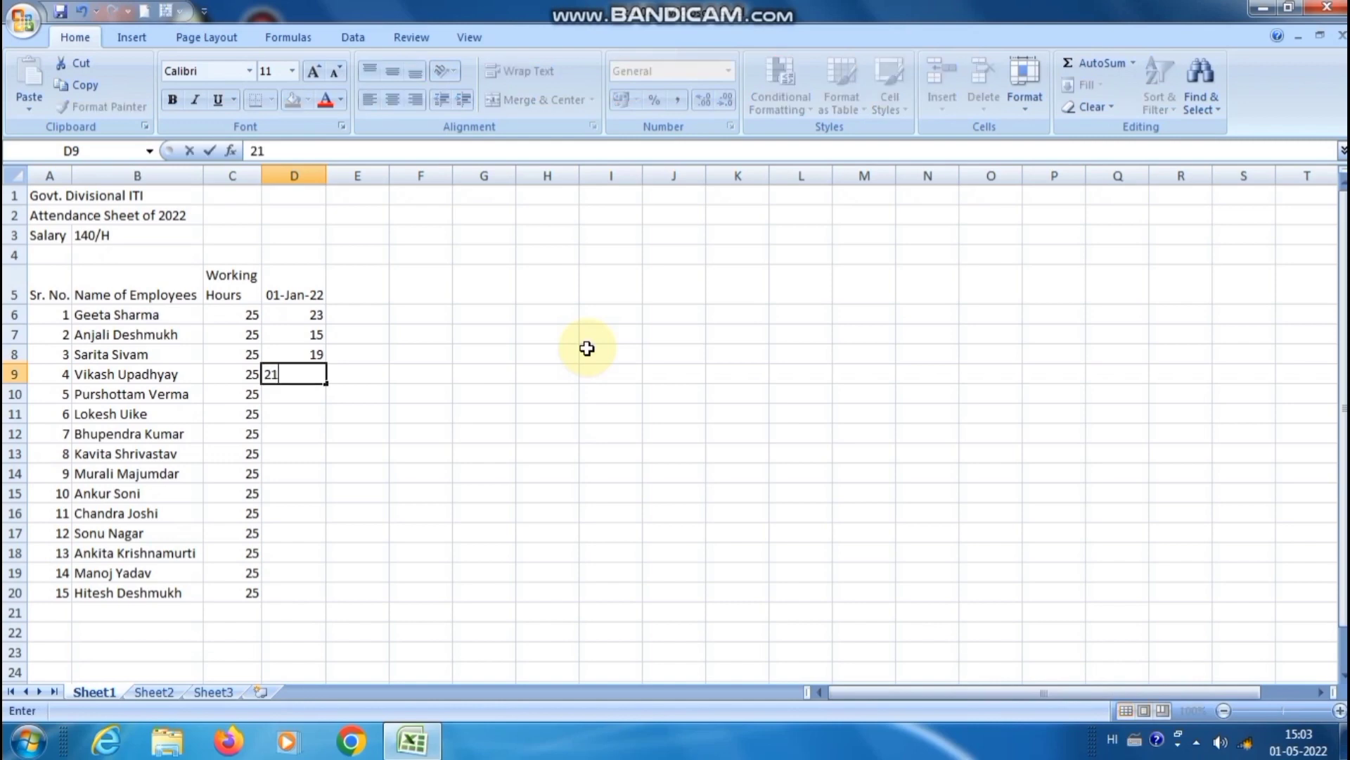
key("Return")
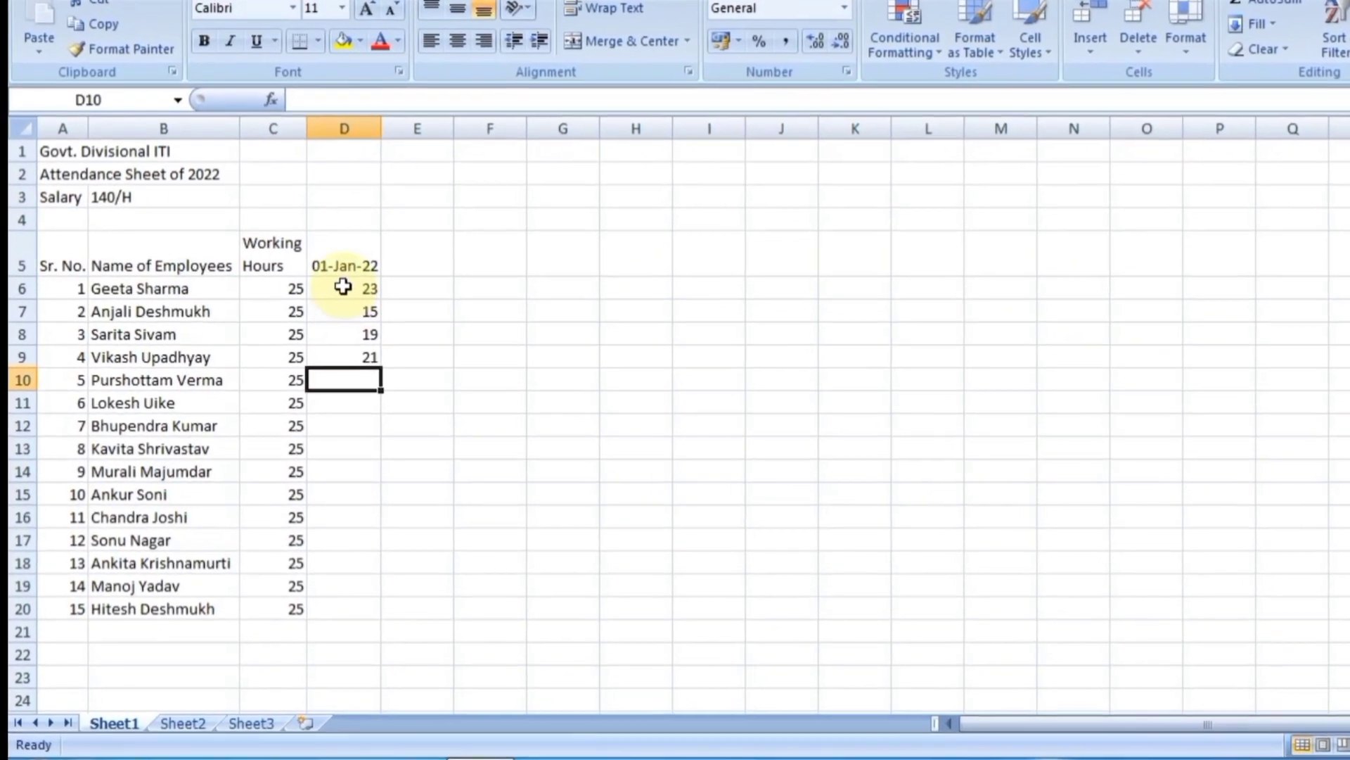
left_click_drag(327, 295, 364, 364)
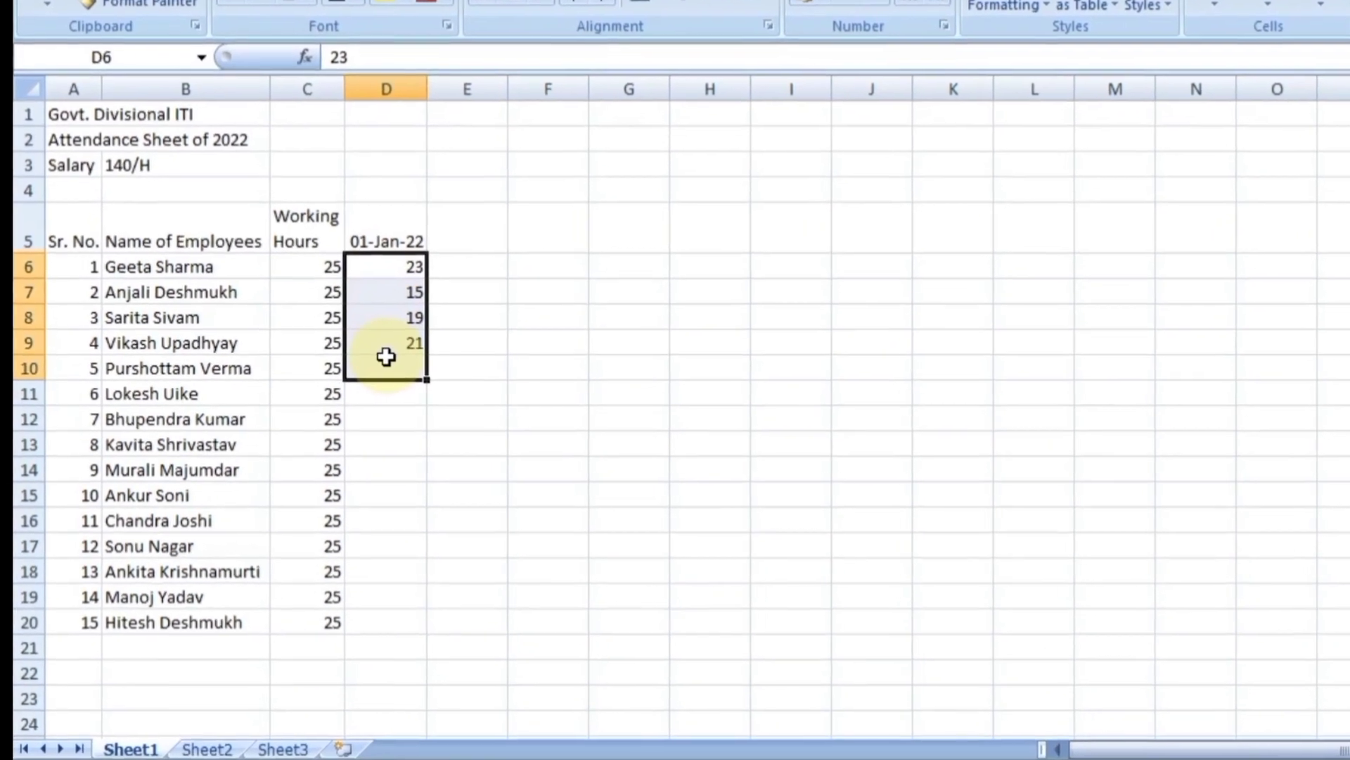
key("Delete")
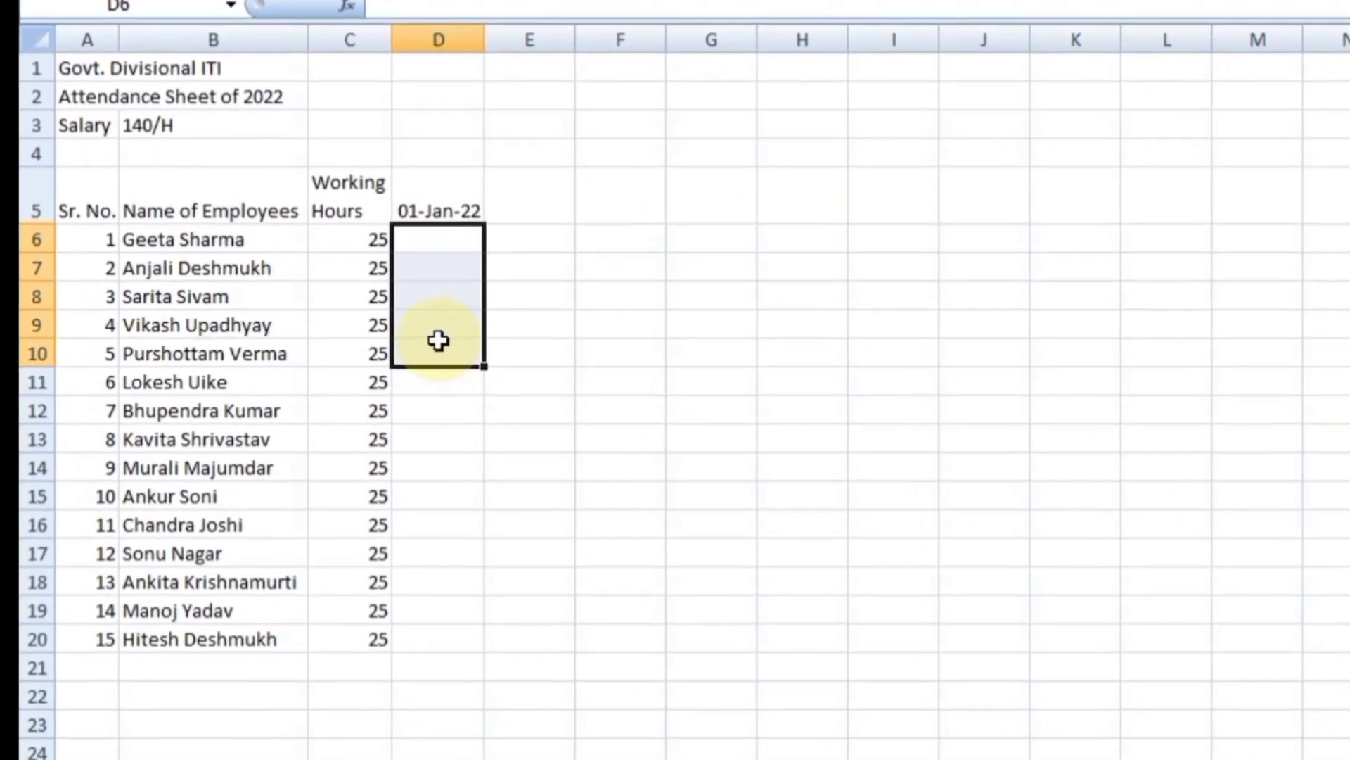
- Enter the formula =RANDBETWEEN(0,25) in D6 to generate random hours for the first employee
left_click(471, 229)
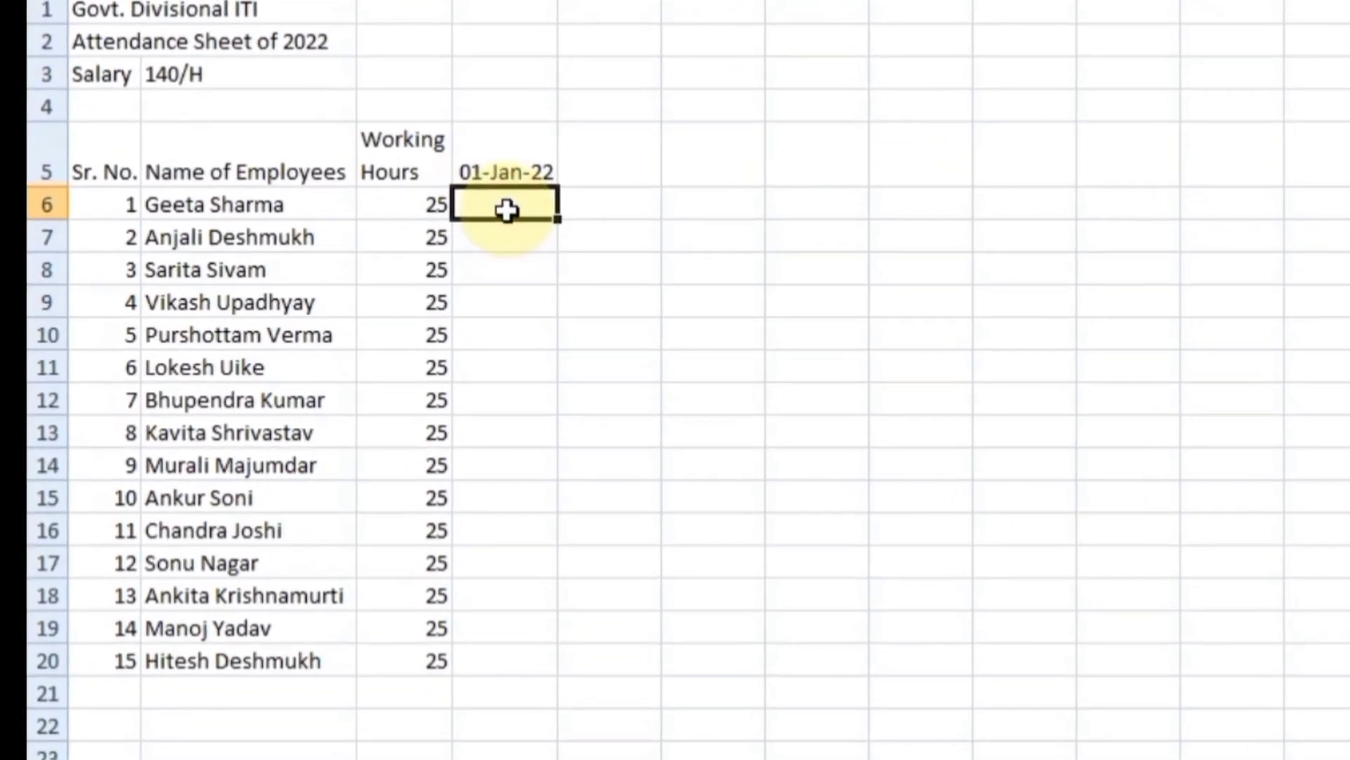
type("=")
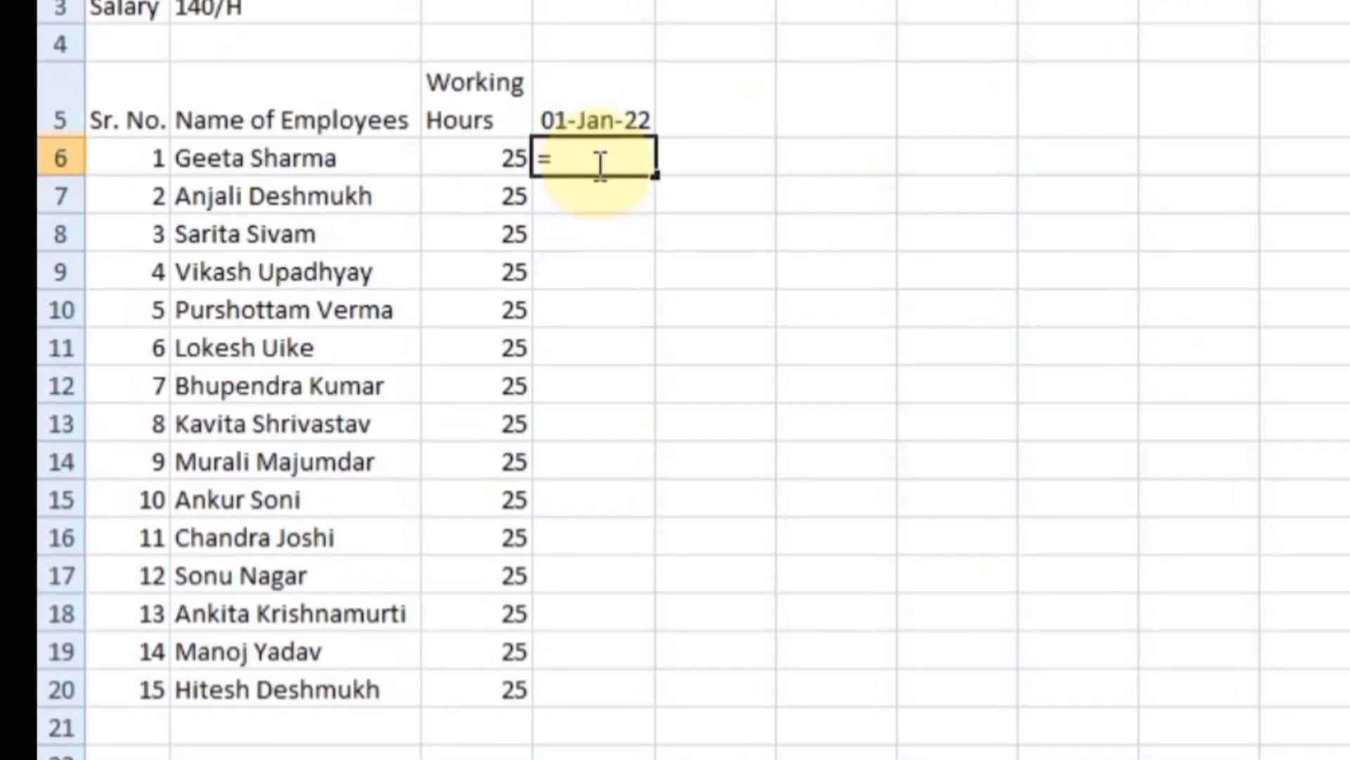
type("b")
key("BackSpace")
type("ran")
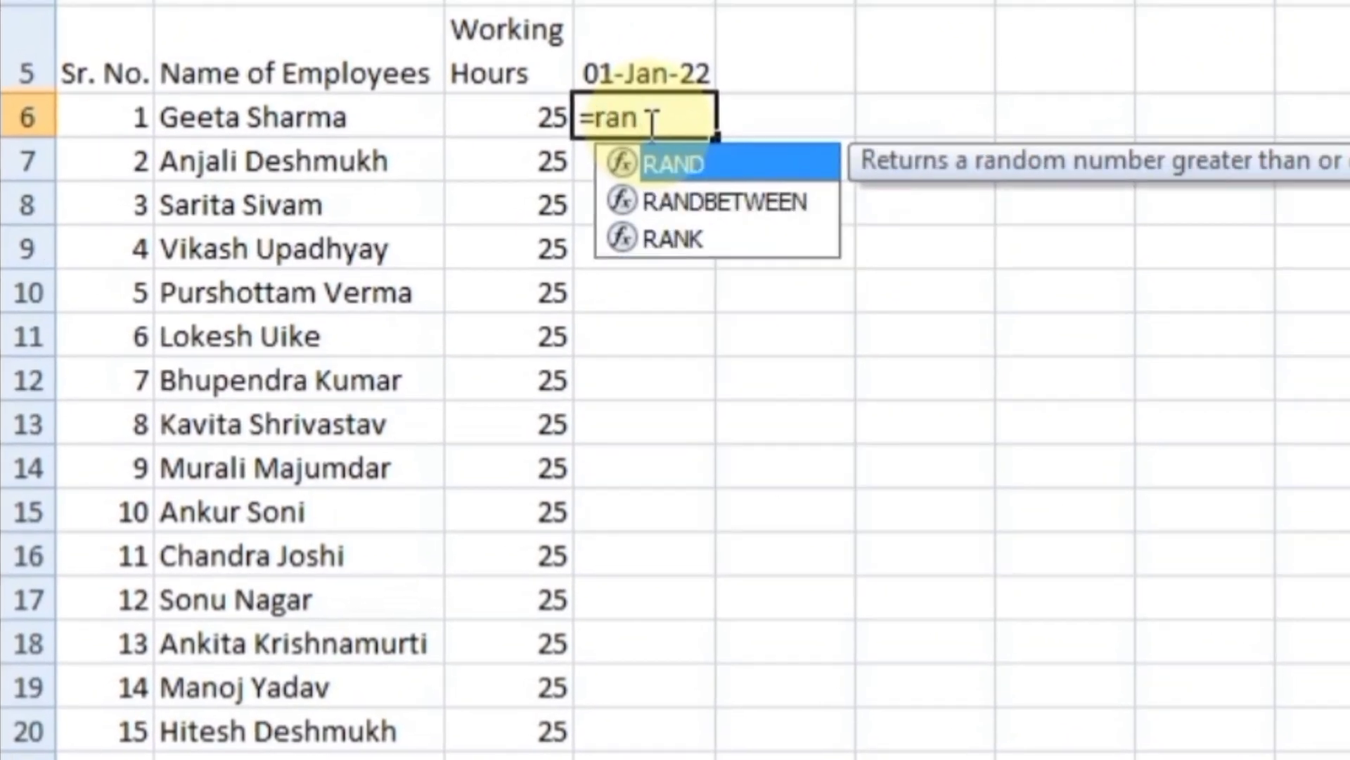
key("Down")
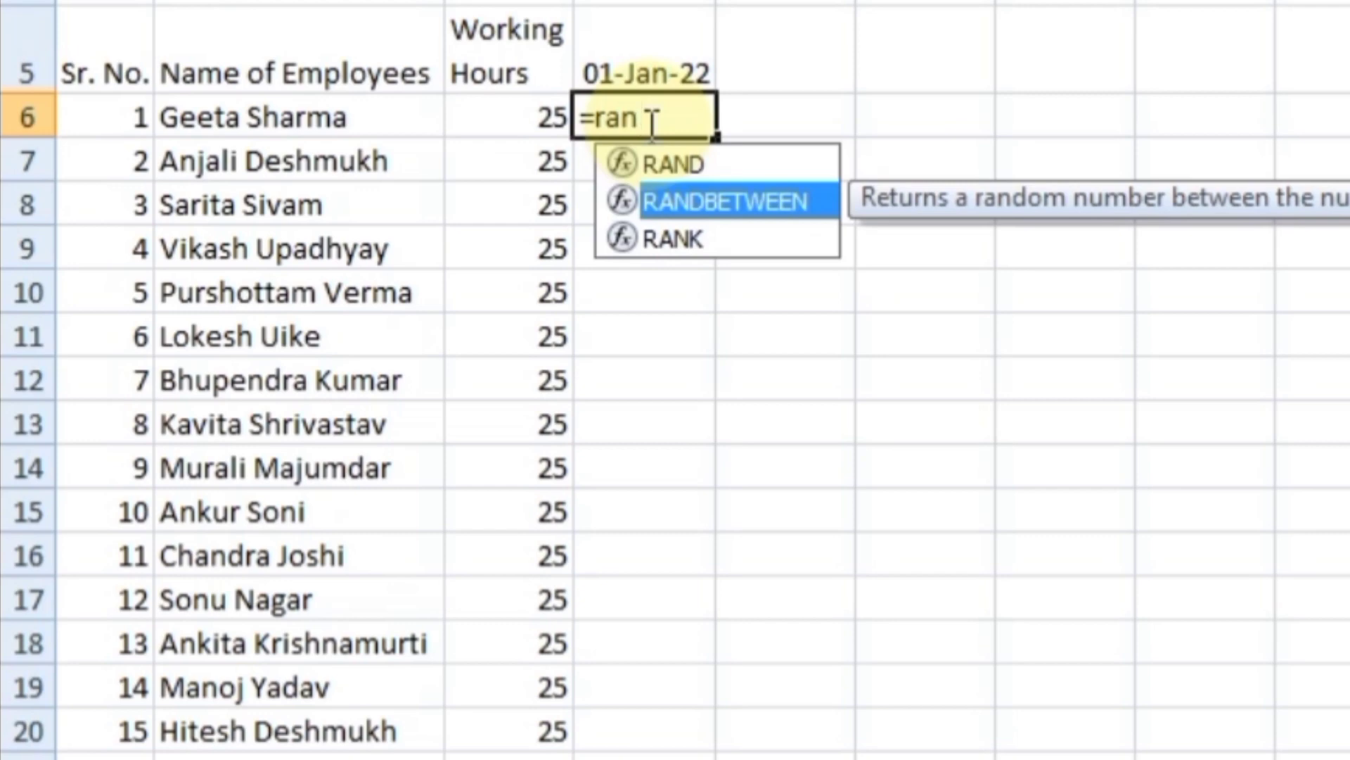
key("Tab")
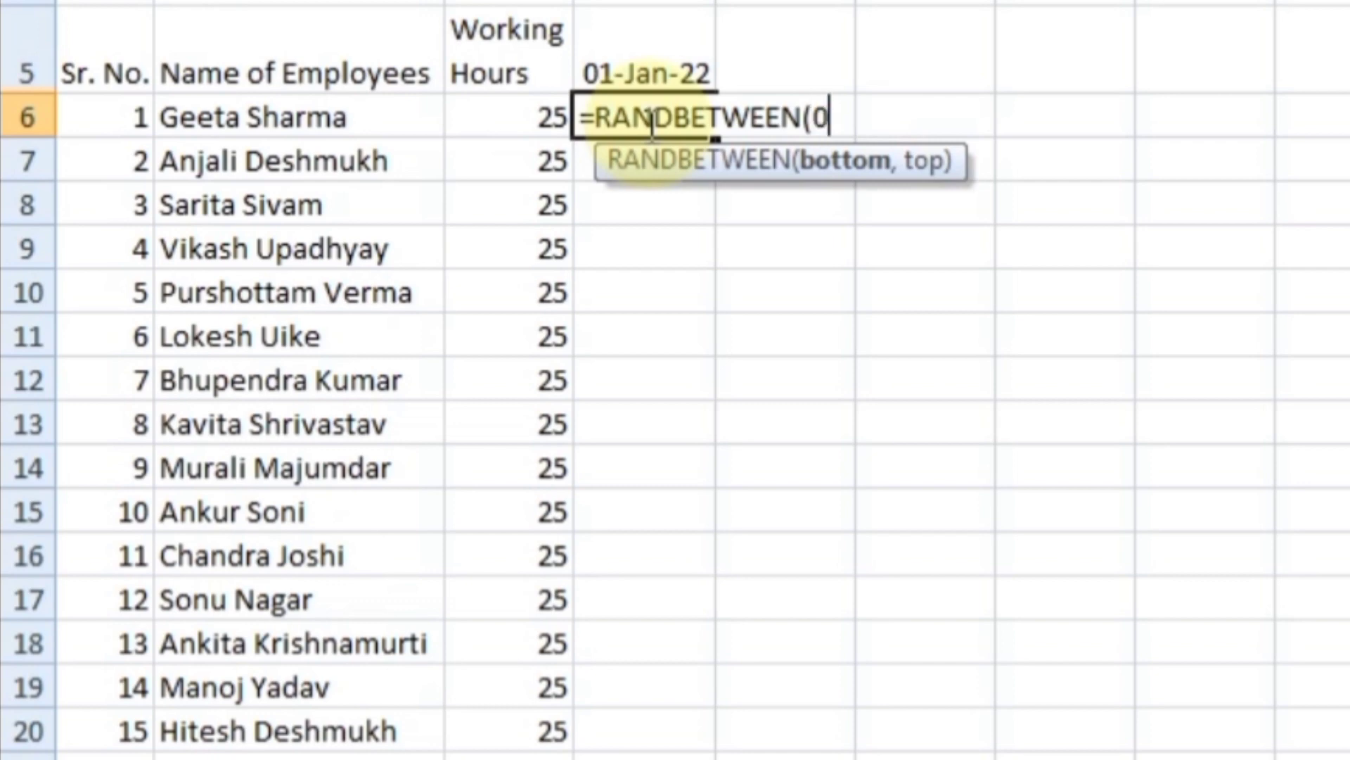
type(",25")
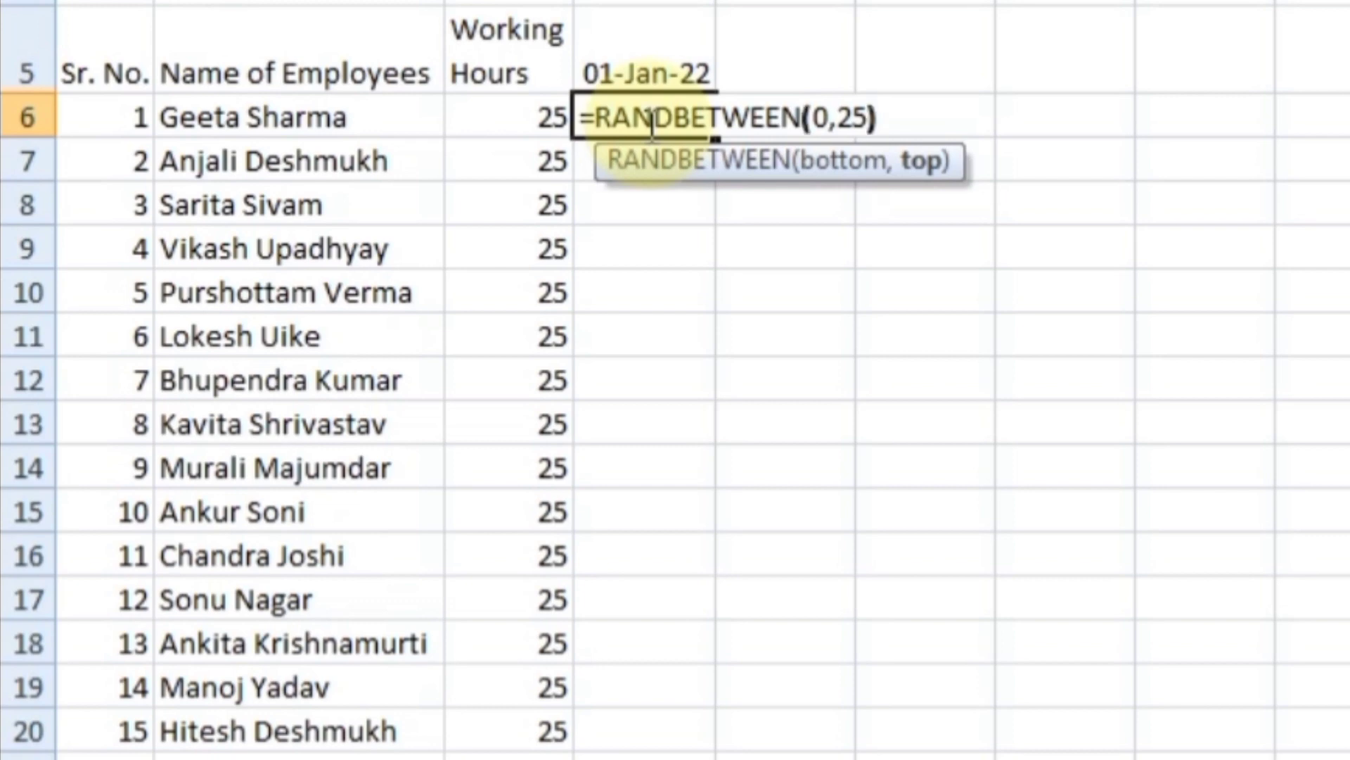
key("Return")
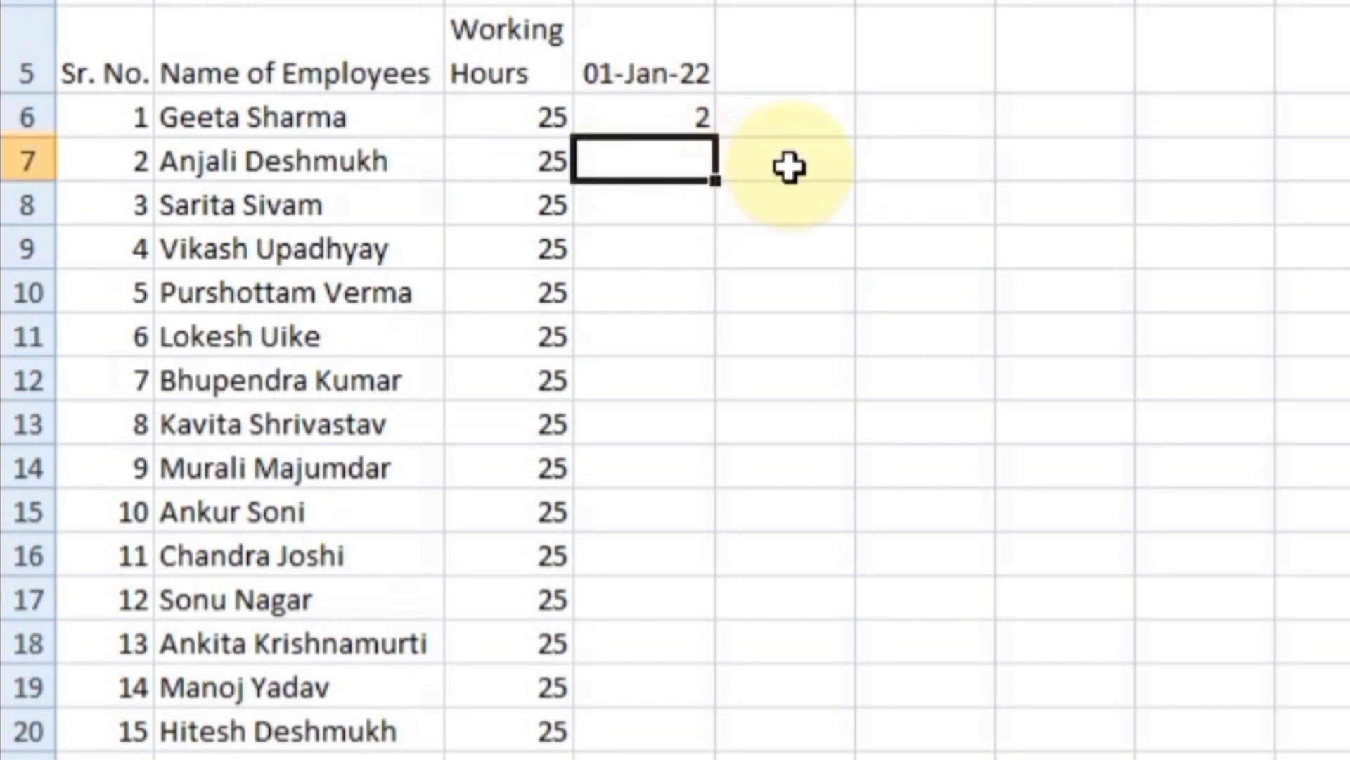
- Fill the random-hours formula from D6 down to D20 for all fifteen employees
left_click(679, 120)
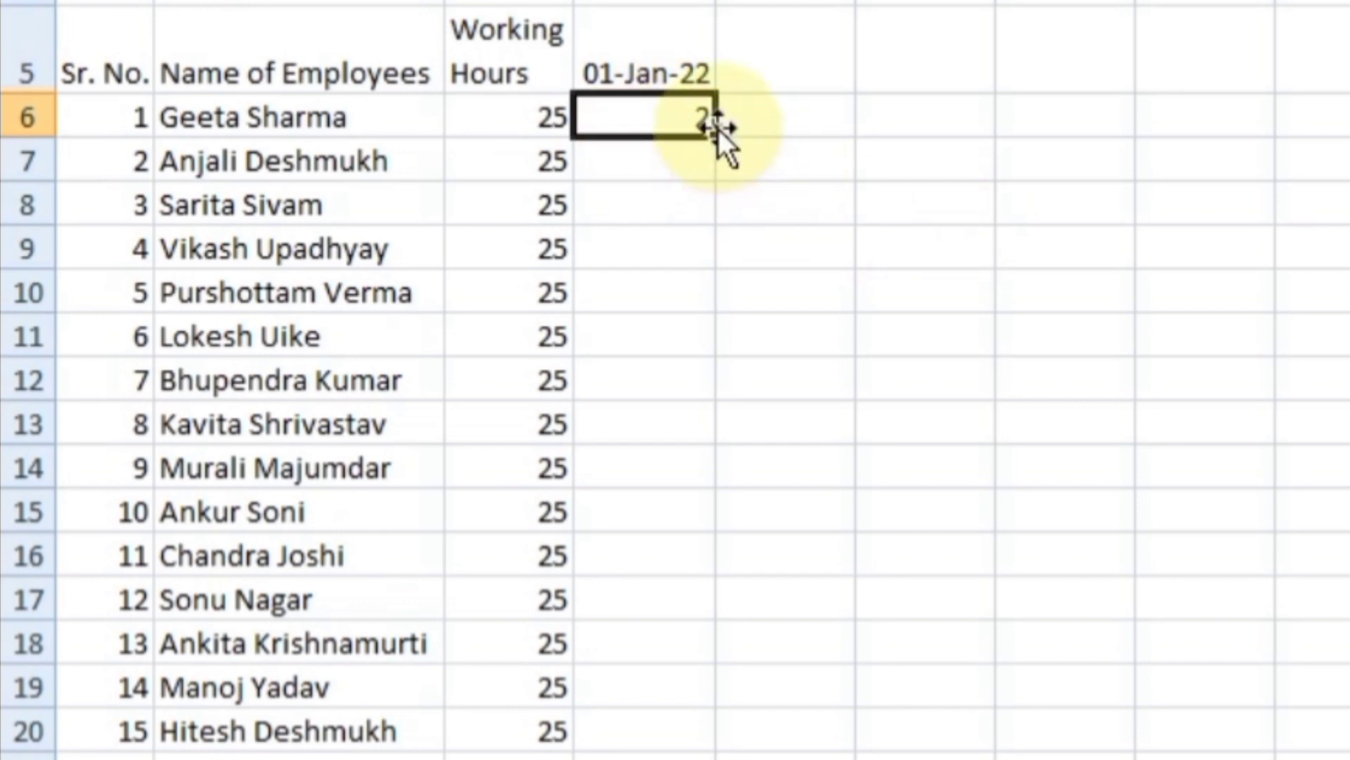
left_click_drag(717, 145, 702, 242)
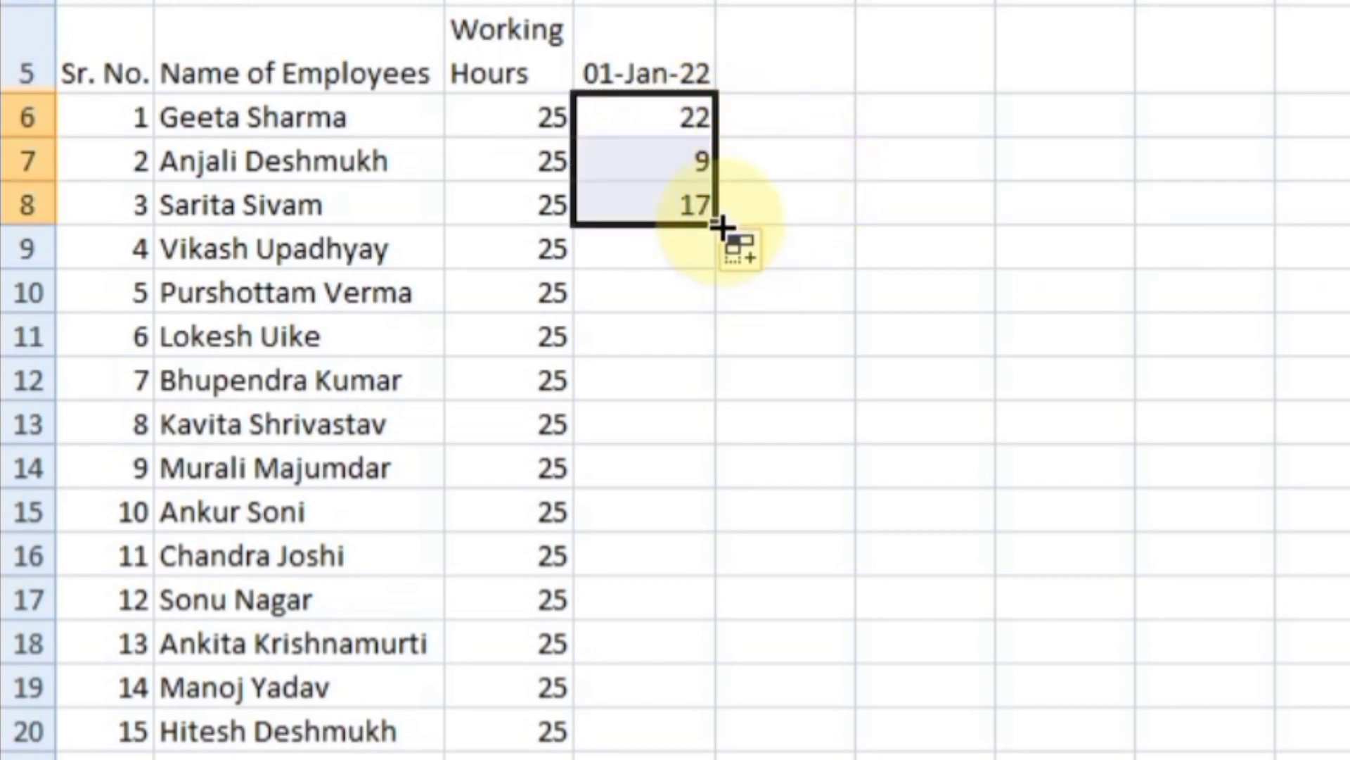
left_click_drag(716, 225, 715, 356)
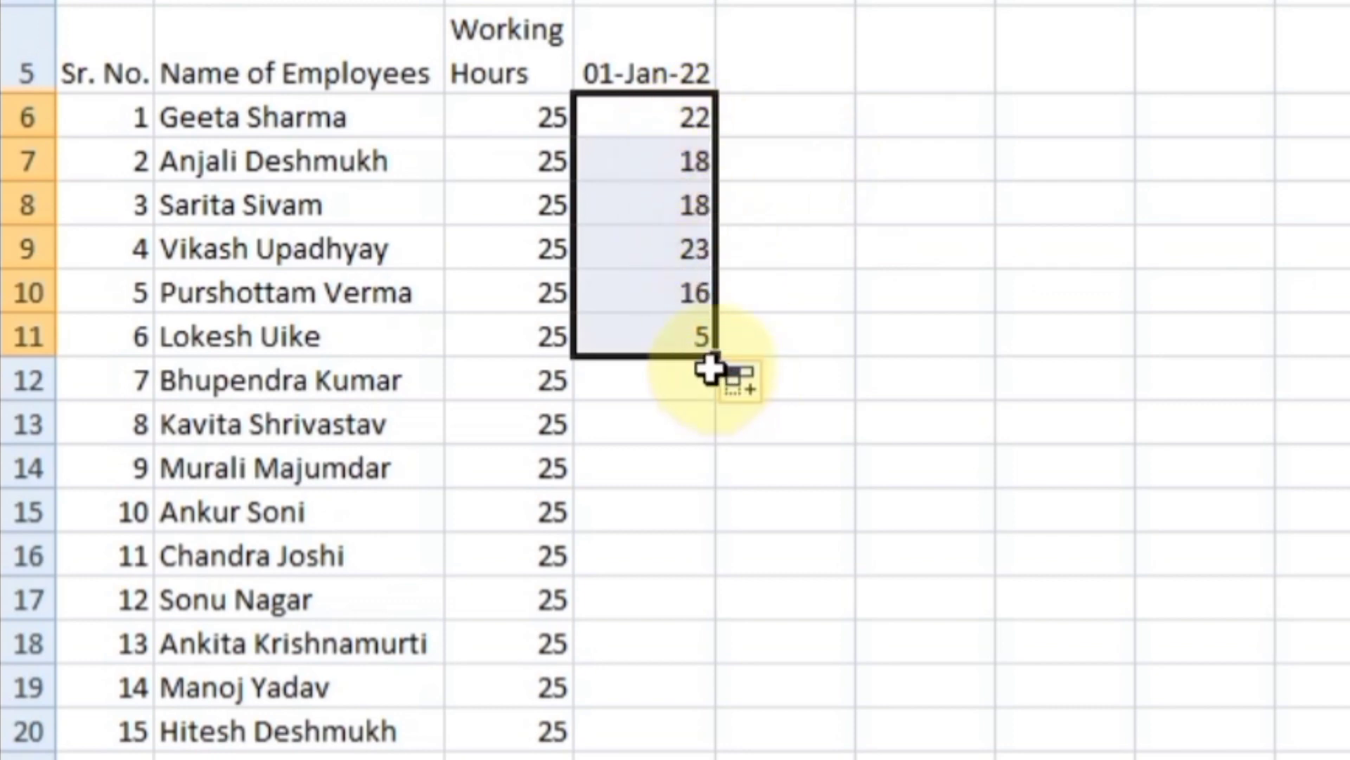
left_click_drag(715, 355, 721, 514)
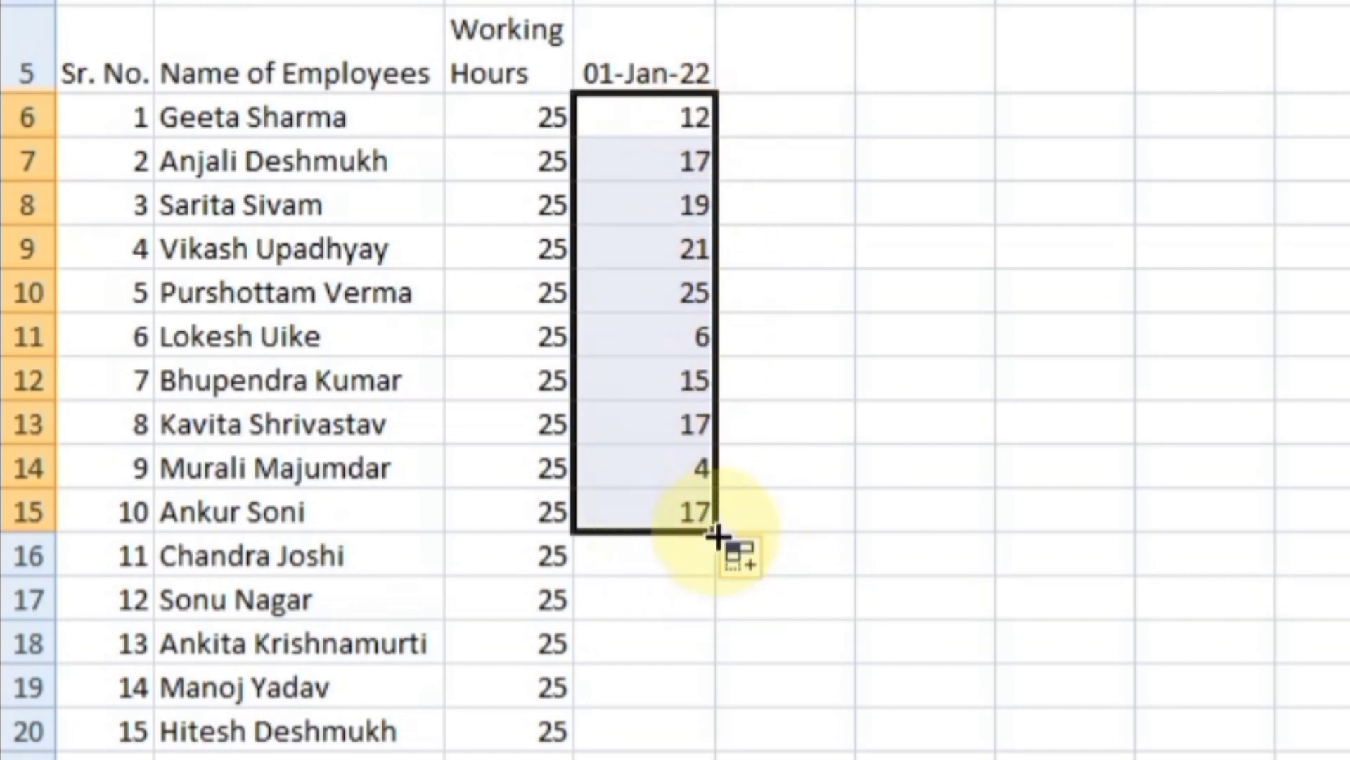
left_click_drag(716, 532, 721, 752)
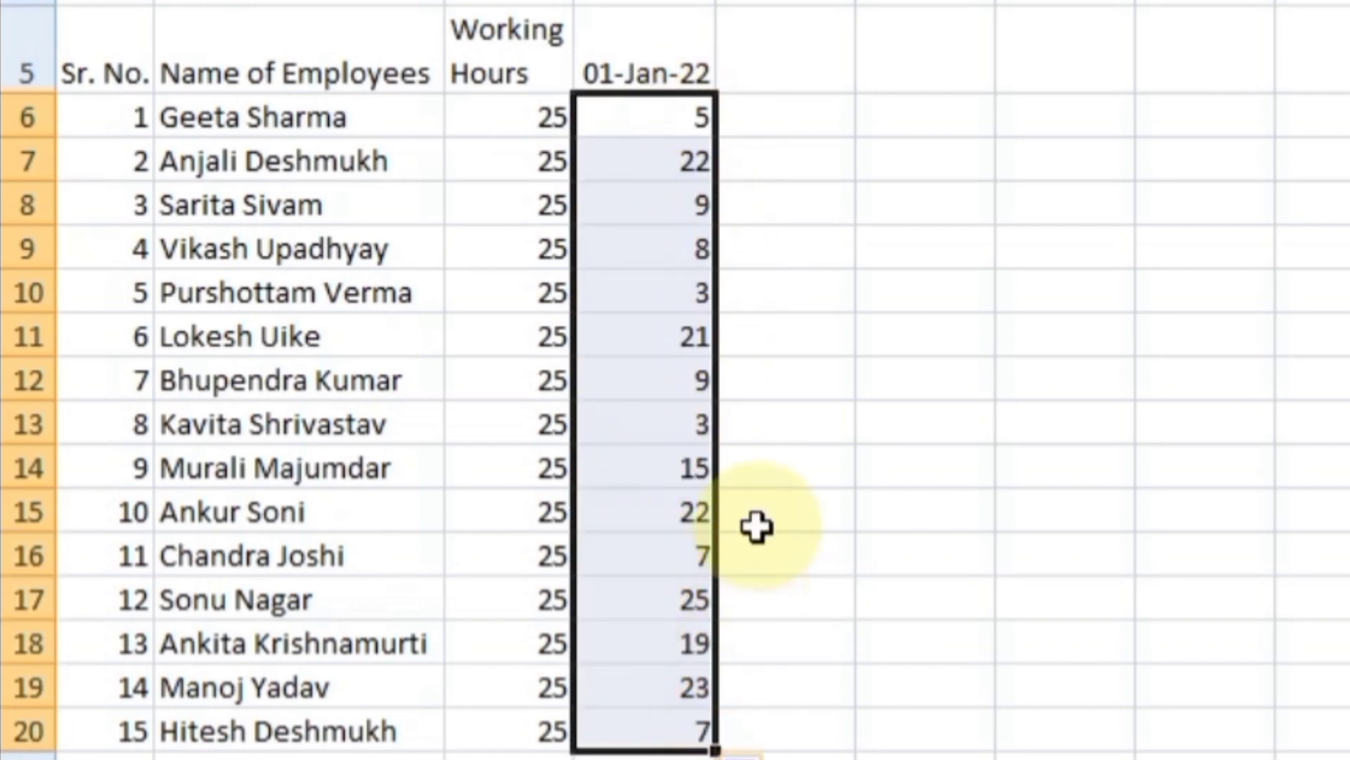
- Try filling the date heading from D5 across to H5 as consecutive days, and undo the fill
left_click(679, 77)
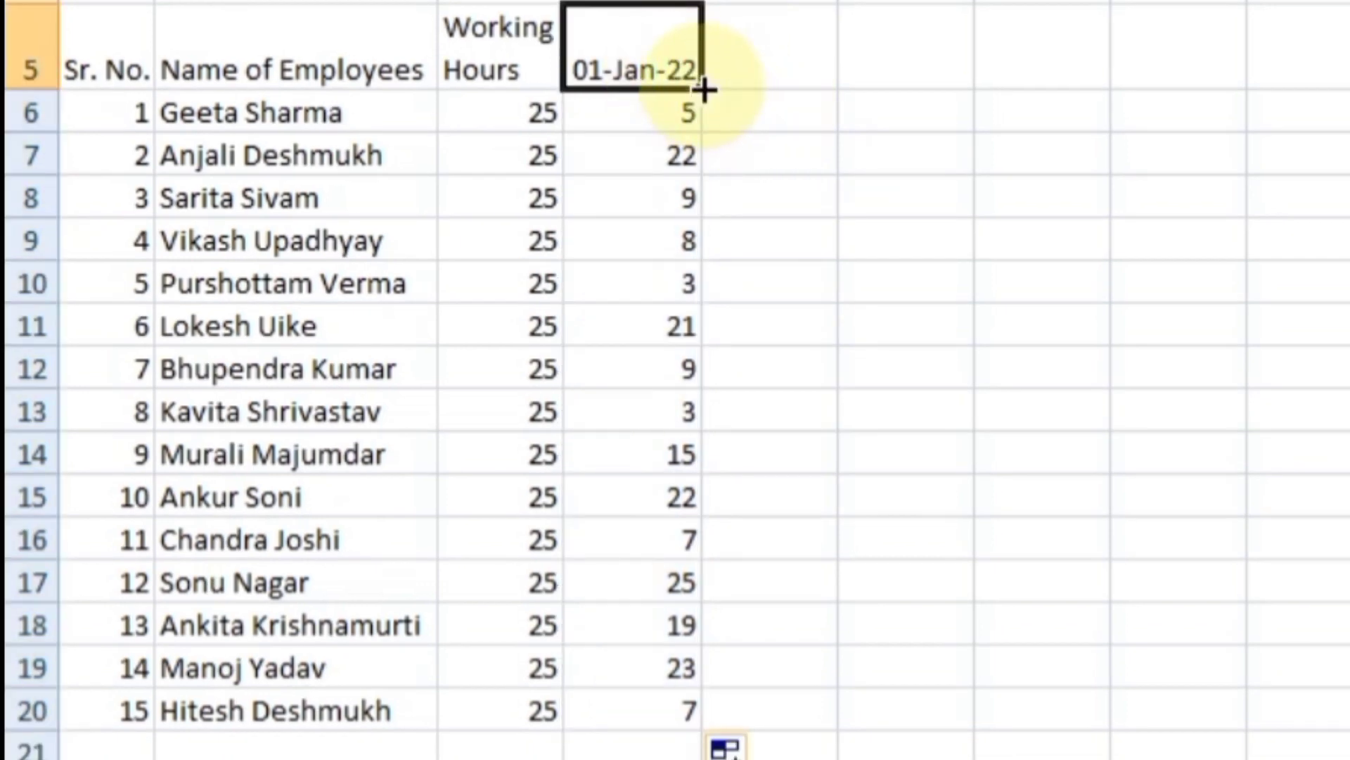
left_click_drag(704, 88, 1224, 99)
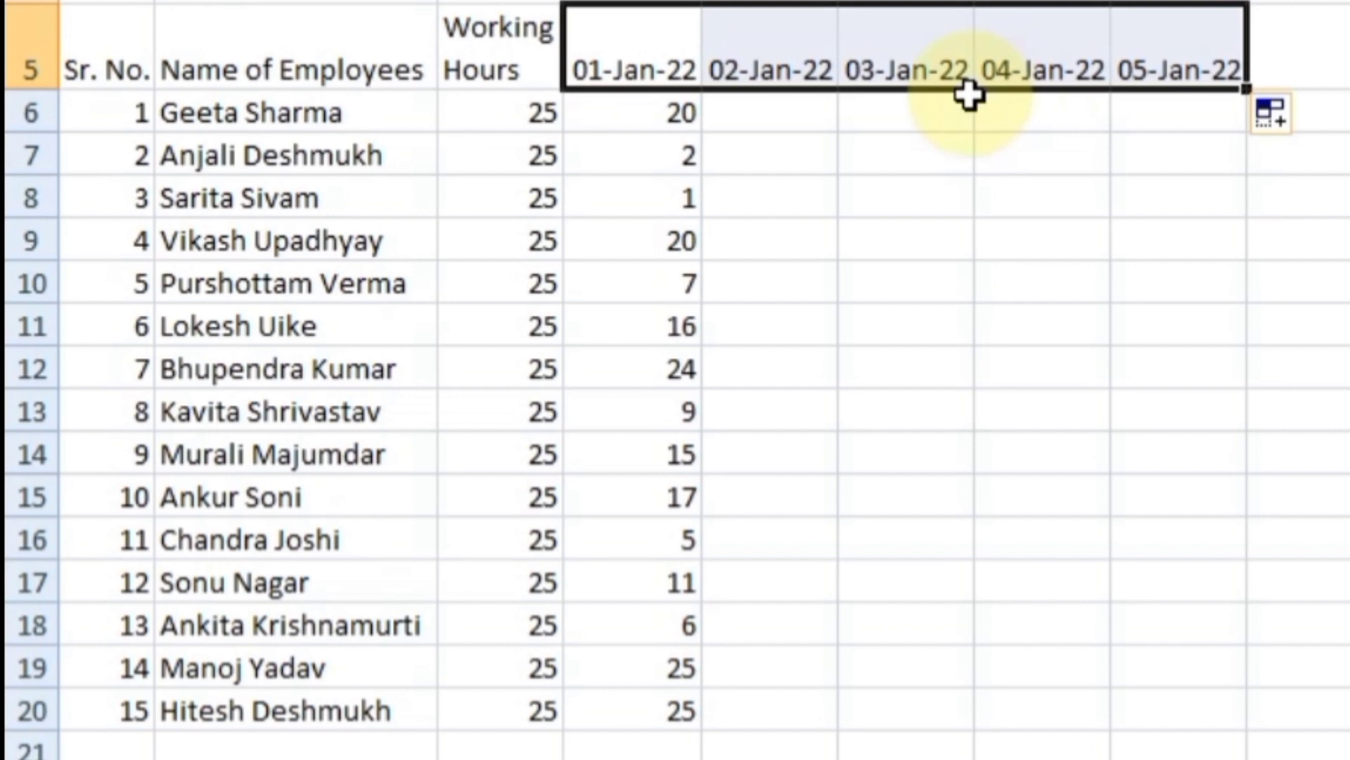
key("ctrl+z")
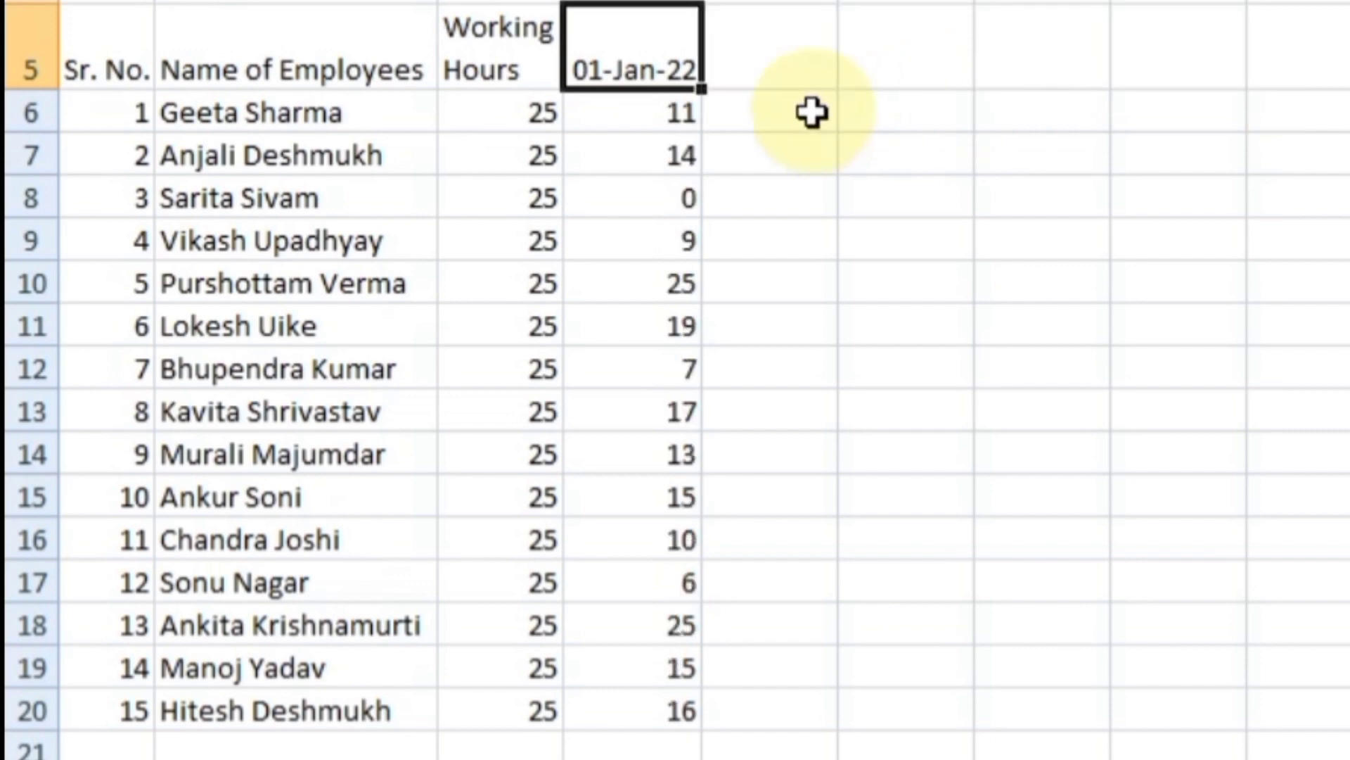
- Enter the formula =D5+7 in E5 and fill it across to H5 for weekly date headings
left_click(744, 44)
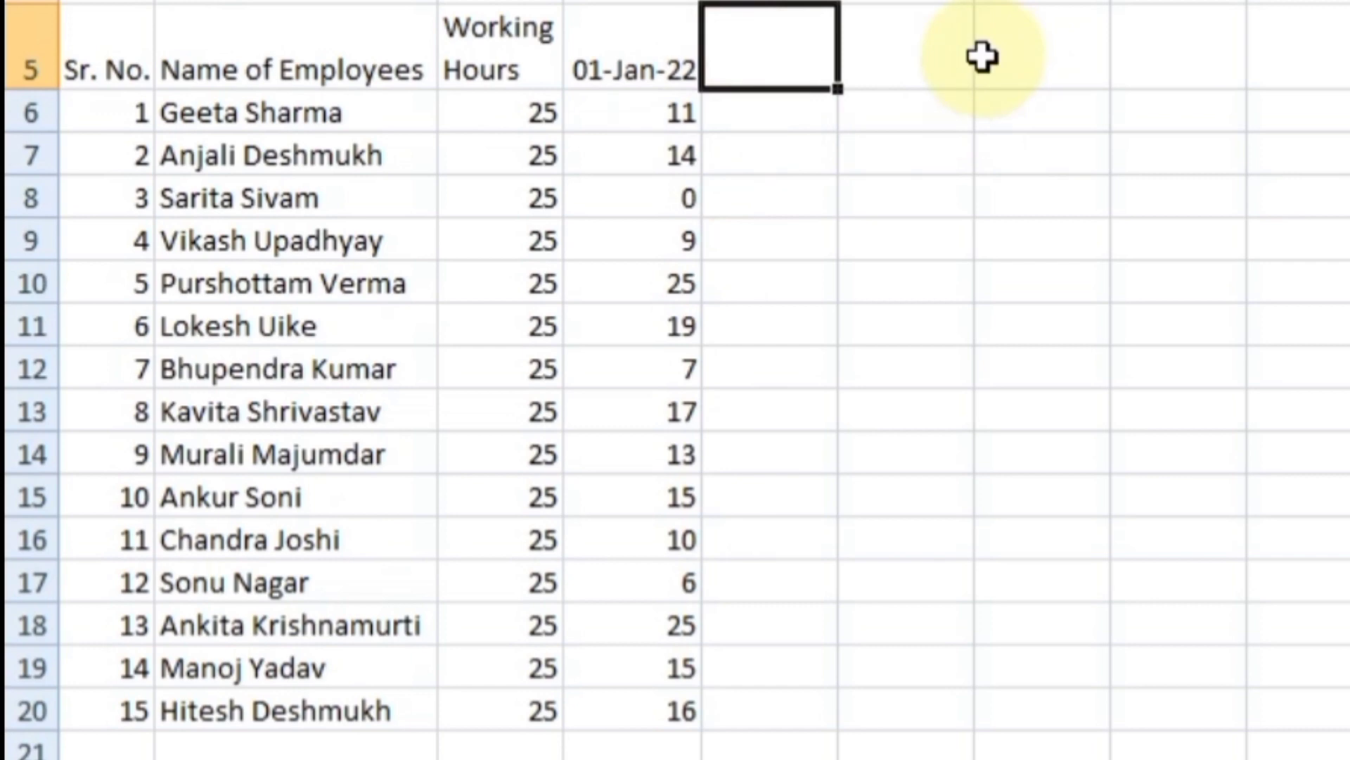
type("=")
left_click(596, 51)
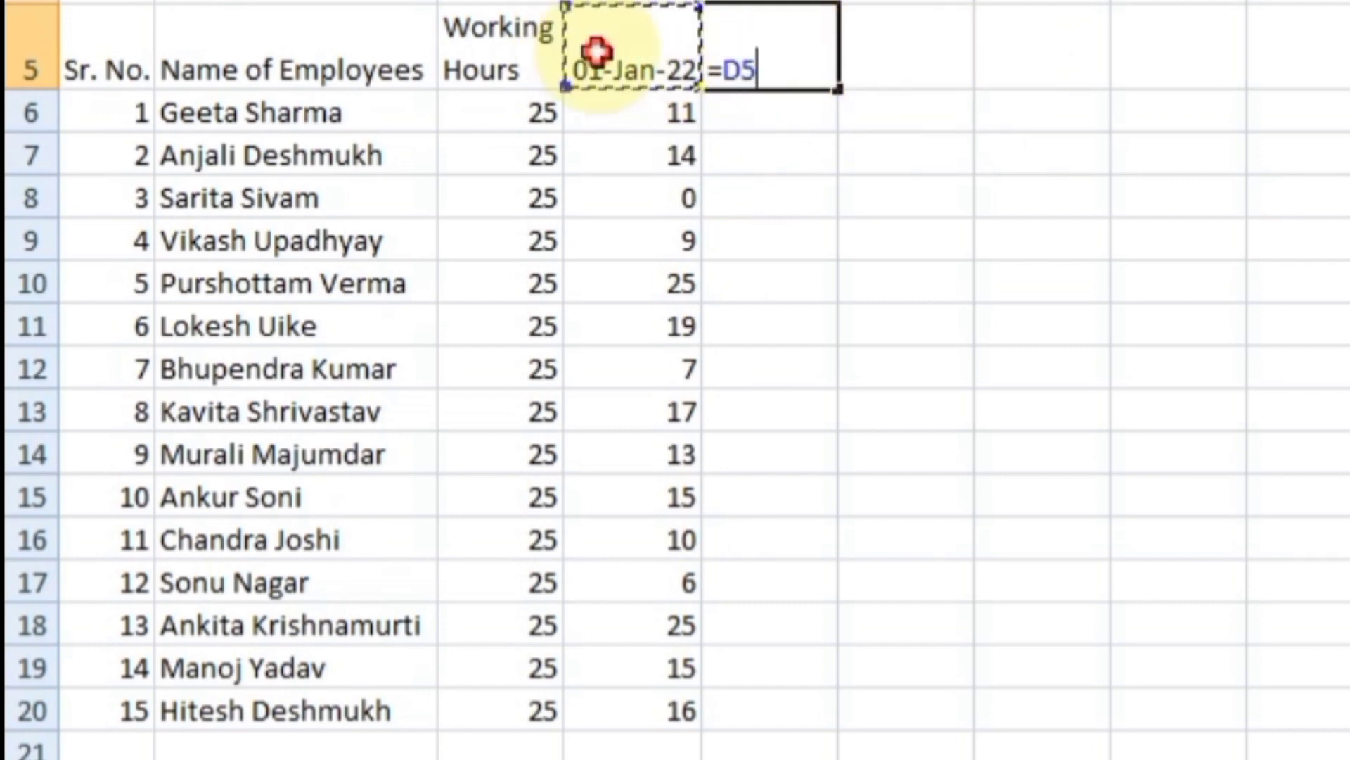
type("+7")
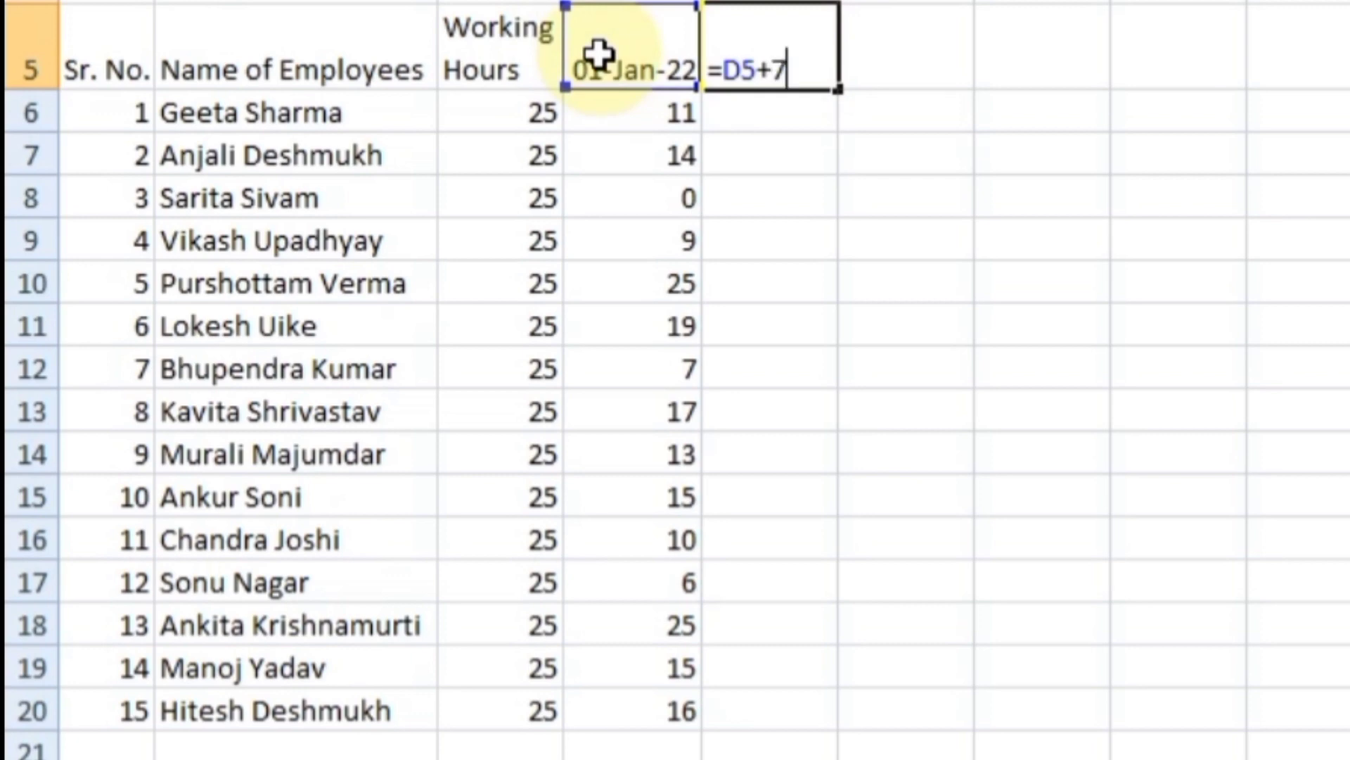
key("Return")
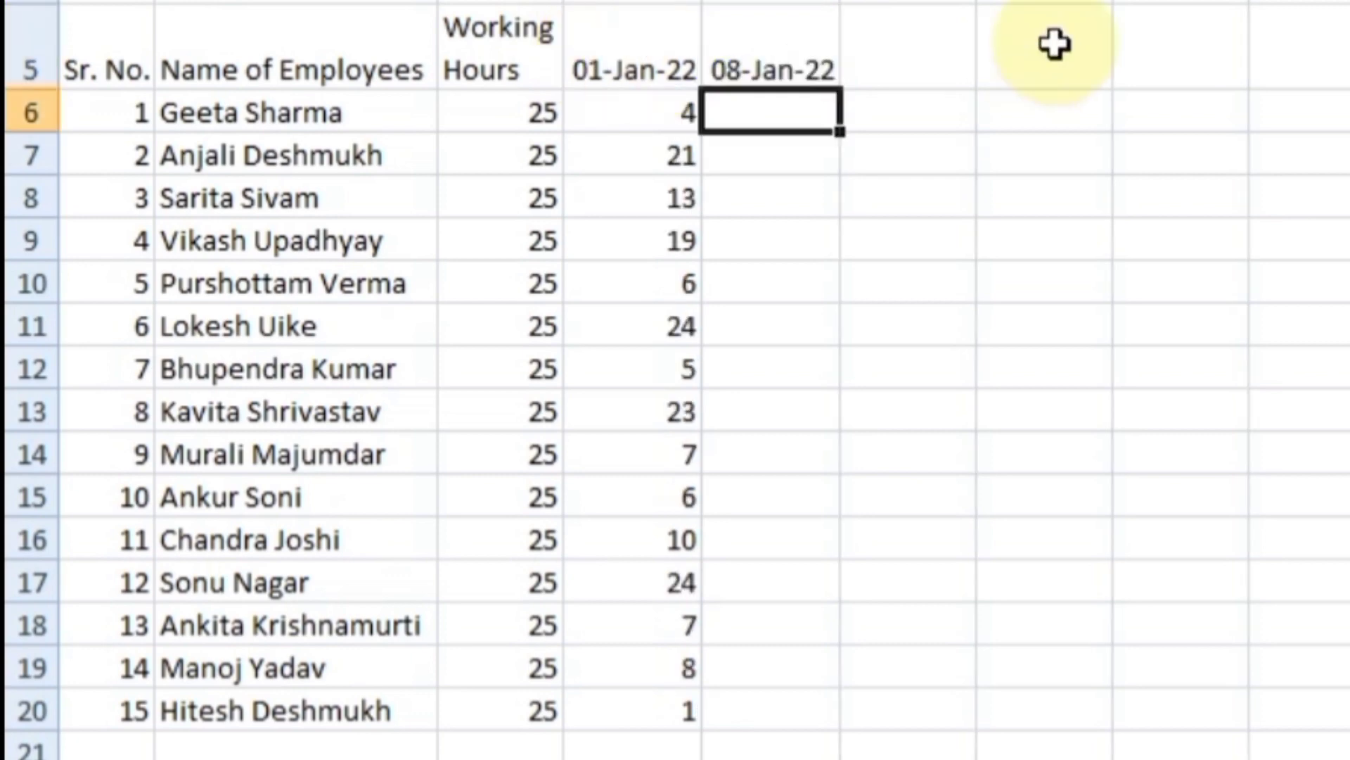
left_click(773, 53)
left_click_drag(842, 90, 1224, 91)
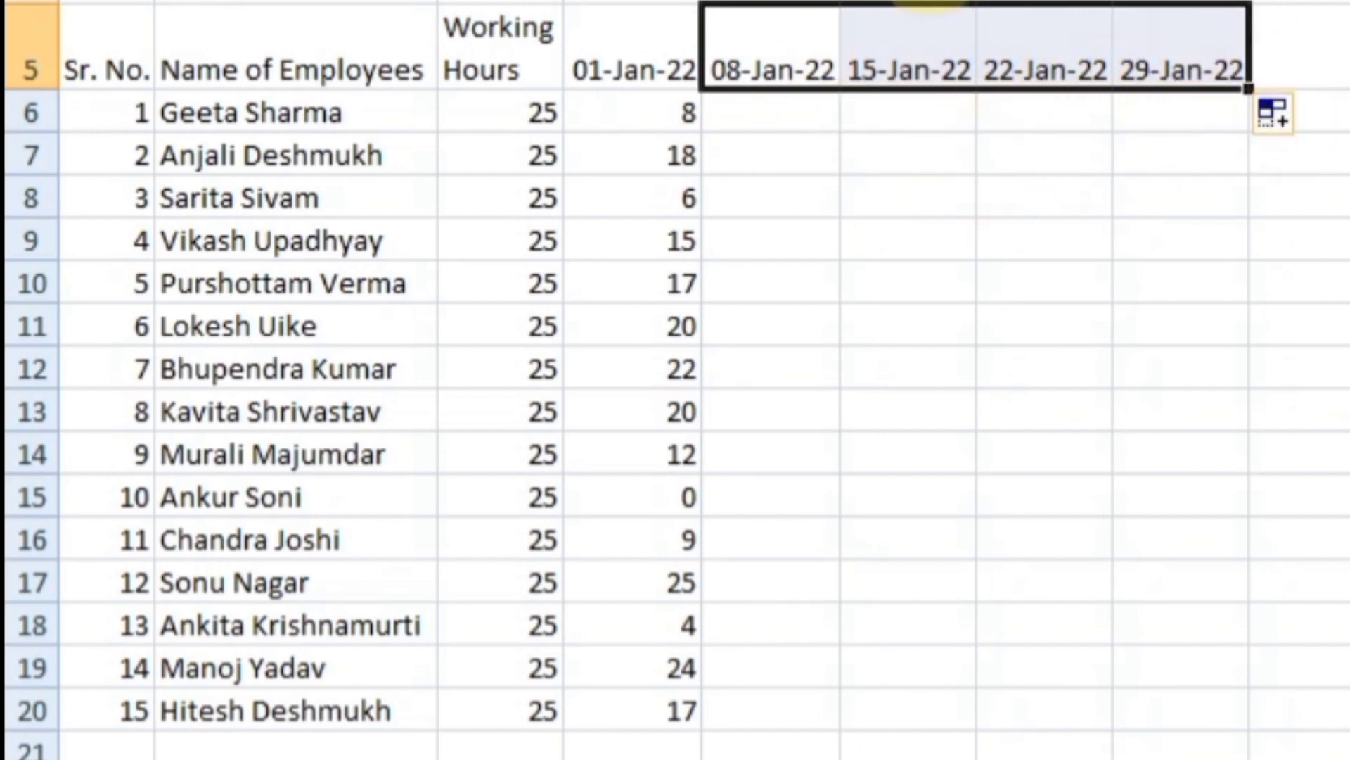
- Fill the random-hours formulas in D6:D20 across to column H under the other dates
left_click(780, 123)
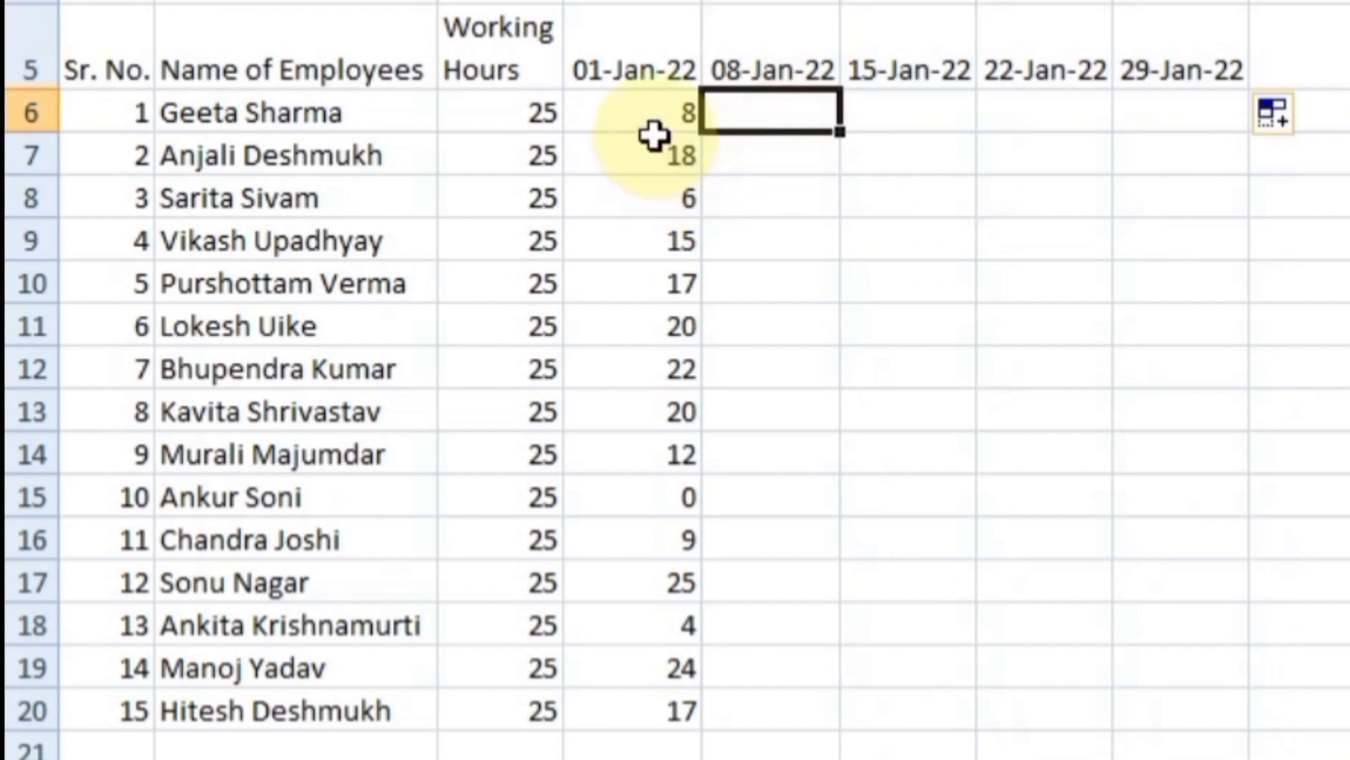
left_click_drag(645, 111, 641, 694)
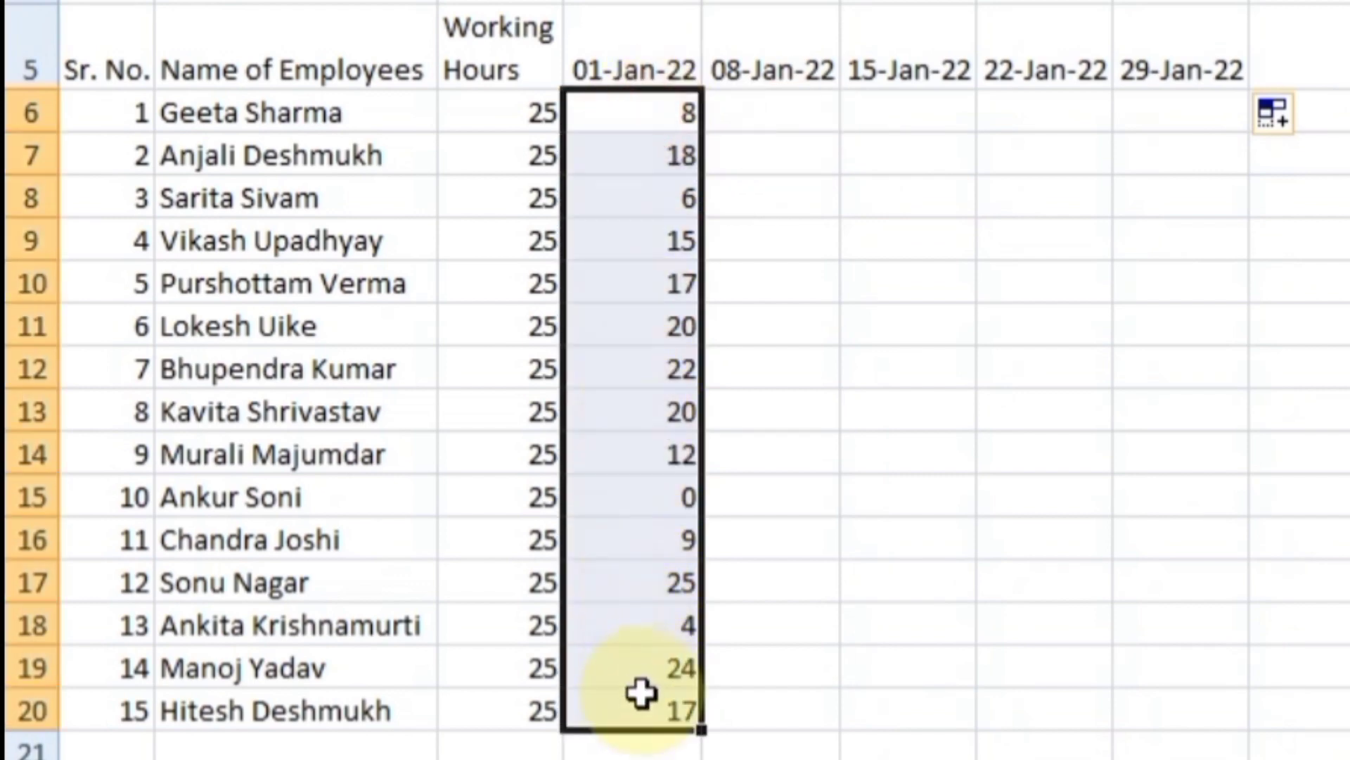
left_click_drag(703, 728, 1202, 711)
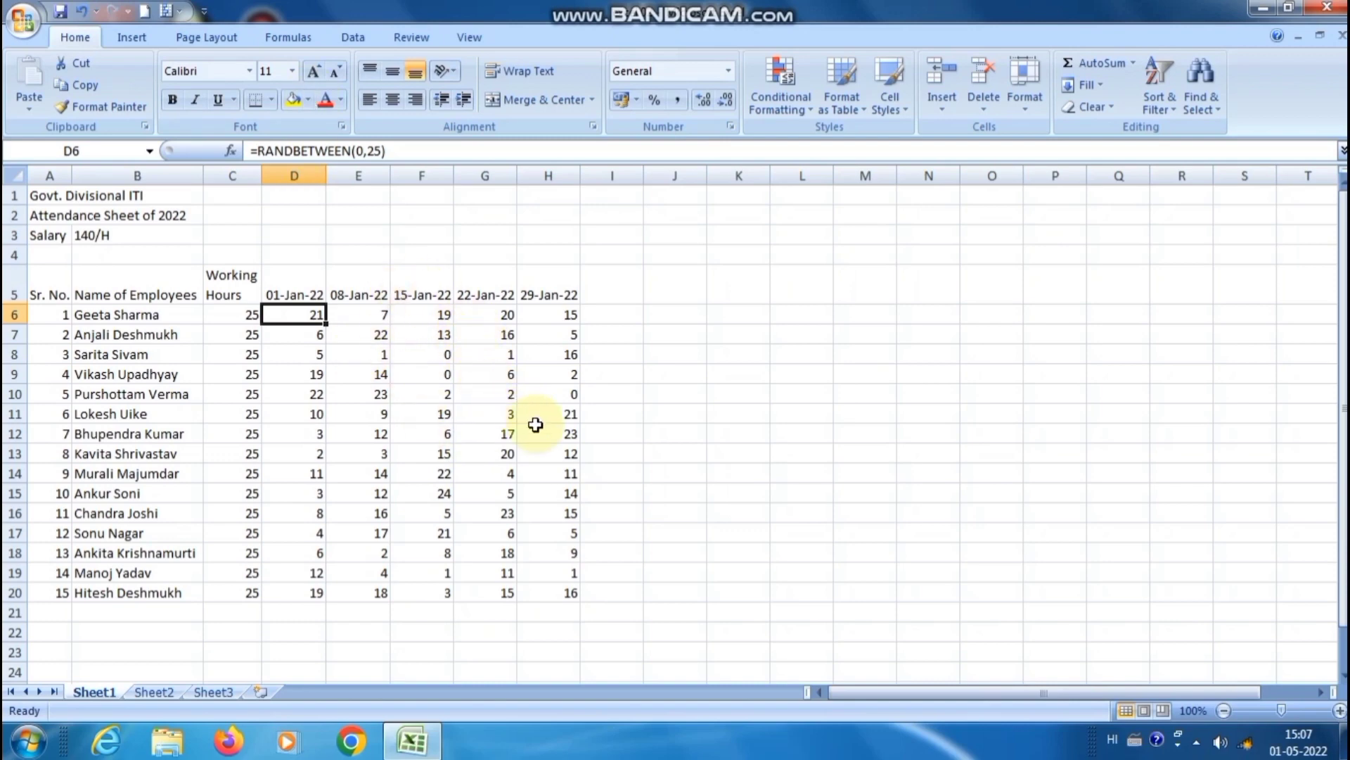
- Inspect the formulas behind several generated hours, such as E7, F10 and D8
left_click(368, 335)
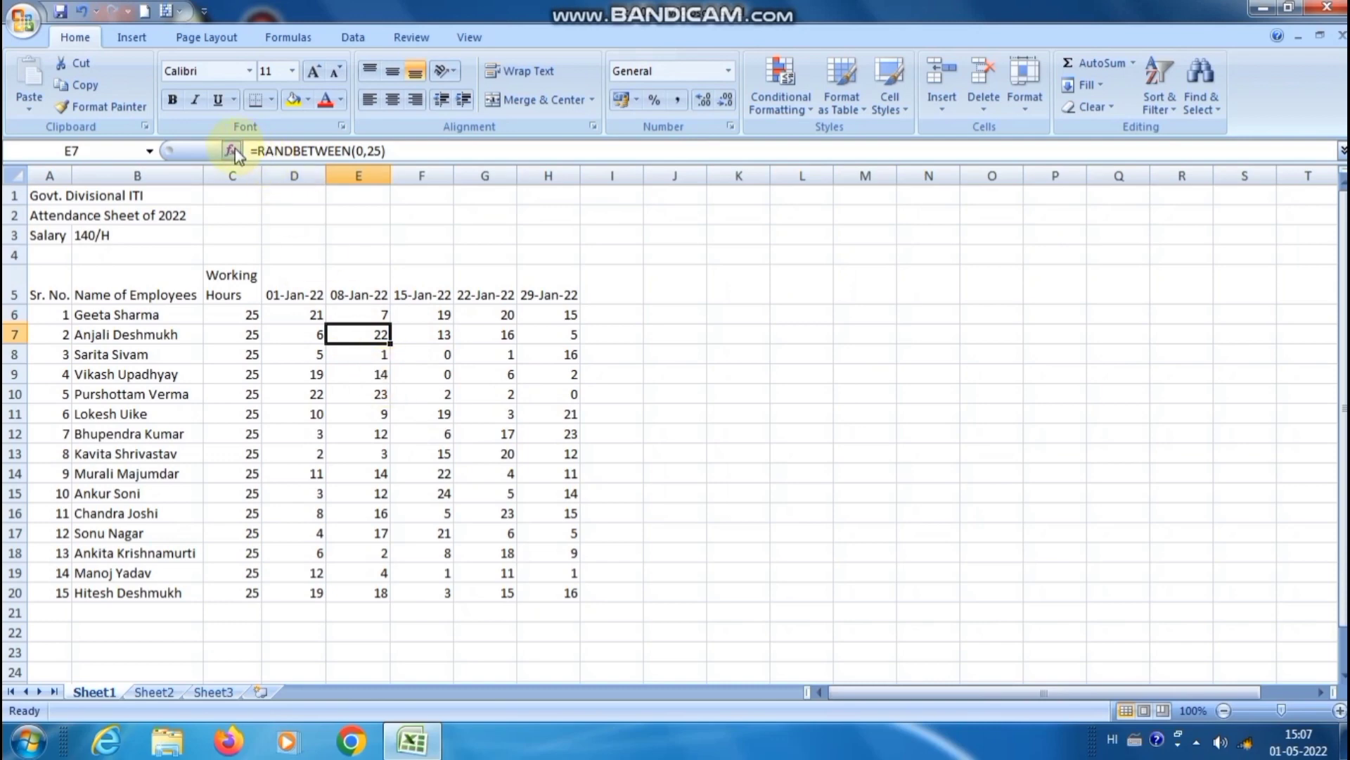
left_click(436, 392)
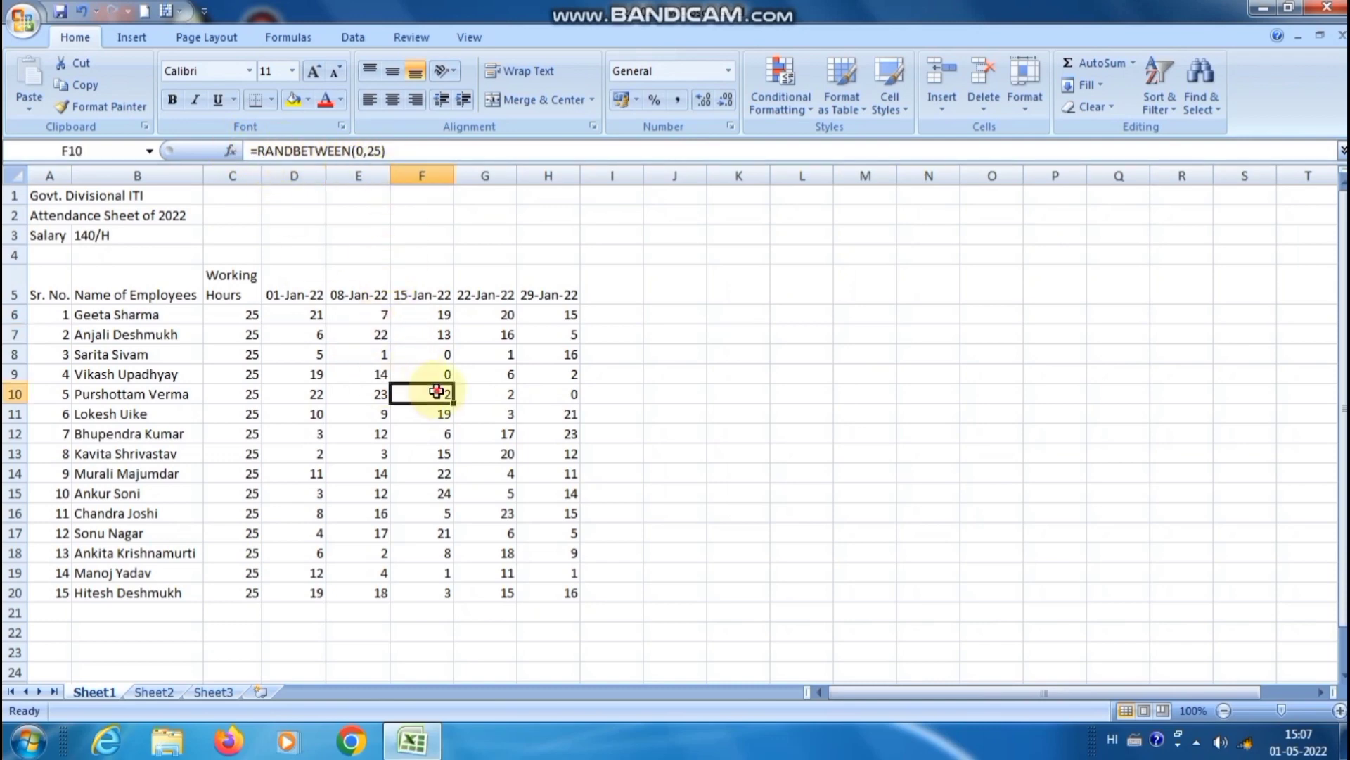
left_click(446, 487)
left_click(304, 395)
left_click(307, 355)
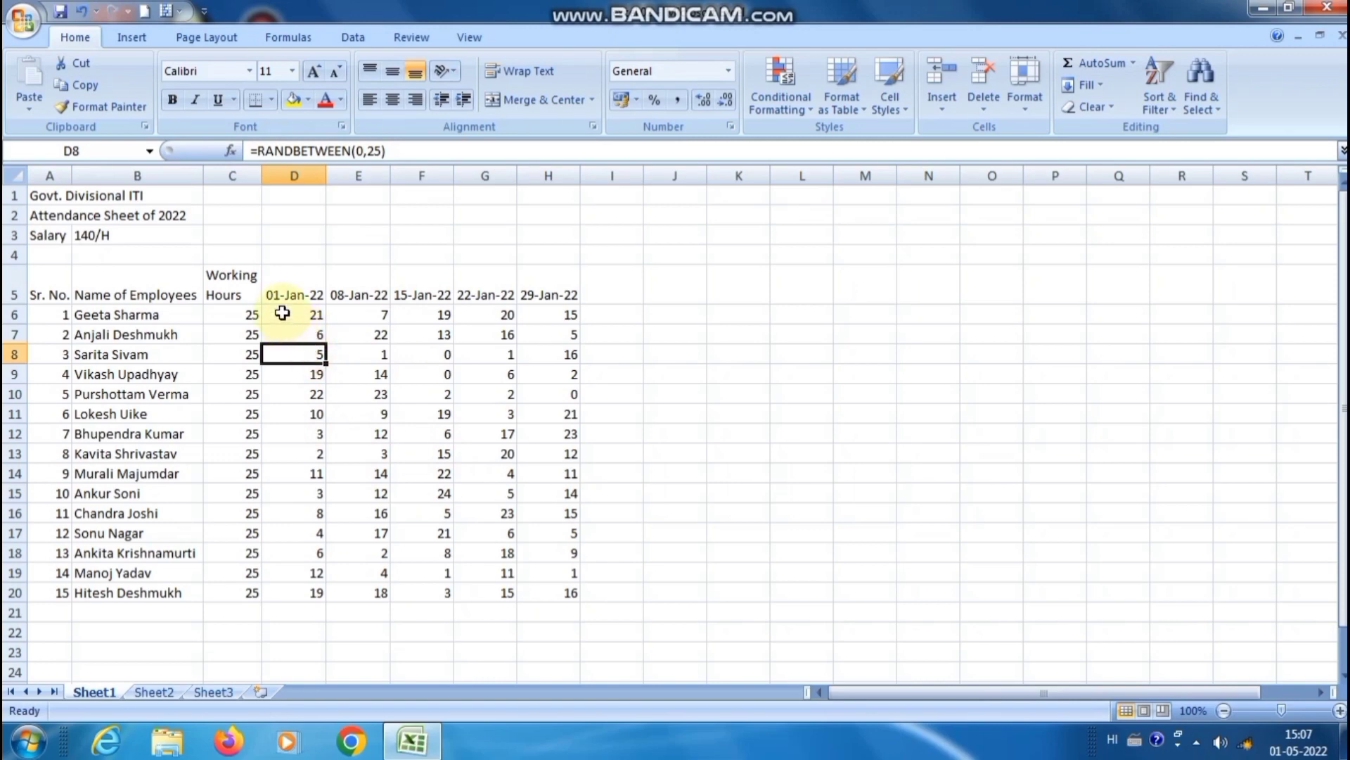
- Copy the generated hours in D6:H20 and paste them as values only, starting at J6
left_click_drag(282, 313, 547, 595)
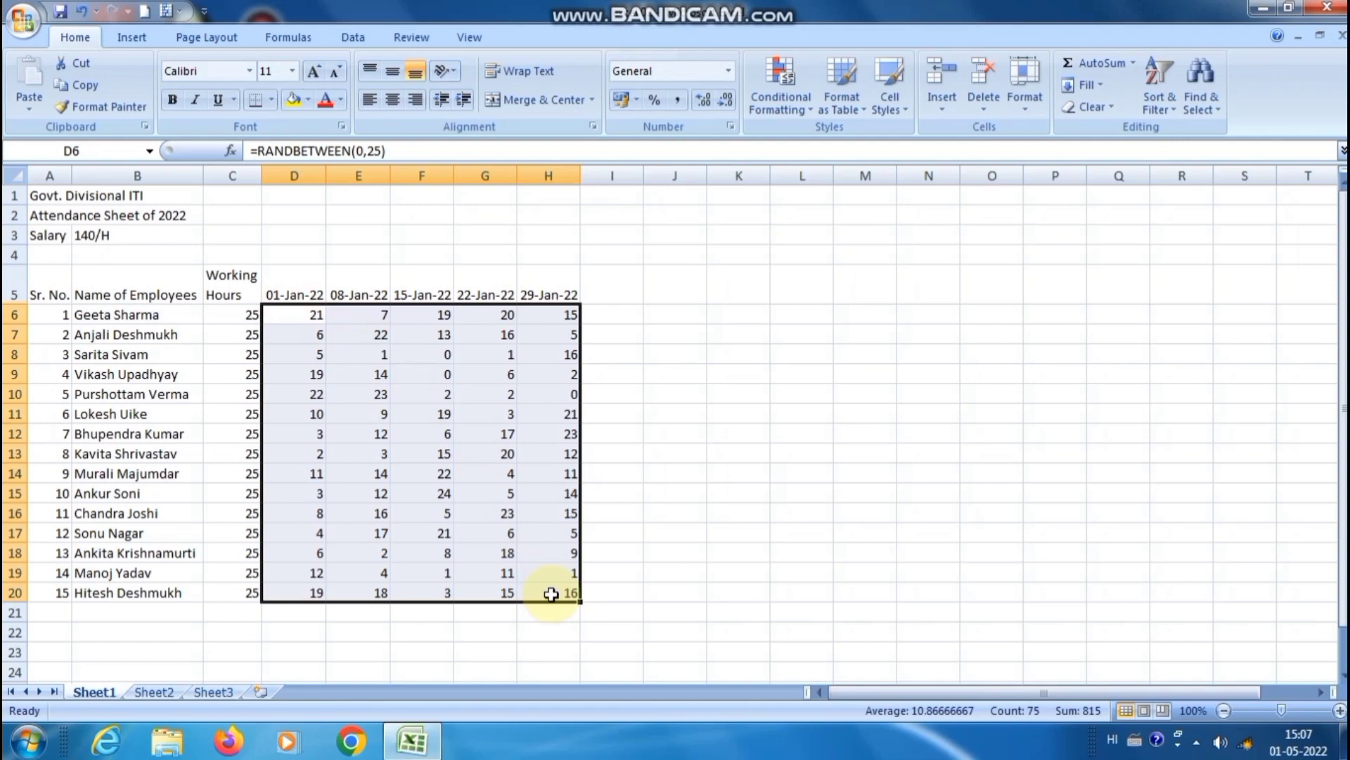
key("ctrl+c")
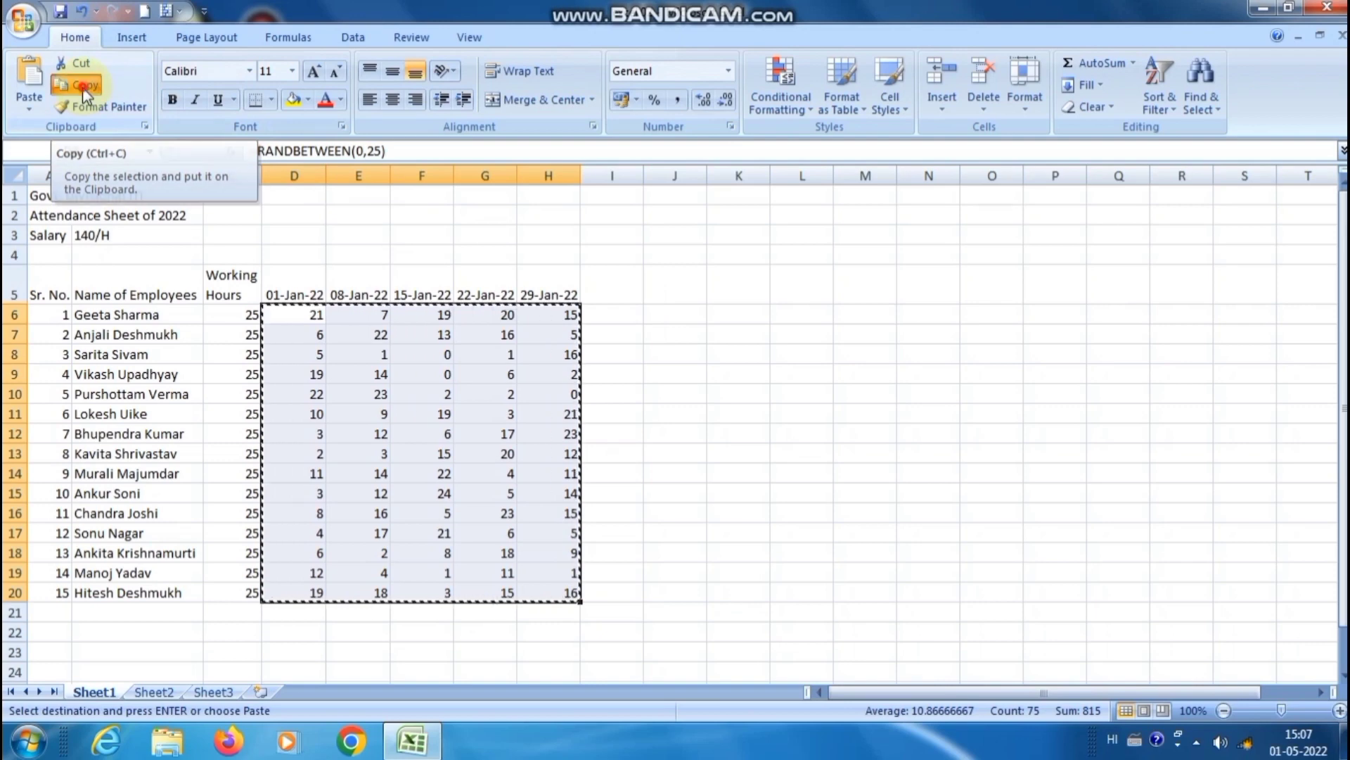
left_click(315, 355)
left_click(685, 313)
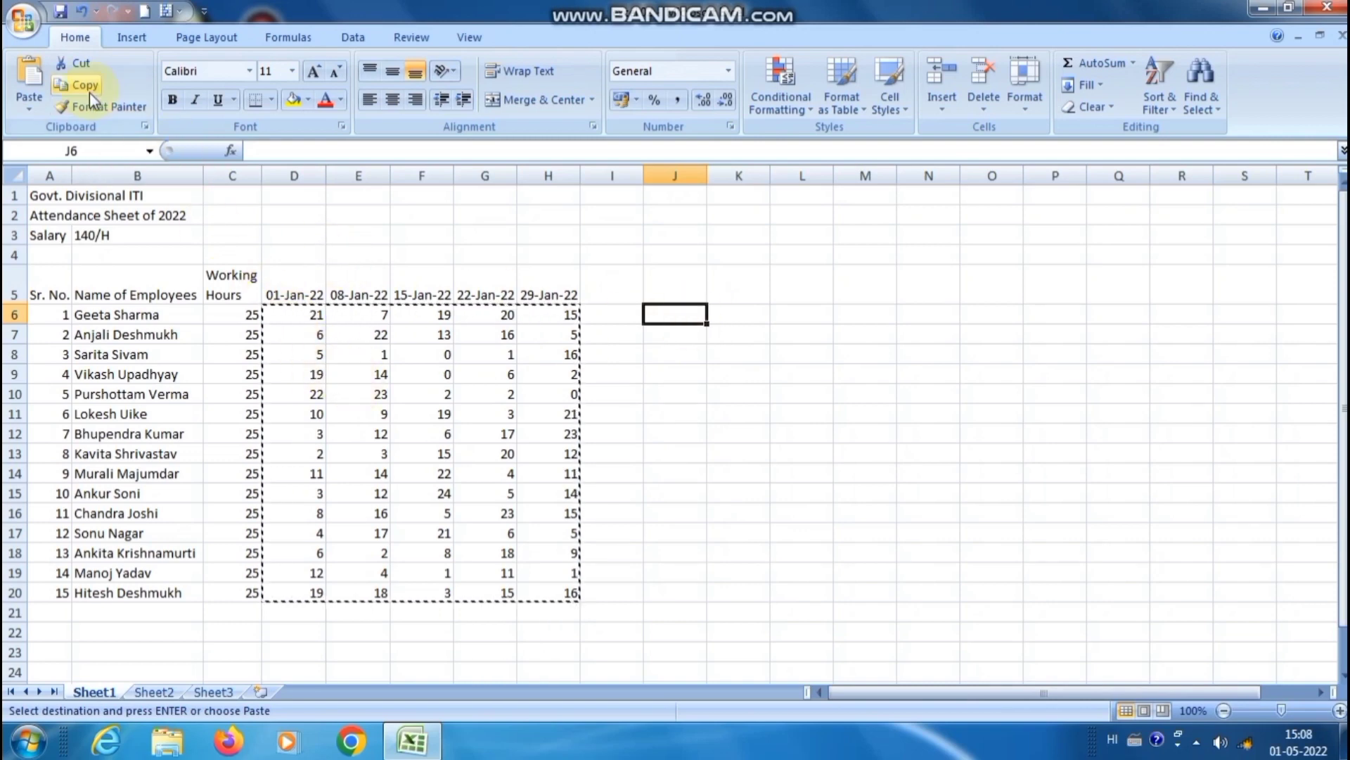
left_click(31, 108)
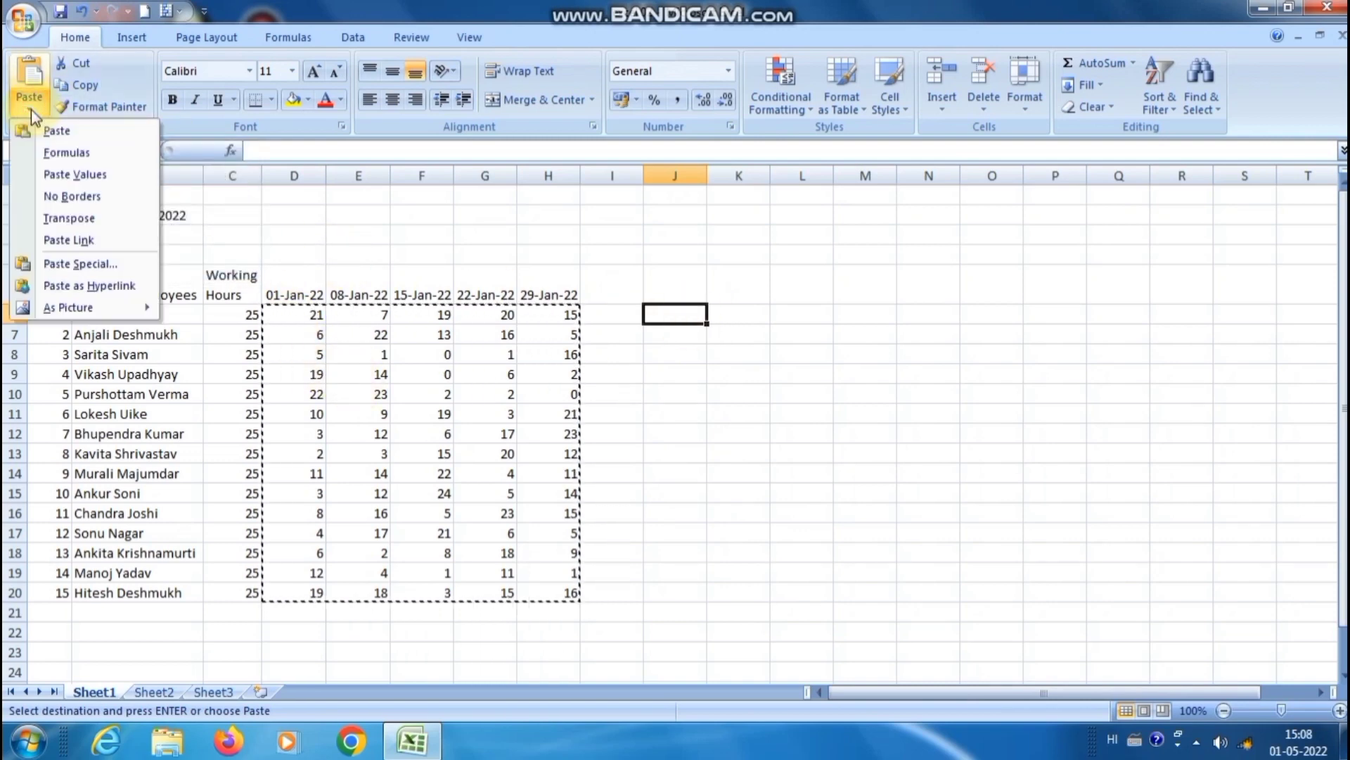
left_click(92, 181)
left_click(1007, 360)
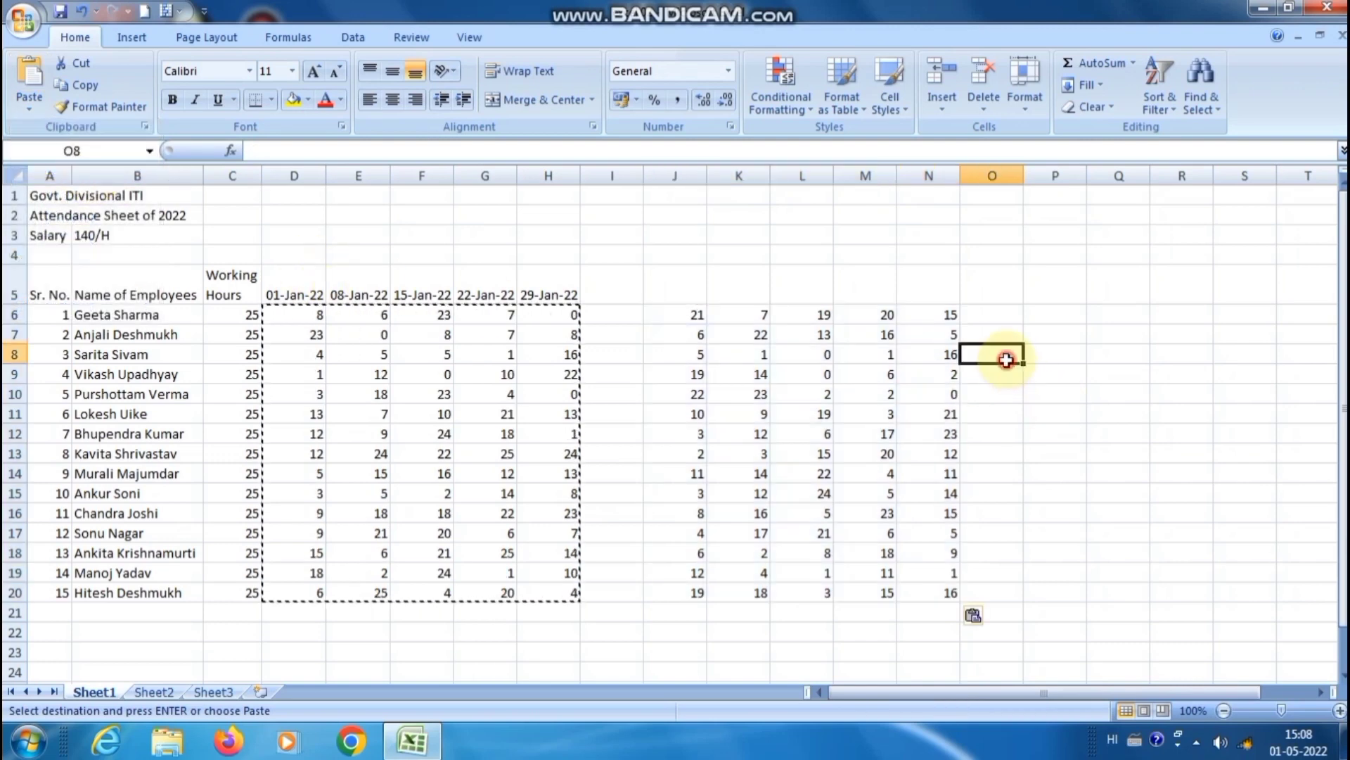
- Enter the test values 5 in I7 and 10 in I8 to trigger recalculation of the random hours
left_click(653, 336)
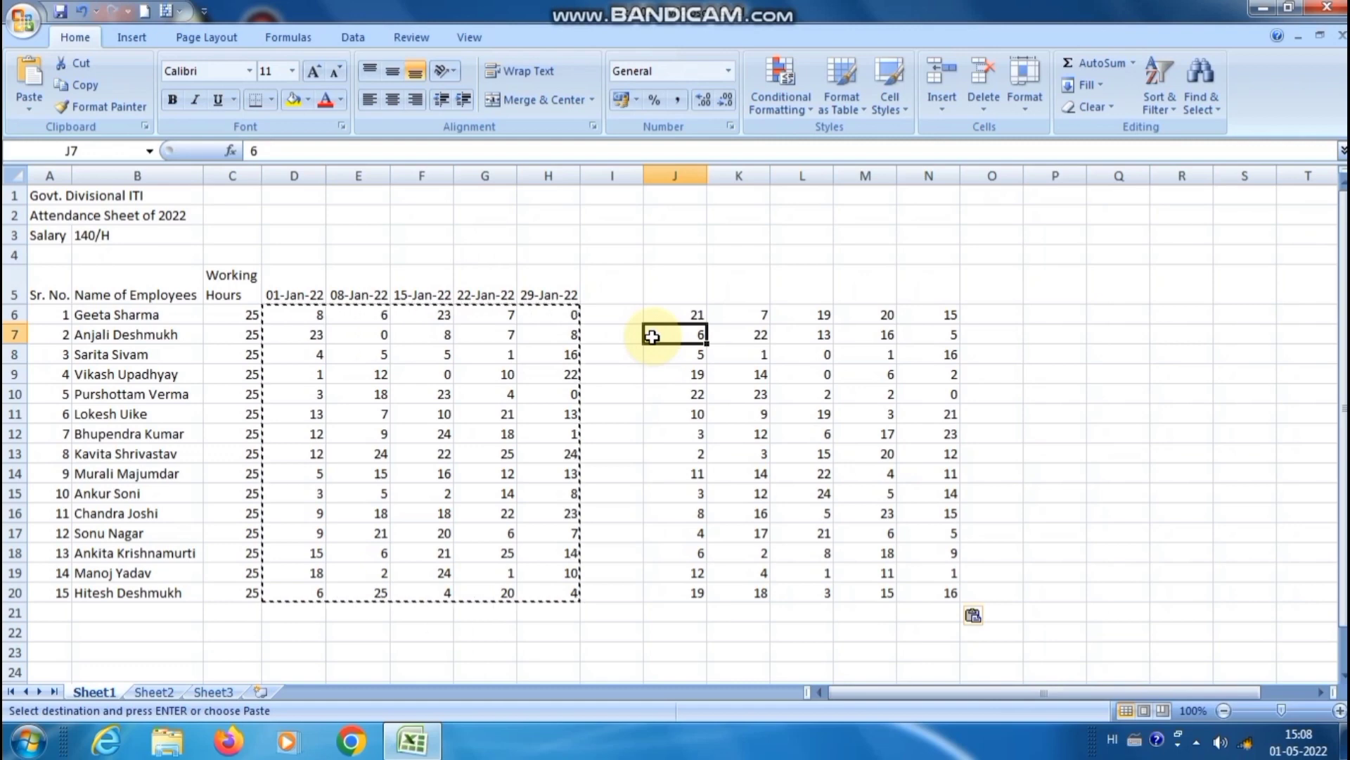
key("Left")
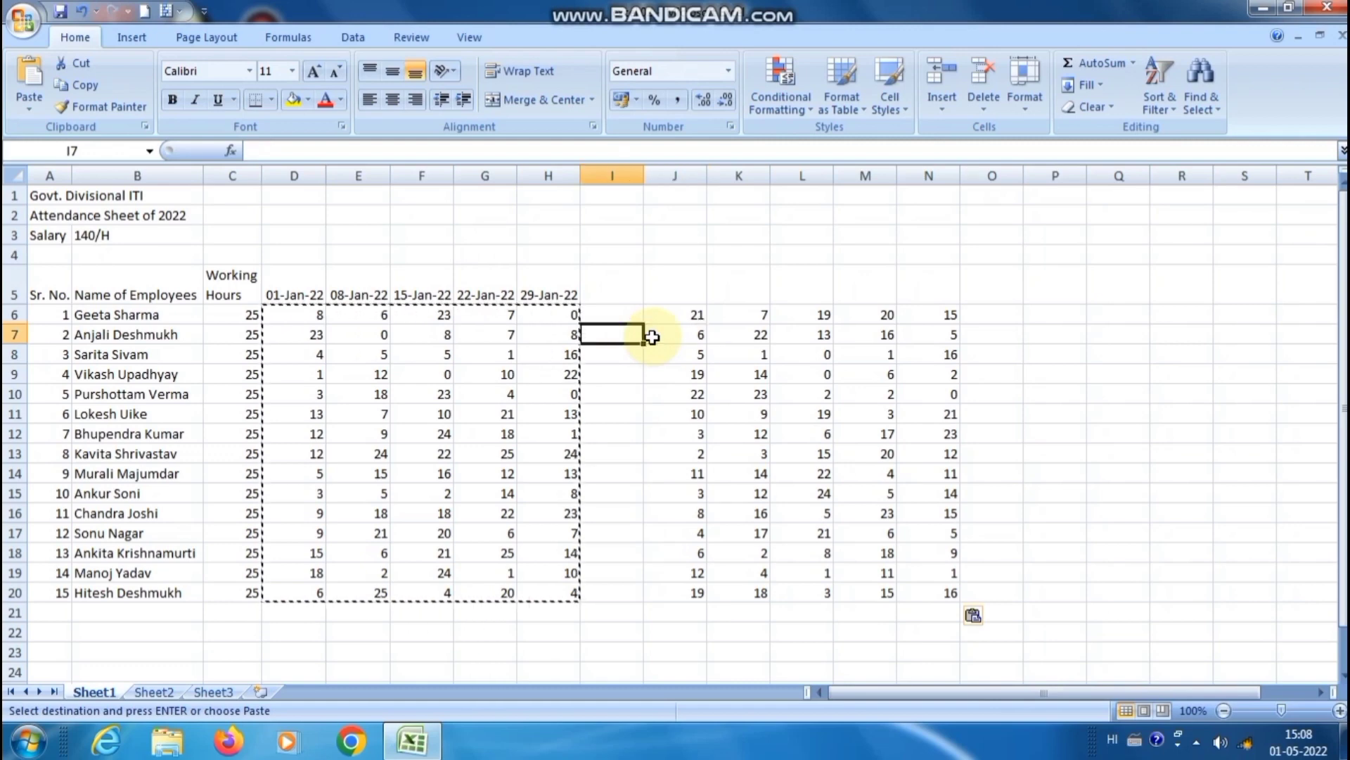
type("5")
key("Return")
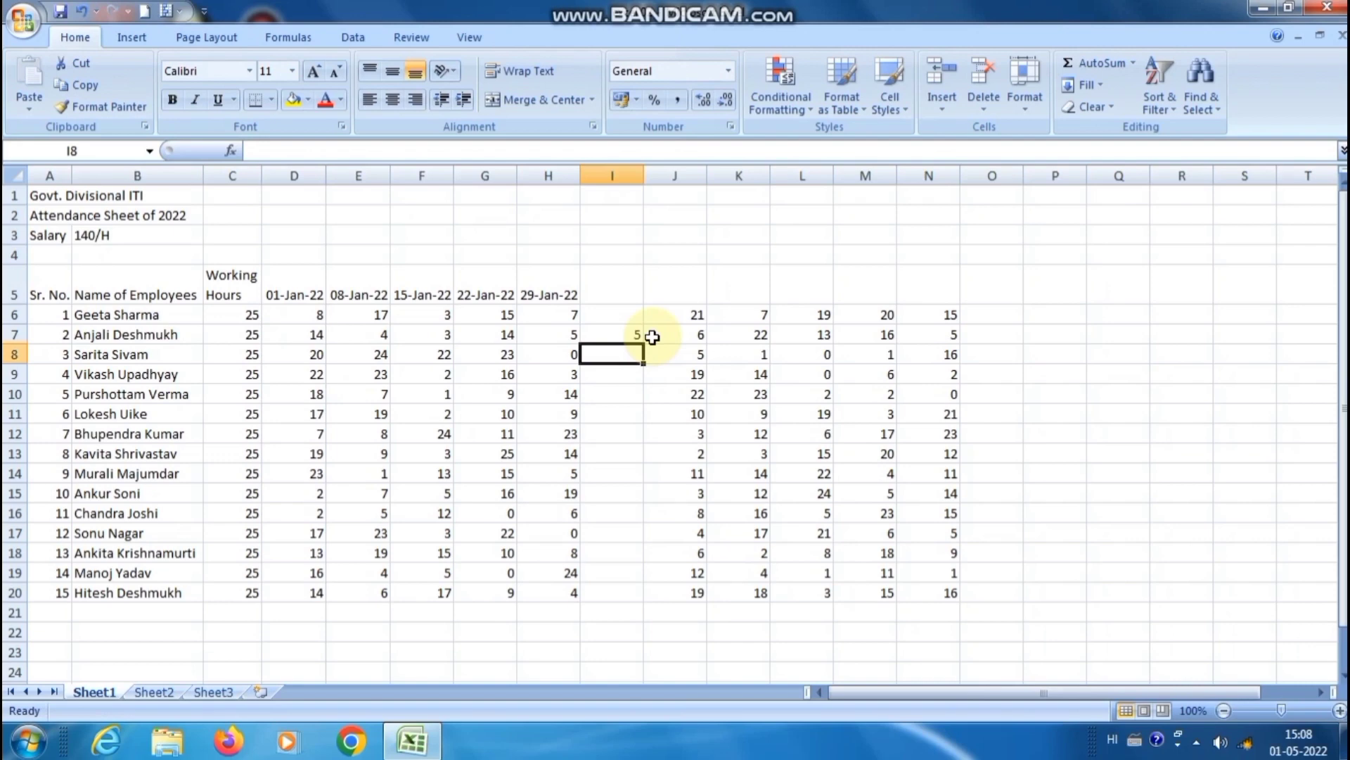
type("10")
key("Return")
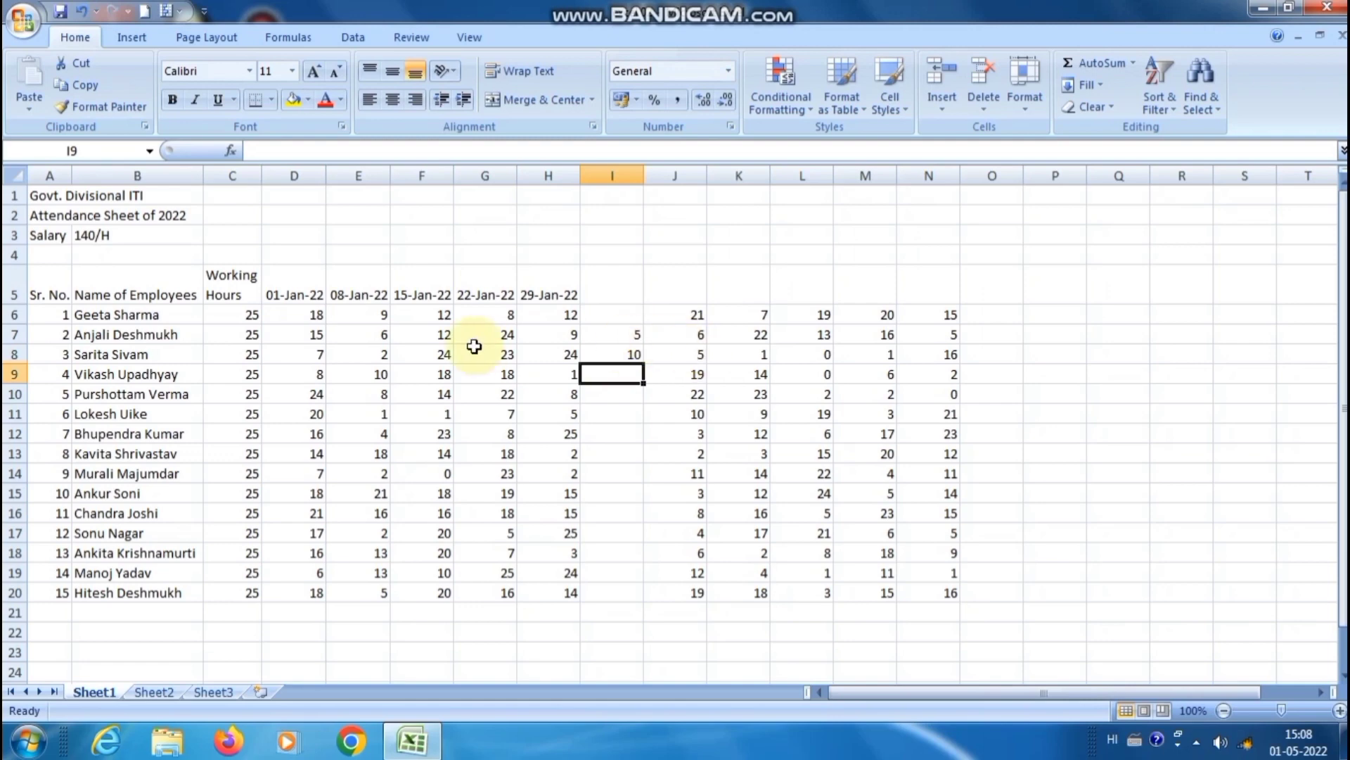
- Compare the contents of H6 and J6, and clear the test values from I7 and I8
left_click(563, 314)
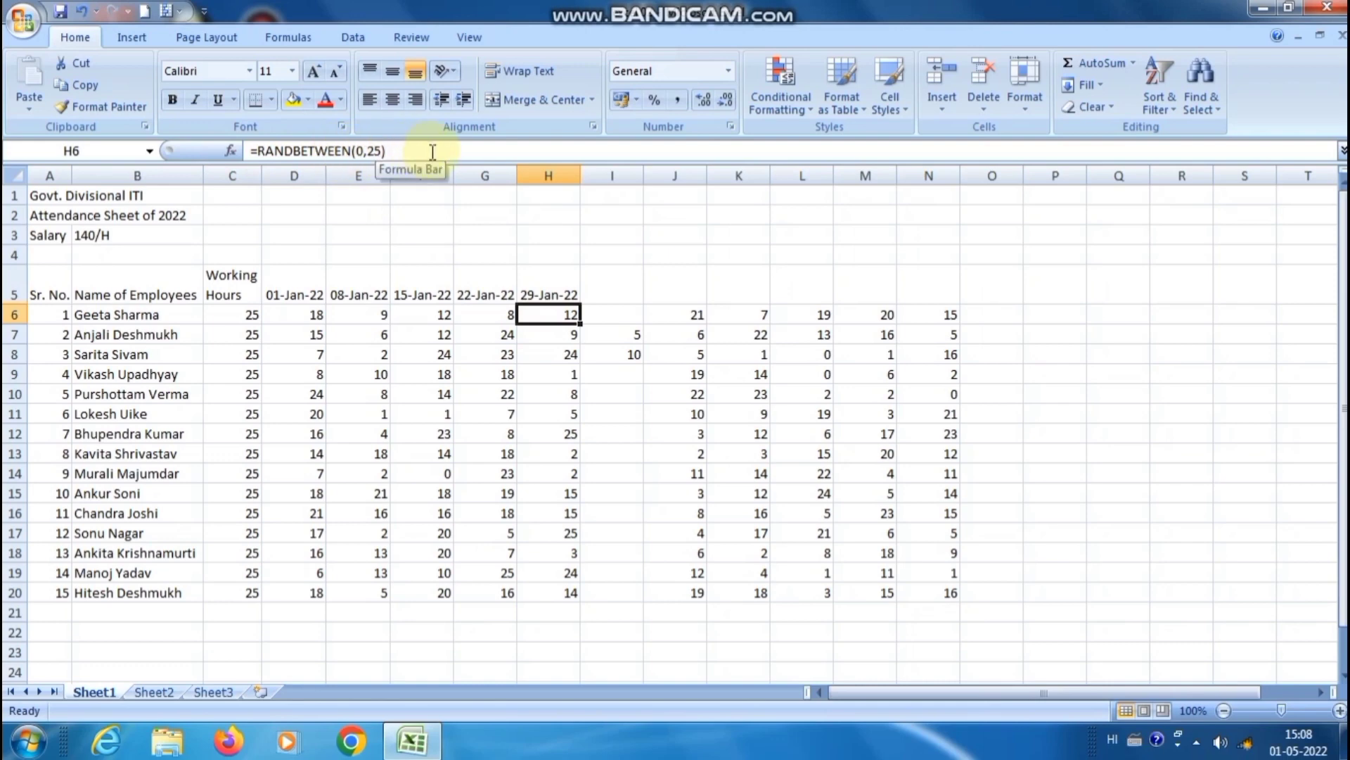
left_click(685, 314)
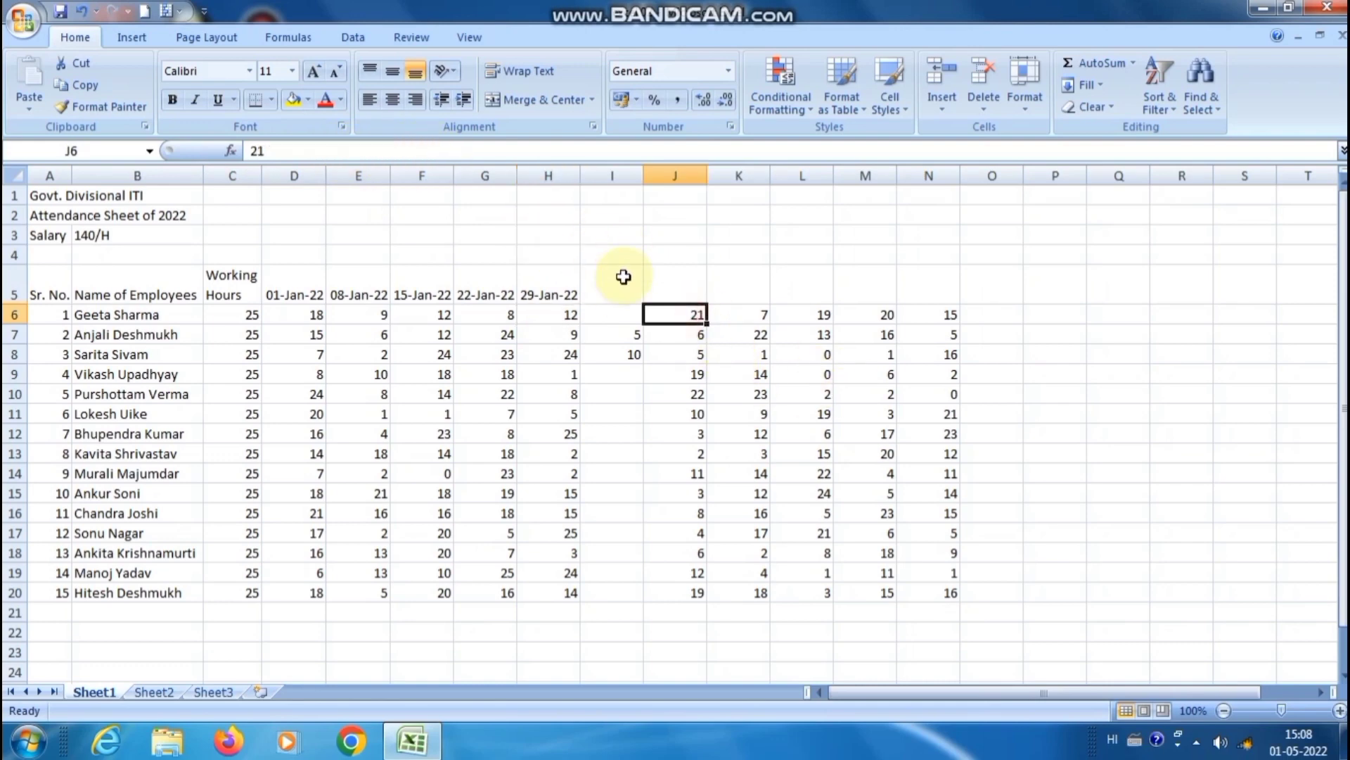
left_click(619, 334)
left_click_drag(619, 334, 607, 386)
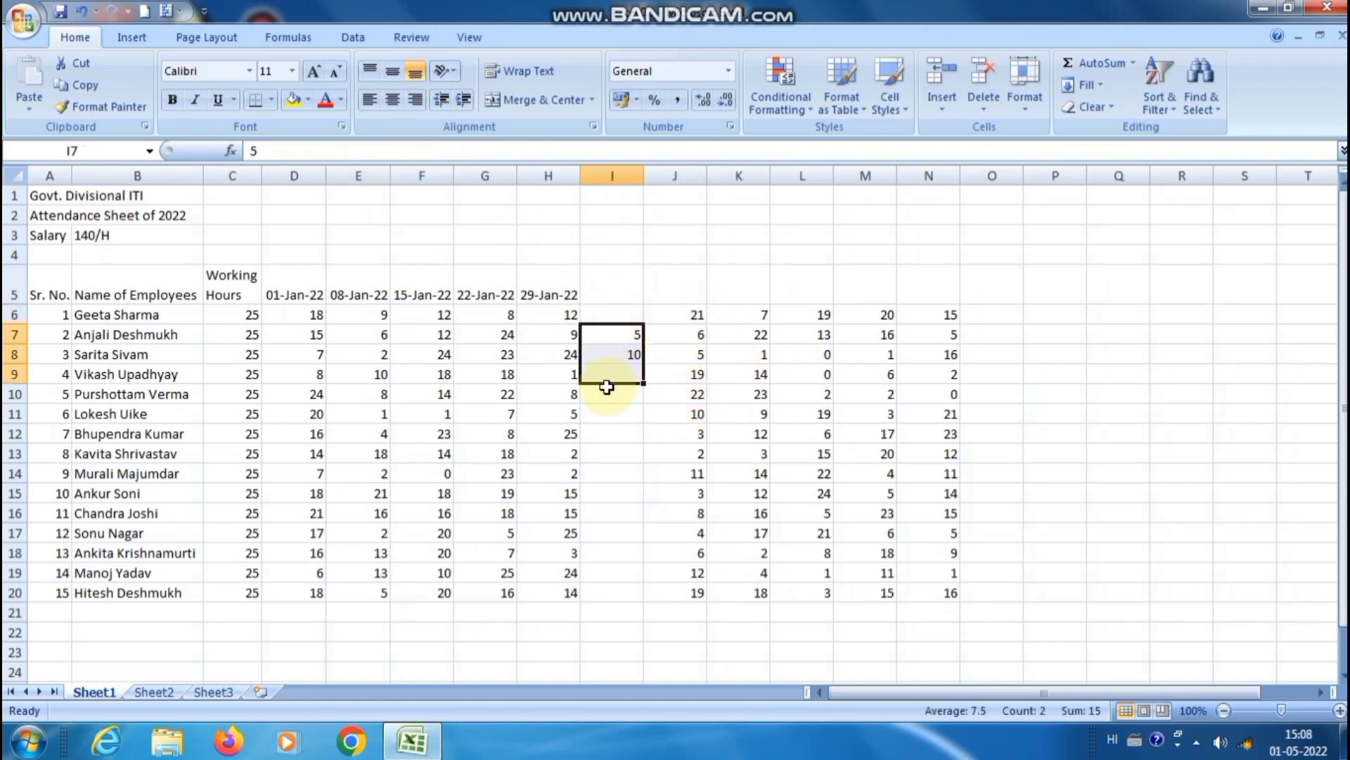
key("Delete")
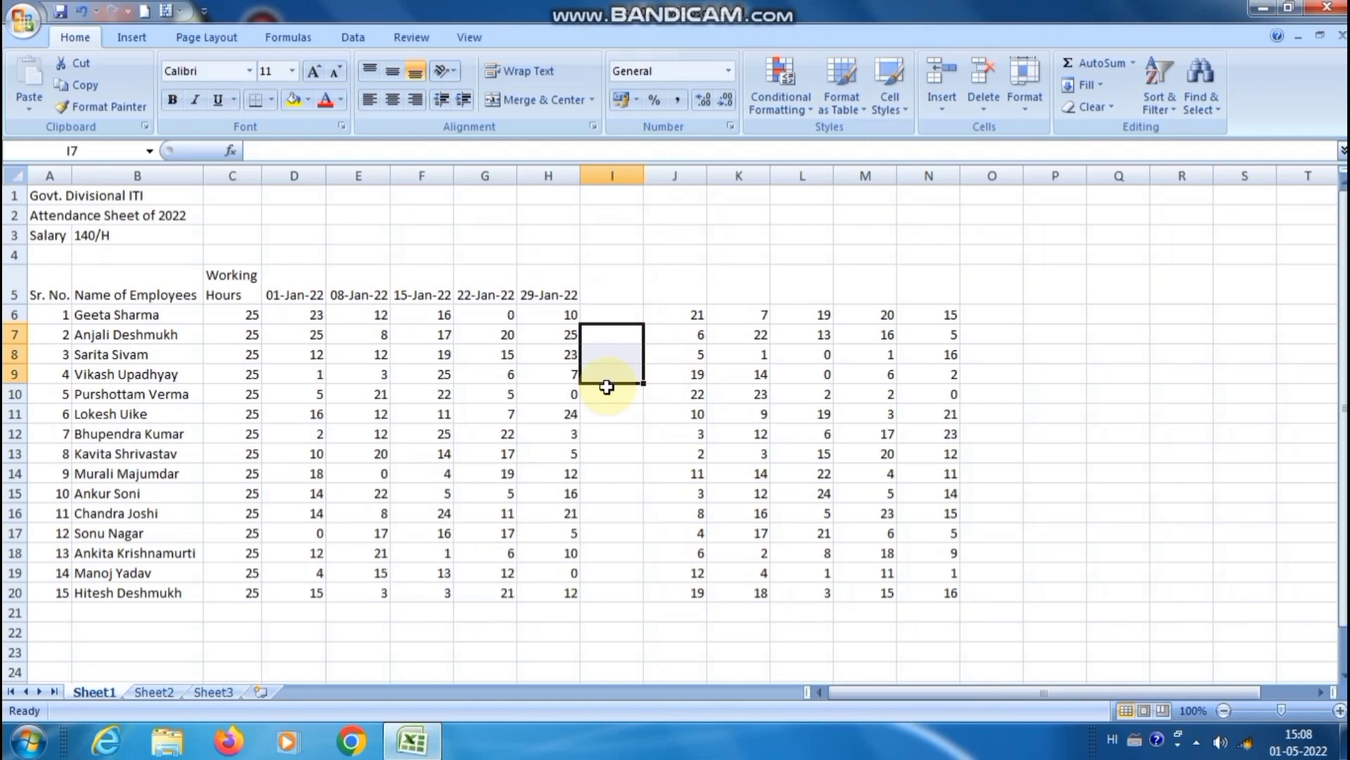
- Copy the fixed values in J6:N20 and paste them over the random formulas, starting at D6
left_click_drag(690, 313, 941, 584)
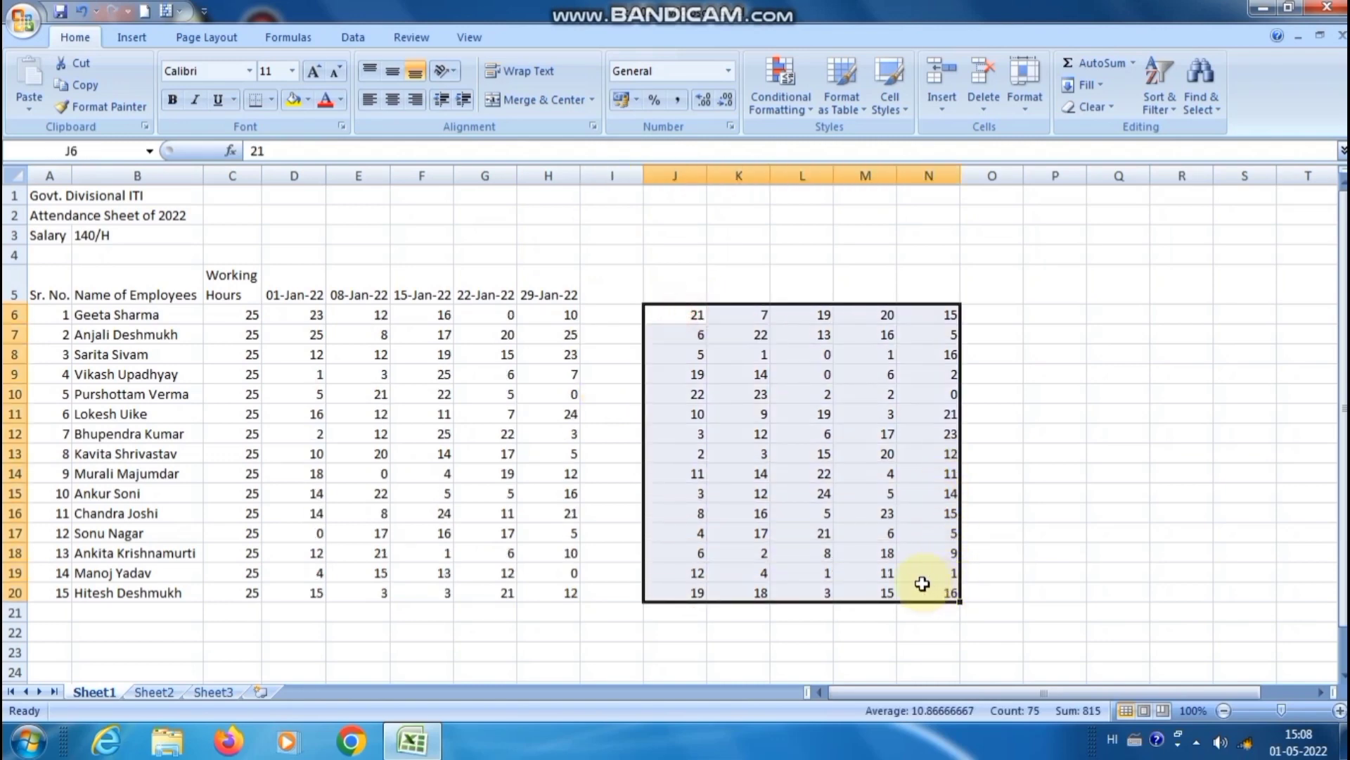
key("ctrl+c")
left_click(294, 316)
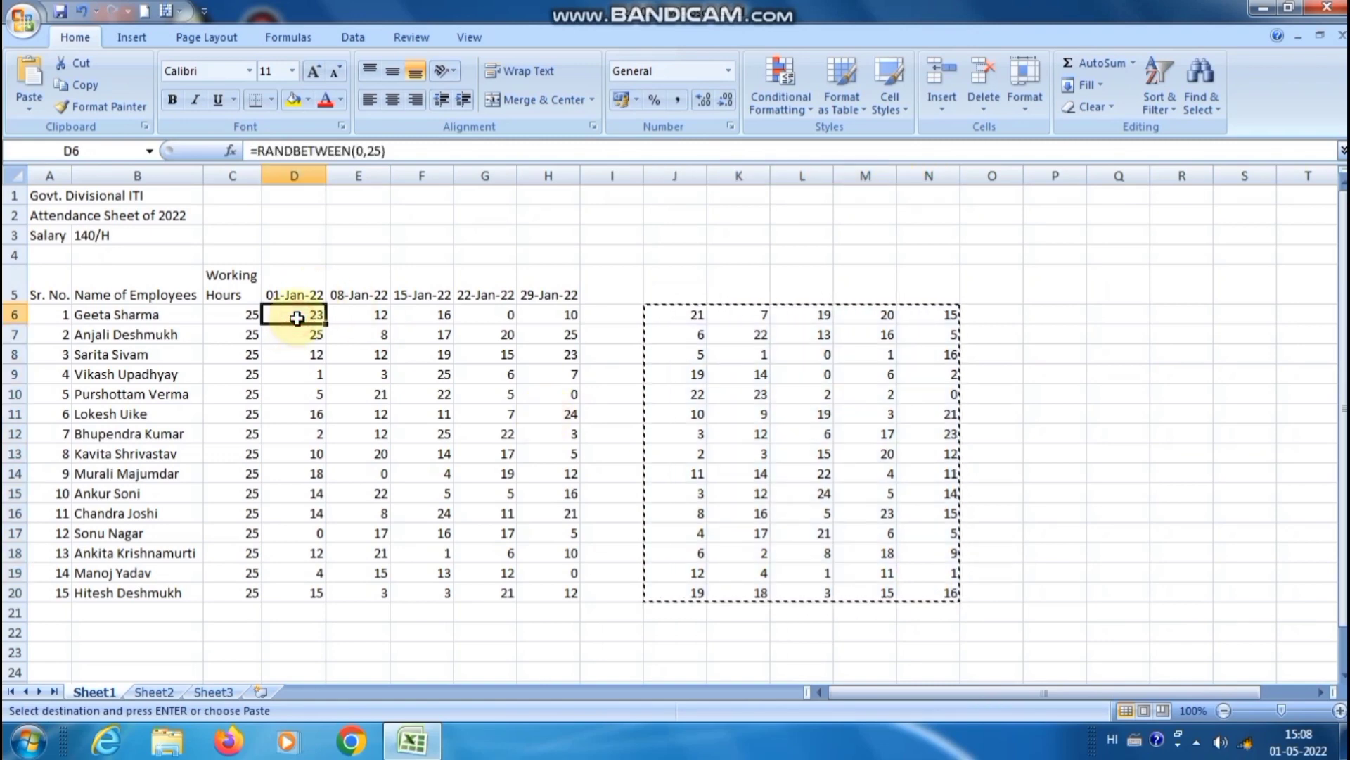
key("ctrl+v")
left_click(493, 334)
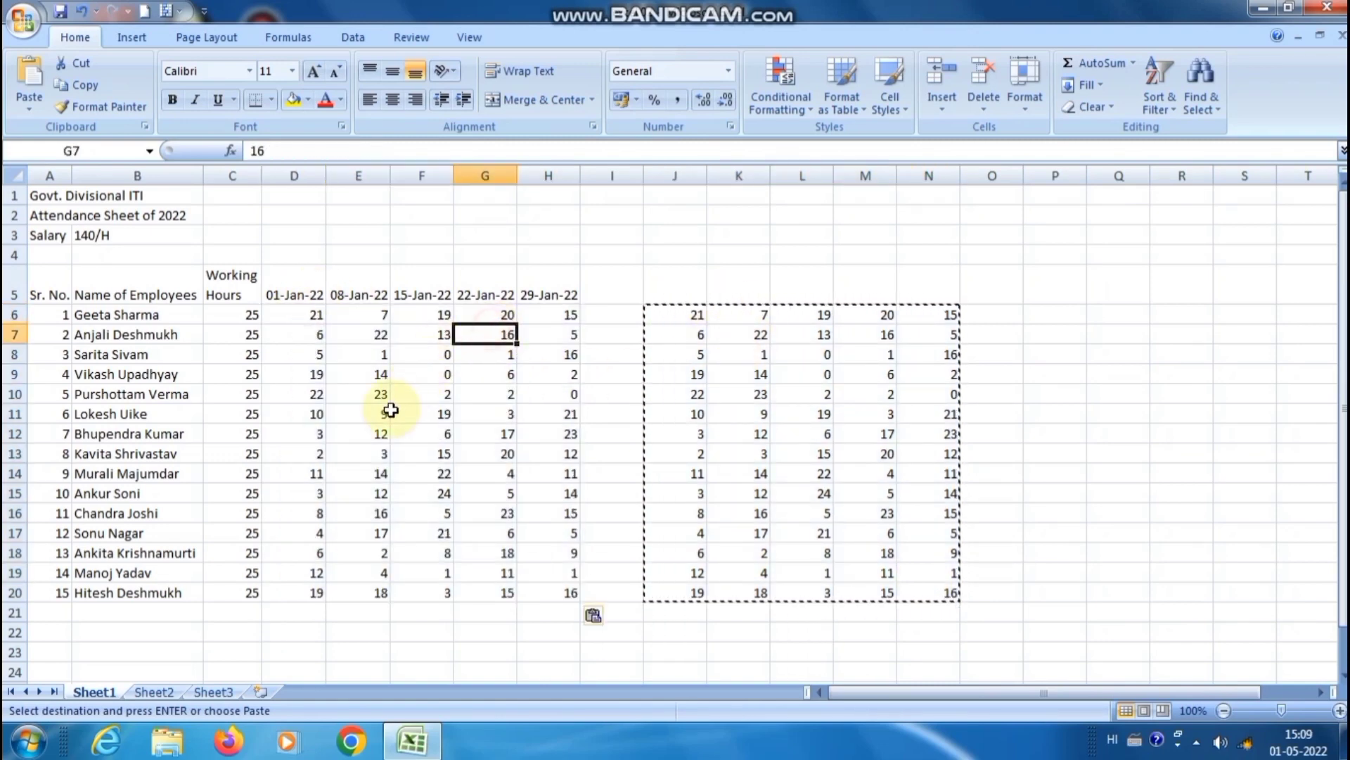
- Clear cell F11 and delete the duplicate hours in J6:N20
left_click(393, 411)
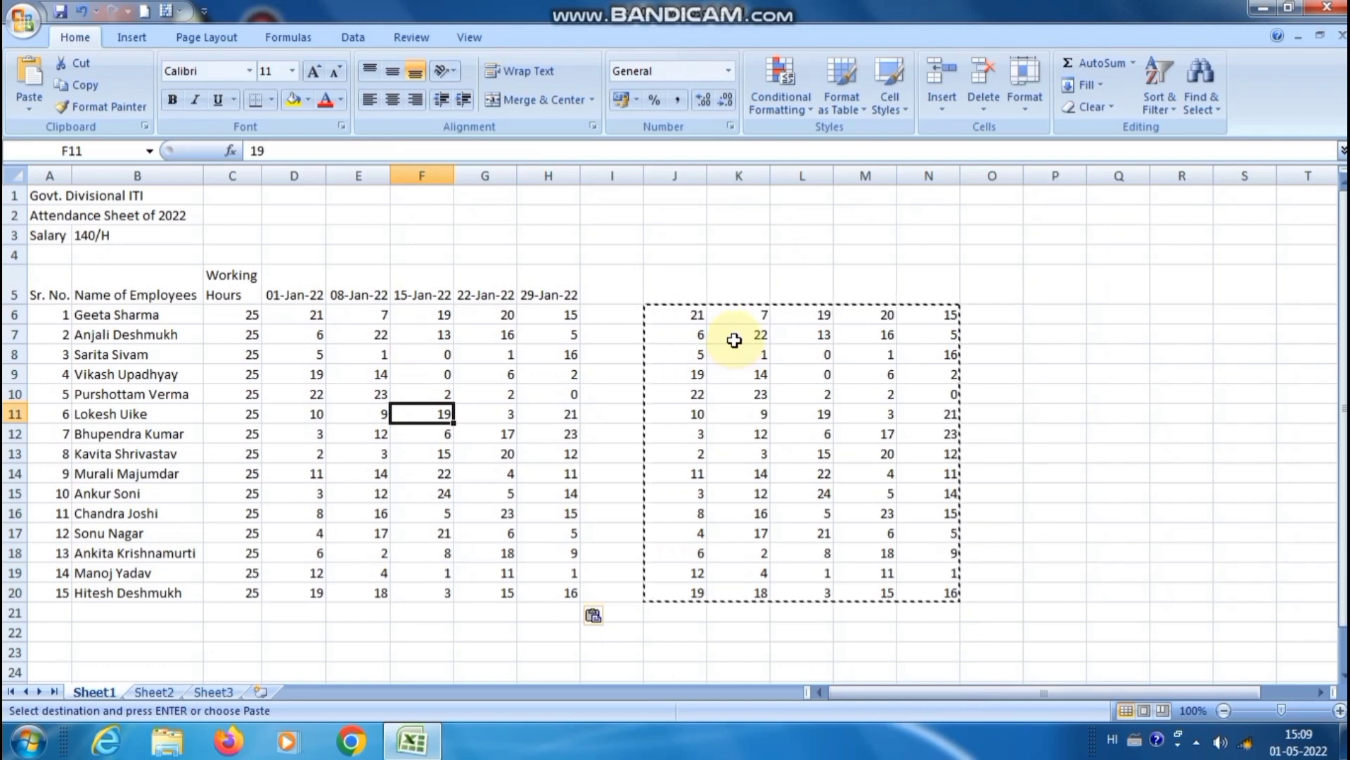
key("Delete")
left_click_drag(695, 316, 923, 585)
key("Delete")
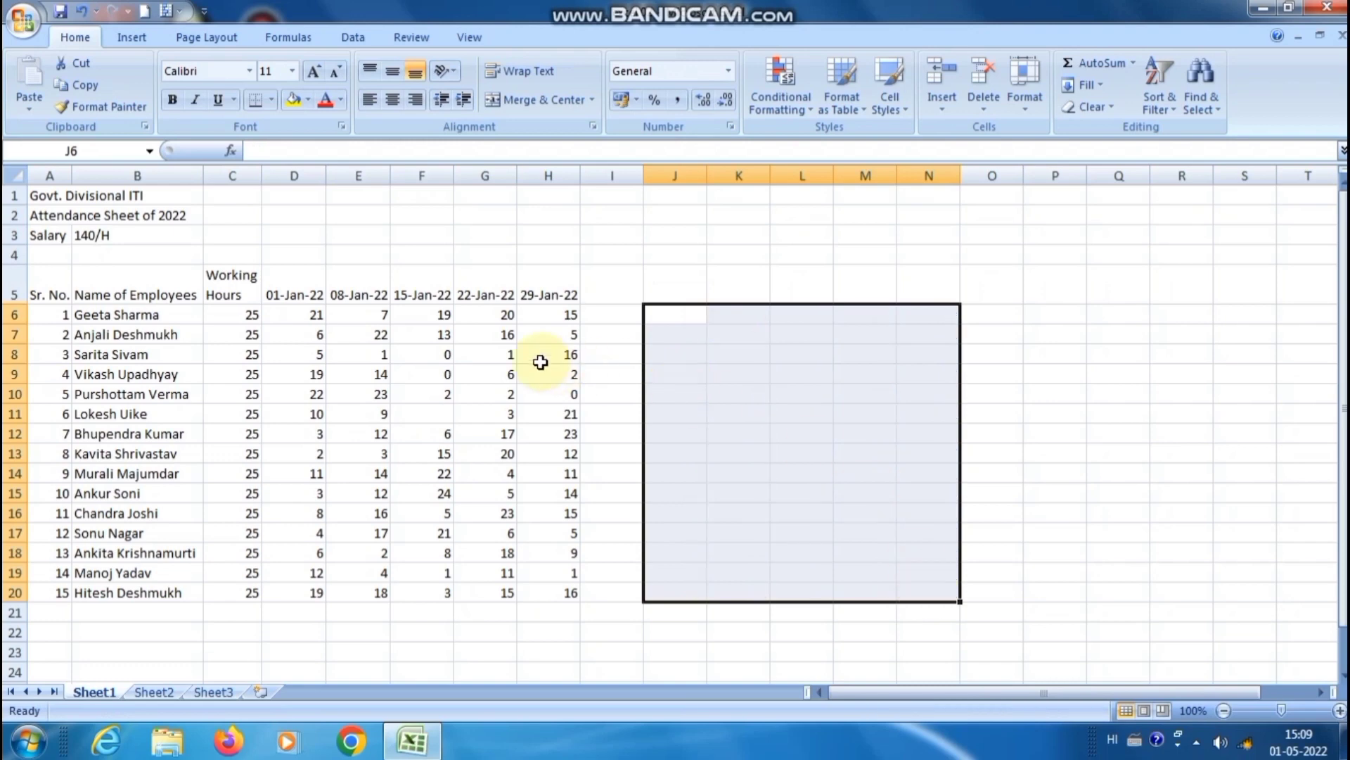
- Enter the column header Total Hours in I5, beside the 29-Jan-22 column
left_click(538, 358)
left_click(619, 309)
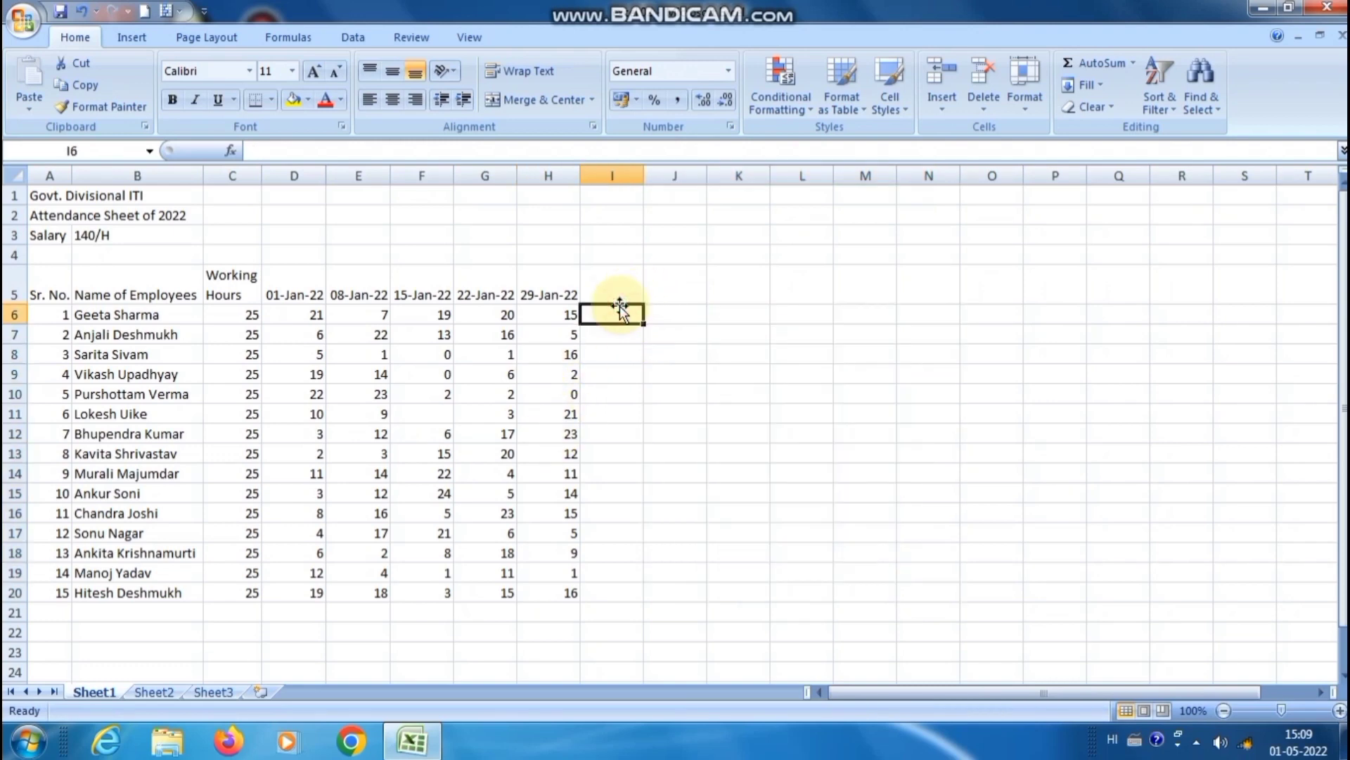
key("Up")
type("T")
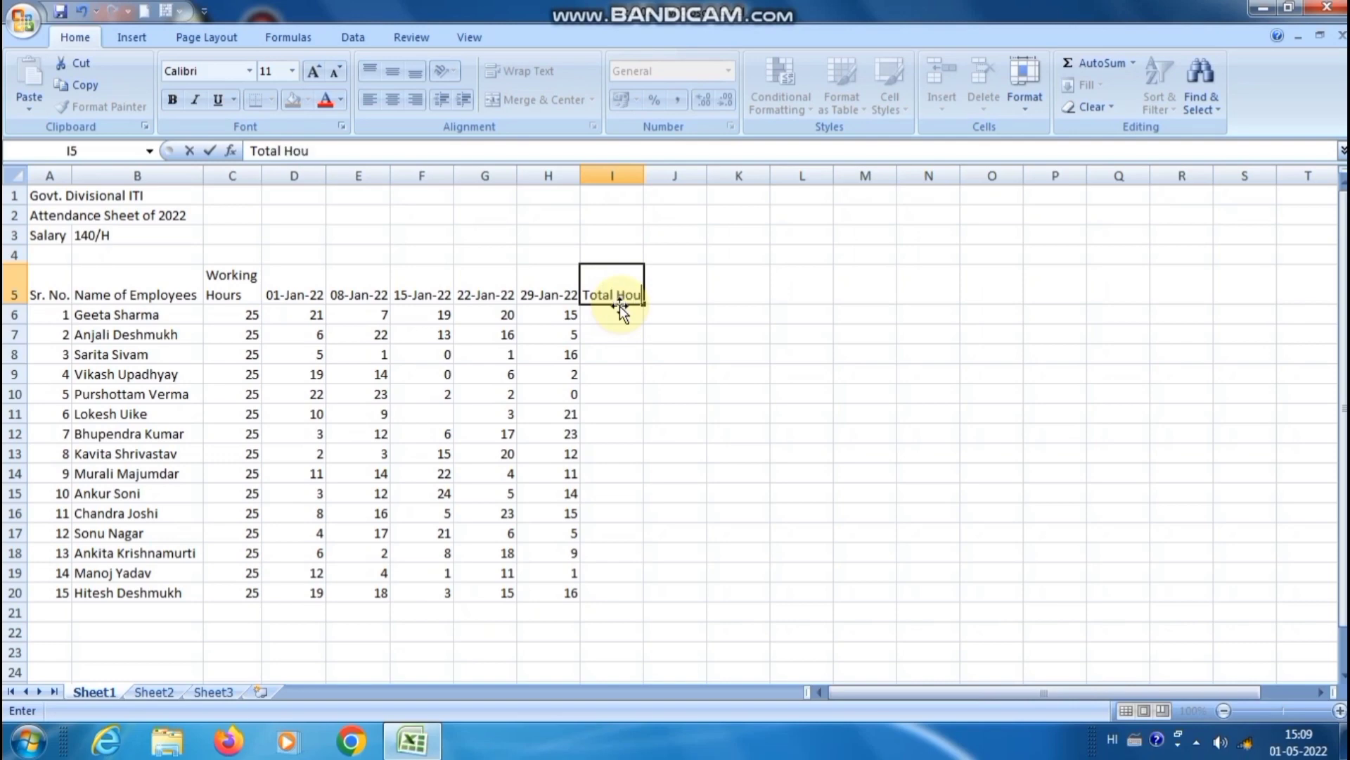
type("otal Hours")
key("Return")
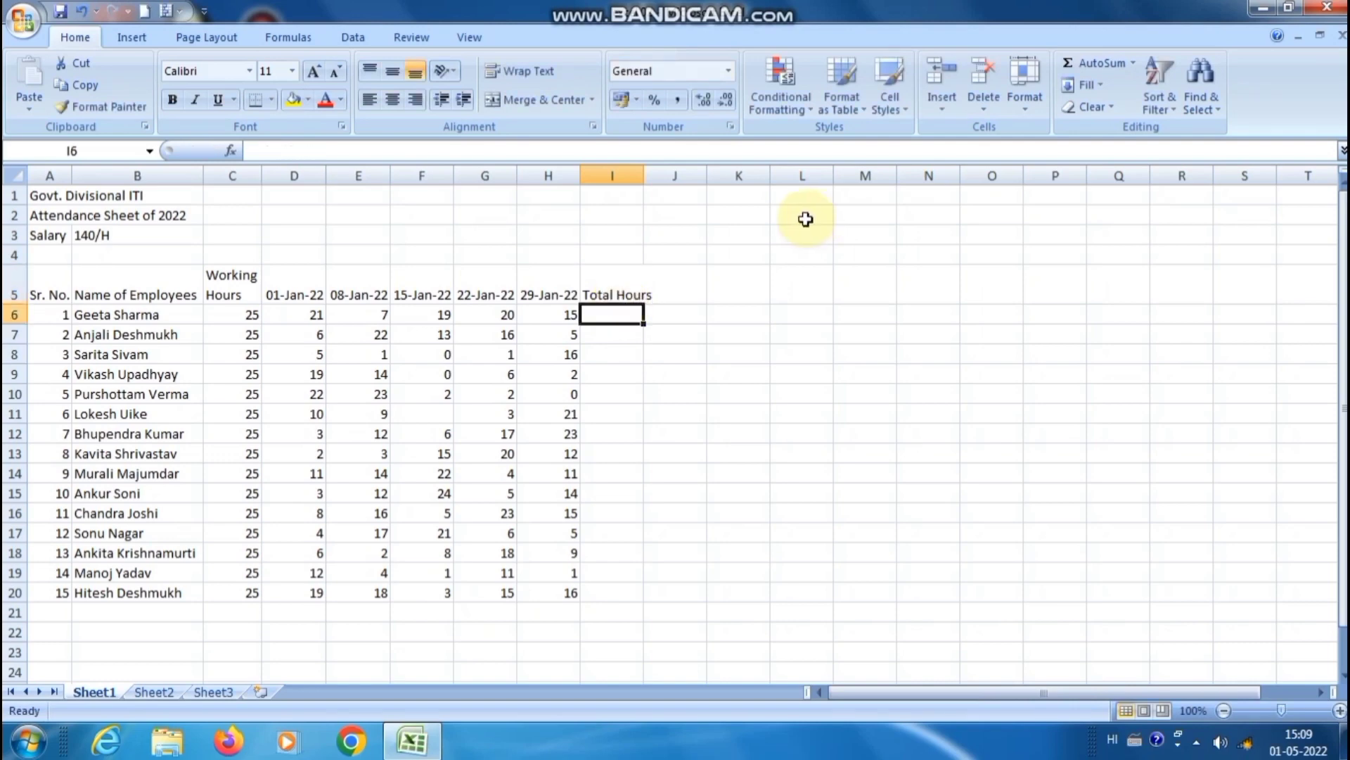
- Total the first employee's weekly hours in I6 with the formula =SUM(D6:H6)
left_click(1118, 66)
left_click_drag(205, 322, 248, 320)
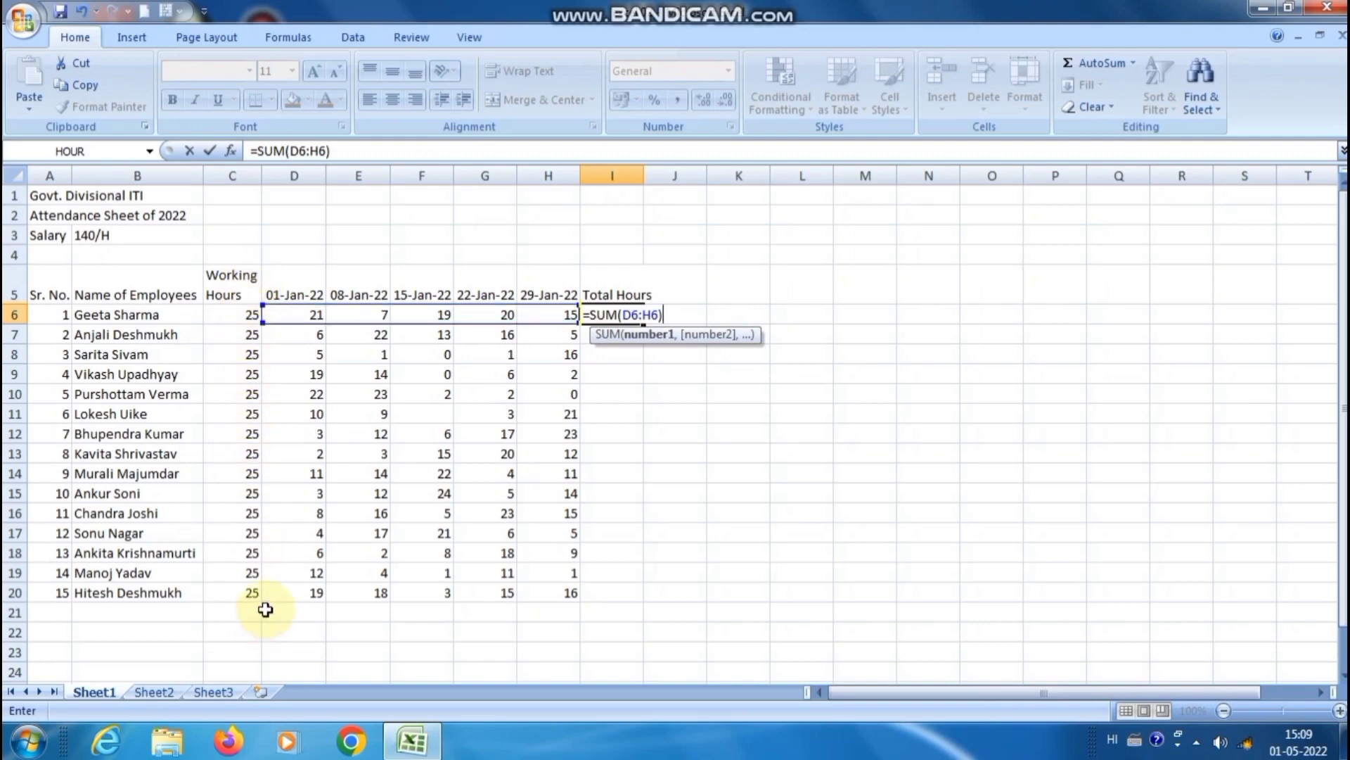
key("Return")
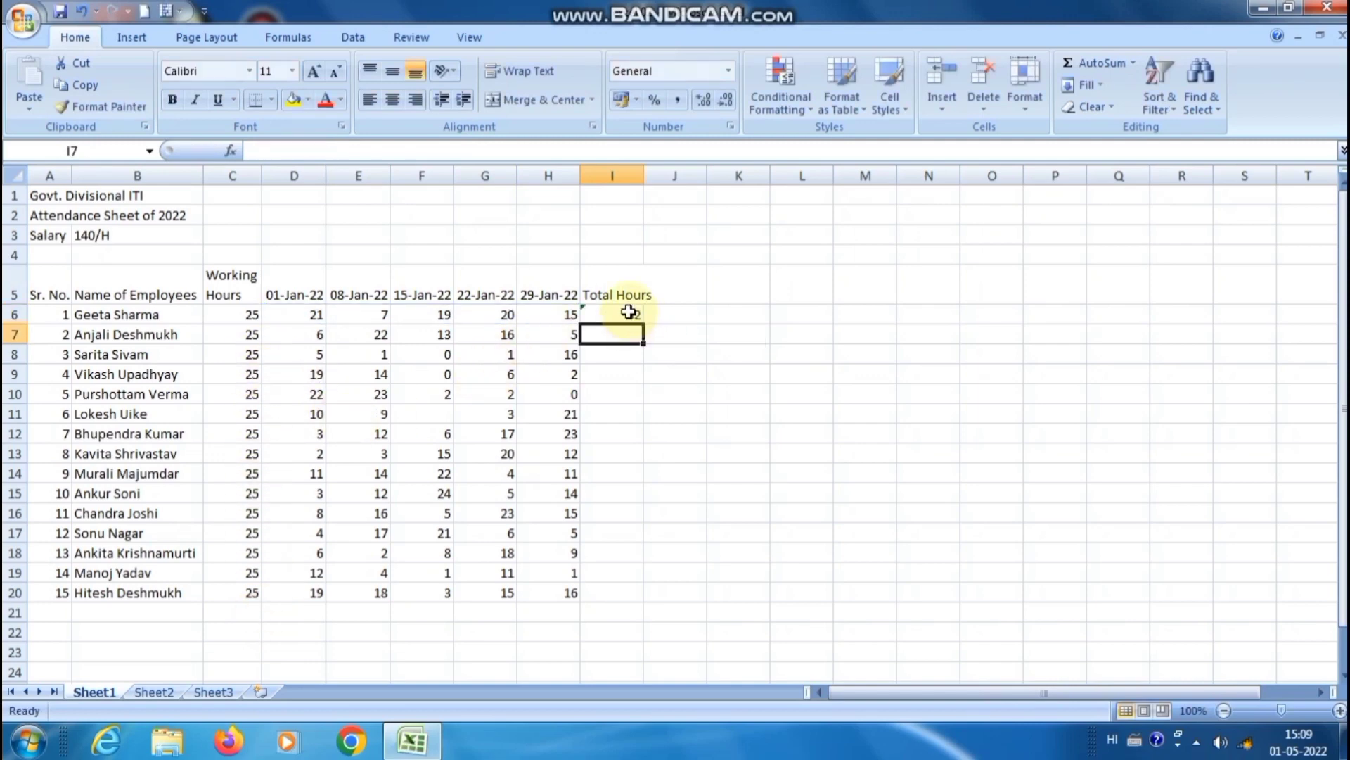
left_click(618, 314)
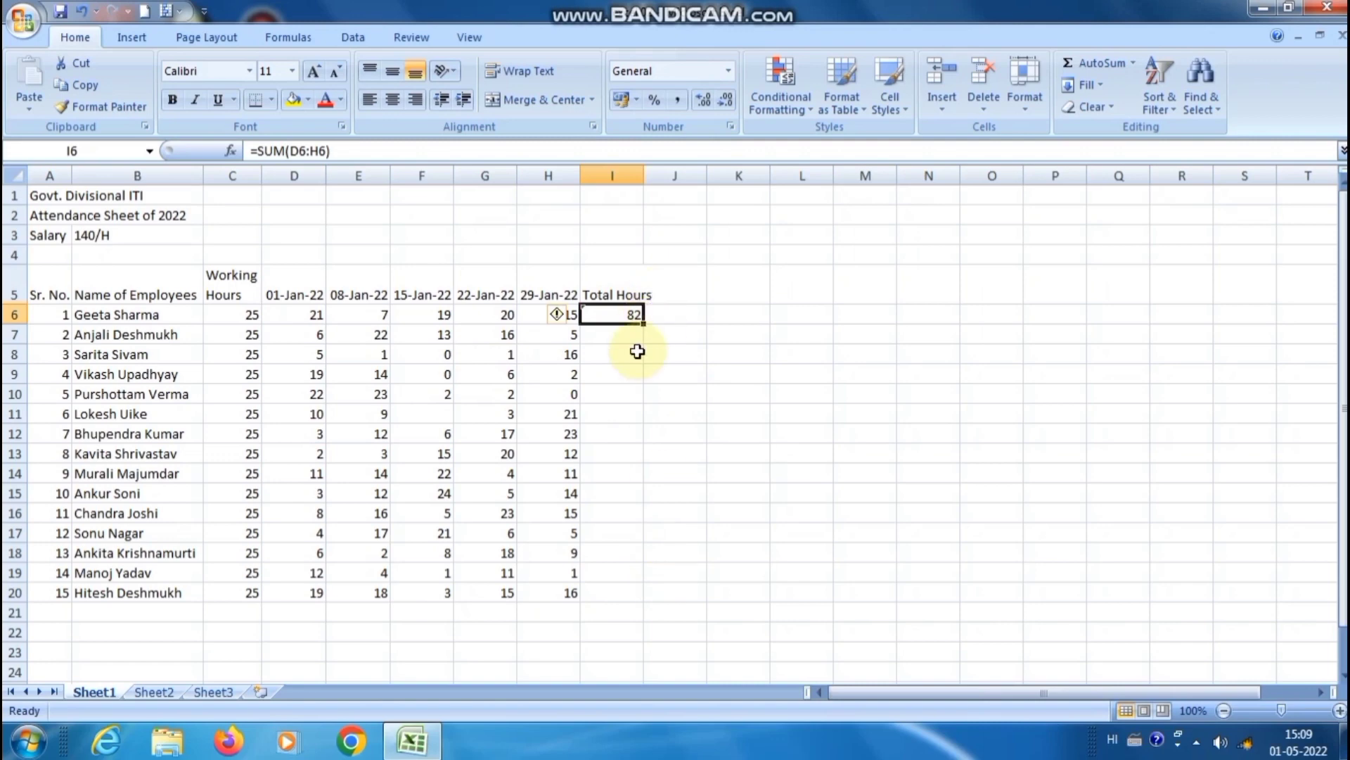
- Total the second employee's hours in I7 by adding the cells individually with =D7+E7+F7+G7+H7
left_click(623, 335)
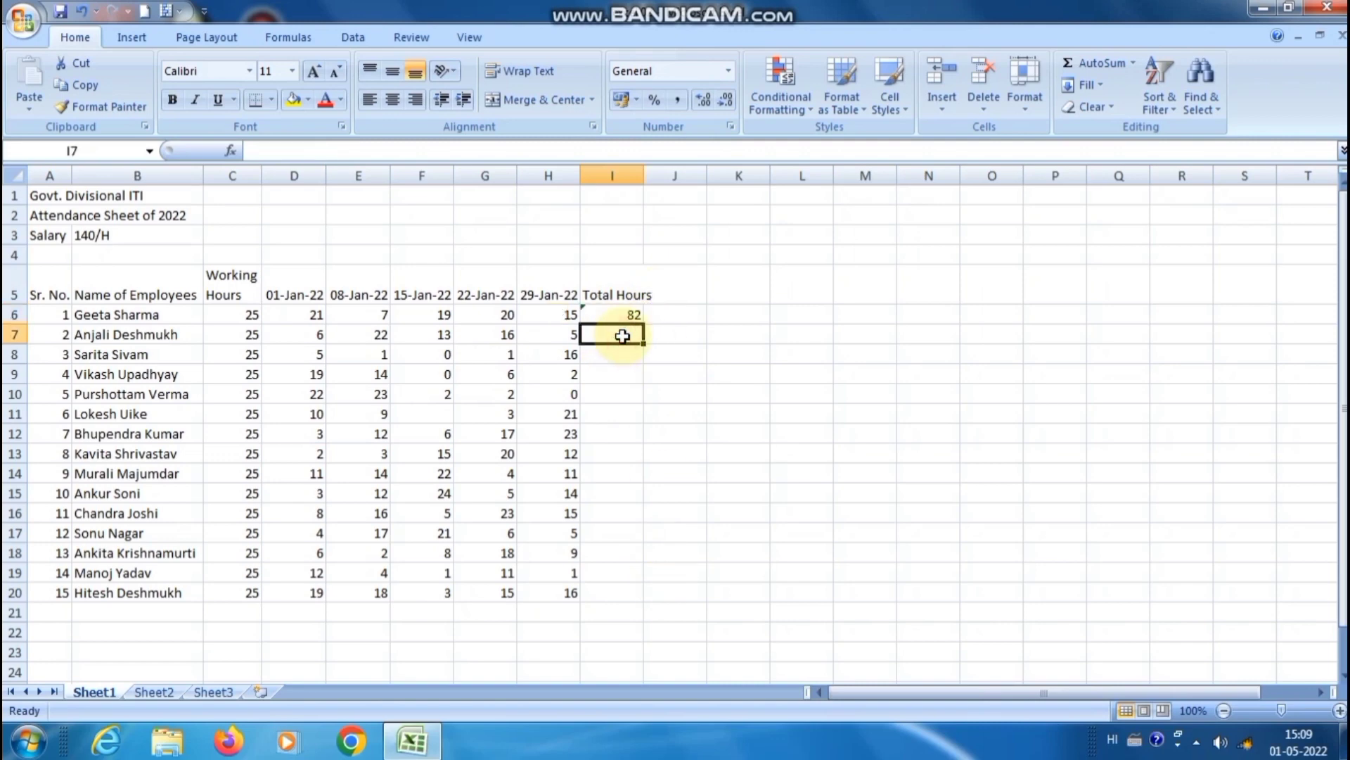
type("=")
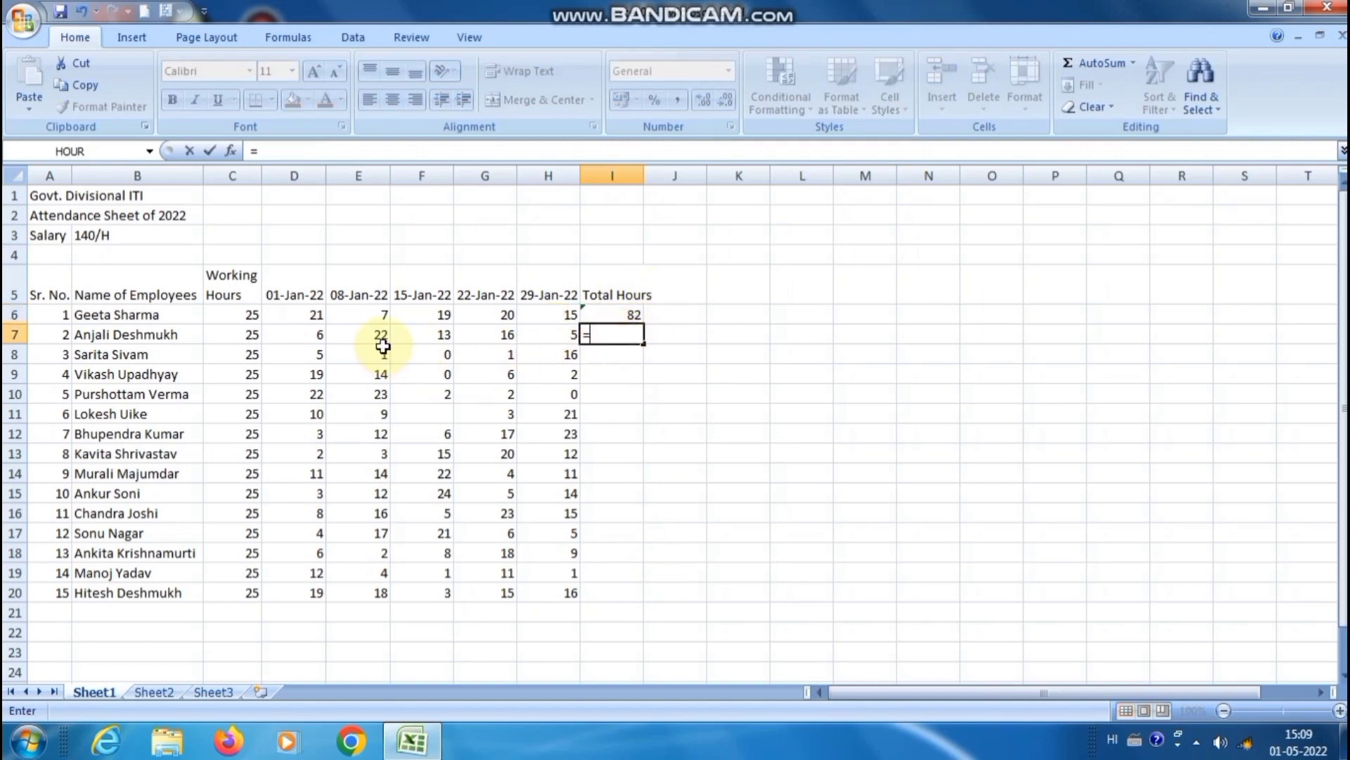
left_click(303, 337)
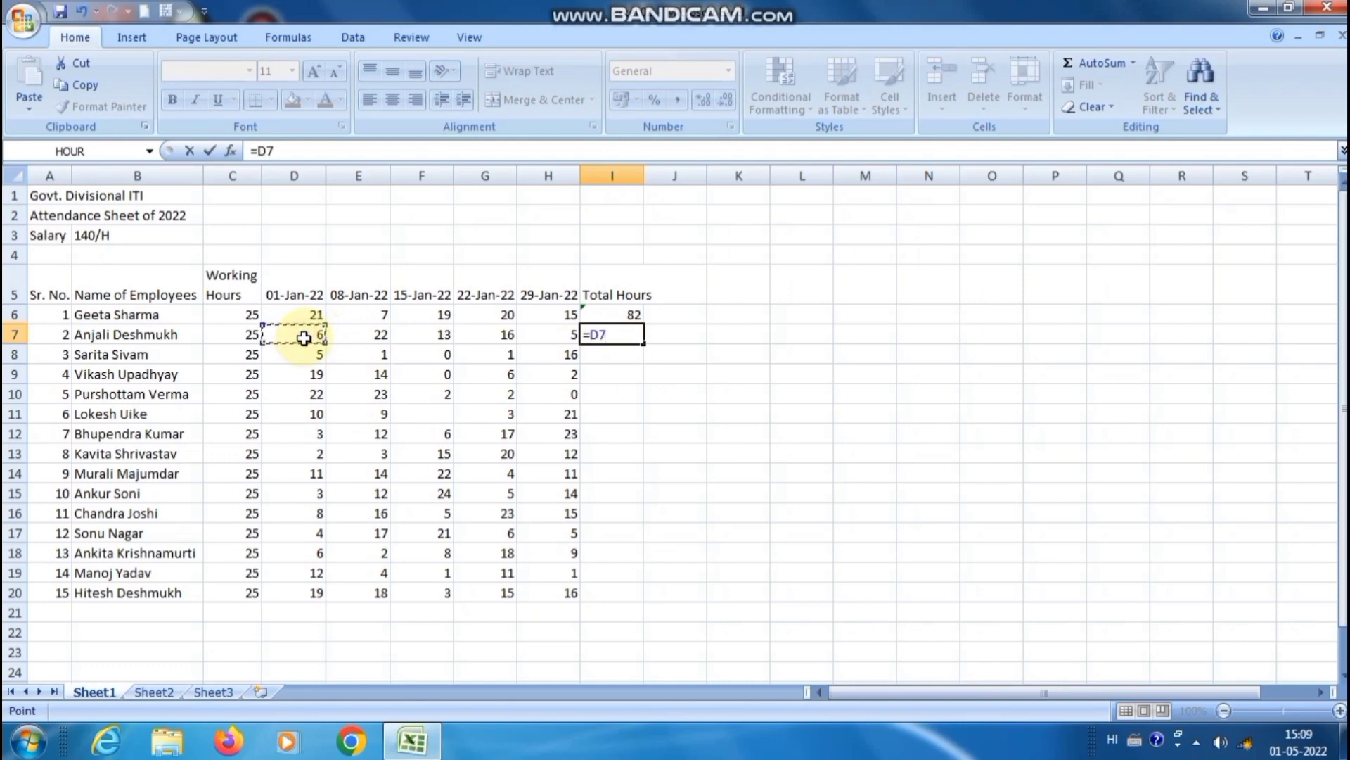
type("+")
left_click(349, 333)
type("+")
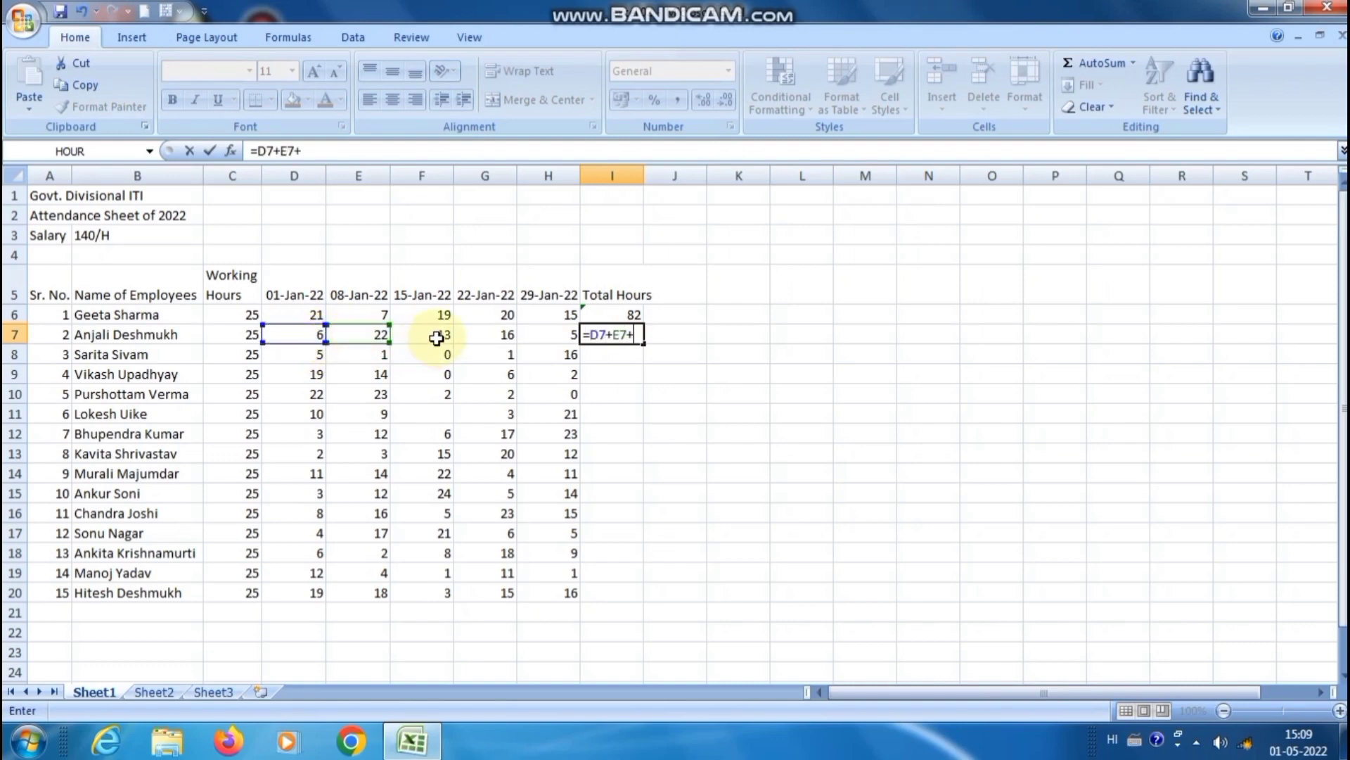
left_click(445, 336)
type("+")
left_click(486, 337)
type("+")
left_click(545, 336)
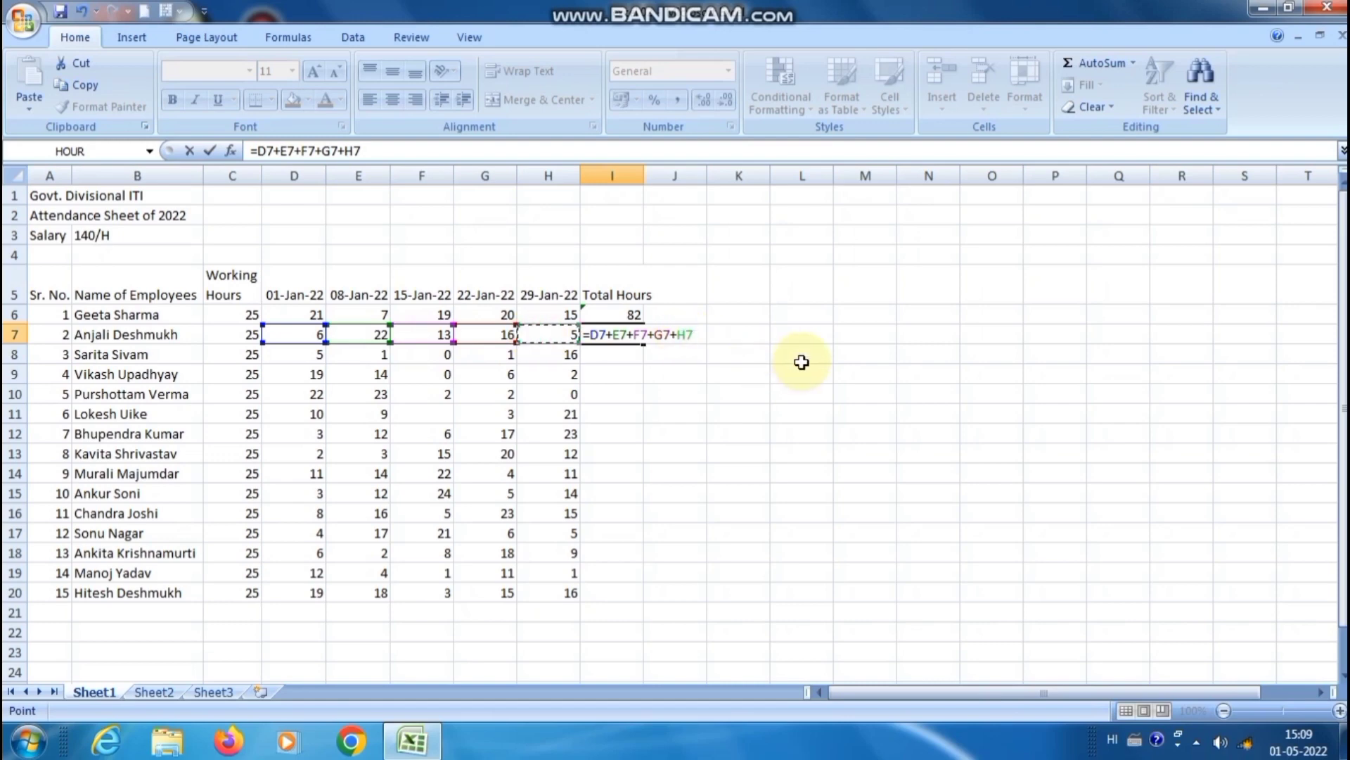
key("Return")
- Compare the SUM formula in I6 with the cell-by-cell addition in I7 and view the AutoSum functions
left_click(610, 319)
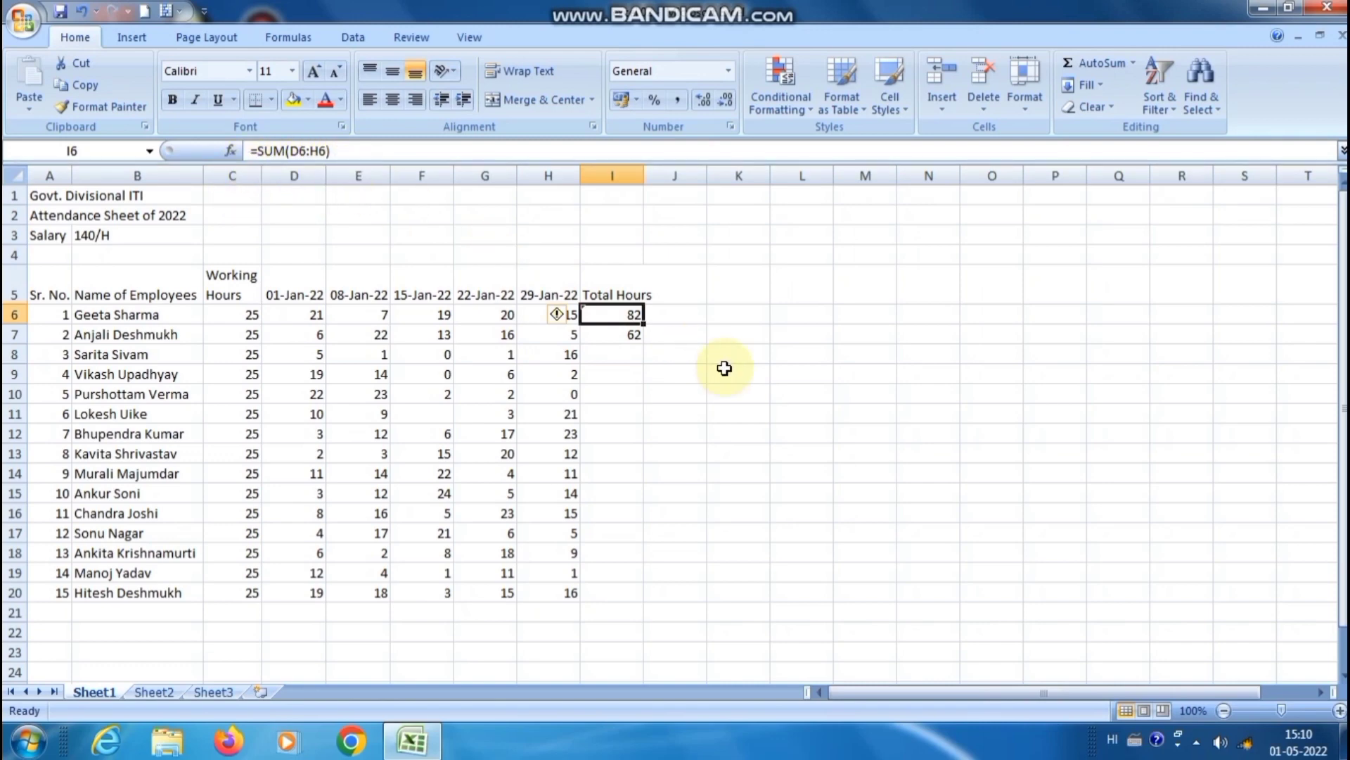
left_click(623, 332)
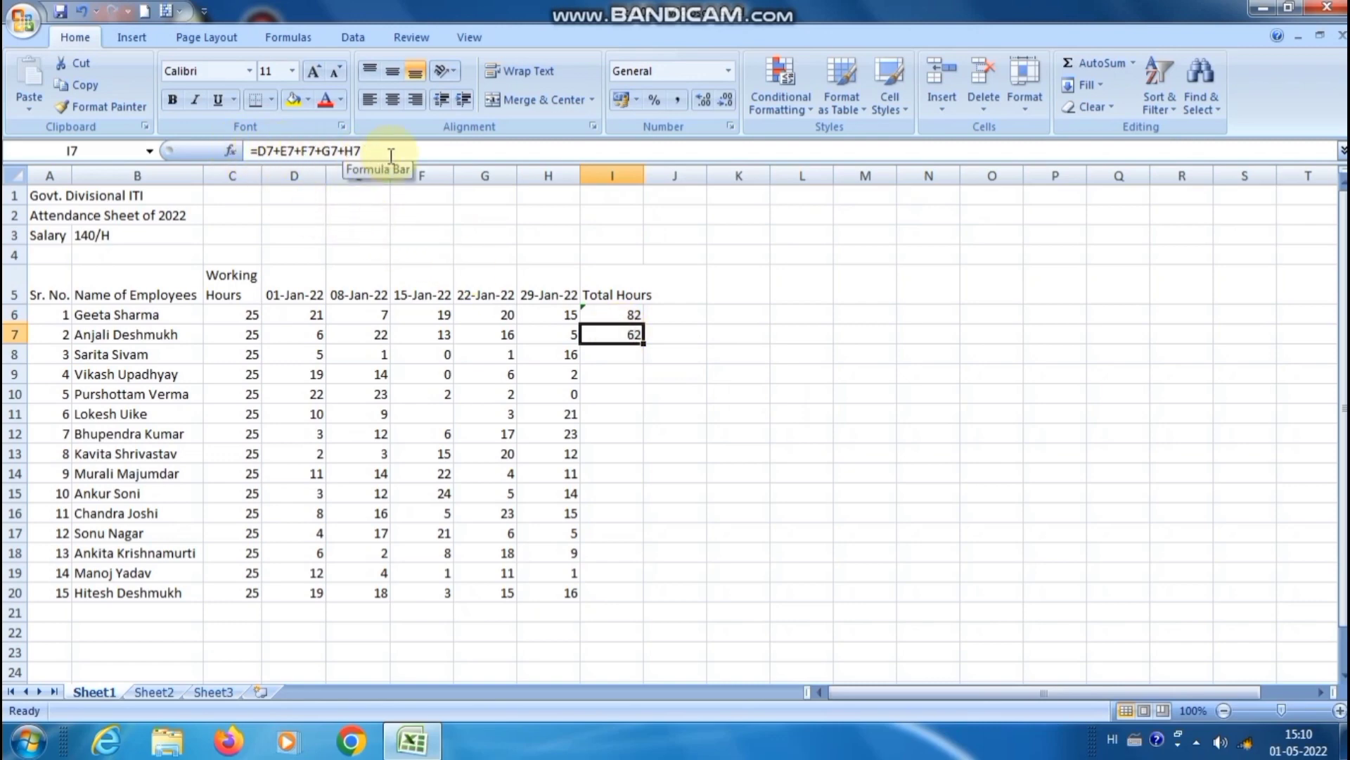
left_click(1135, 63)
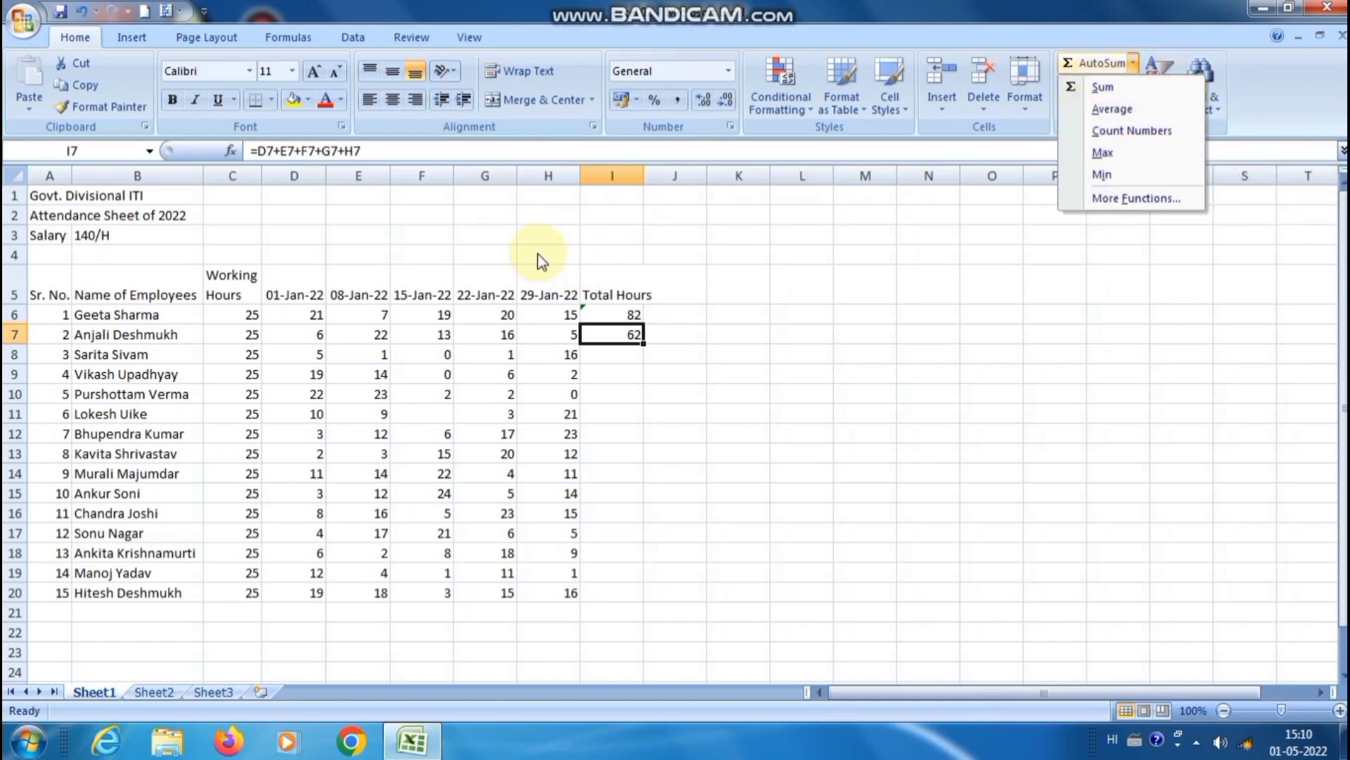
left_click(617, 334)
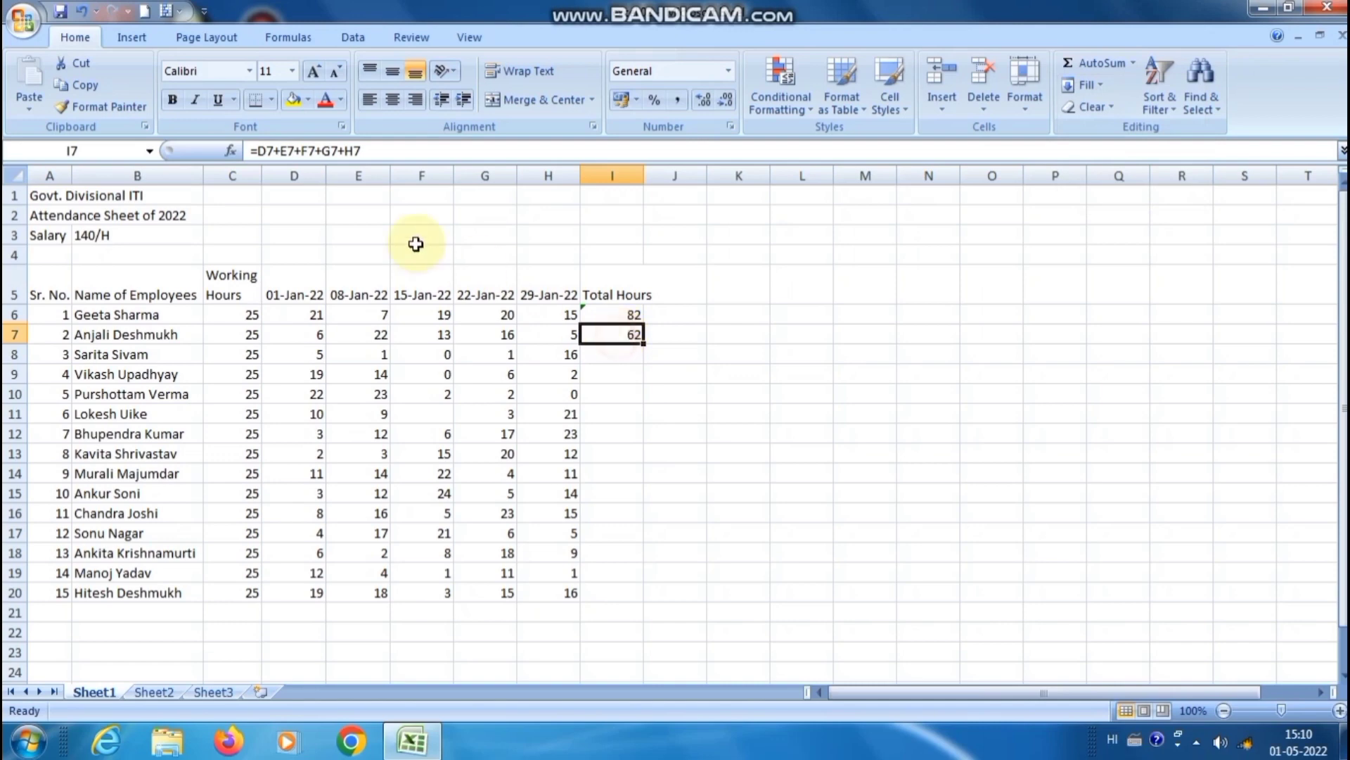
left_click(614, 318)
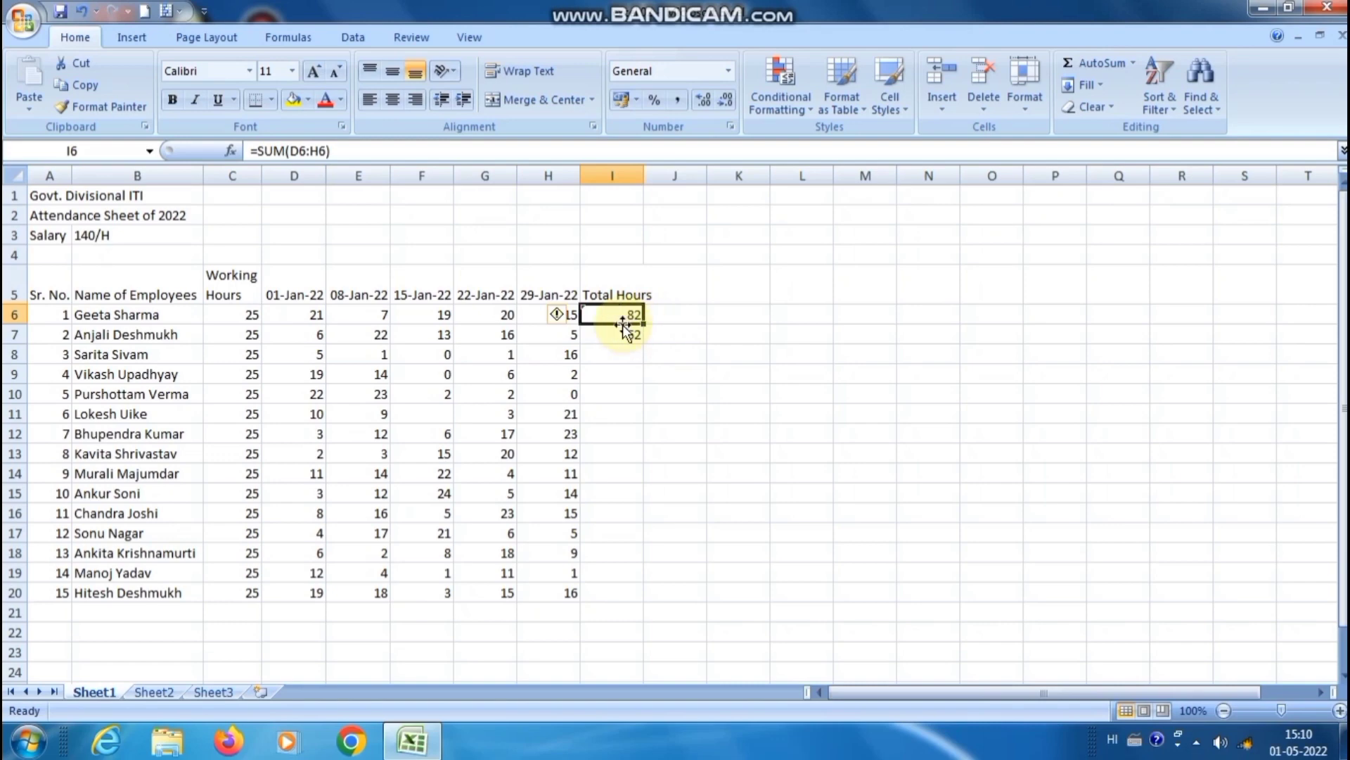
left_click_drag(619, 318, 654, 353)
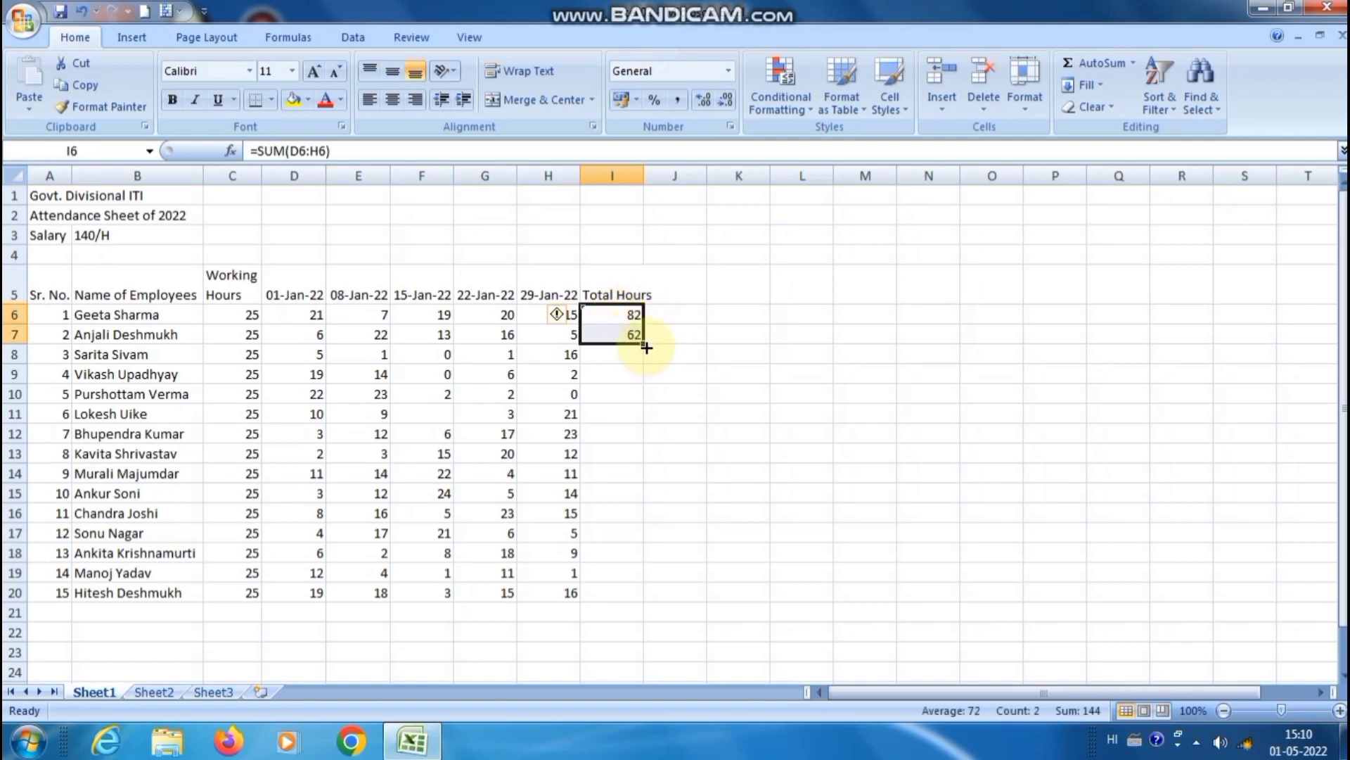
left_click(679, 335)
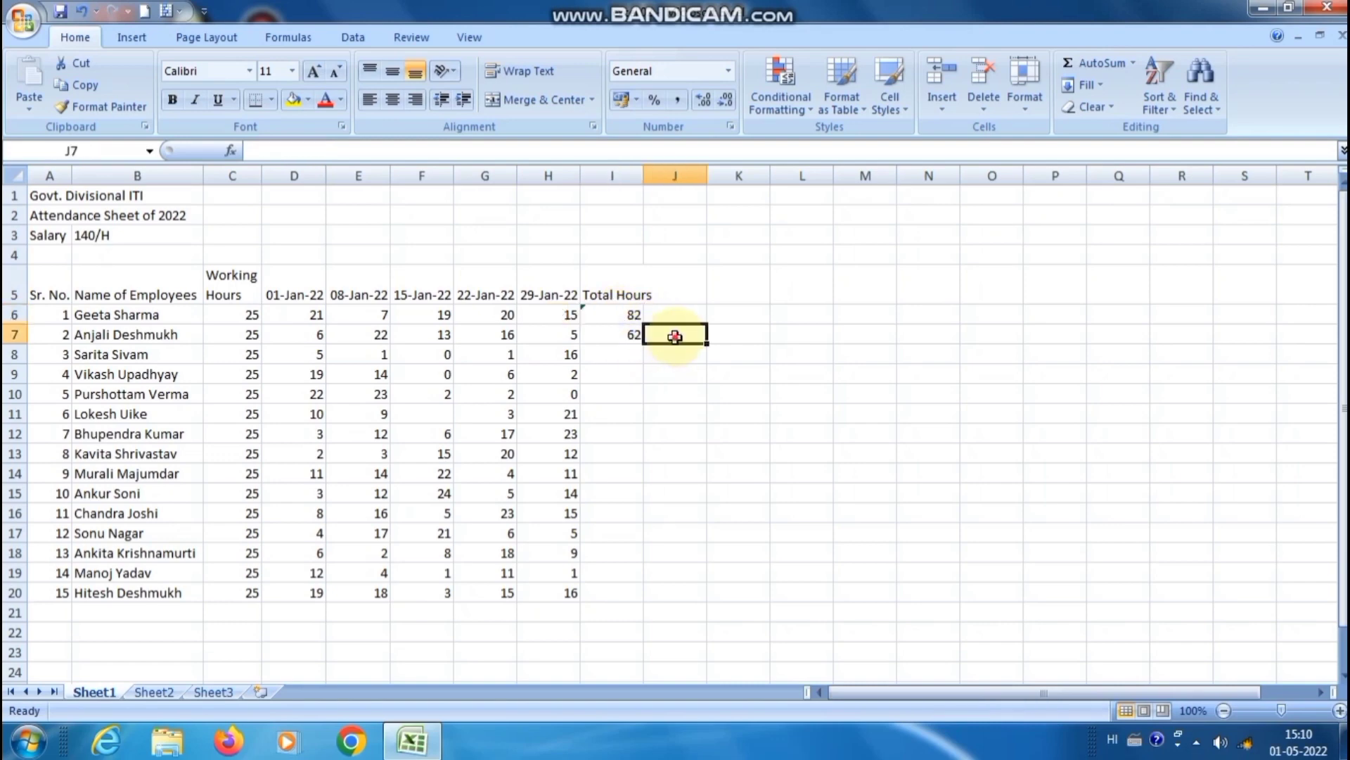
- Fill the SUM formula from I6 over I7 and down the Total Hours column to I20
left_click(616, 318)
left_click_drag(647, 325, 642, 352)
left_click(600, 335)
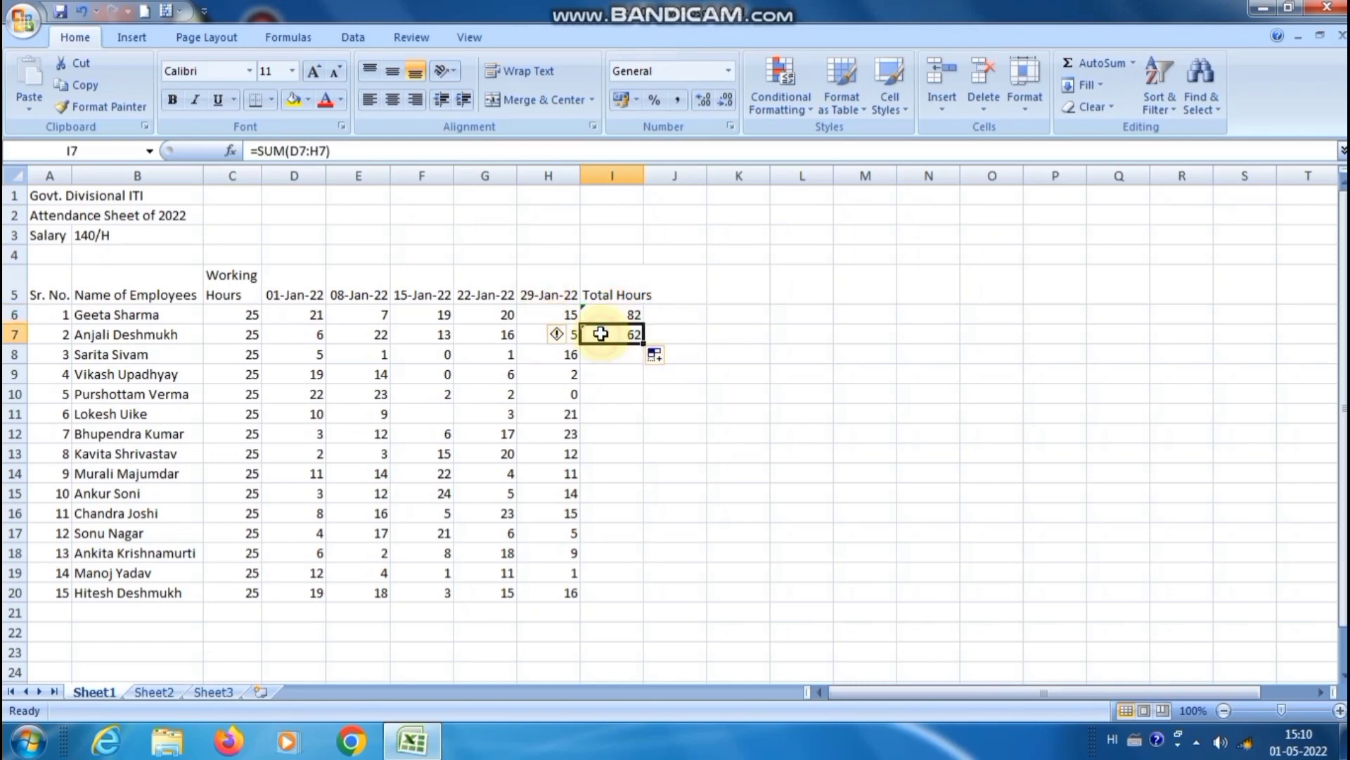
left_click(609, 315)
left_click(609, 338)
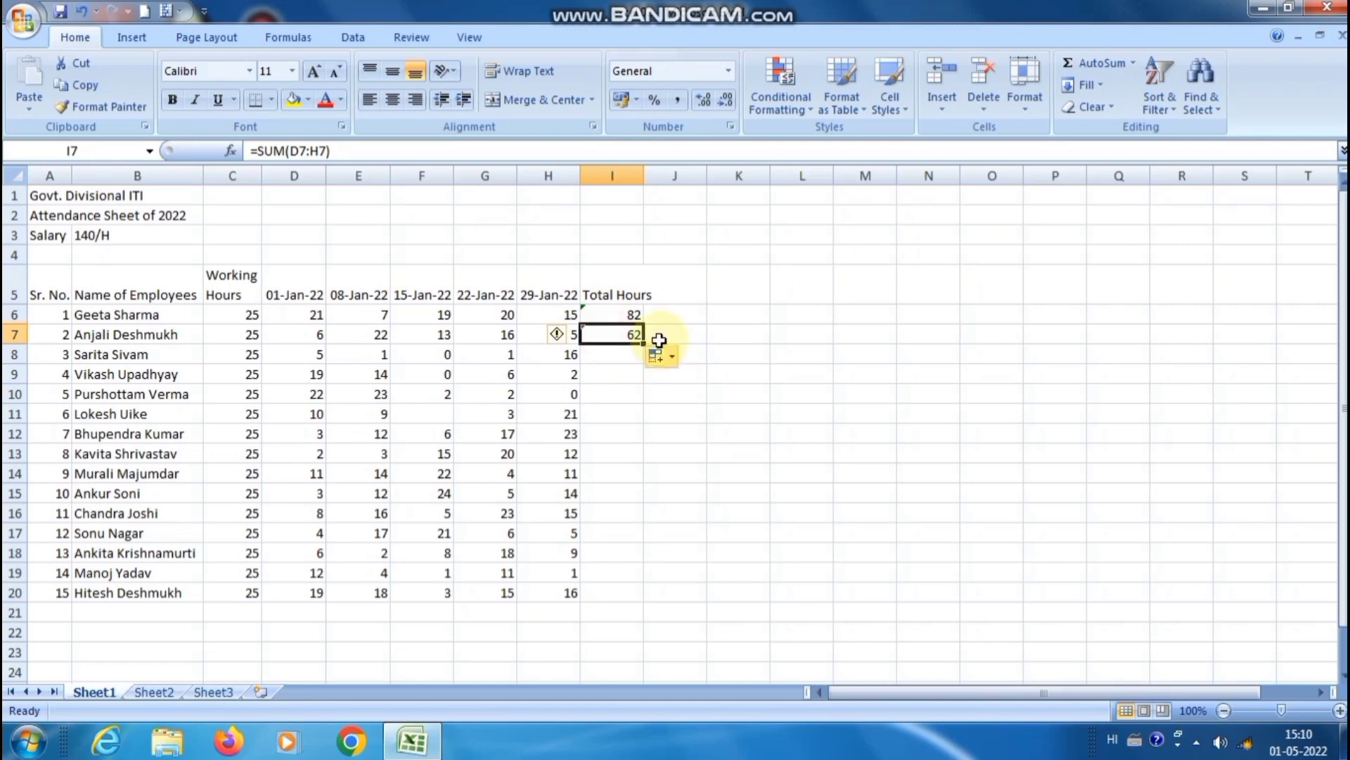
double_click(644, 343)
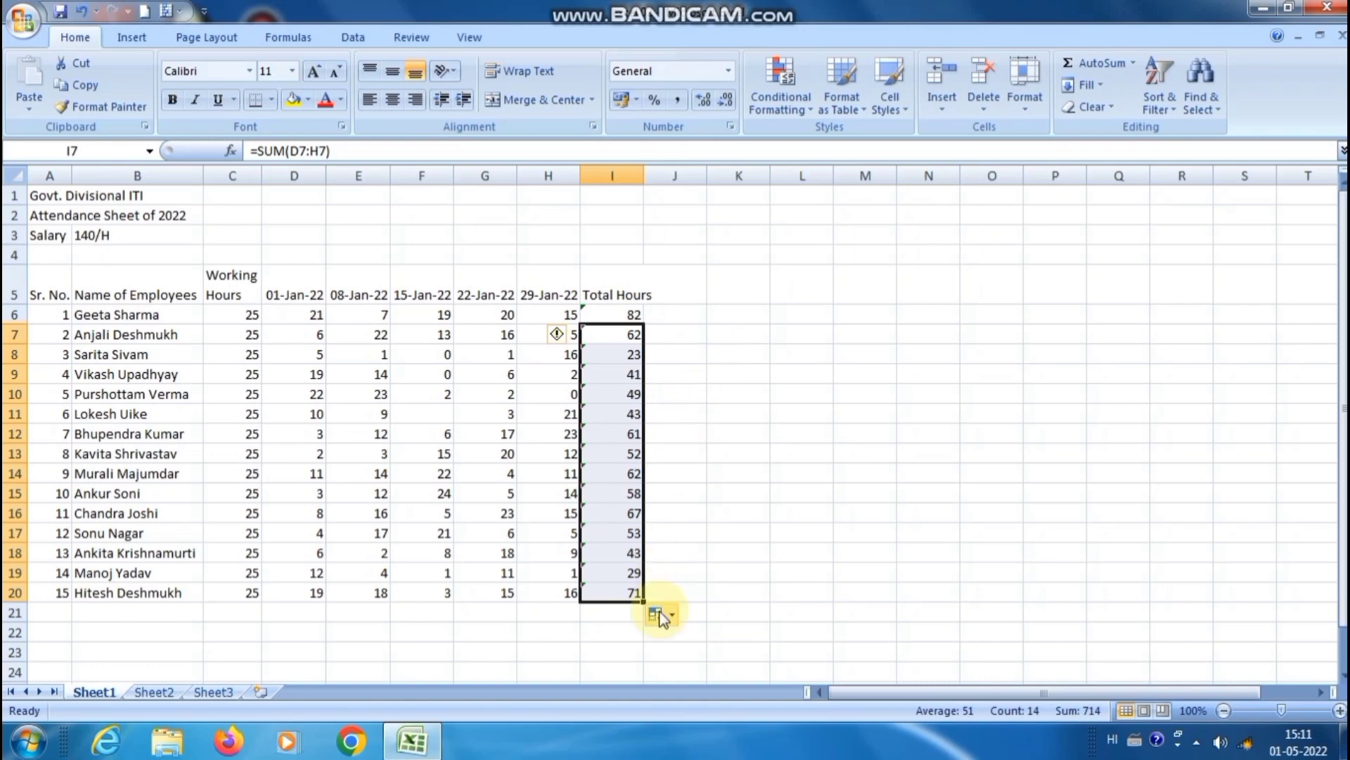
left_click(674, 374)
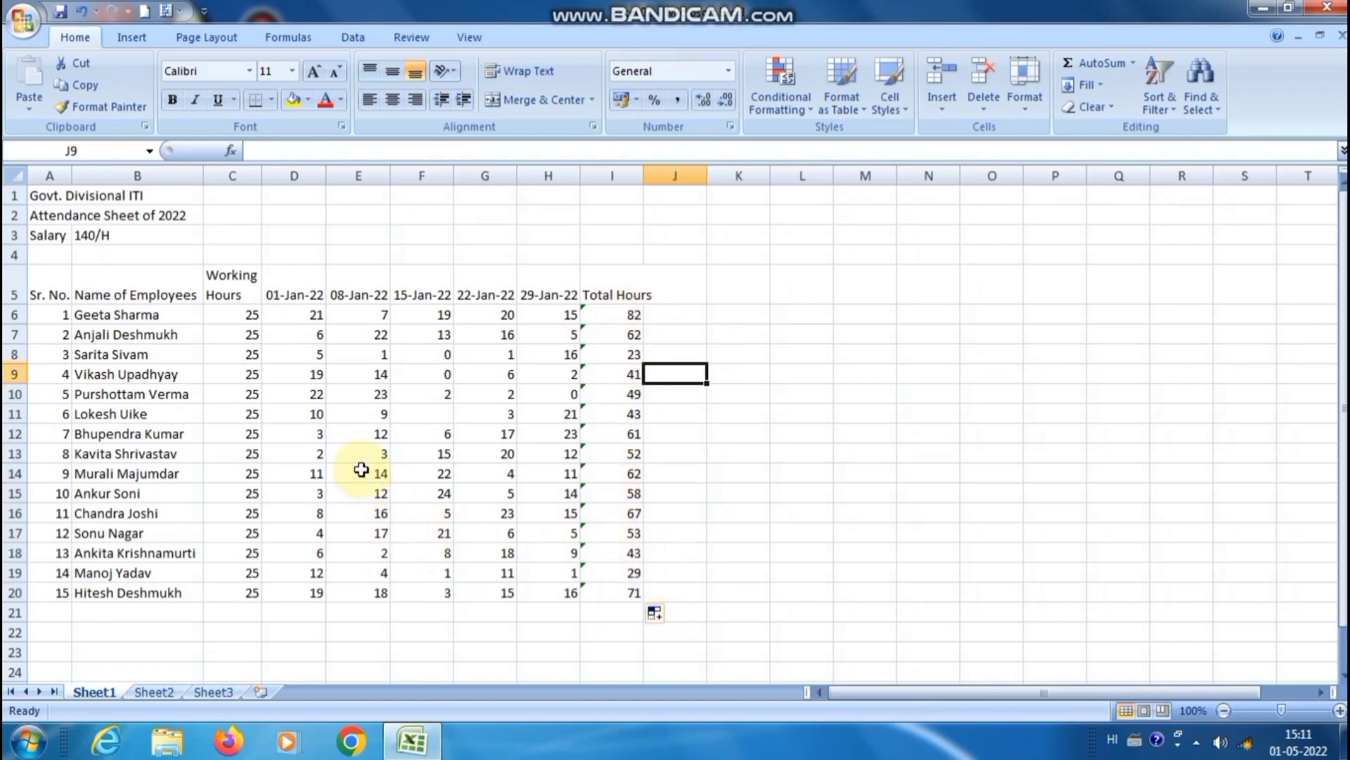
- Set the row 13 employee's hours to 10 in D13 and 18 in E13
left_click(320, 454)
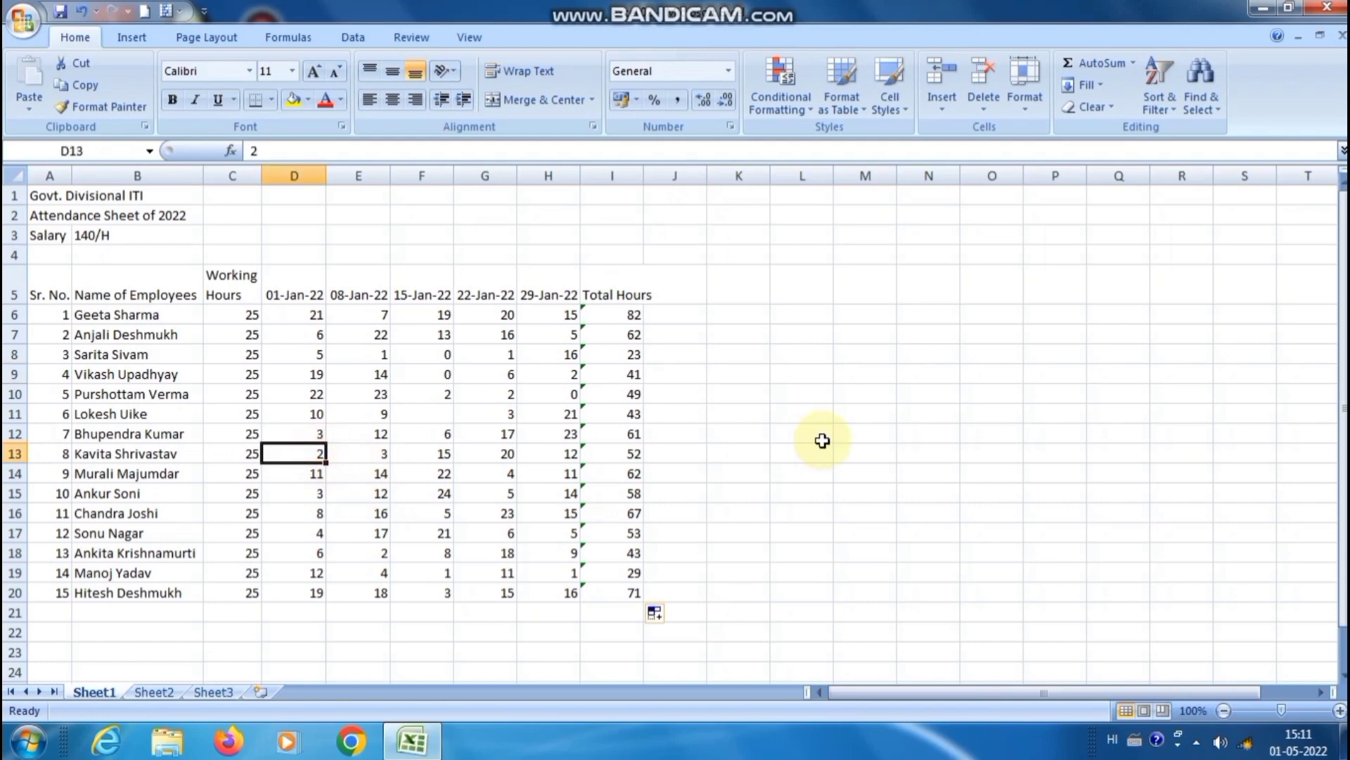
type("10")
key("Return")
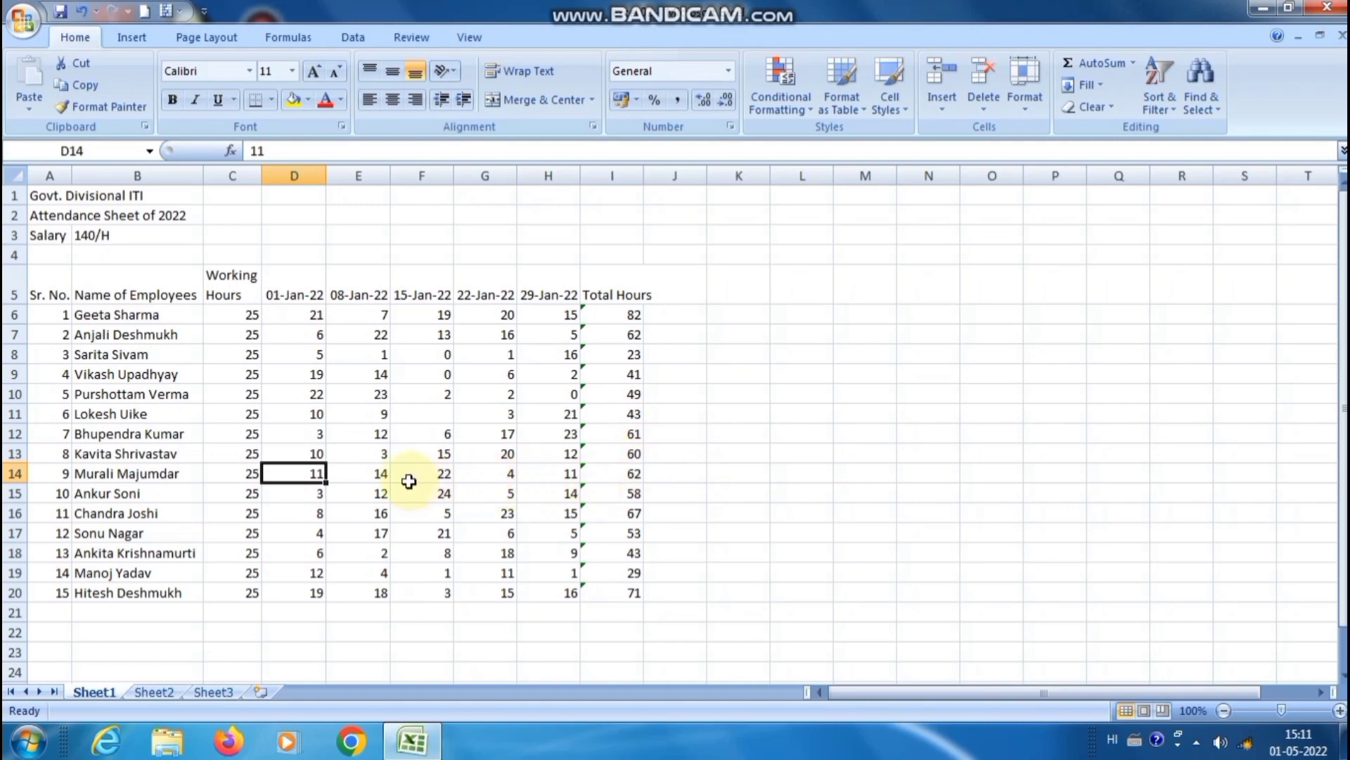
left_click(382, 456)
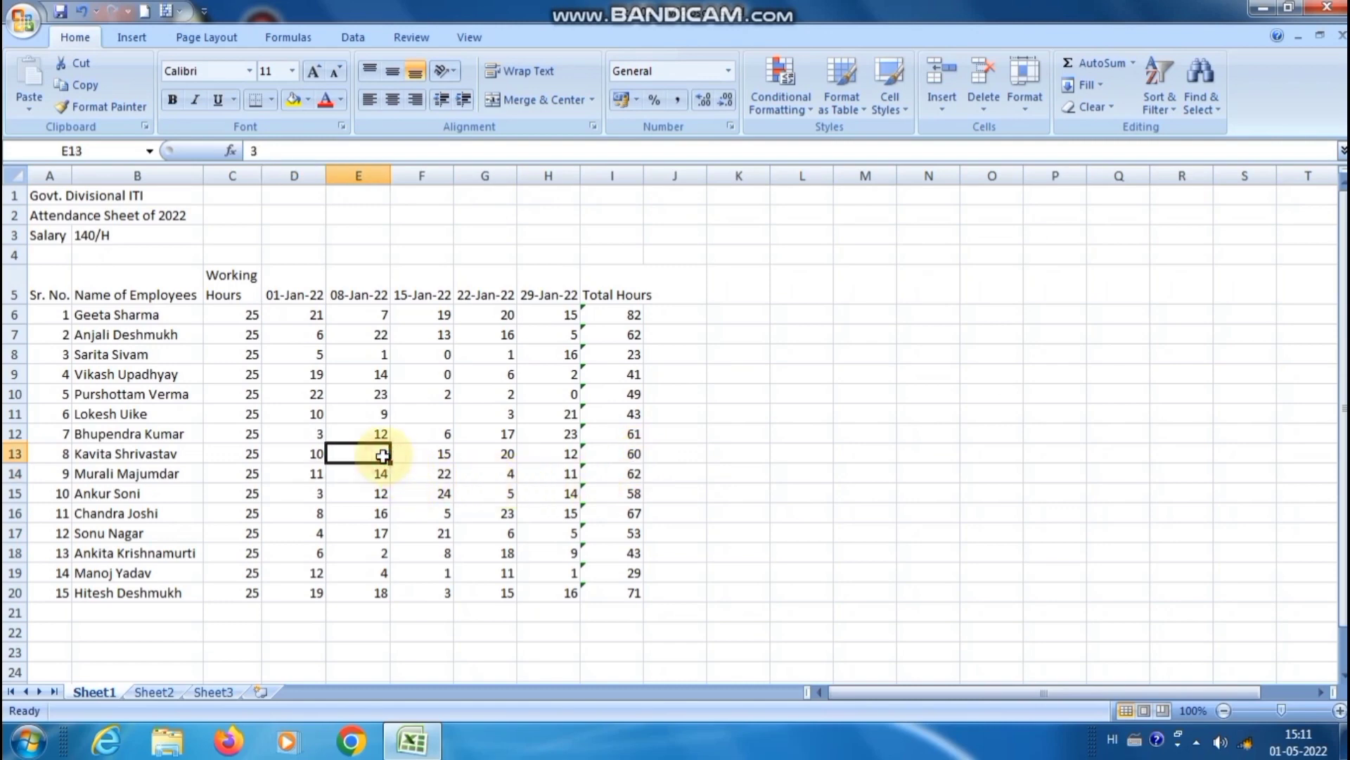
type("18")
key("Return")
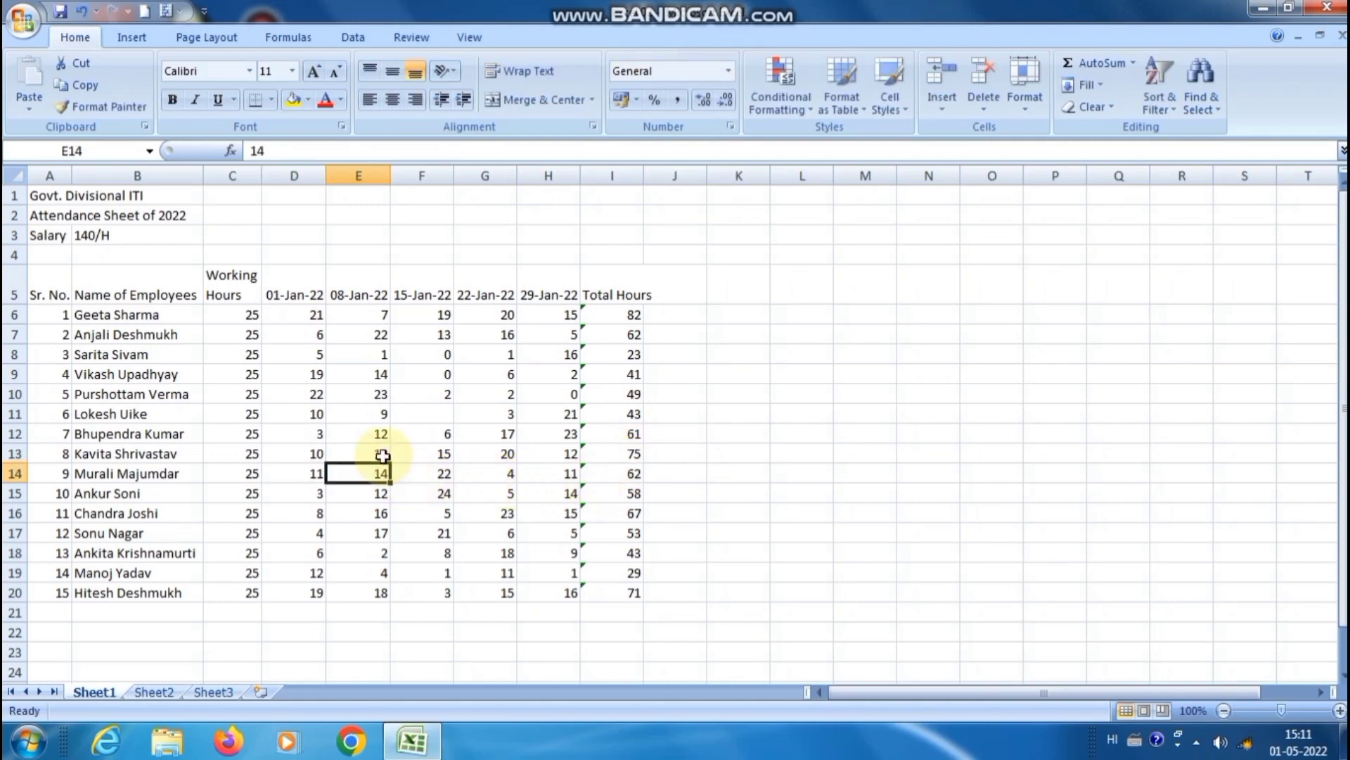
- Change the weekly hours to 17 in G14, 15 in D16 and 20 in F16
left_click(492, 472)
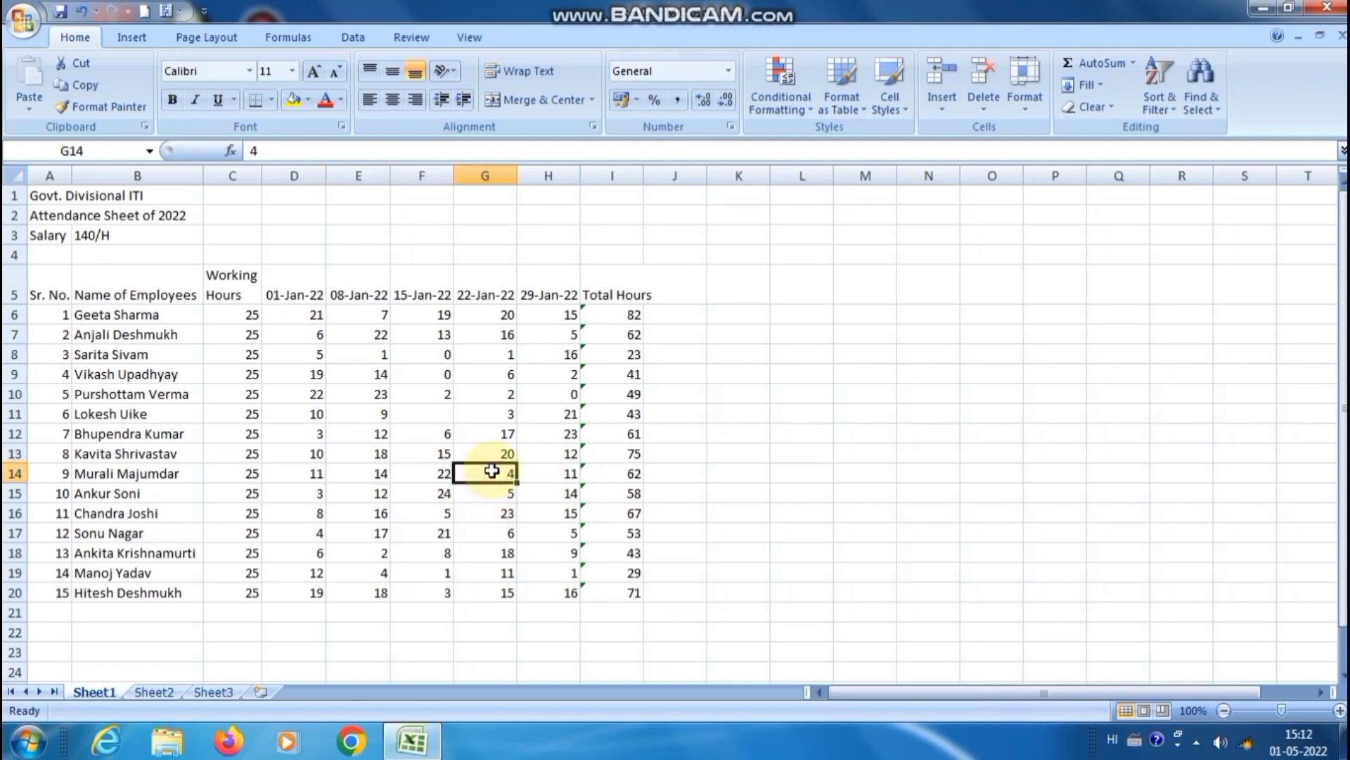
type("17")
key("Return")
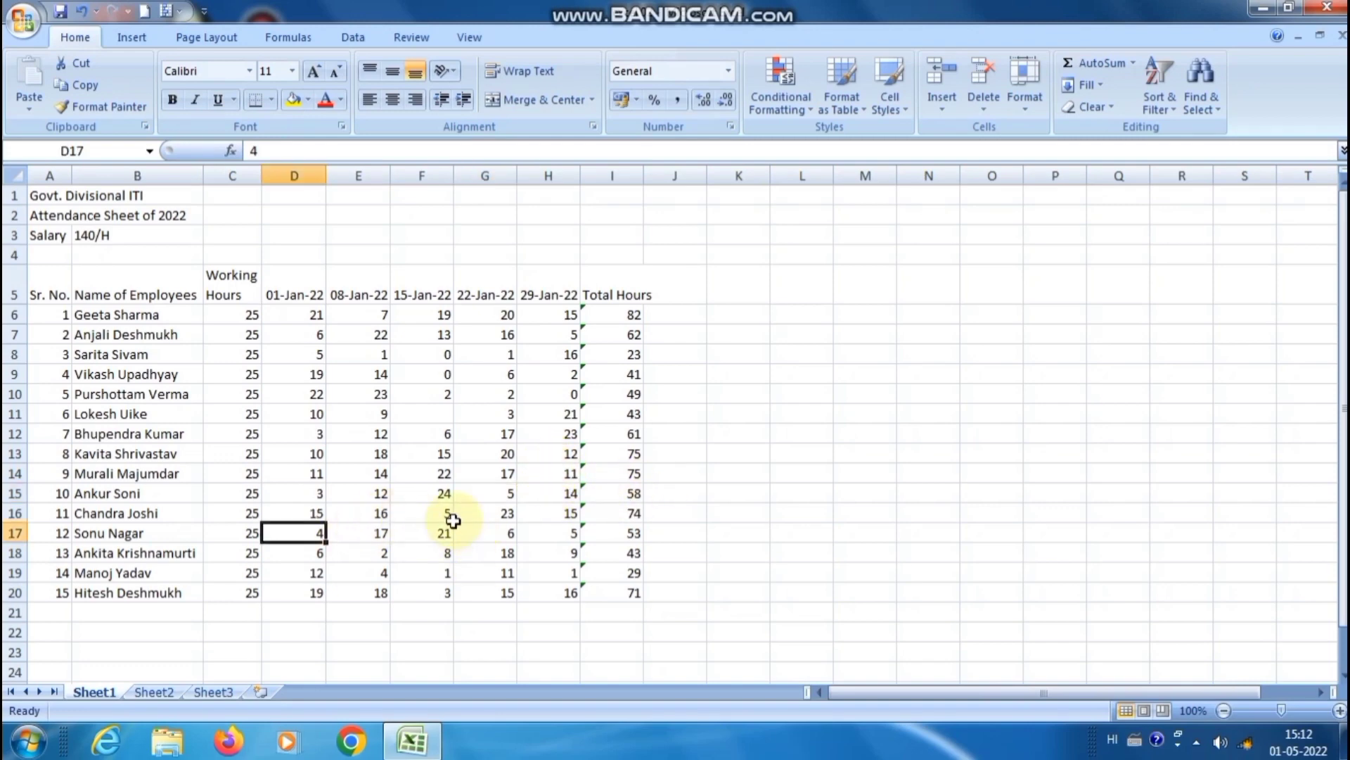
left_click(443, 516)
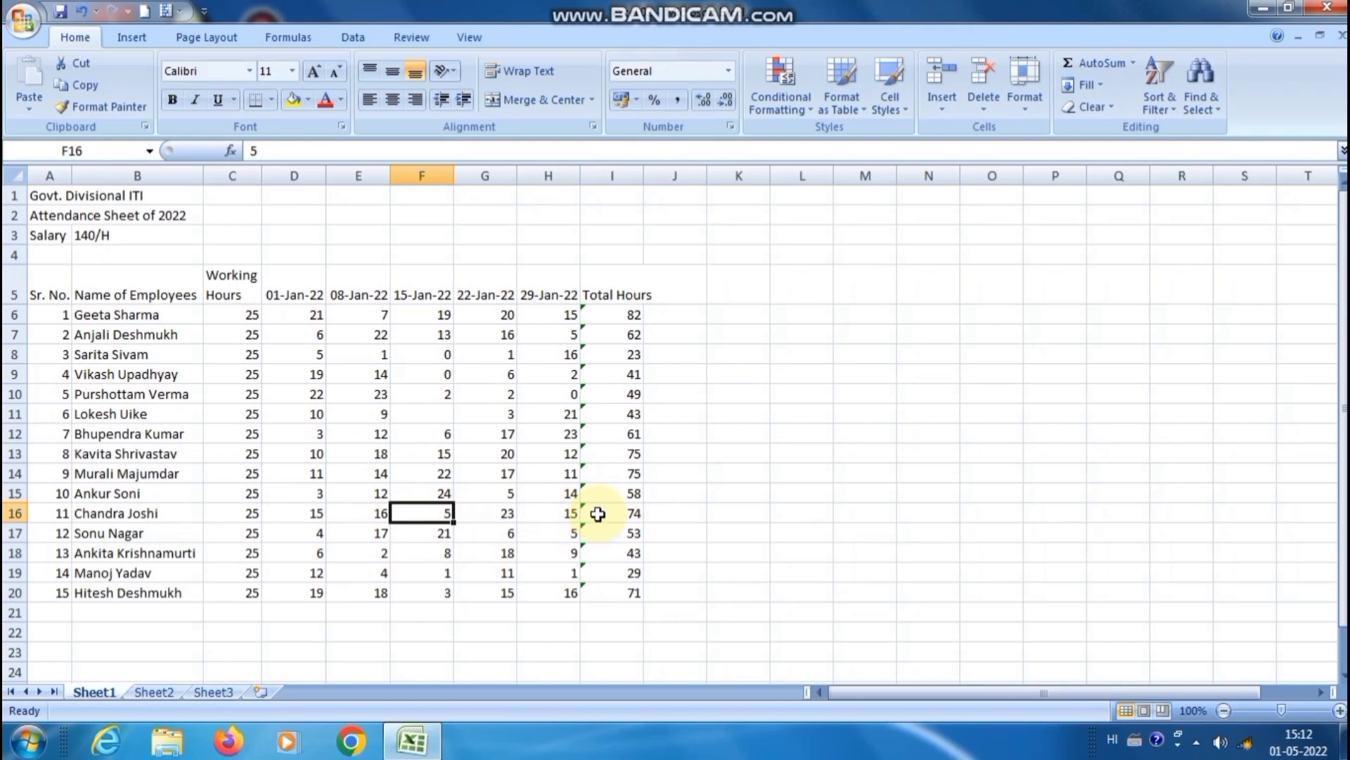
type("20")
key("Return")
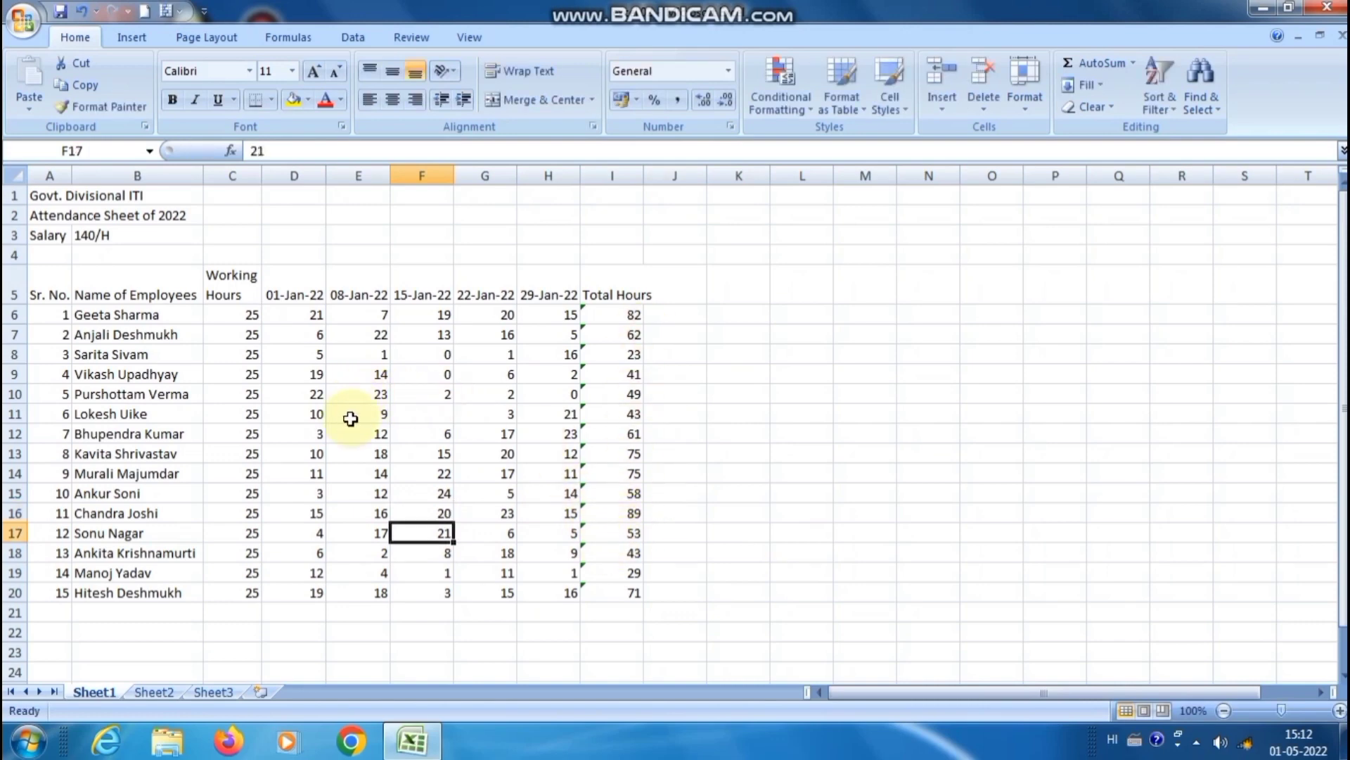
- Enter the column header Over time in J5, beside Total Hours
left_click(686, 292)
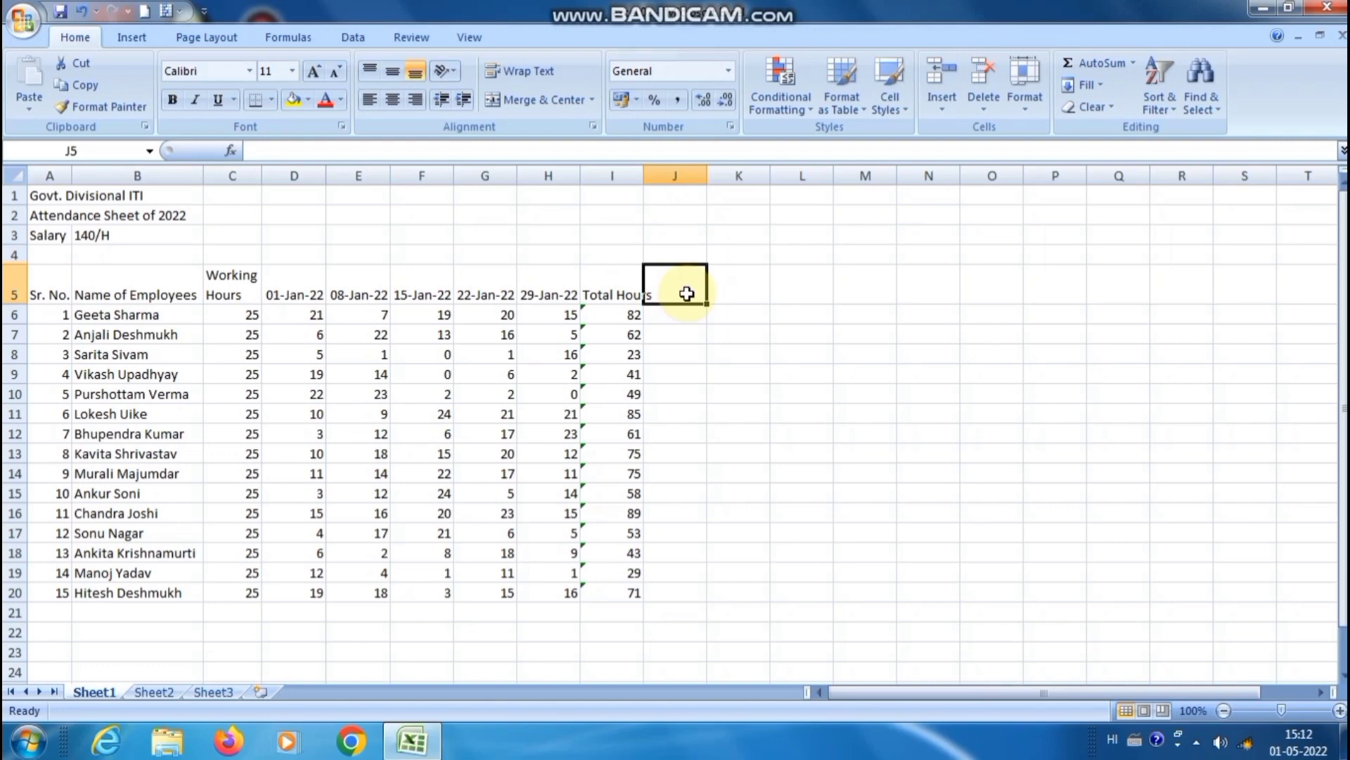
type("Over time")
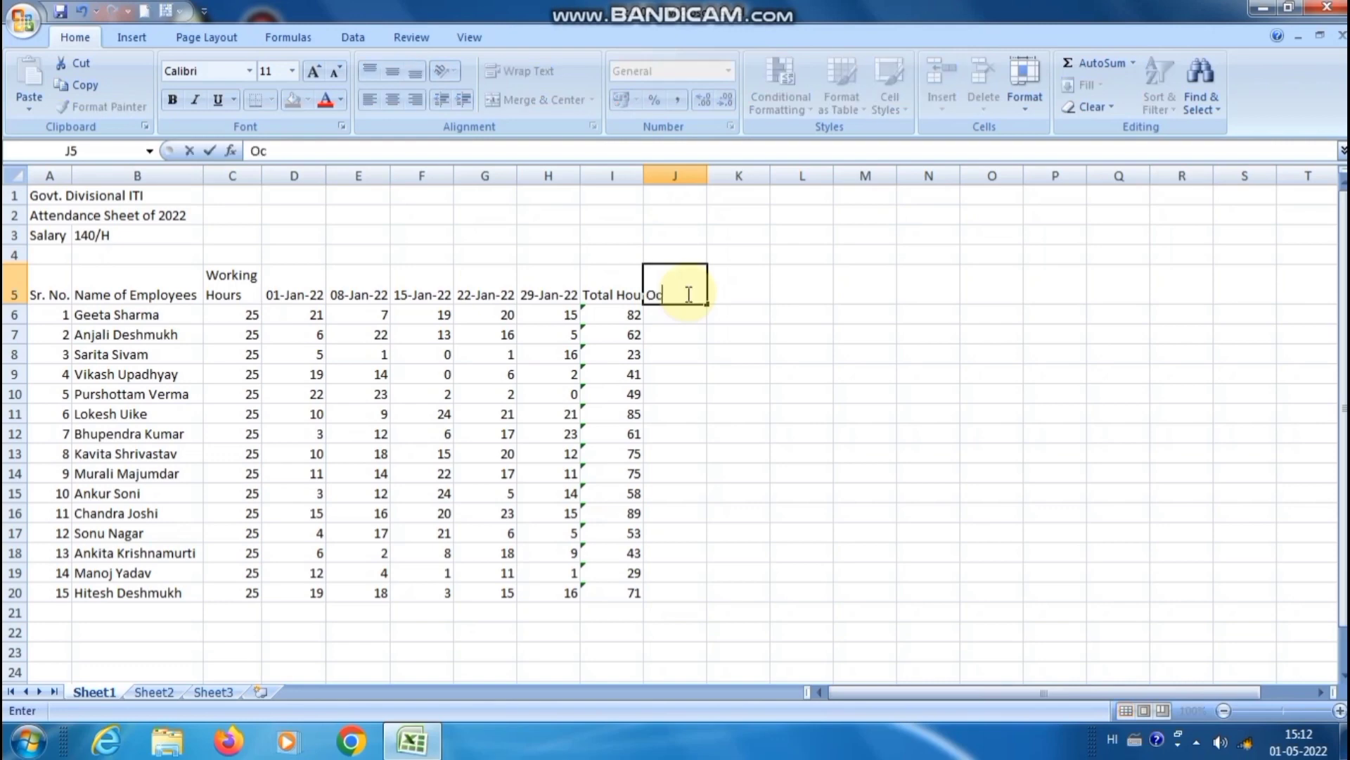
key("Return")
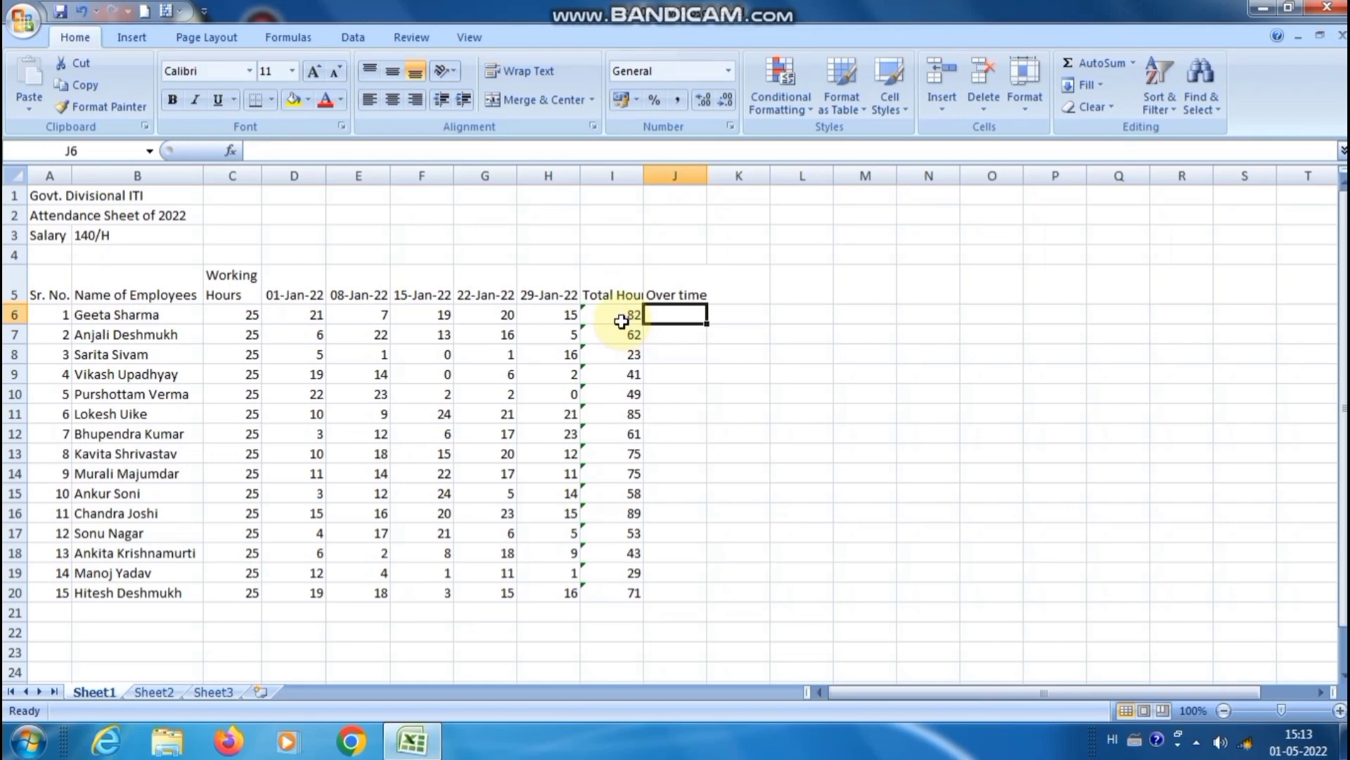
- Calculate the first employee's overtime in J6 with the formula =I6-80
type("=")
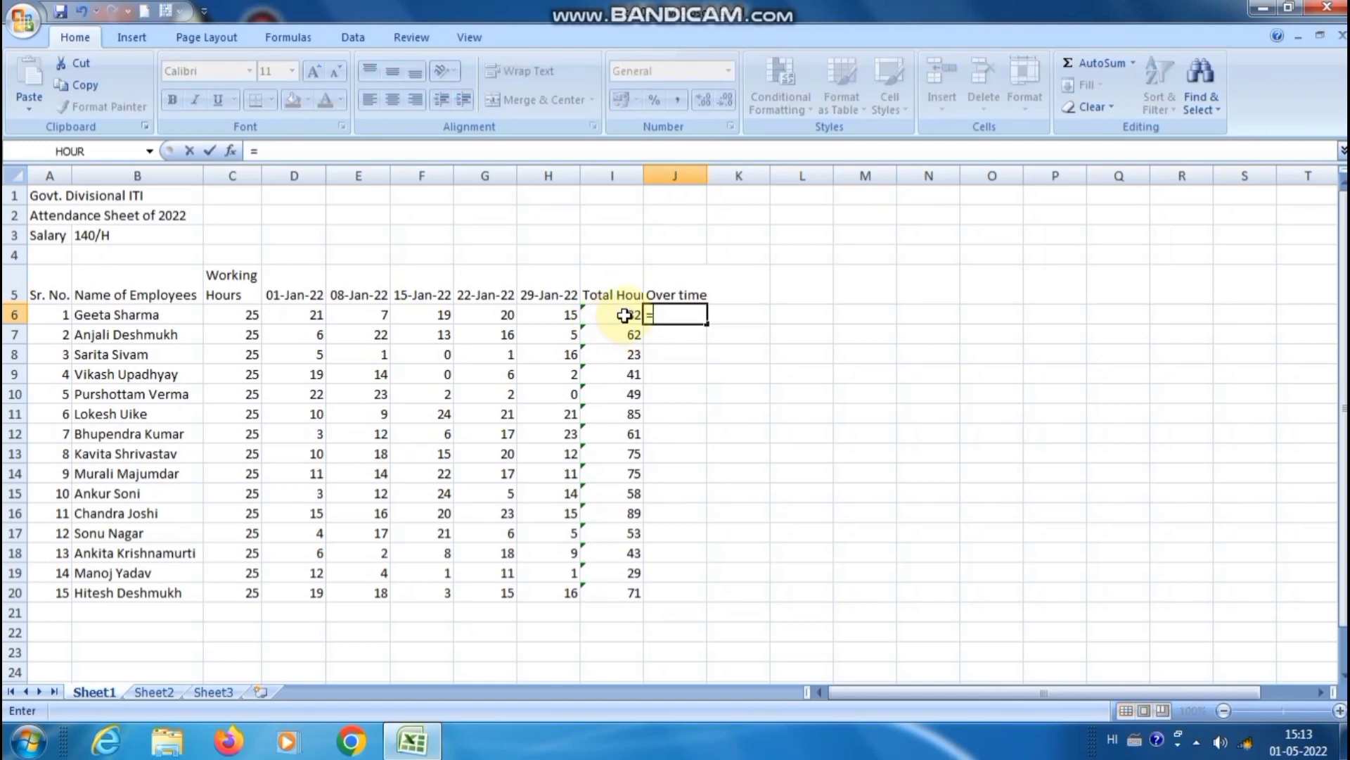
left_click(625, 315)
type("-80")
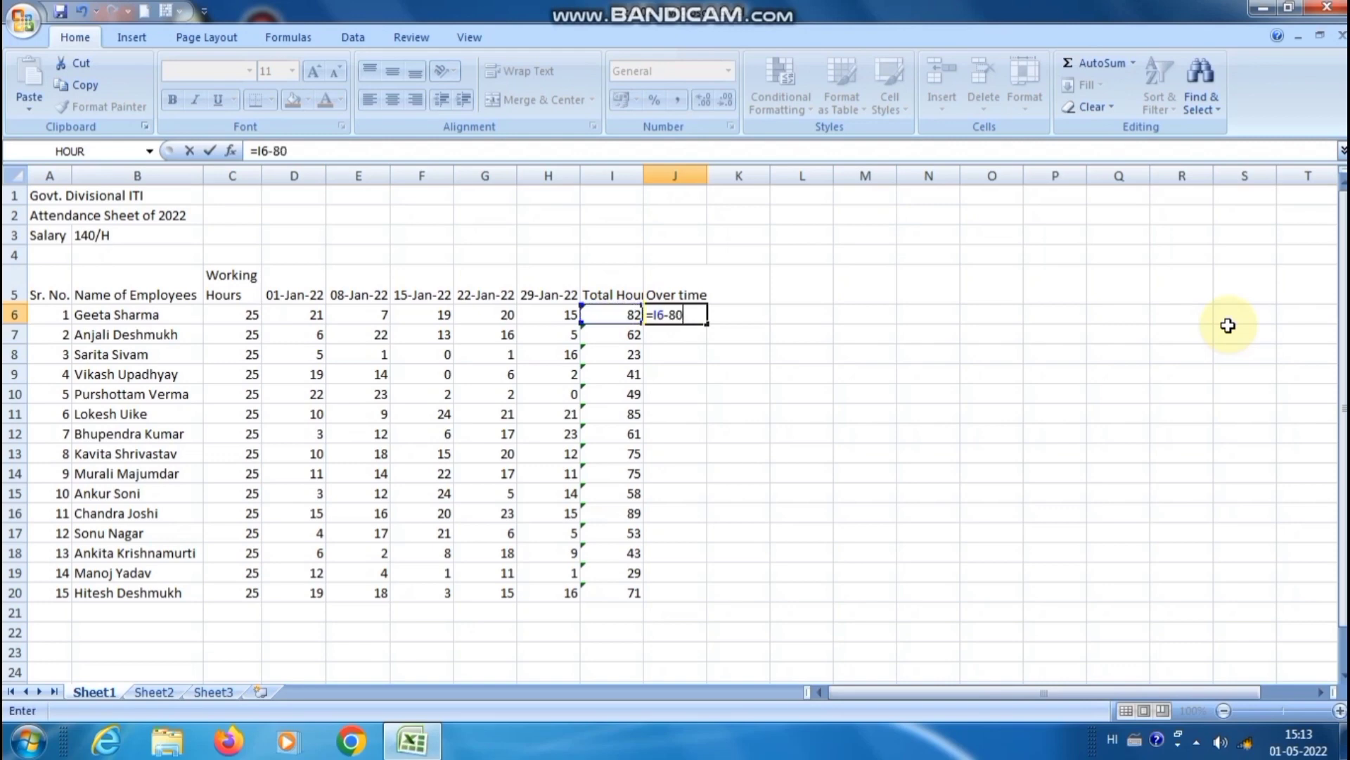
key("Return")
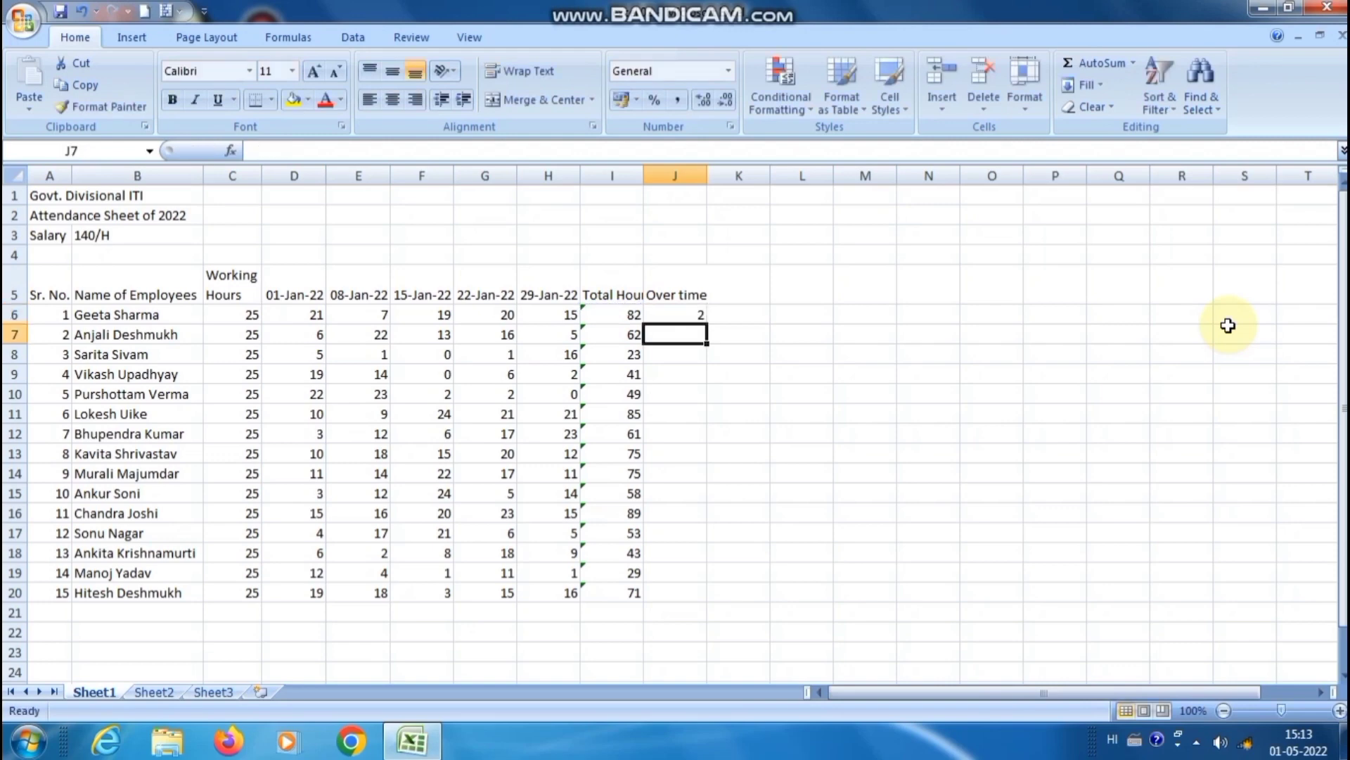
- Fill the overtime subtraction formula from J6 over J7 and down the column to J20
left_click(670, 316)
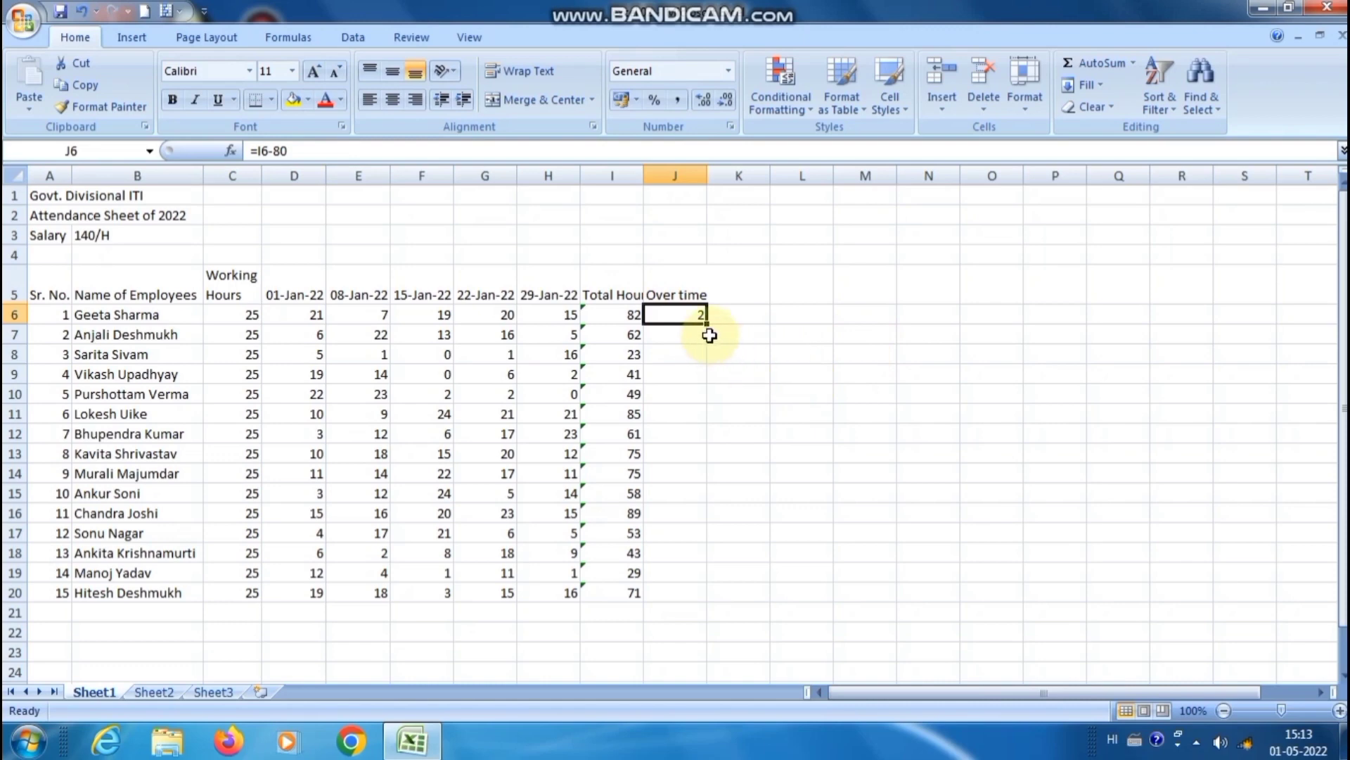
left_click_drag(706, 324, 706, 347)
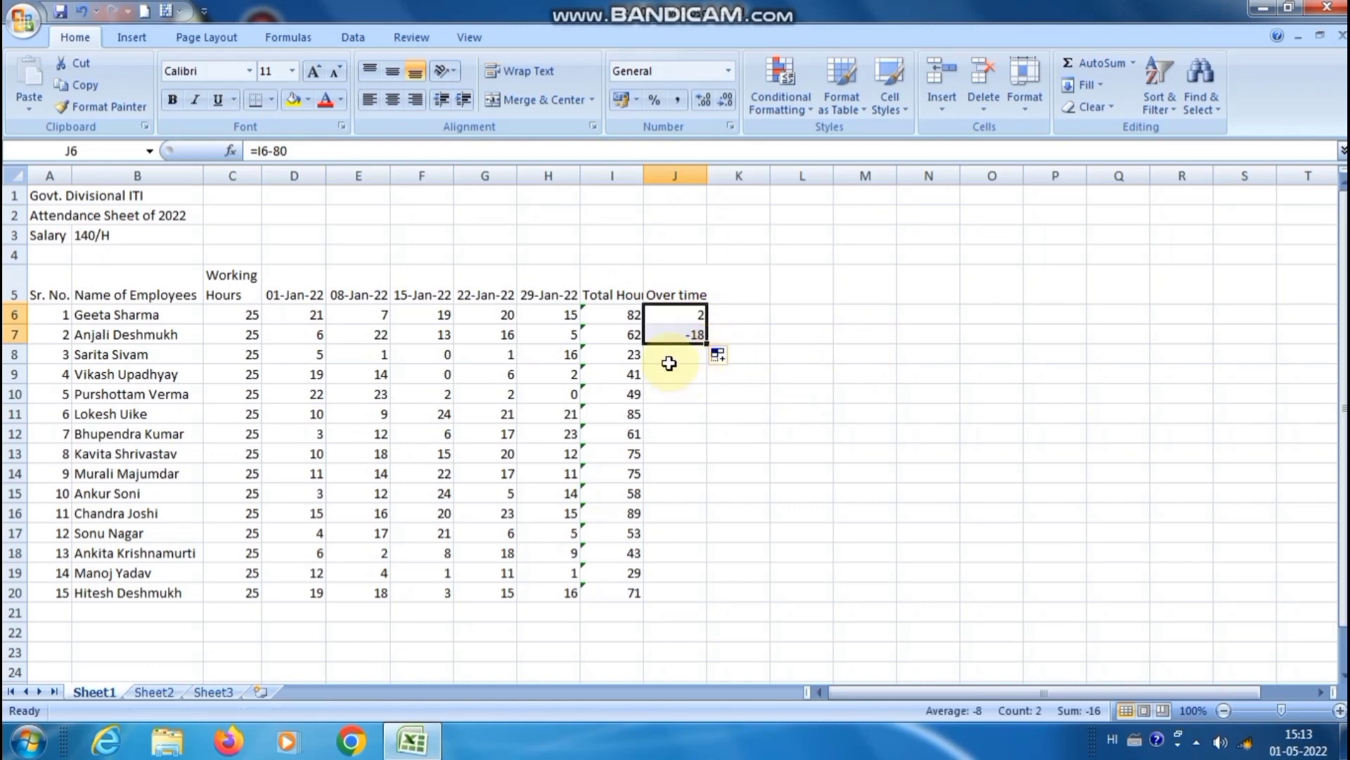
left_click(686, 335)
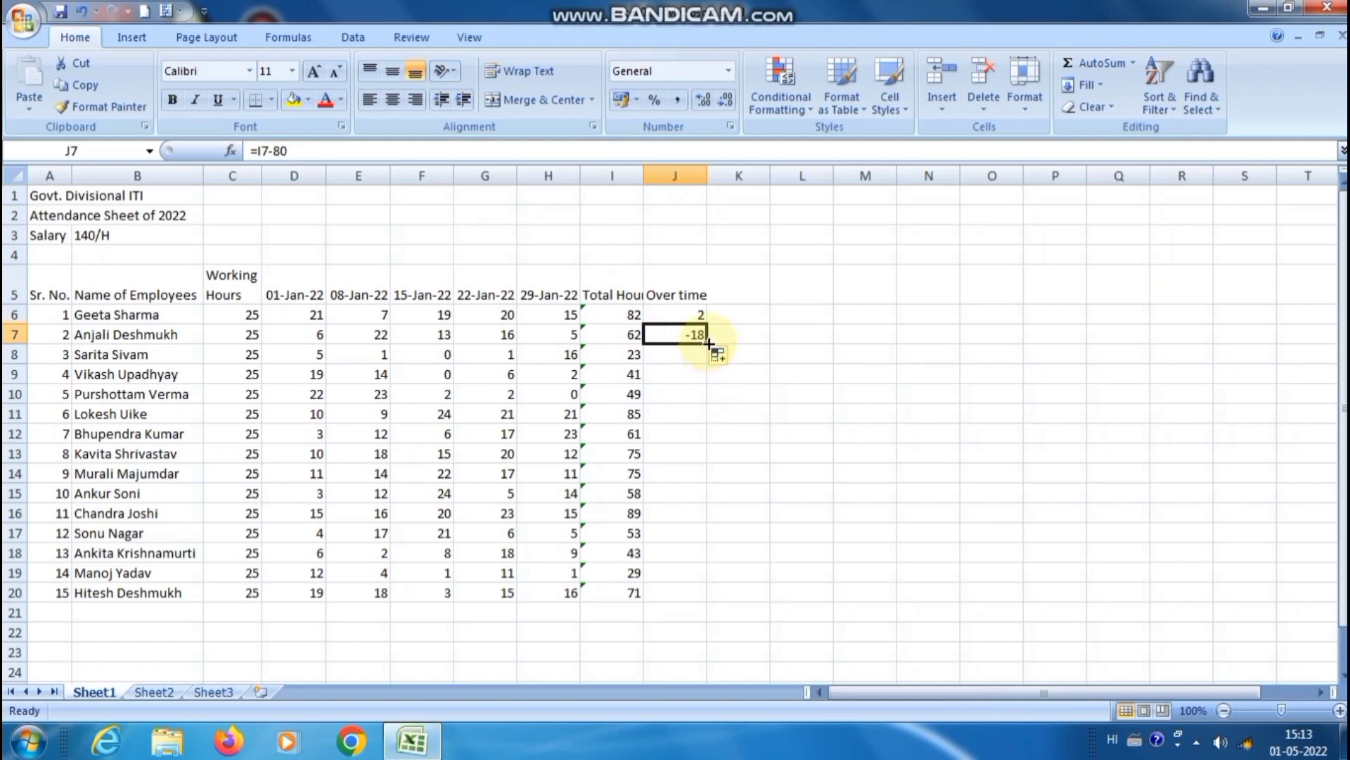
left_click_drag(706, 344, 711, 600)
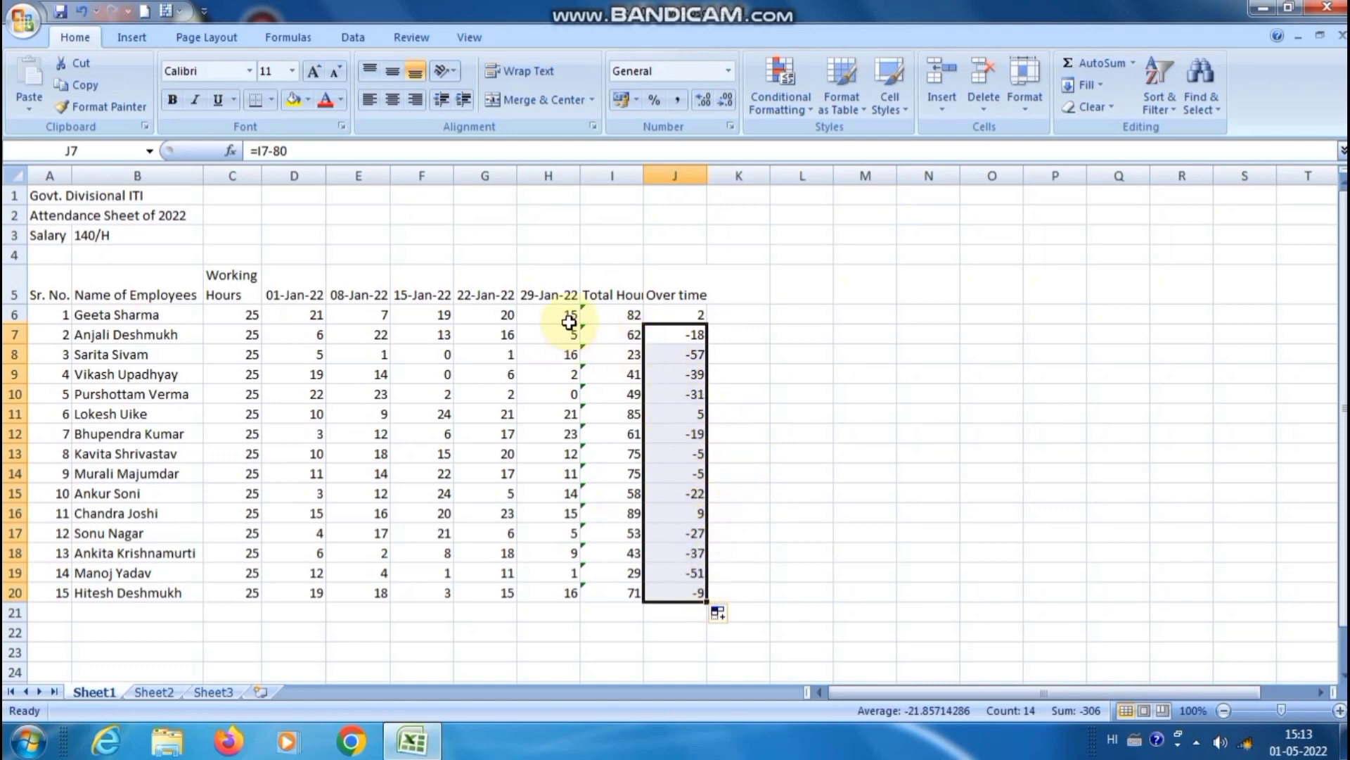
- Review the results in J6:J10, and undo the subtraction formula and its fills in the Over time column
left_click(685, 315)
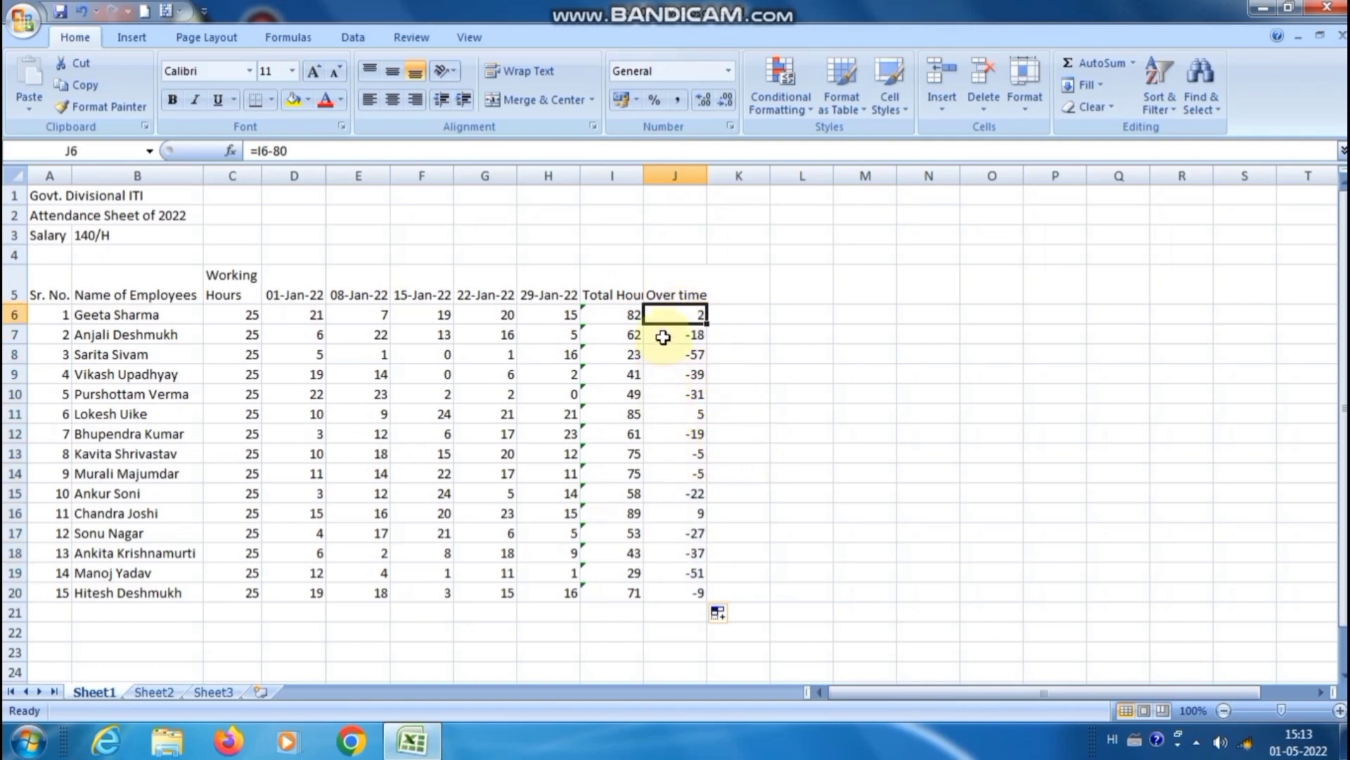
left_click_drag(663, 337, 665, 384)
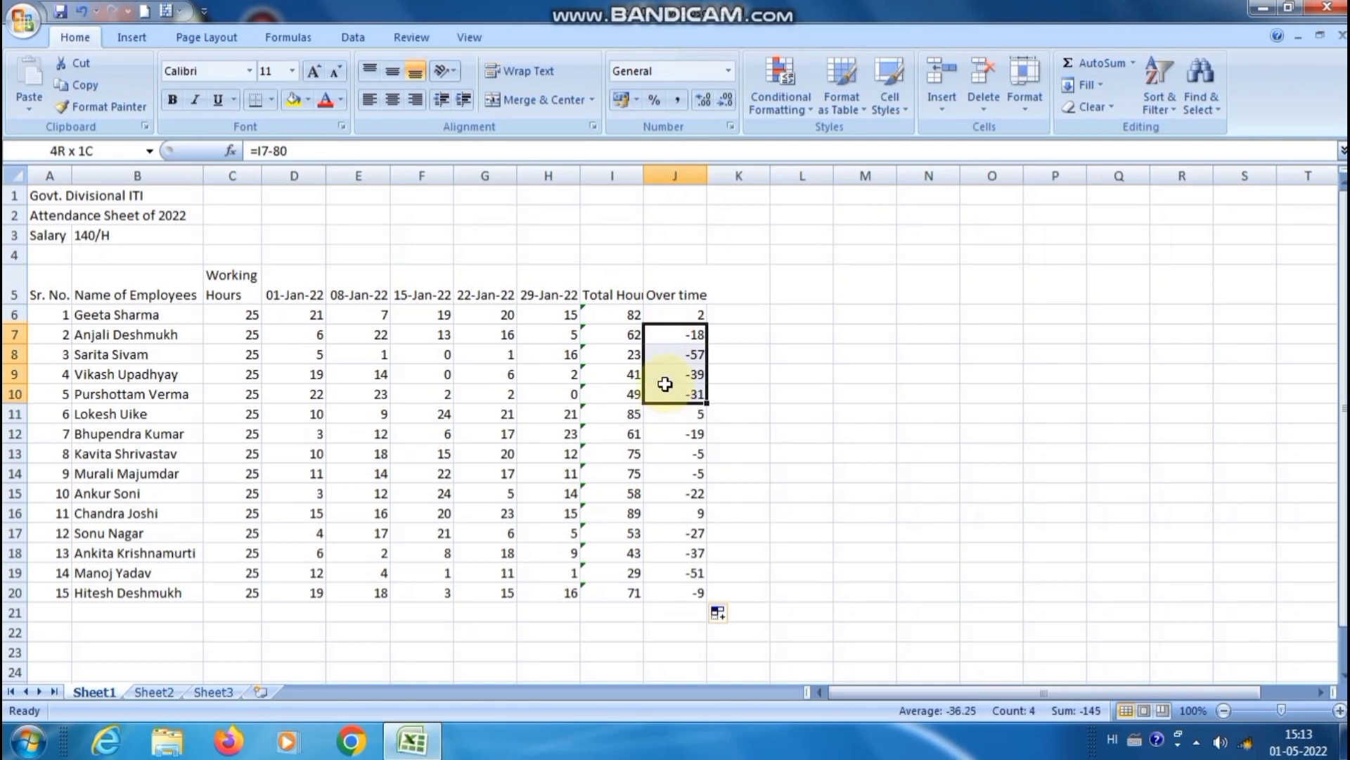
key("ctrl+z")
key("ctrl+z")
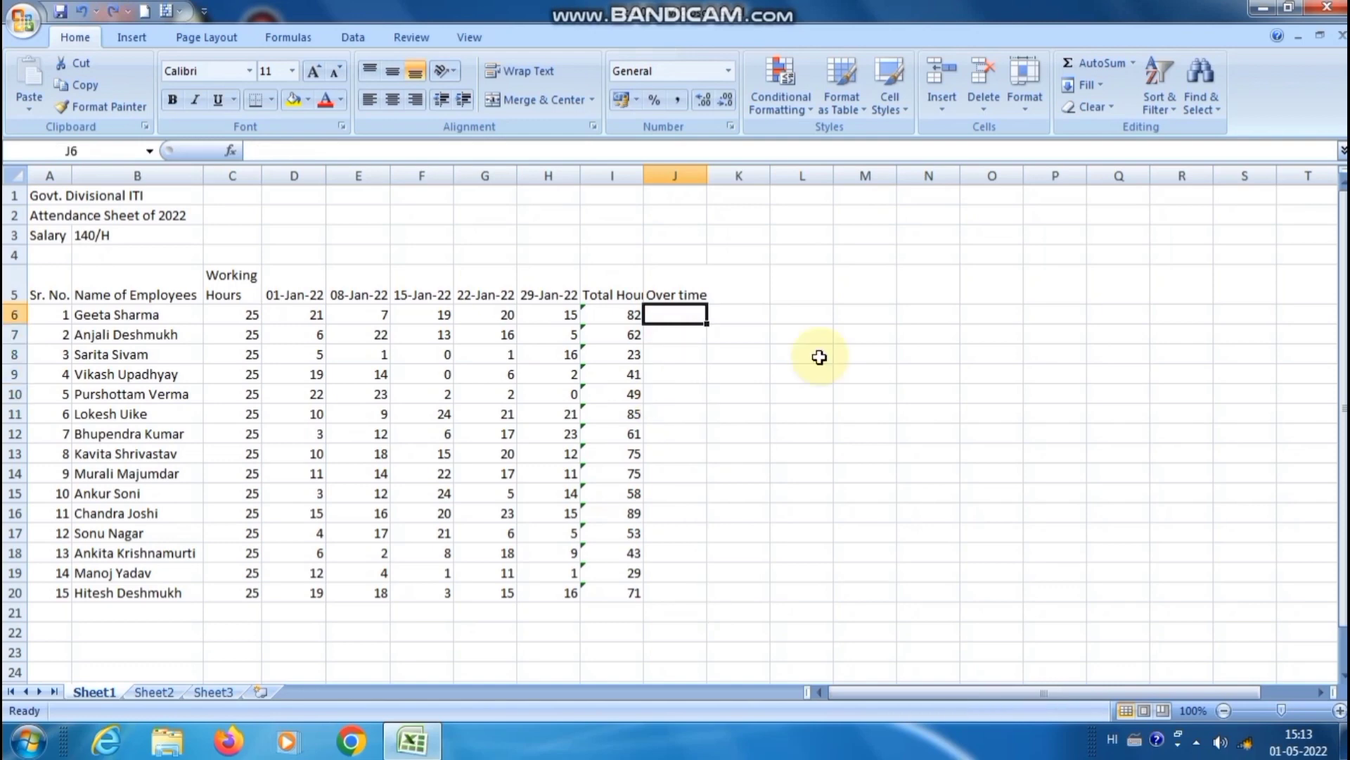
- Enter the formula =IF(I6>80, I6-80,0) in J6 to calculate the first employee's overtime
type("=")
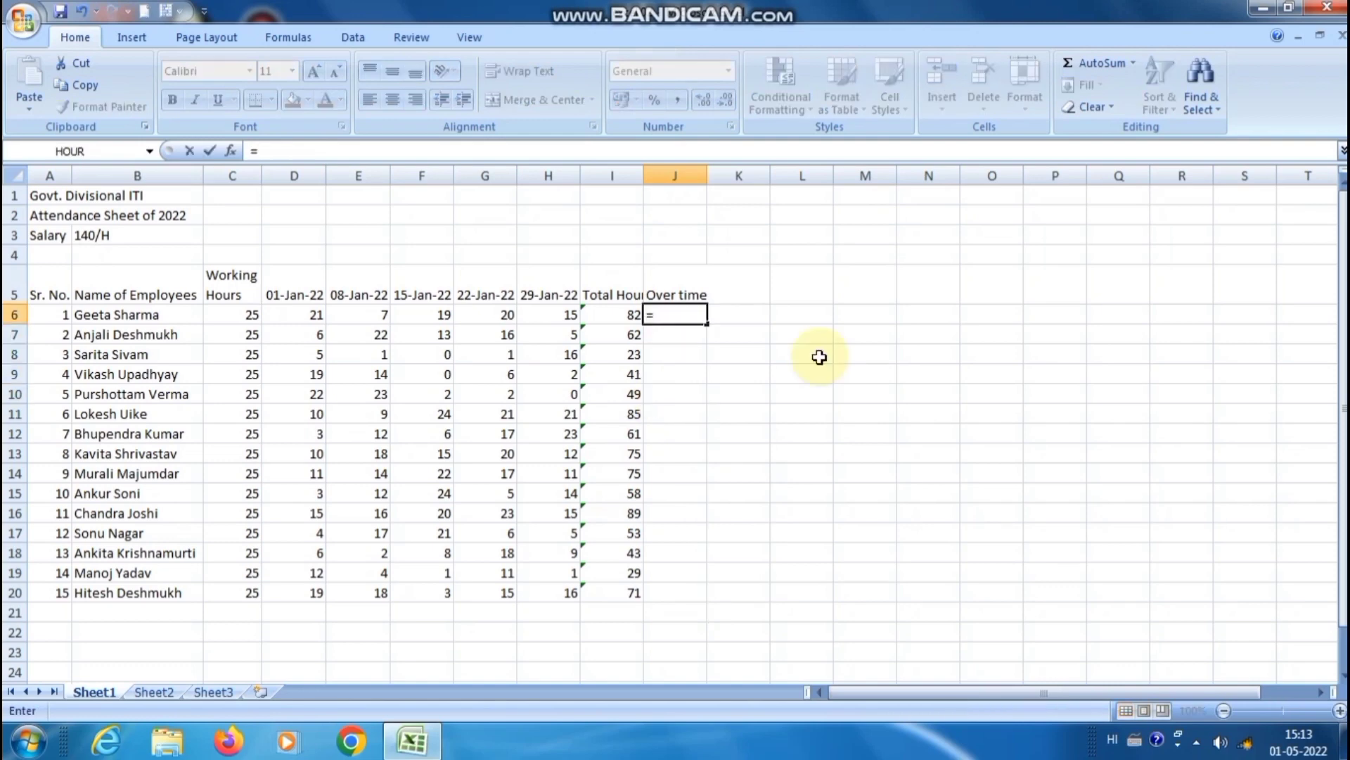
type("if")
key("Tab")
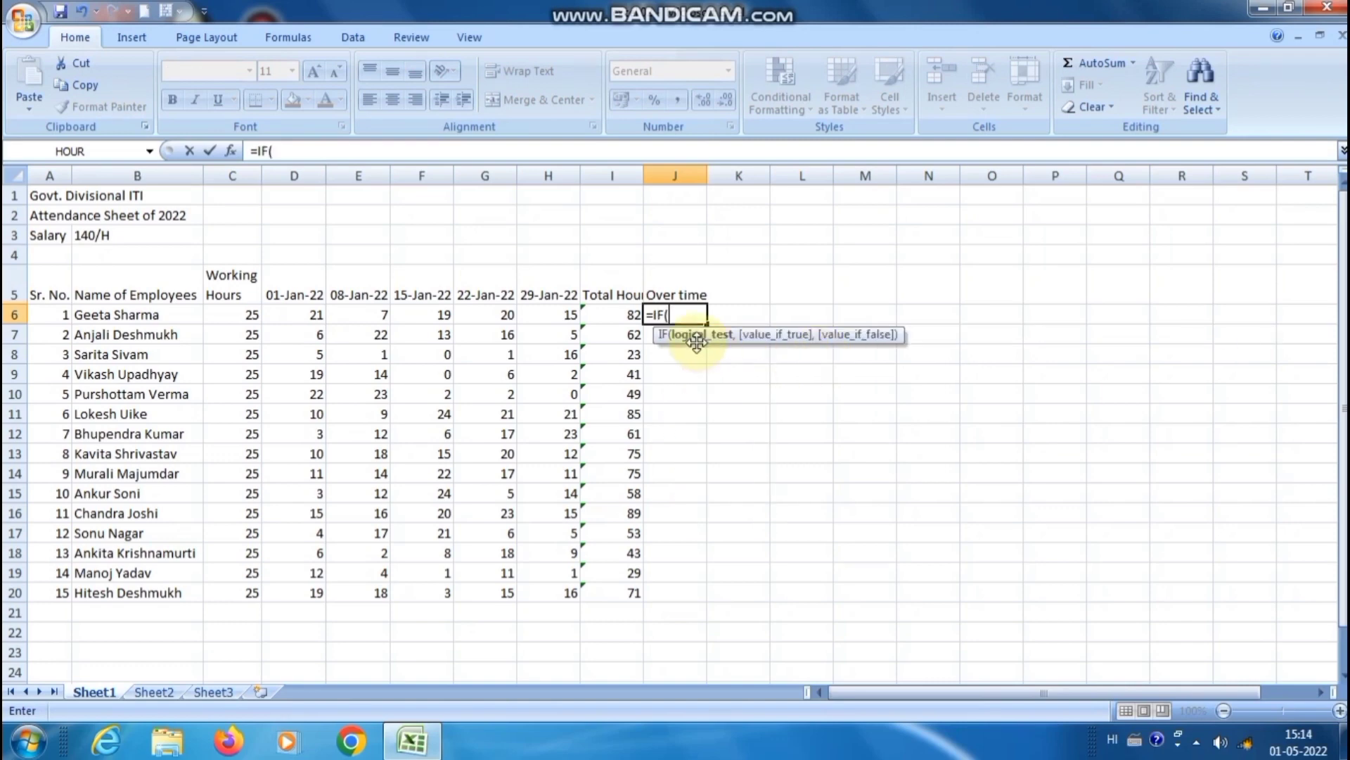
left_click(625, 316)
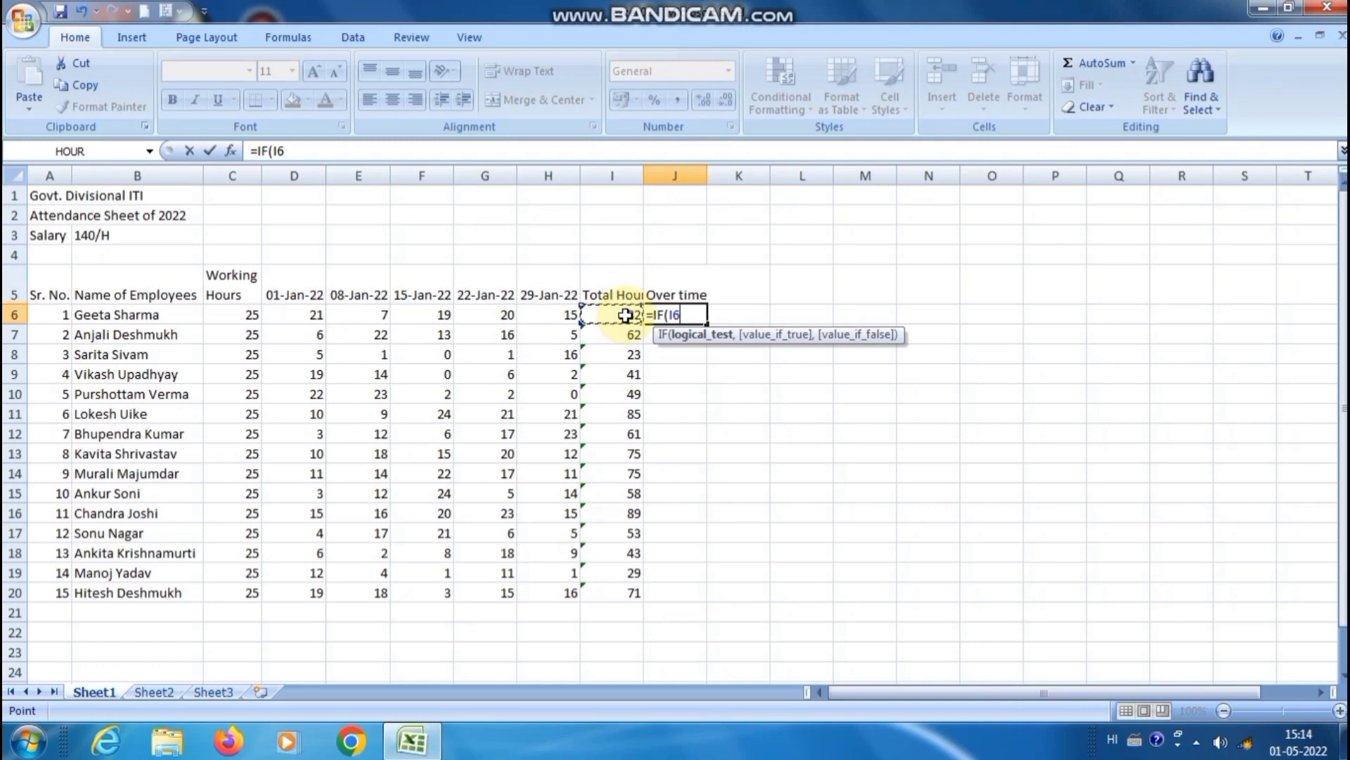
type(">80,")
key("BackSpace")
type(",")
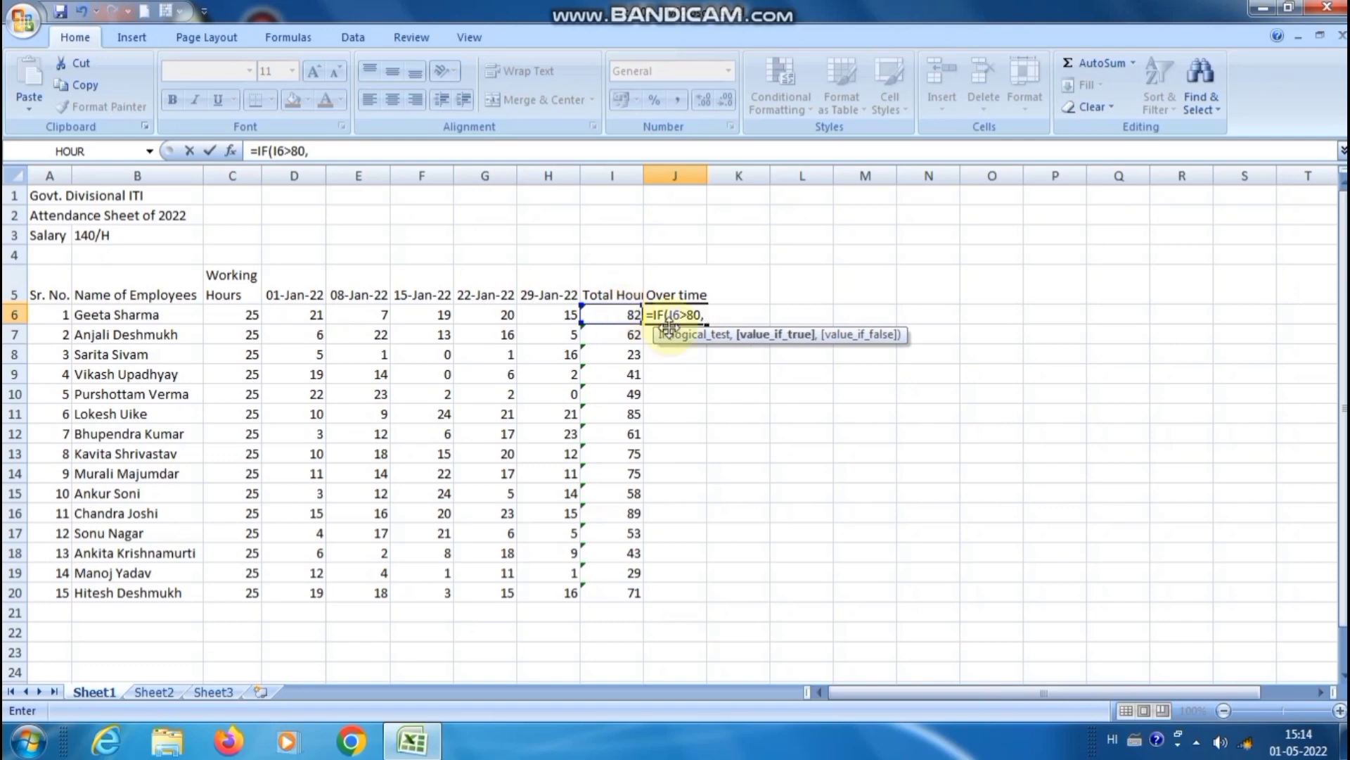
left_click(612, 317)
type("-80,")
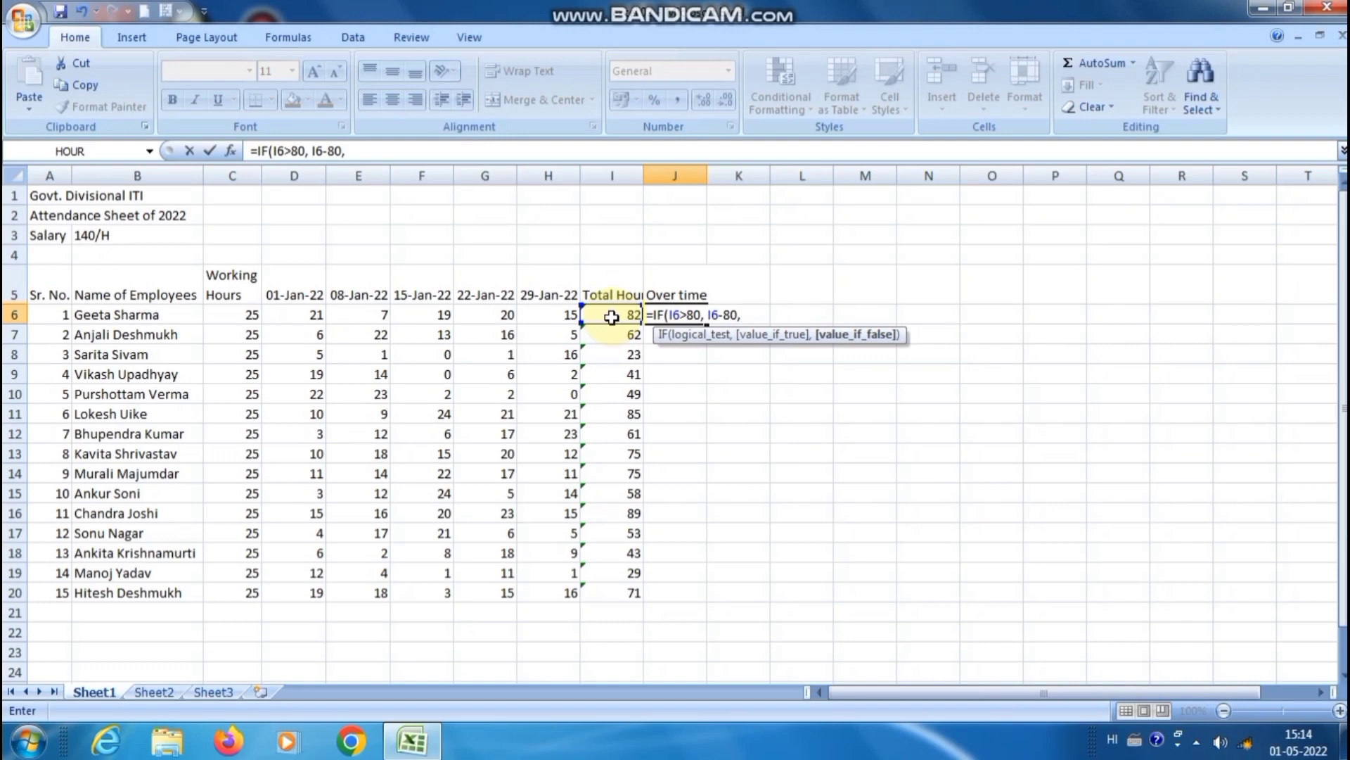
type("0)")
key("Return")
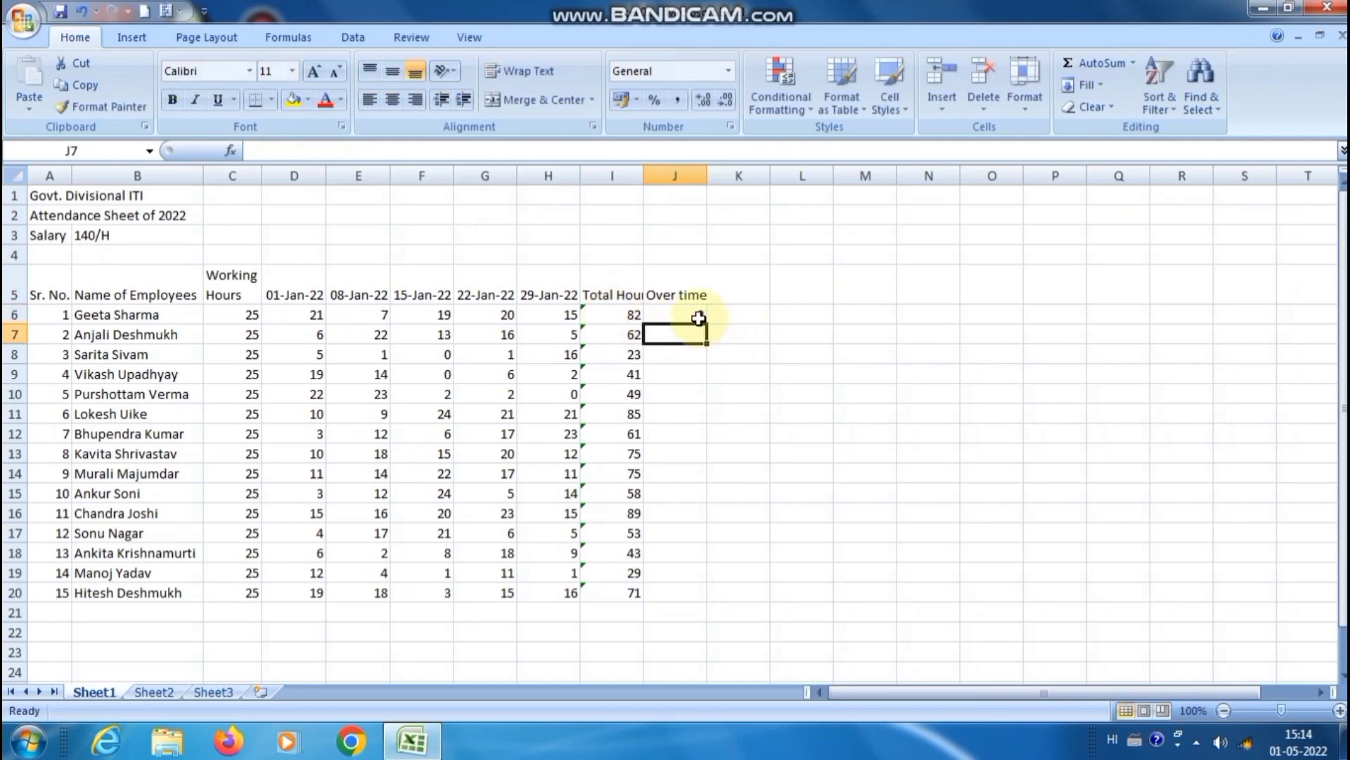
- Fill the IF overtime formula from J6 down to J20 and check the copied formulas in J7, J11 and J16
left_click(692, 314)
left_click_drag(707, 324, 706, 593)
left_click(673, 331)
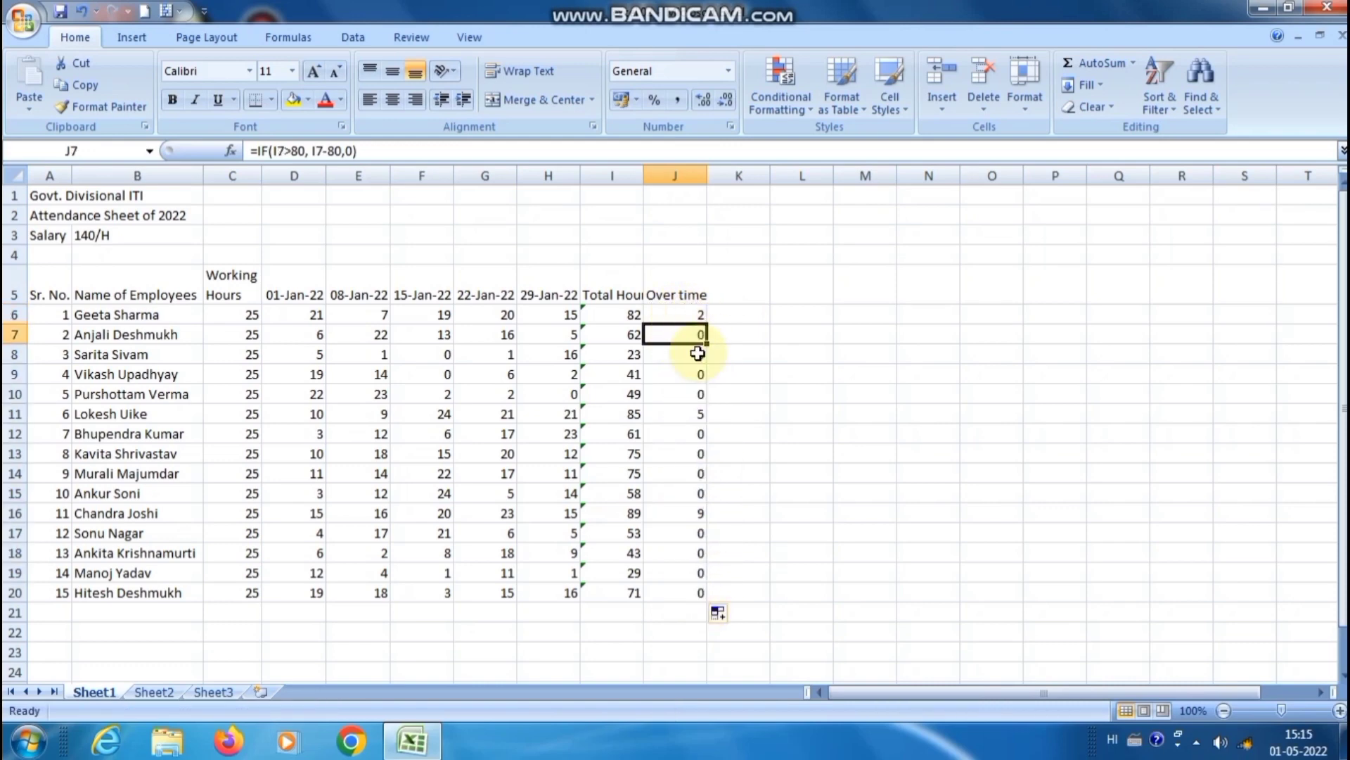
left_click(681, 413)
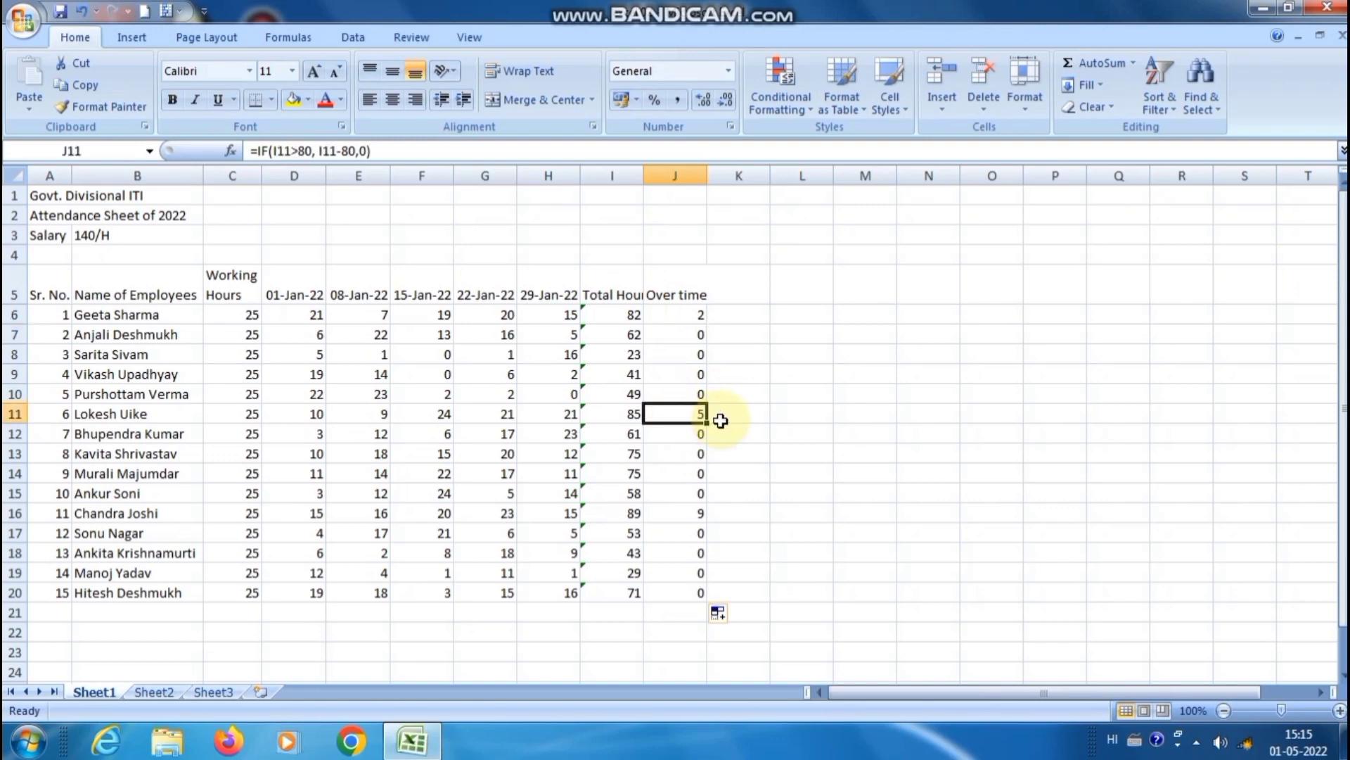
left_click(683, 510)
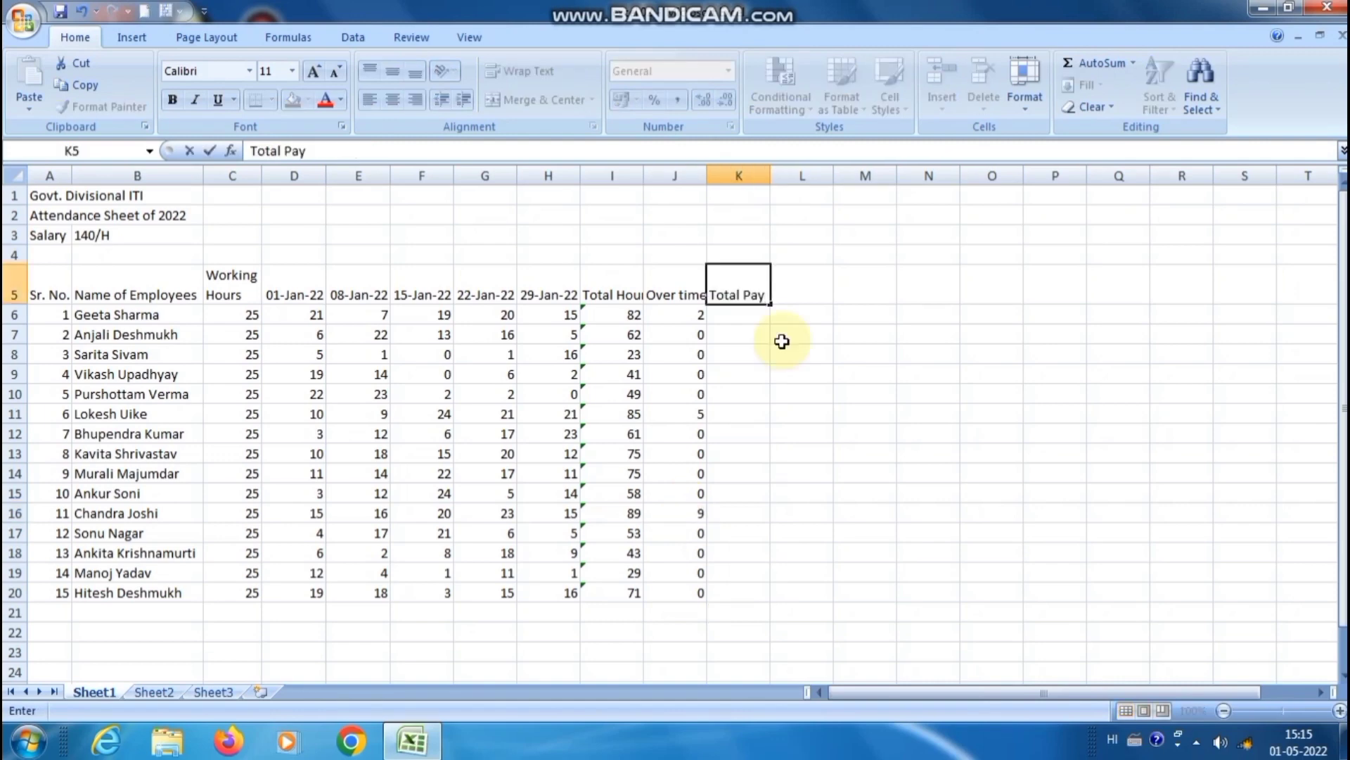
- Enter the header Total Pay in K5 and calculate it with =I6*140 in K6, filled down to K20
key("Return")
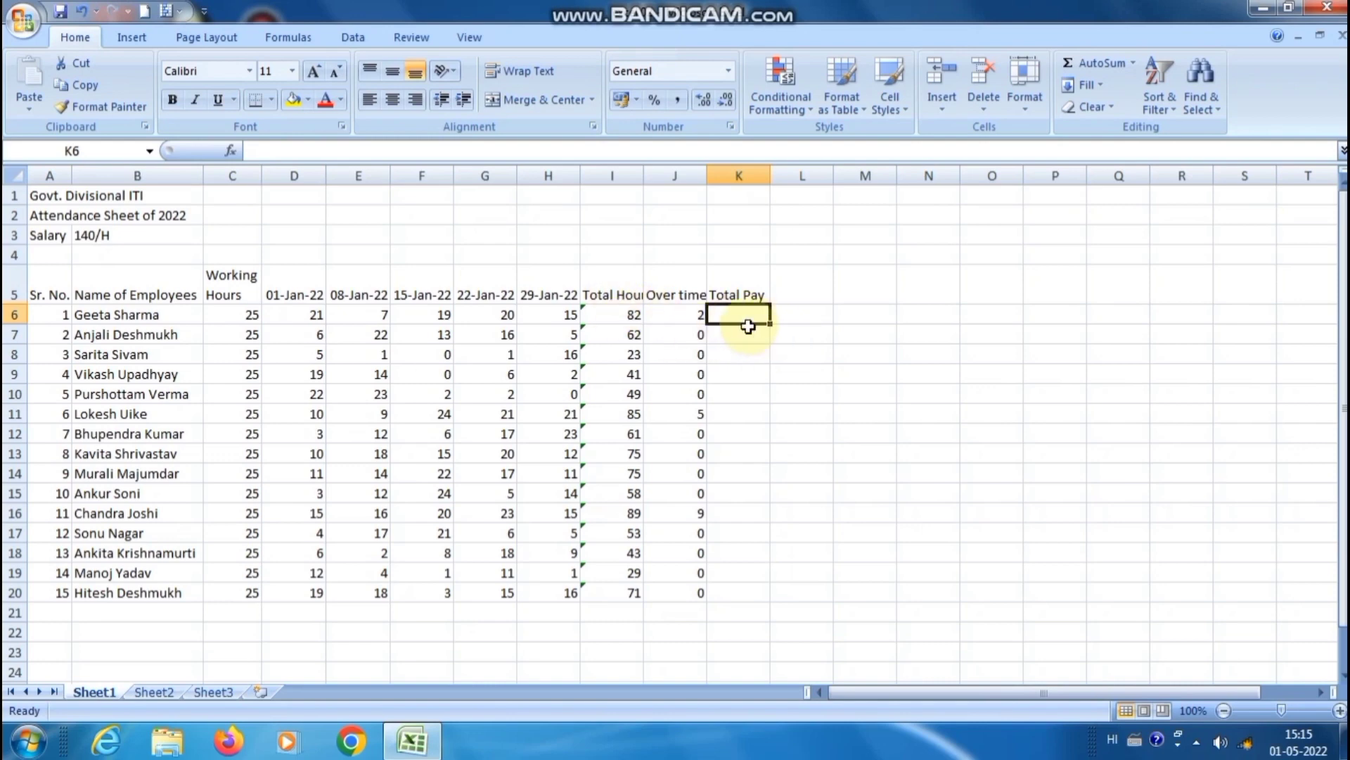
type("=")
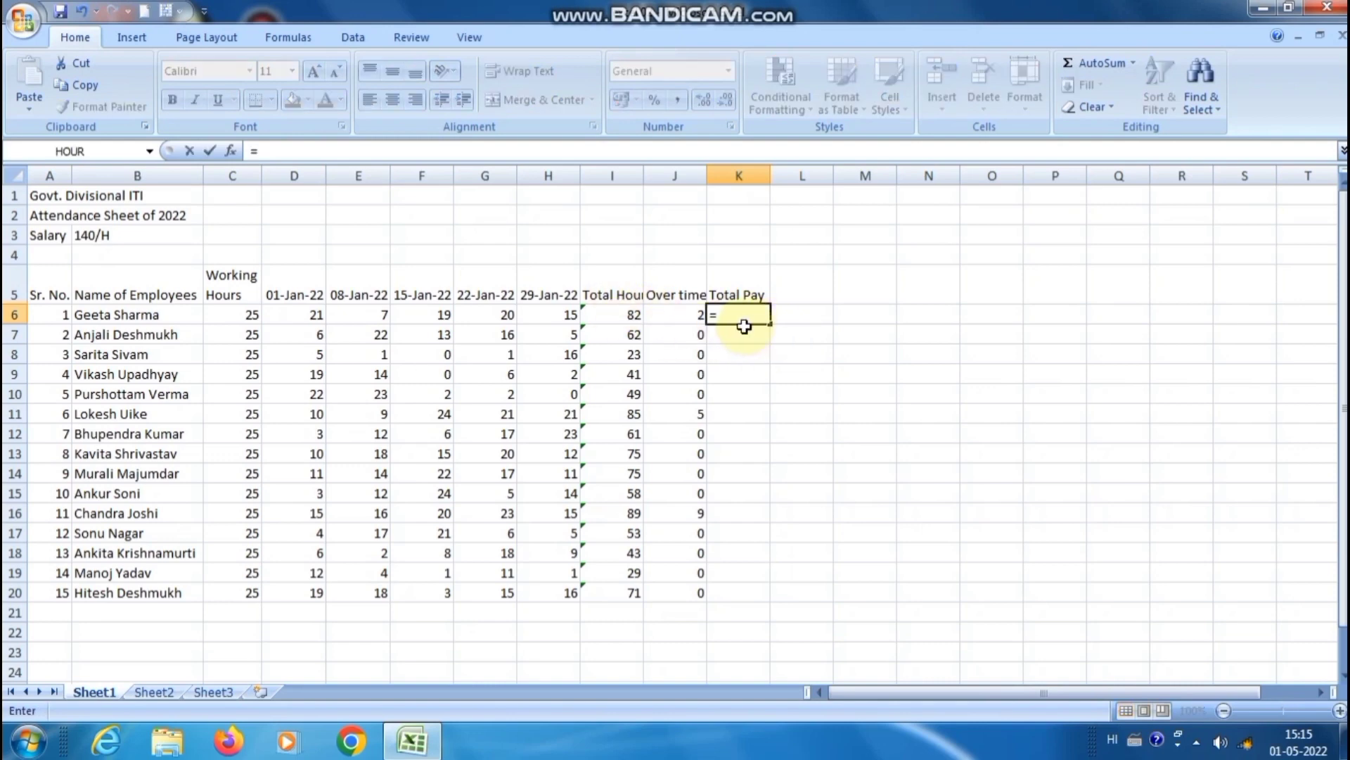
left_click(618, 314)
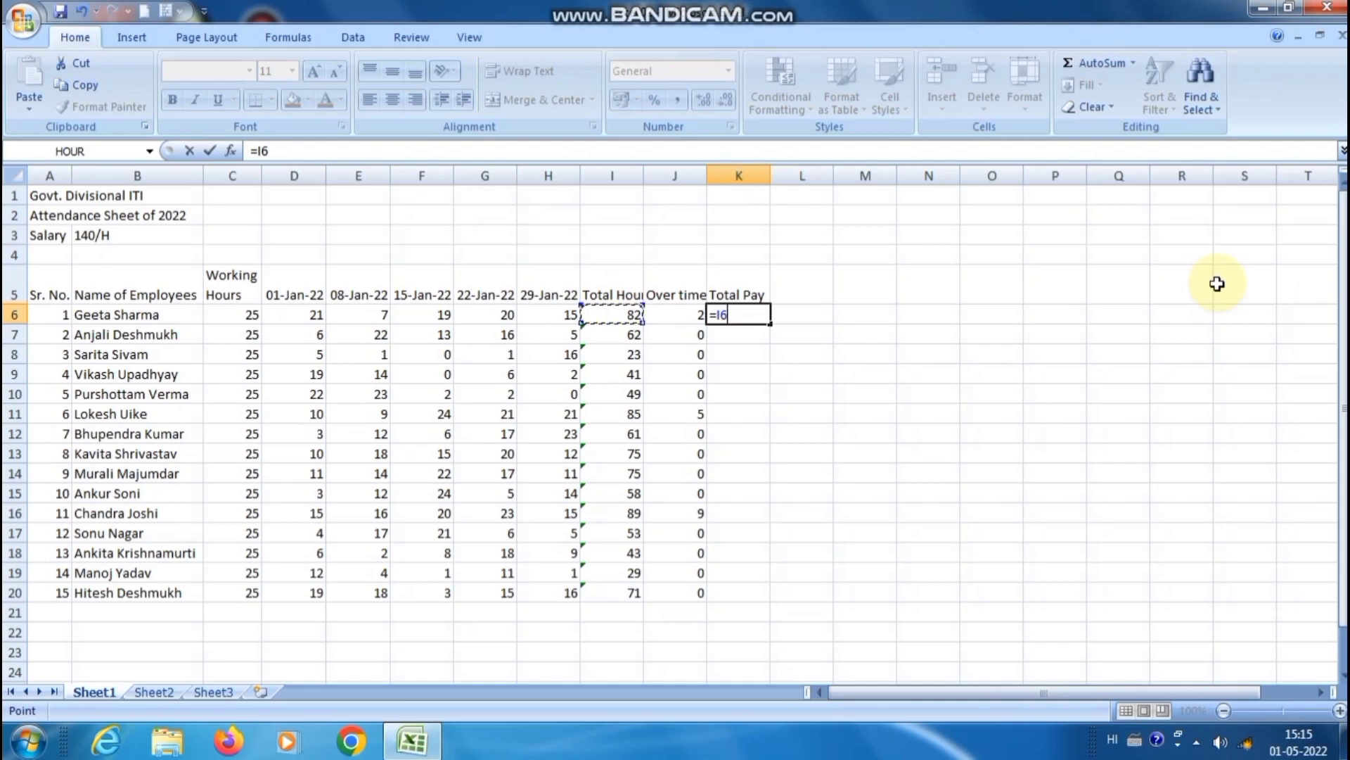
type("*140")
key("Return")
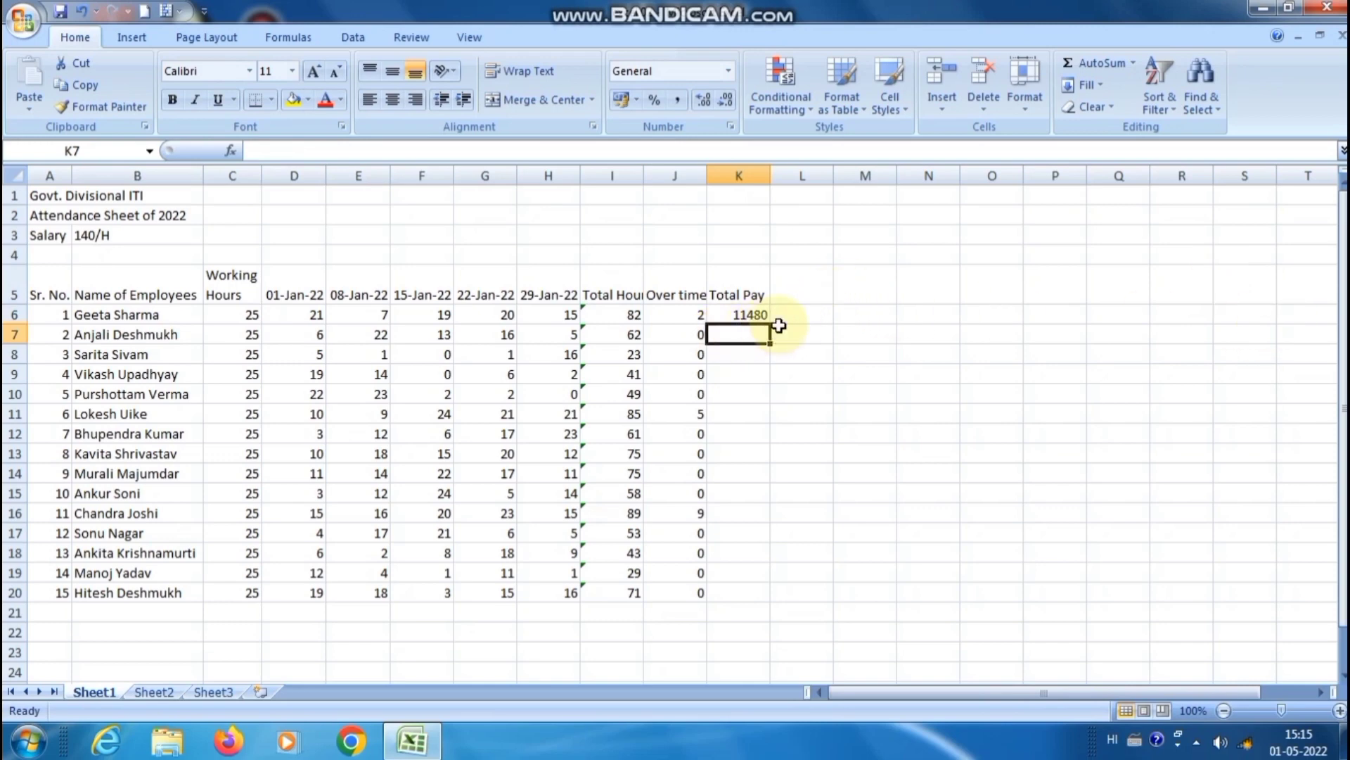
left_click(767, 313)
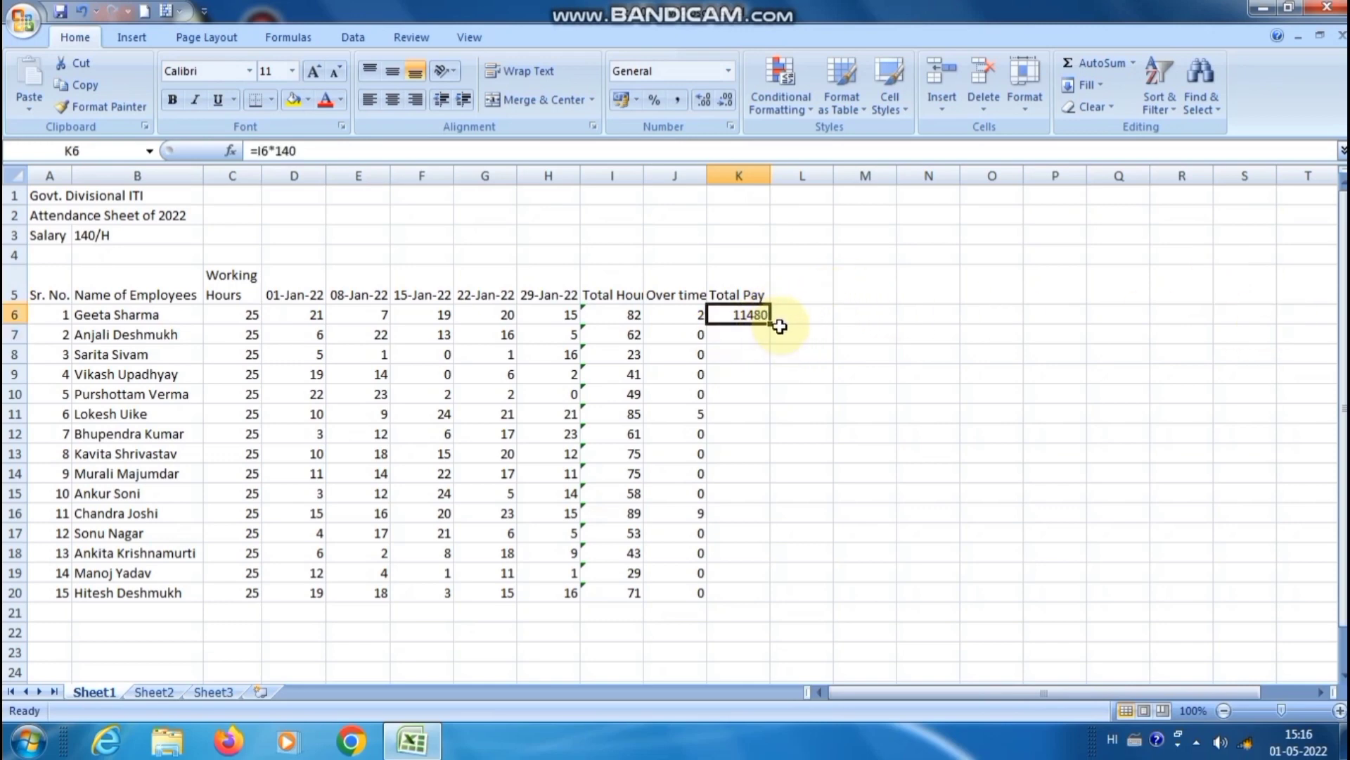
double_click(770, 324)
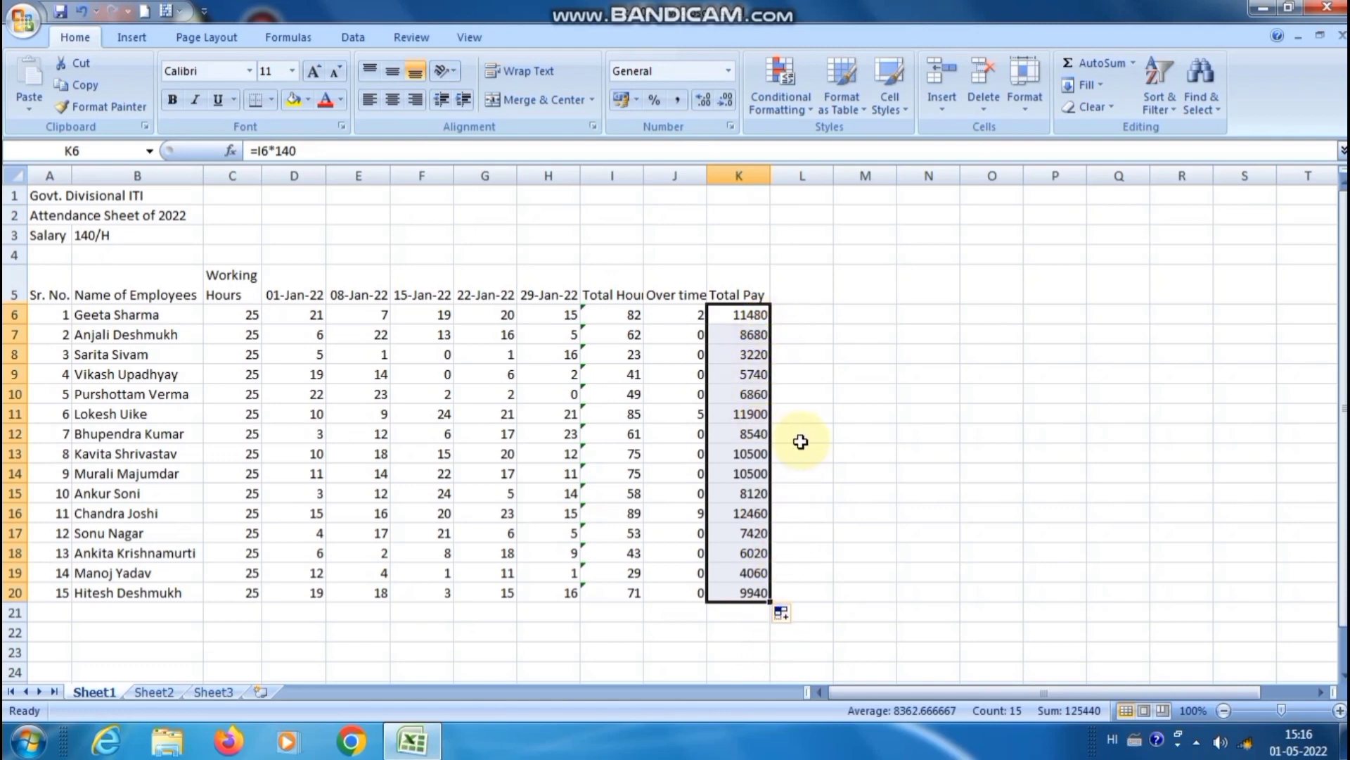
- Enter the column header Incentive in L5, beside Total Pay
left_click(796, 293)
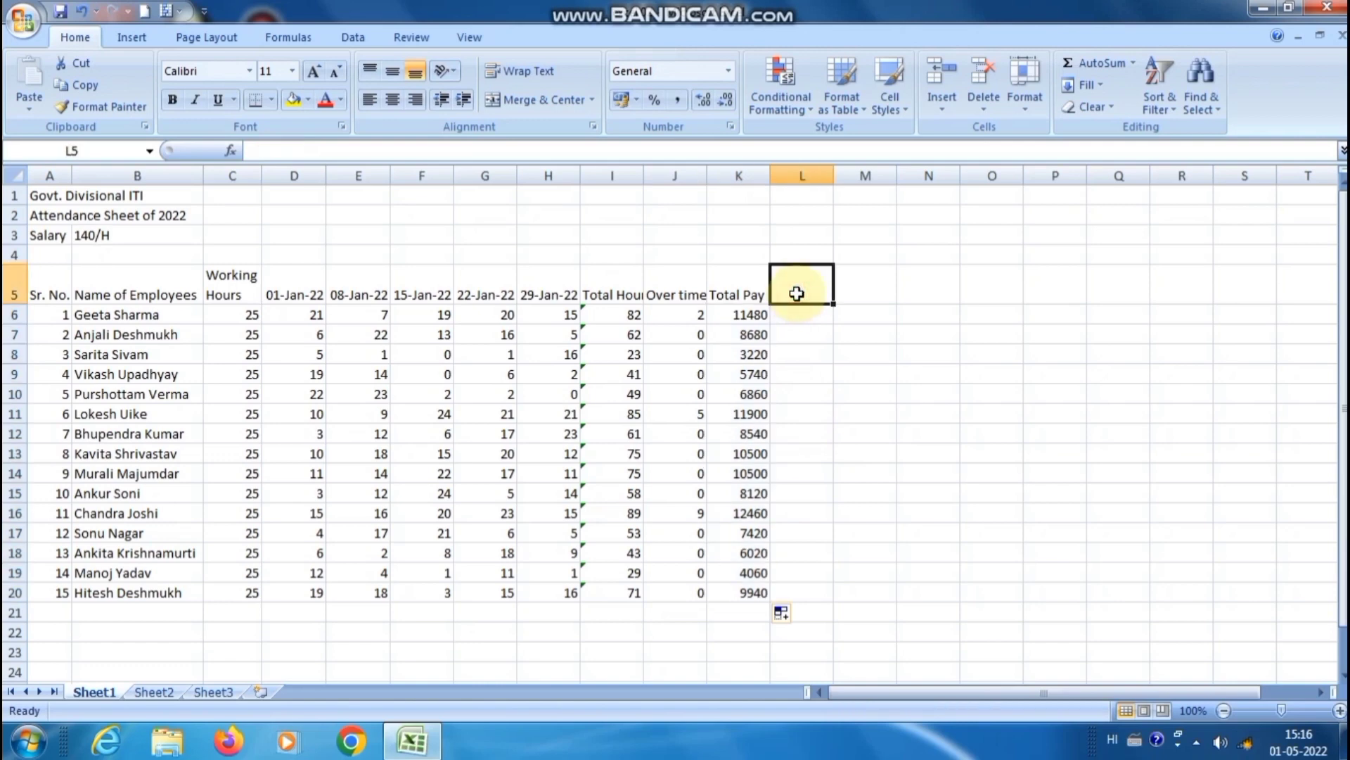
double_click(797, 294)
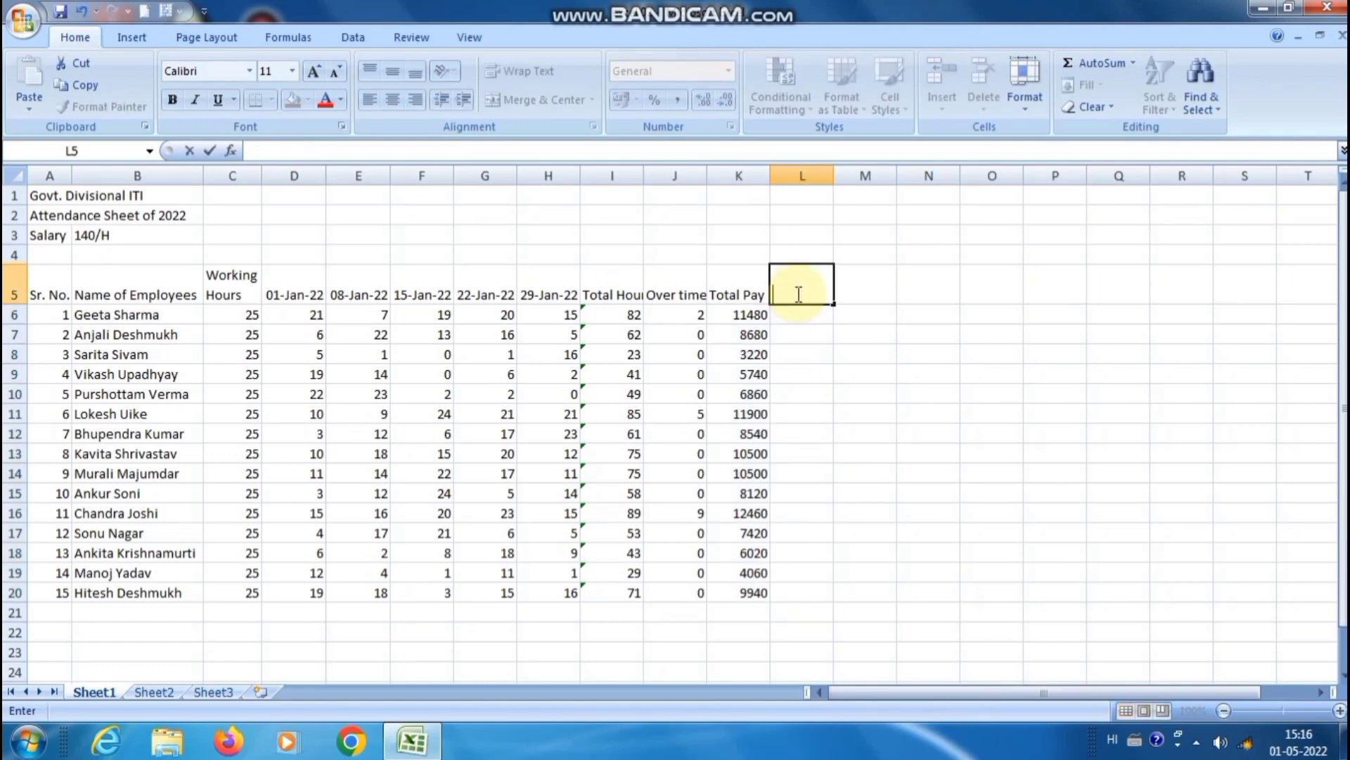
type("Incentive")
key("Return")
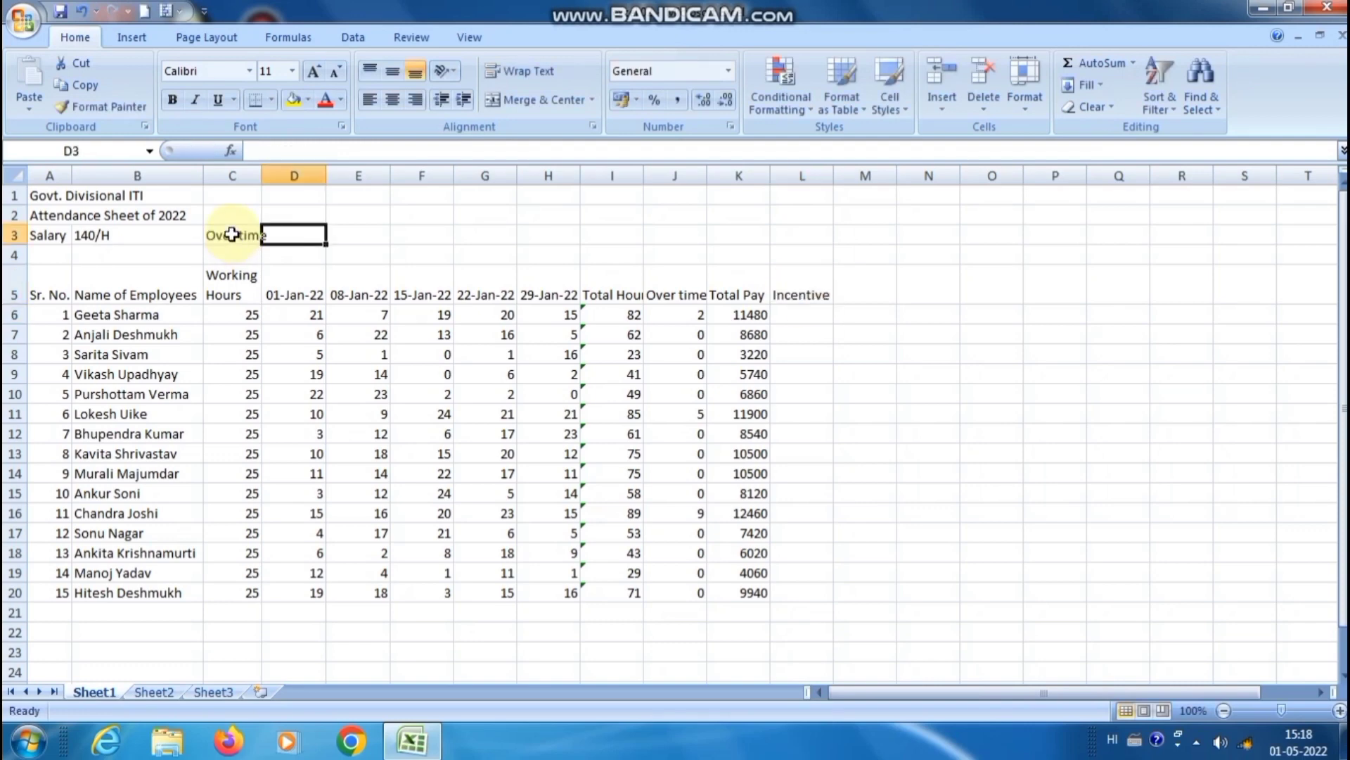
- Enter the overtime rate 140*0.7 in D3, beside the Over time label in C3
left_click(232, 235)
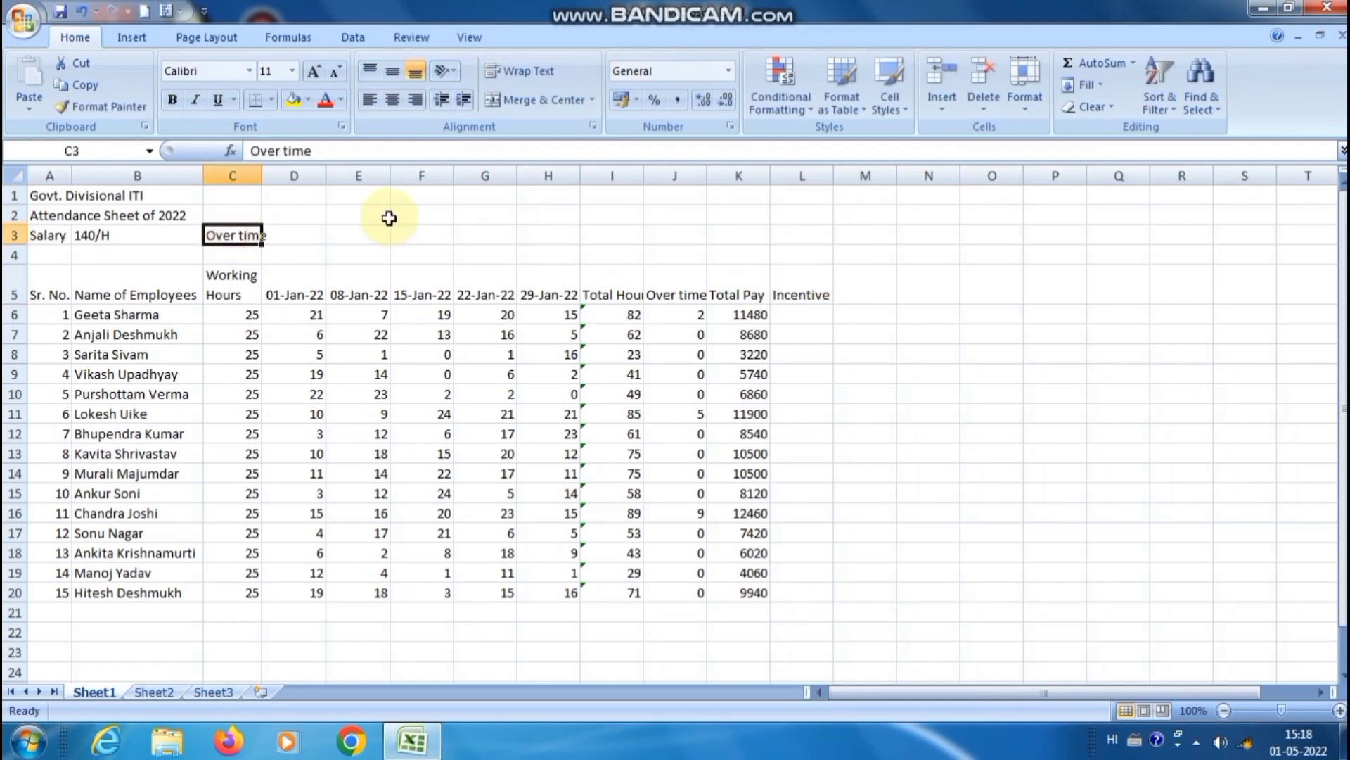
left_click(292, 242)
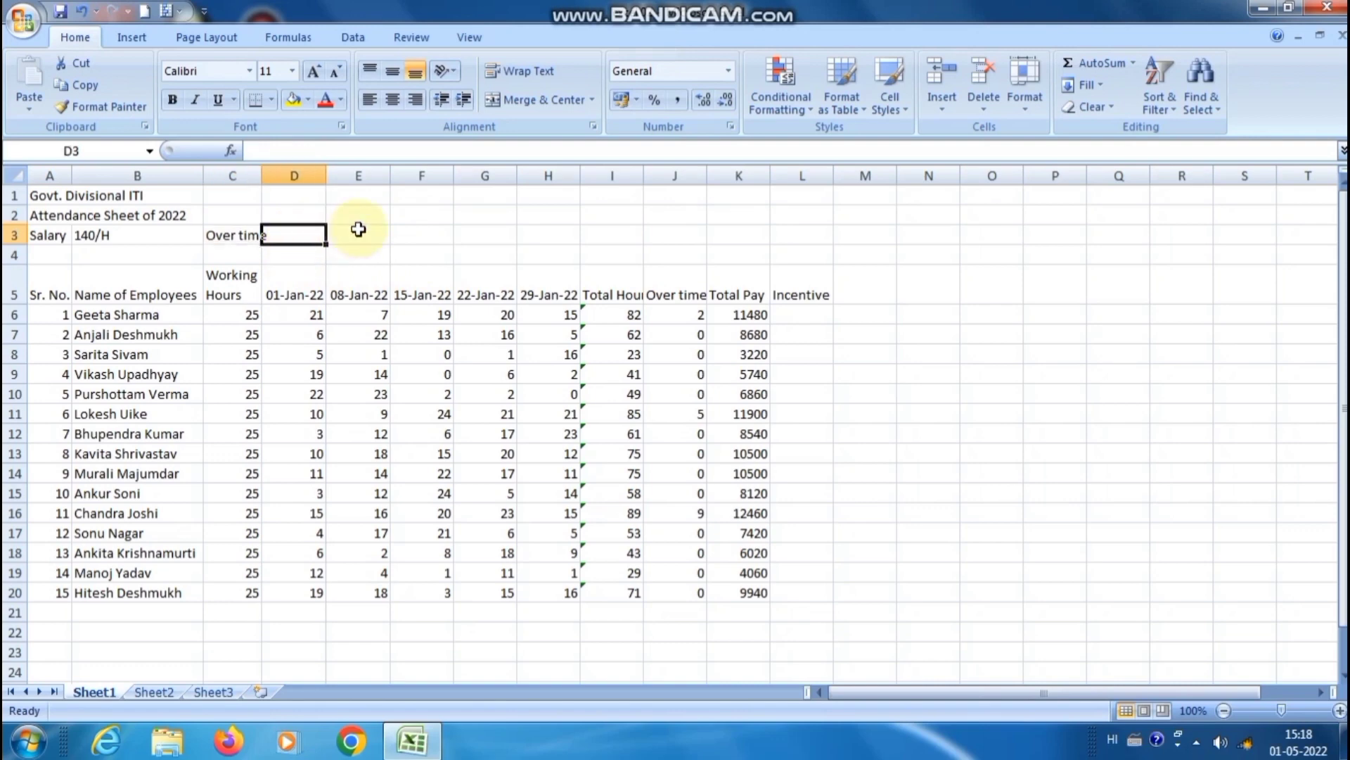
type("14")
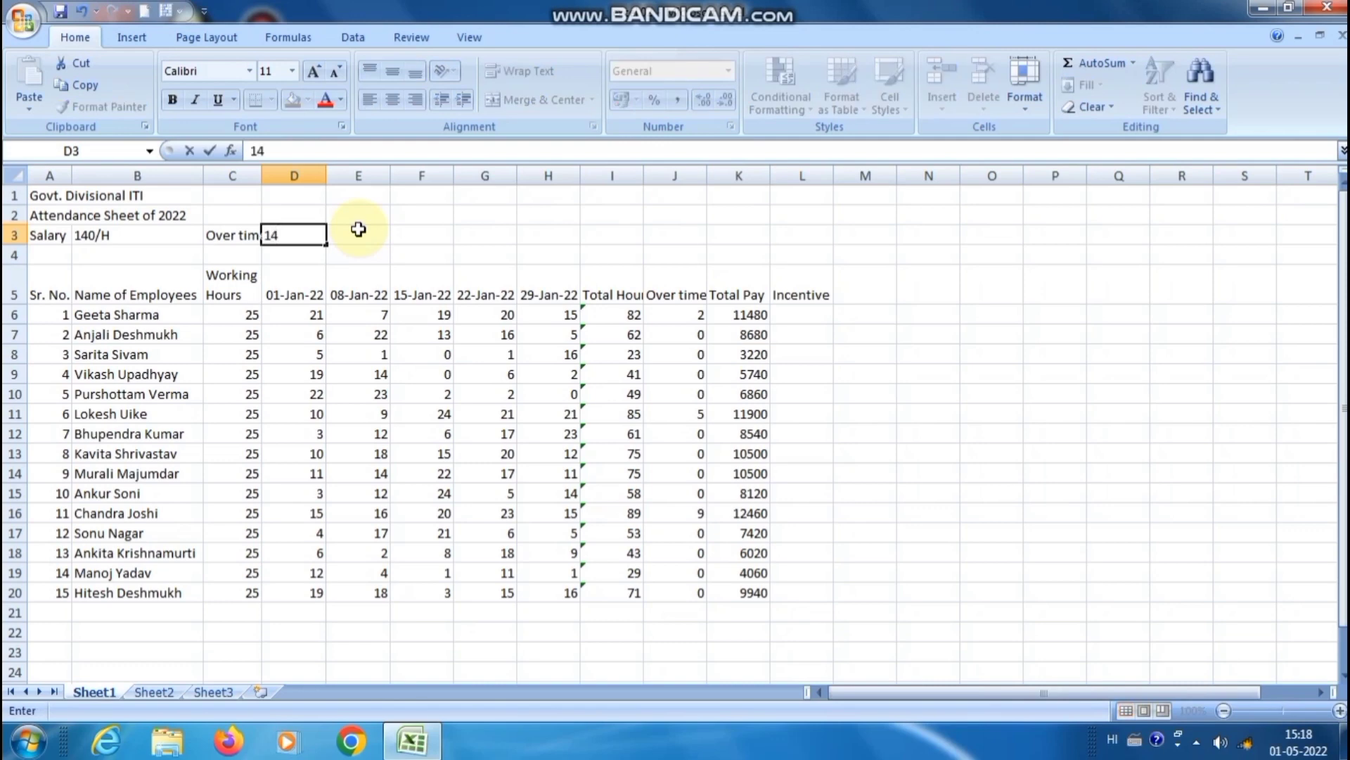
type("0*0.7")
key("Return")
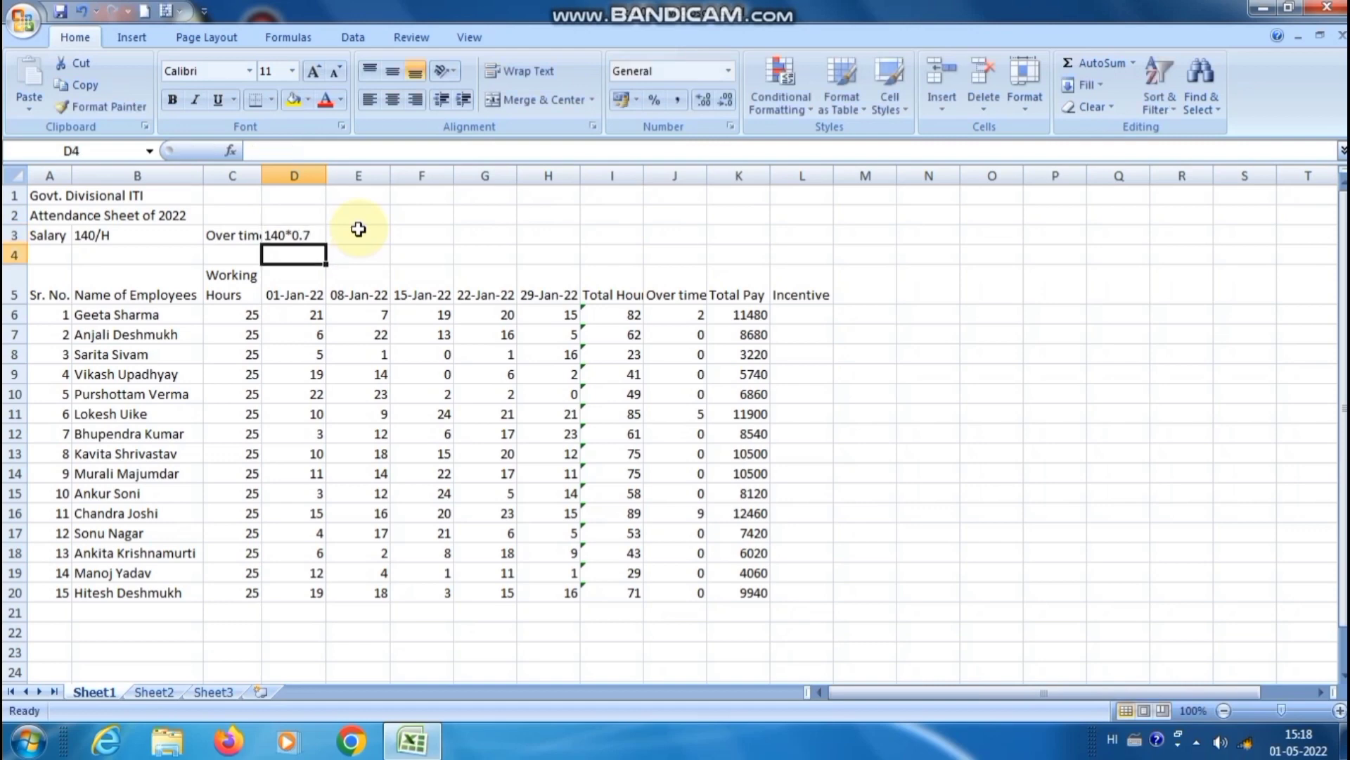
- Turn the overtime rate in D3 into the formula =140*0.7 and select the cell to check it
left_click(296, 235)
left_click(251, 151)
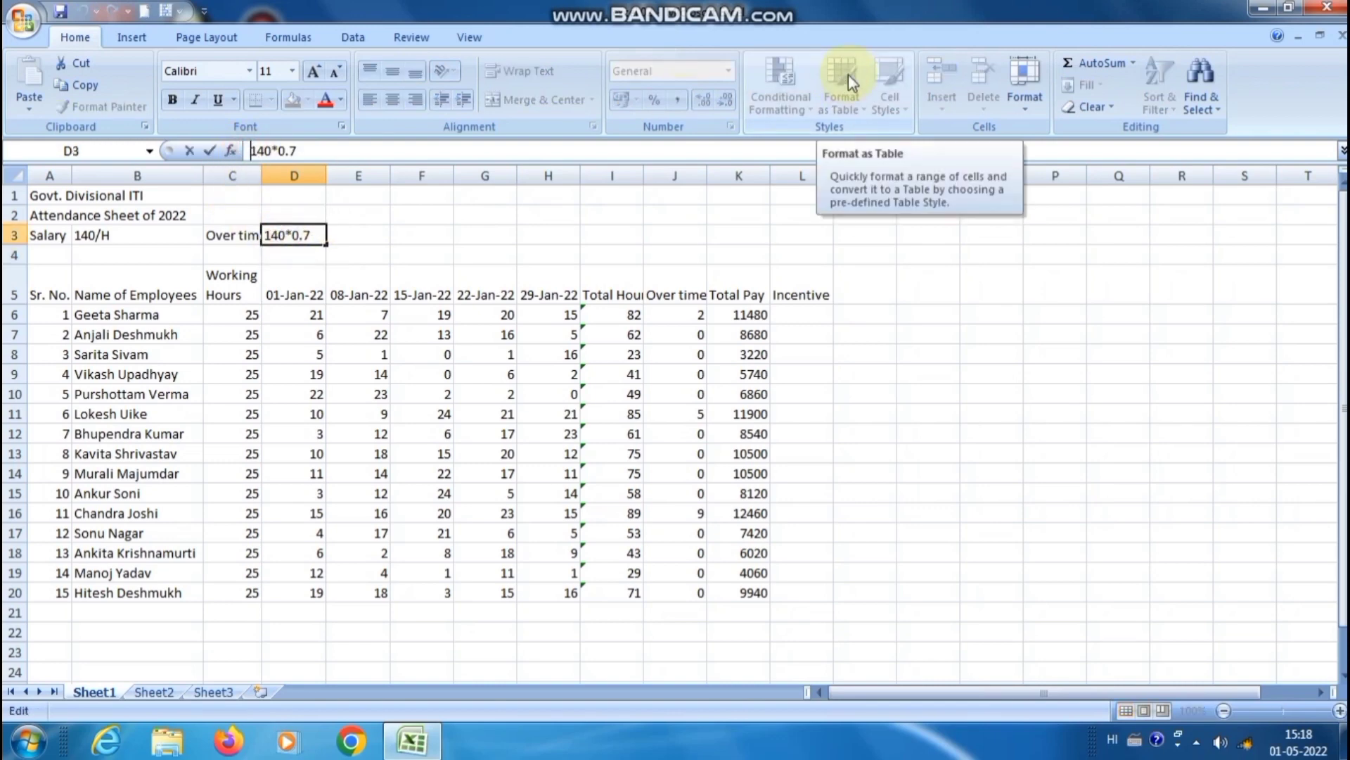
type("=")
key("Return")
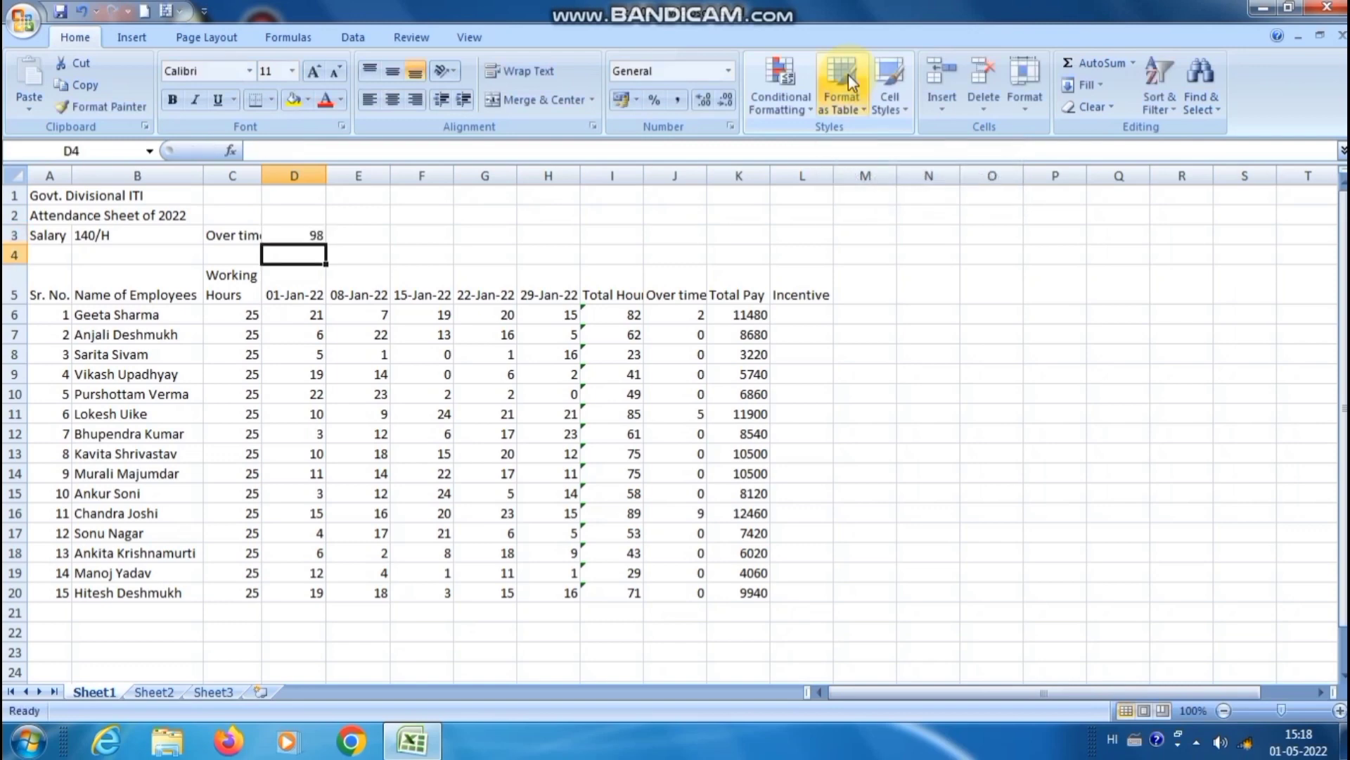
left_click(305, 235)
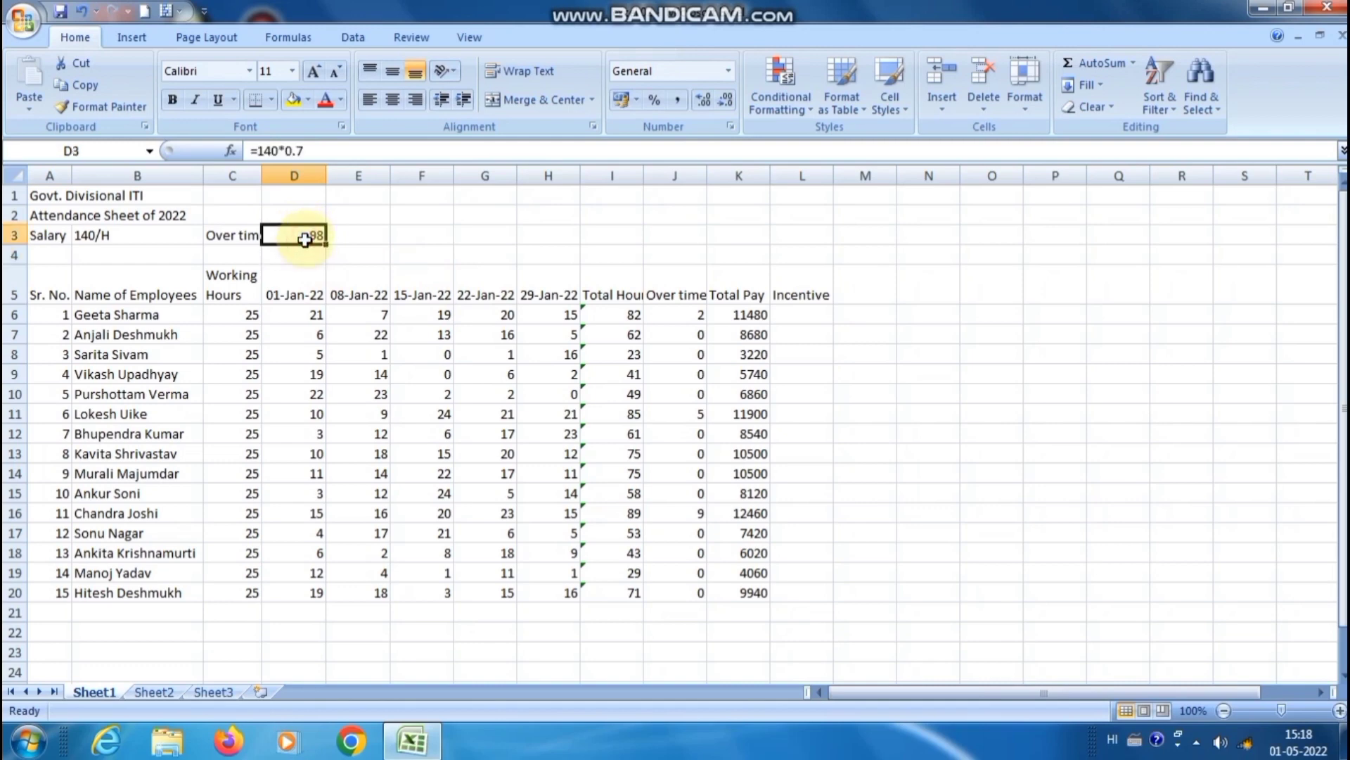
- Calculate the incentive in L6 with =J6*98 and fill the formula down to L20
left_click(800, 318)
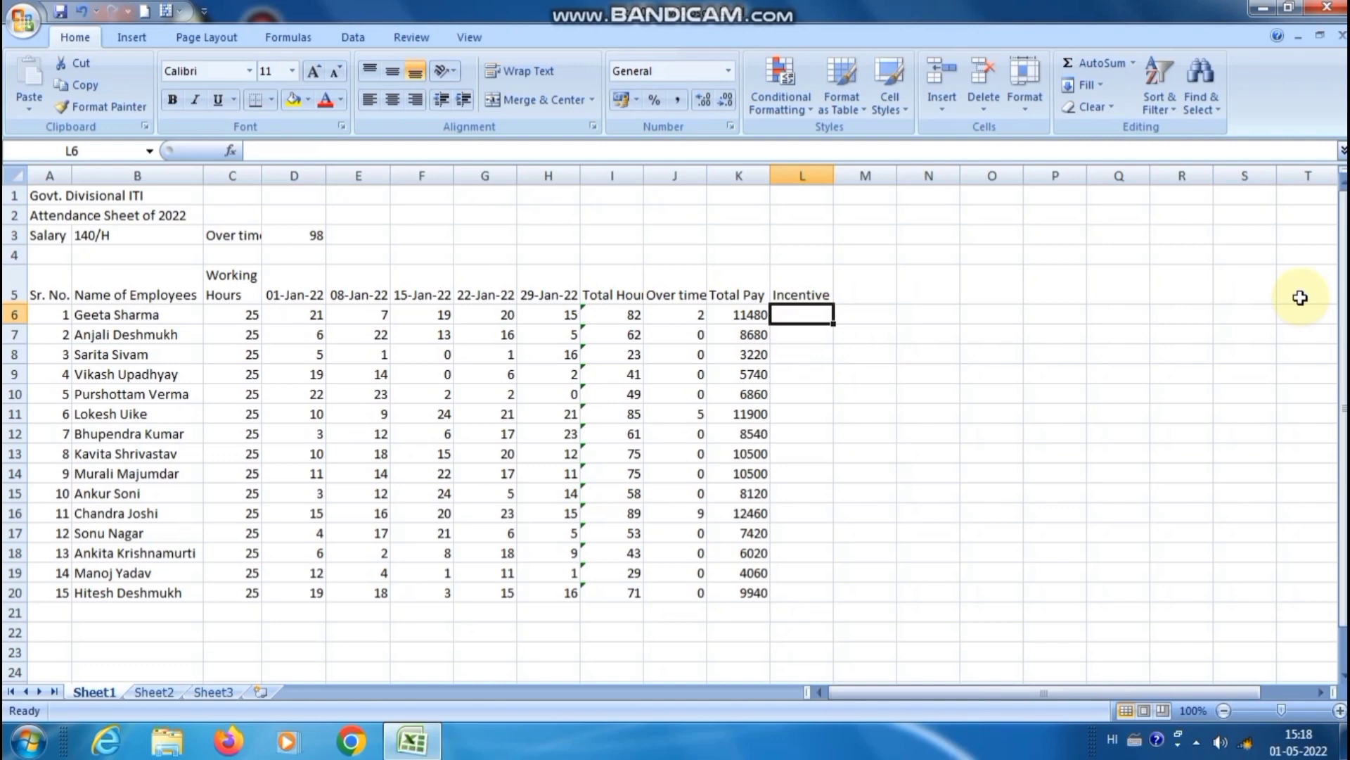
type("=")
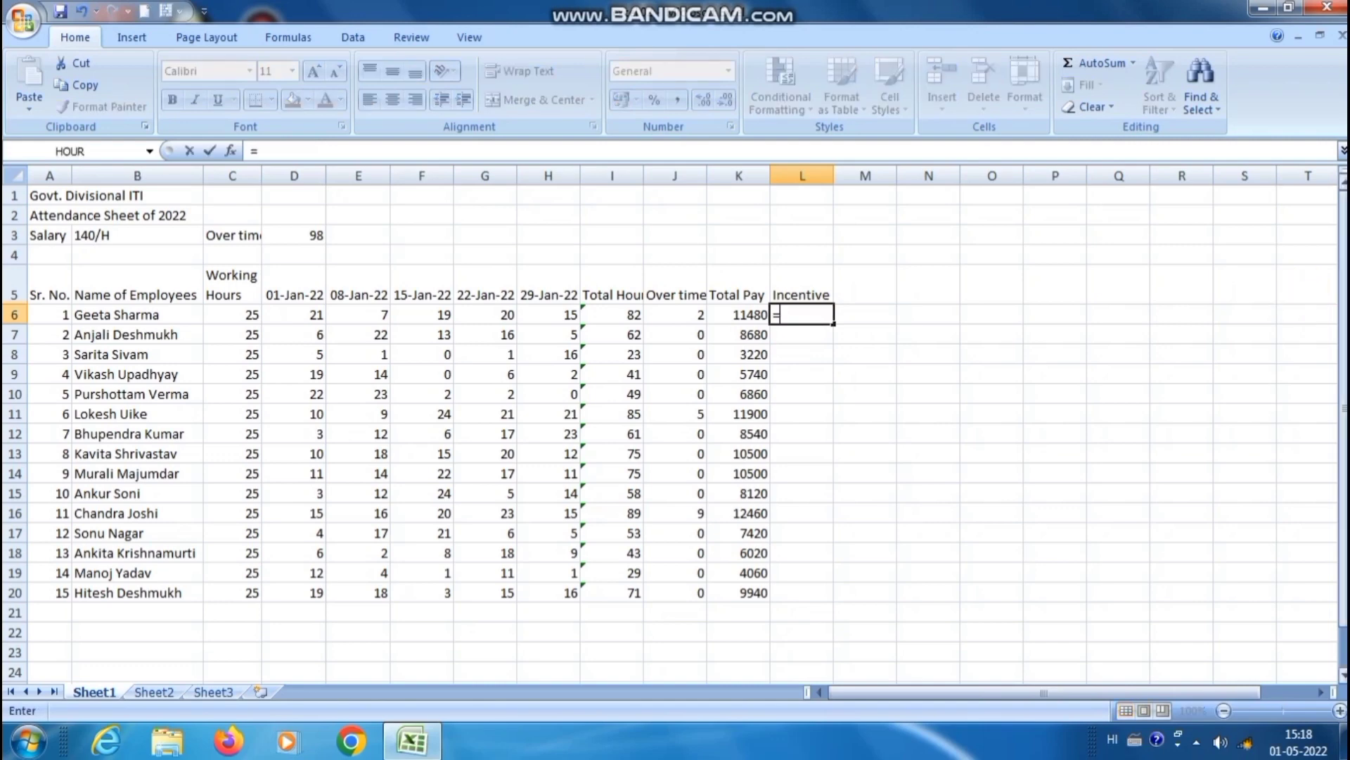
left_click(682, 315)
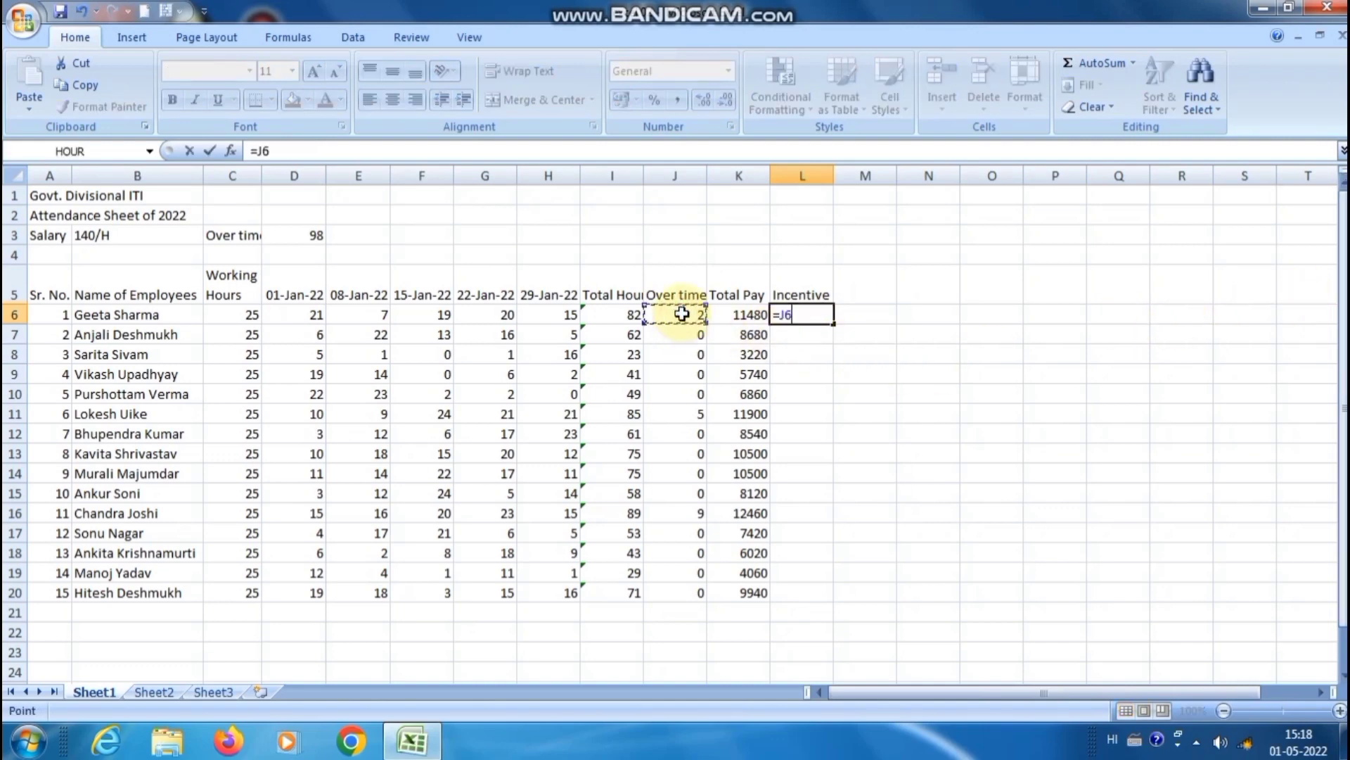
type("*98")
key("Return")
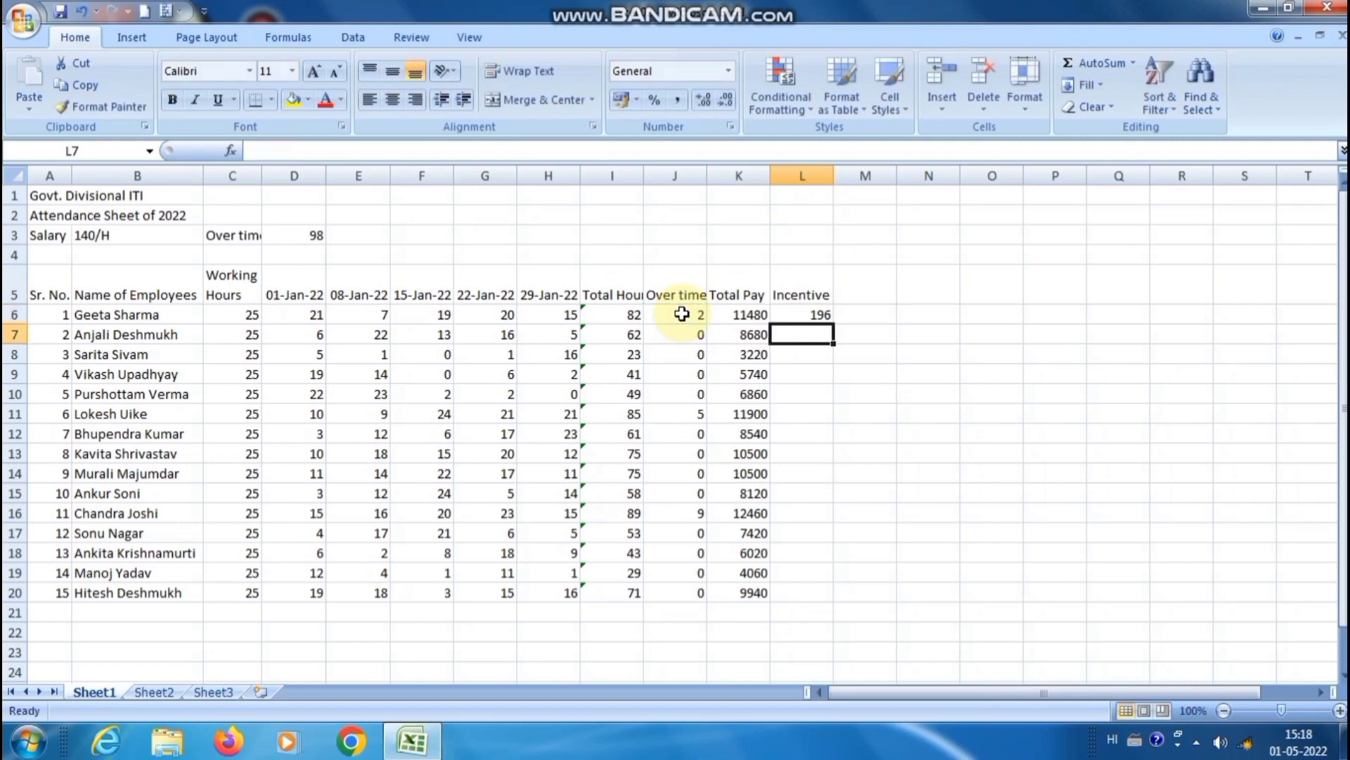
left_click(789, 316)
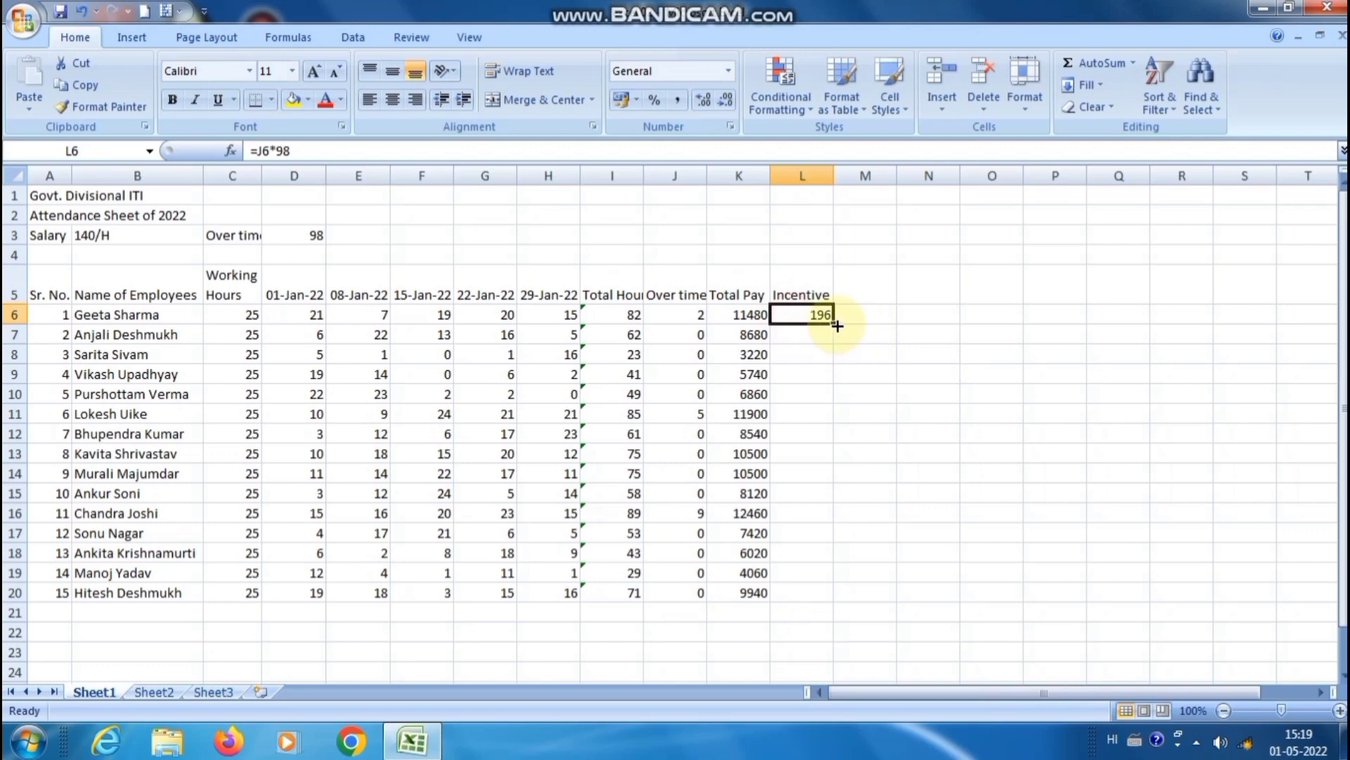
left_click_drag(837, 326, 834, 610)
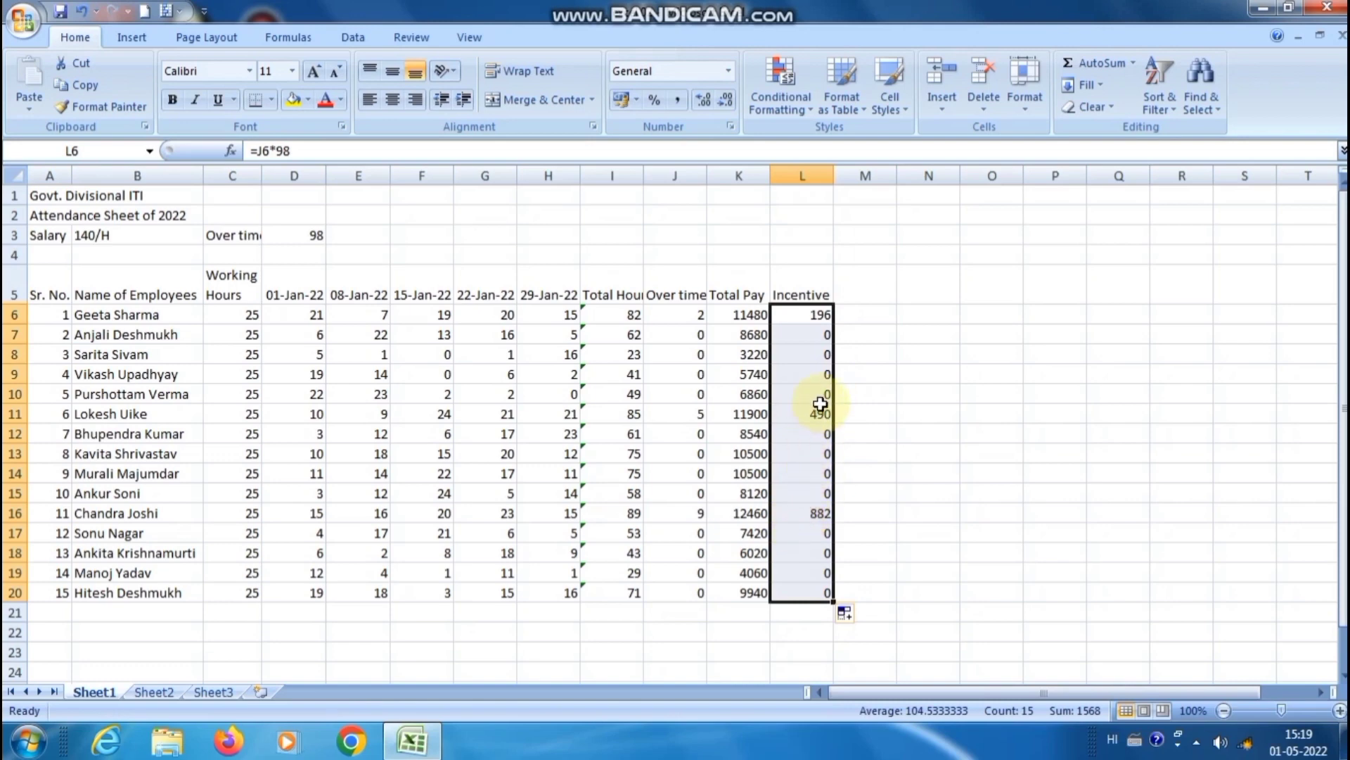
- Enter the header Gross Pay in M5 and calculate it with =K6+L6 in M6, filled down to M20
left_click(862, 298)
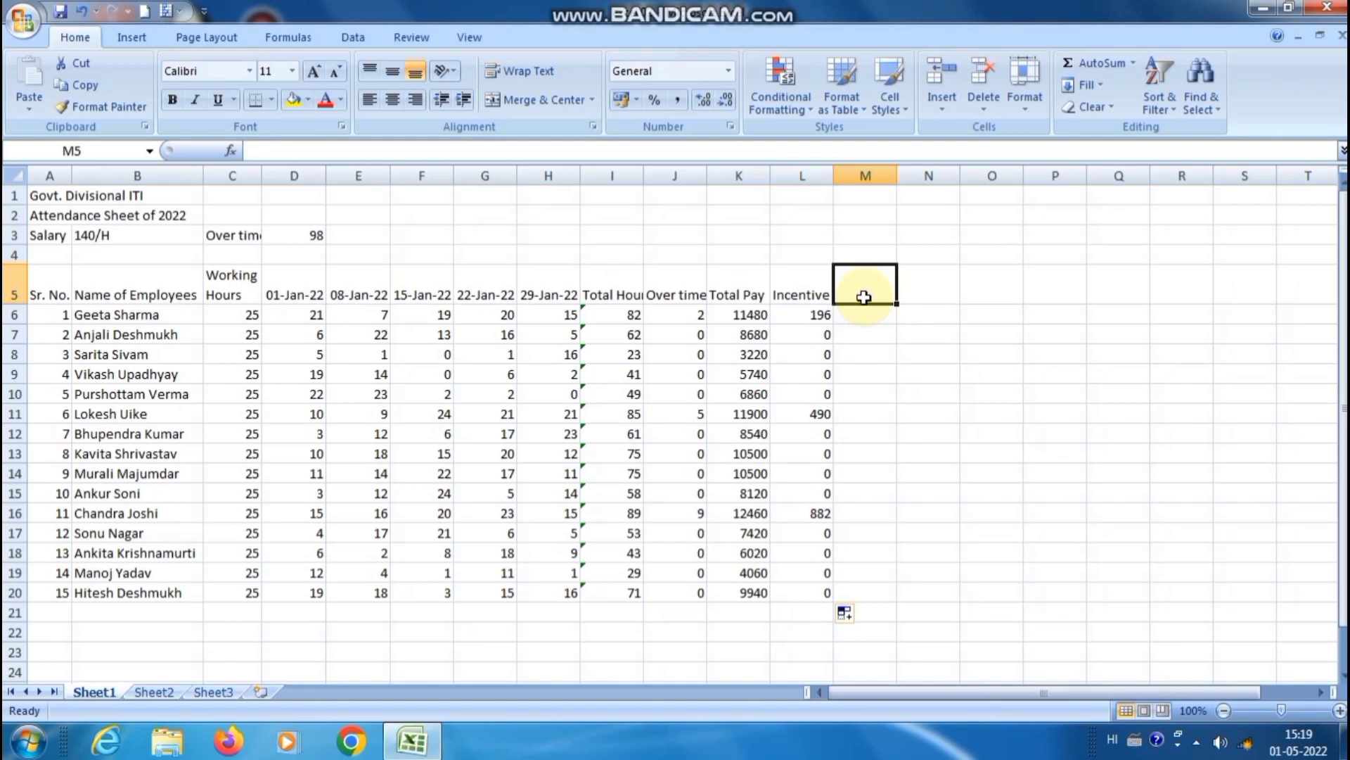
type("Gross Pay")
key("Return")
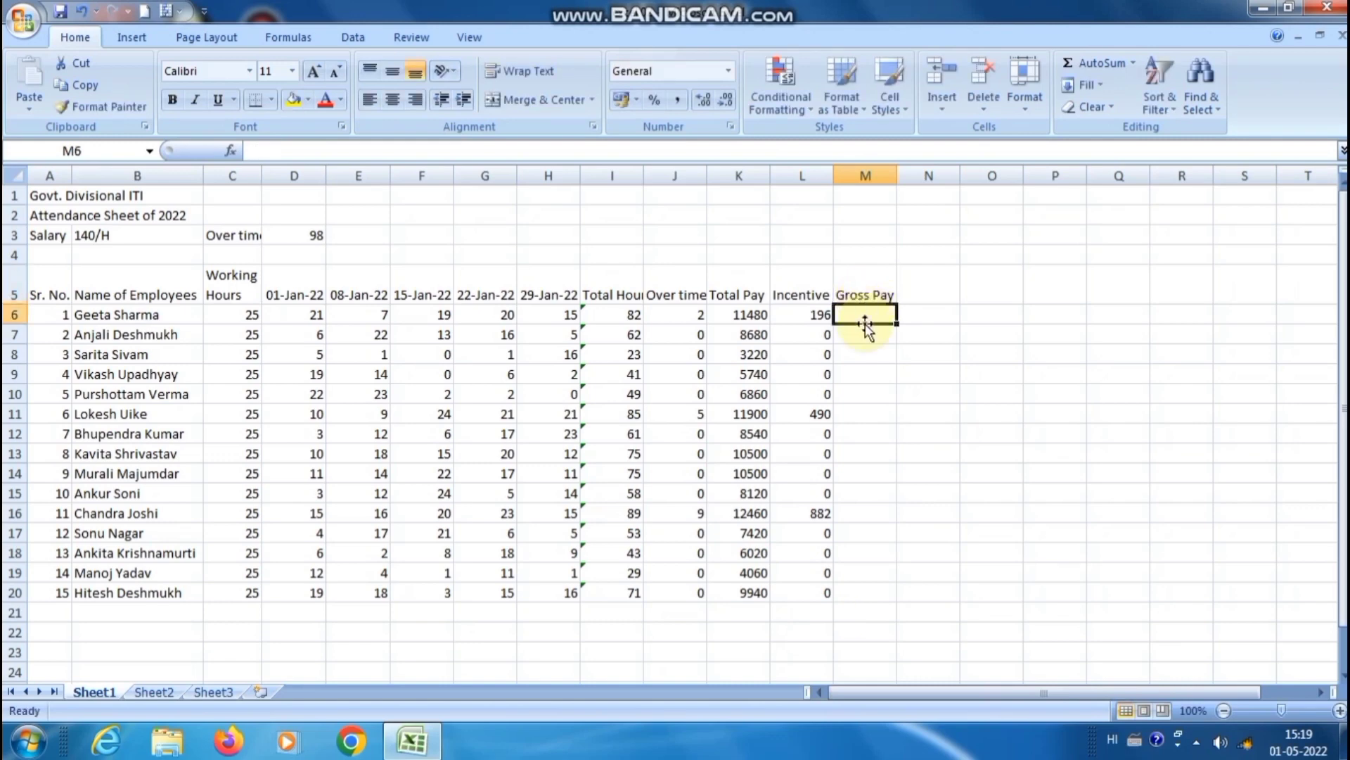
type("=")
left_click(732, 314)
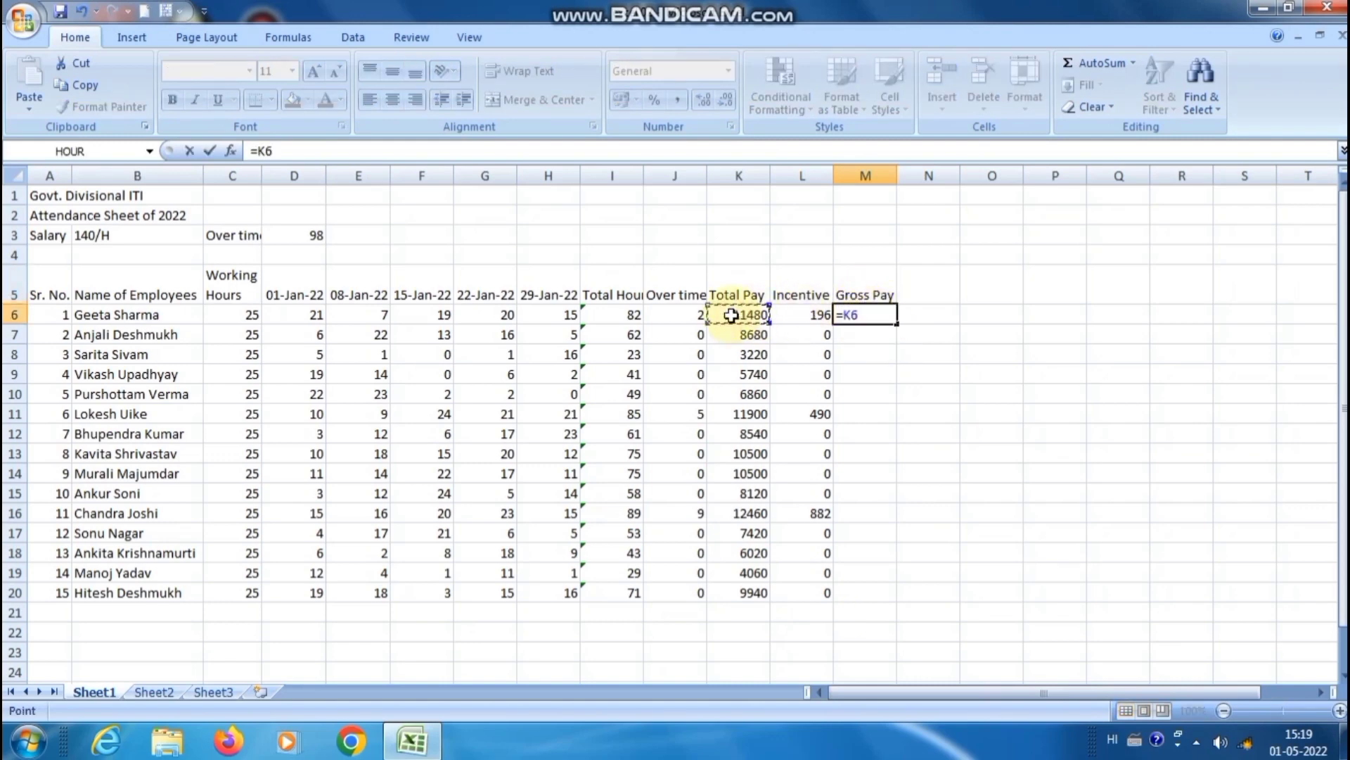
type("+")
left_click(806, 317)
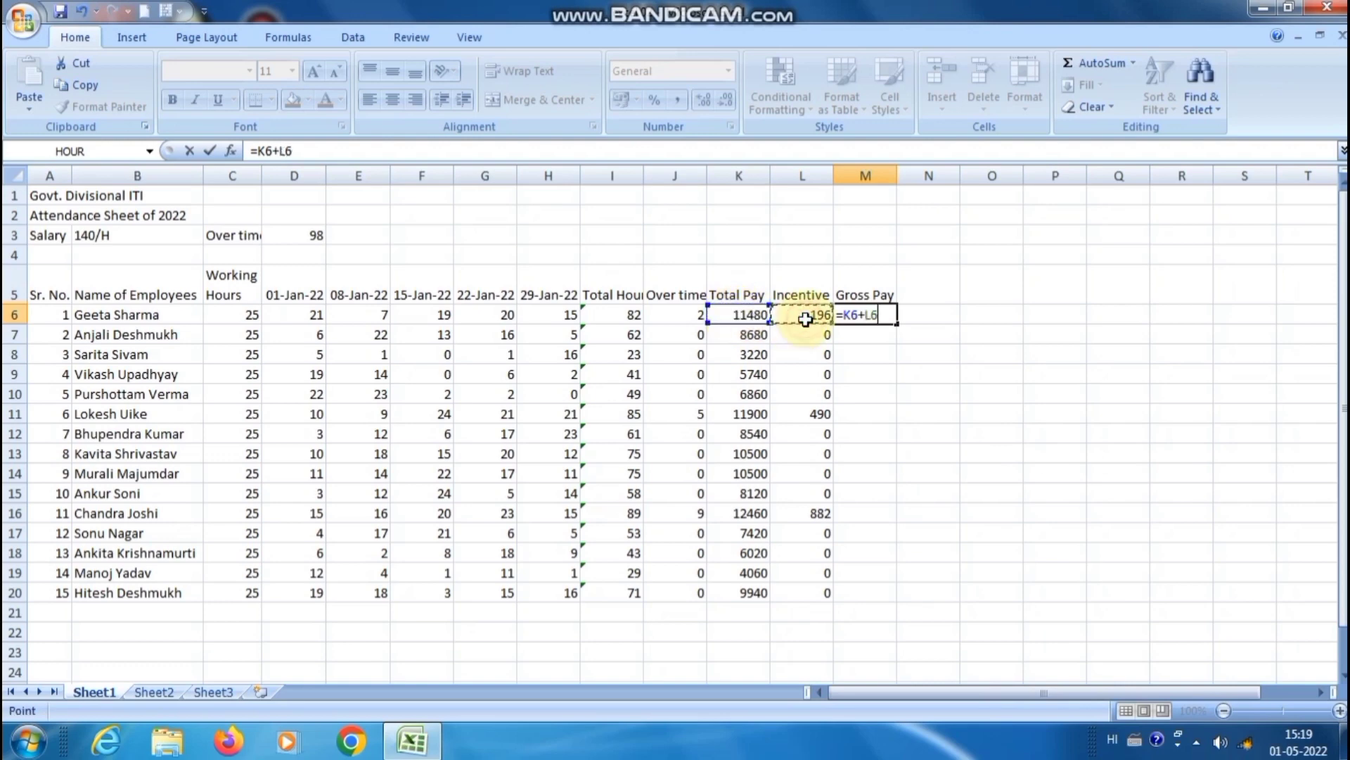
key("Return")
left_click(864, 314)
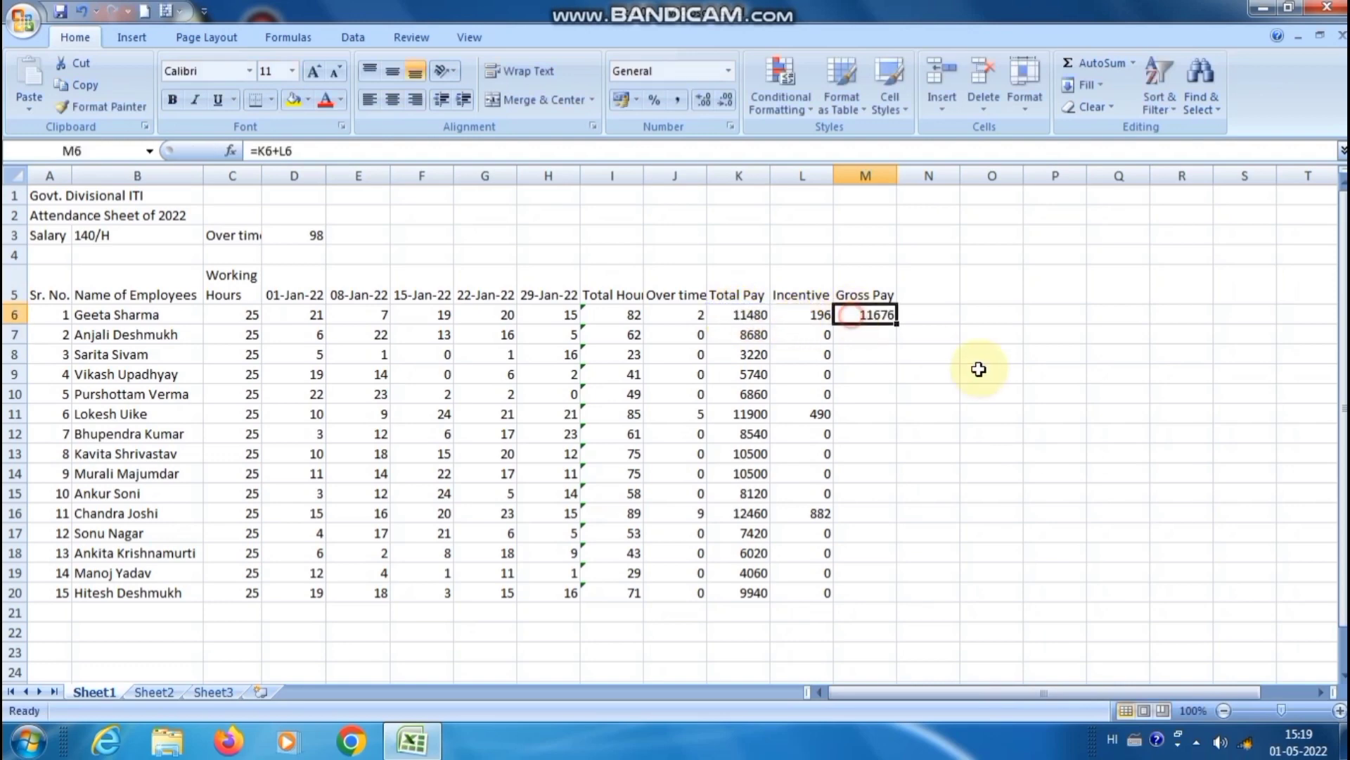
left_click_drag(898, 325, 905, 613)
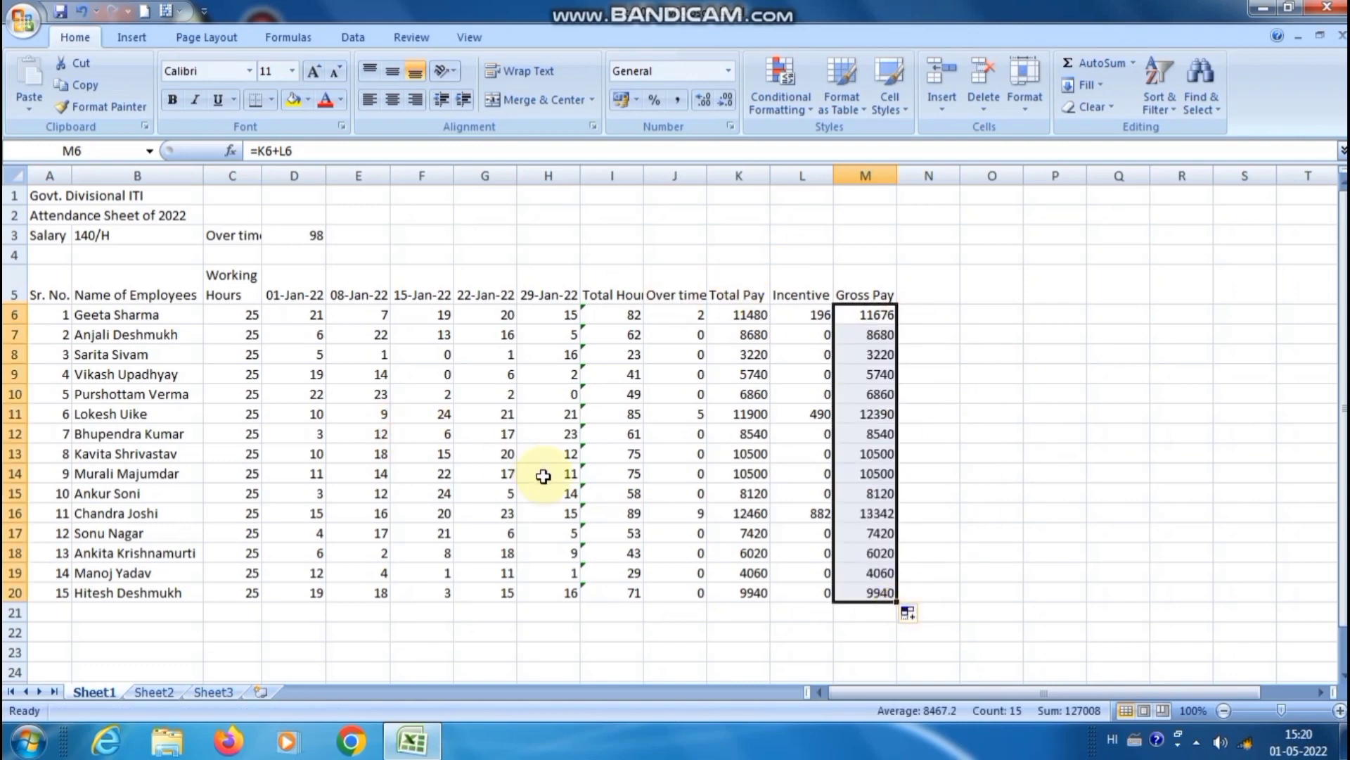
left_click(133, 351)
left_click(56, 197)
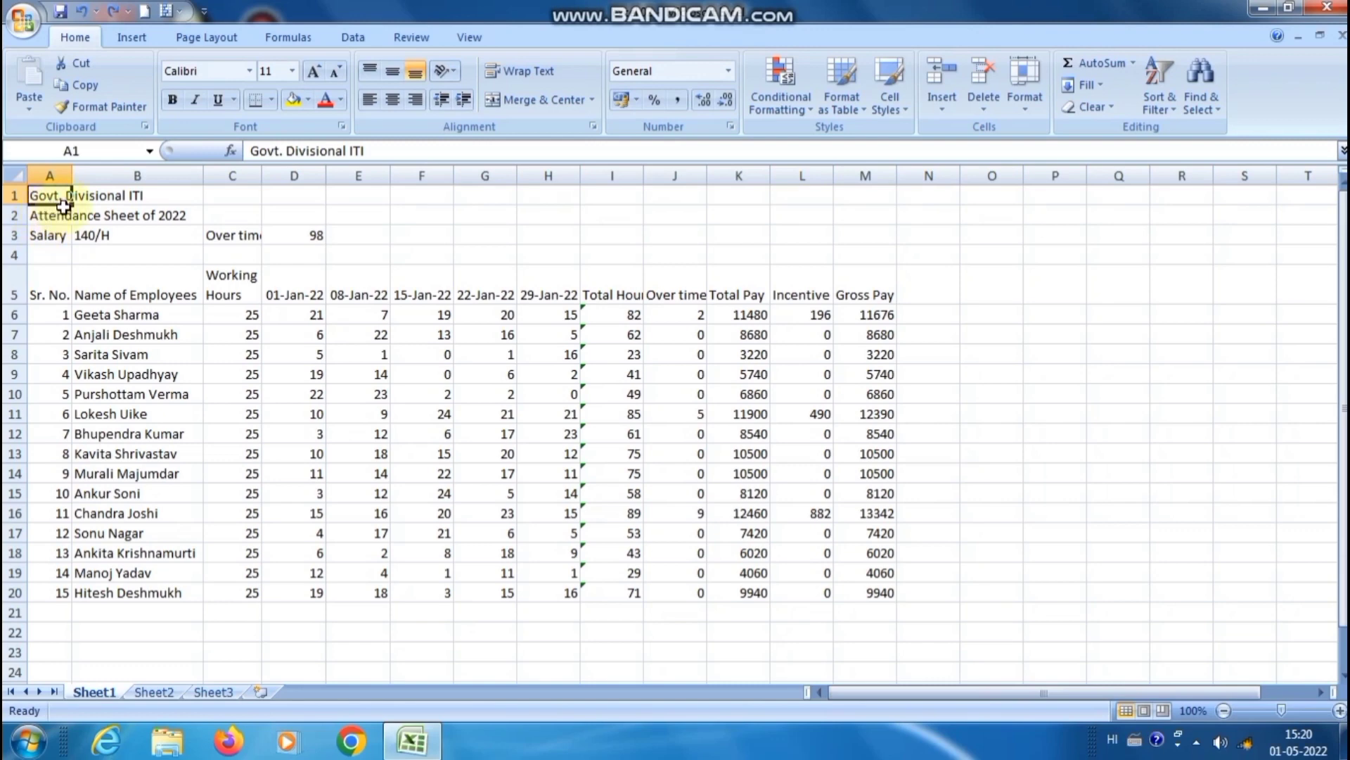
left_click_drag(71, 205, 520, 215)
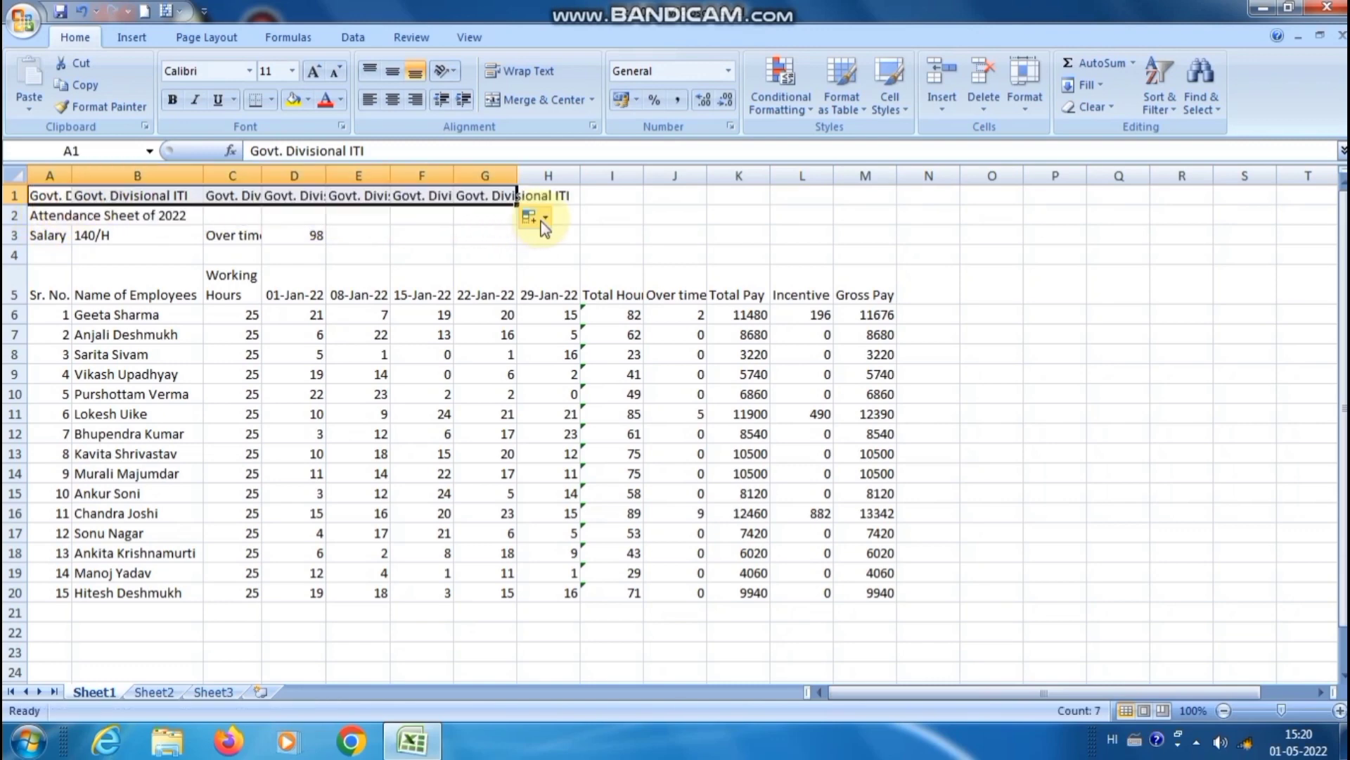
key("ctrl+z")
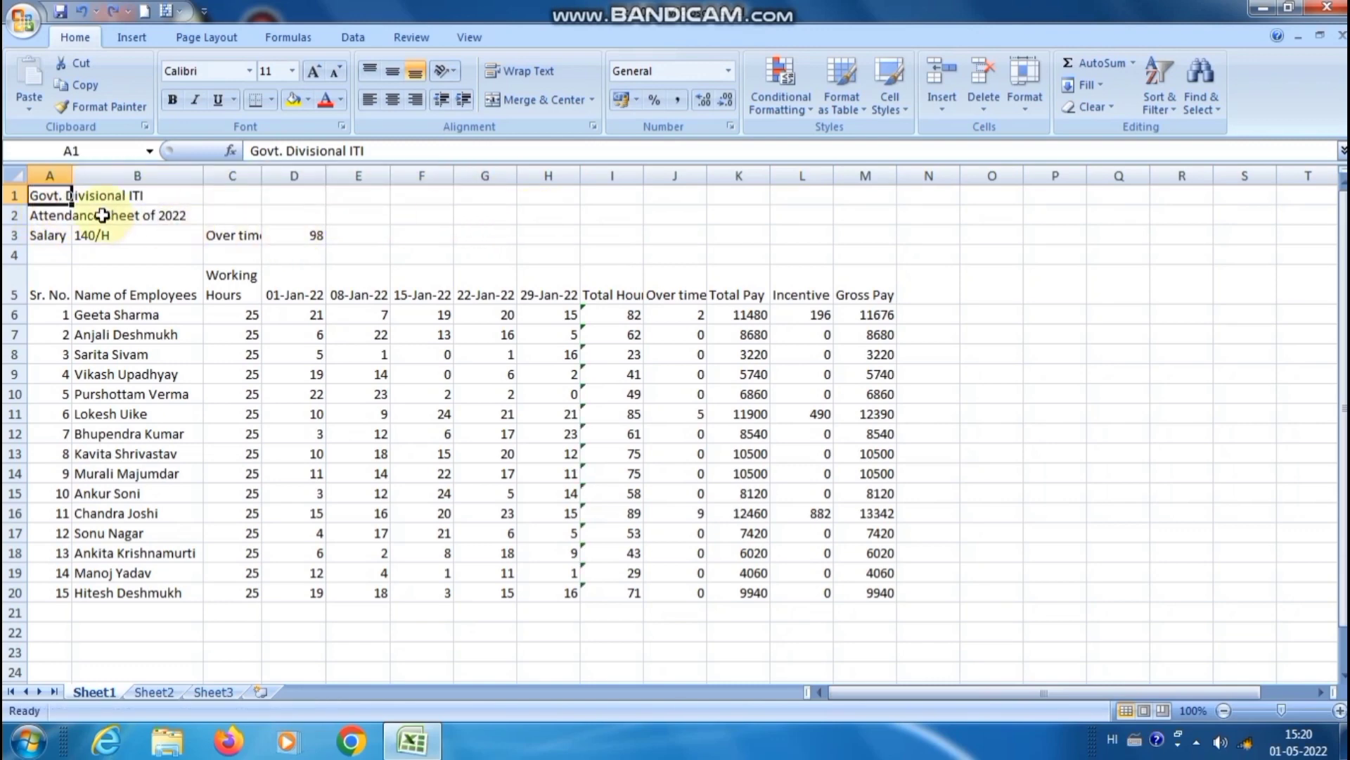
- Merge cells A1 to N1 and center the Govt. Divisional ITI title across them
left_click_drag(54, 195, 910, 207)
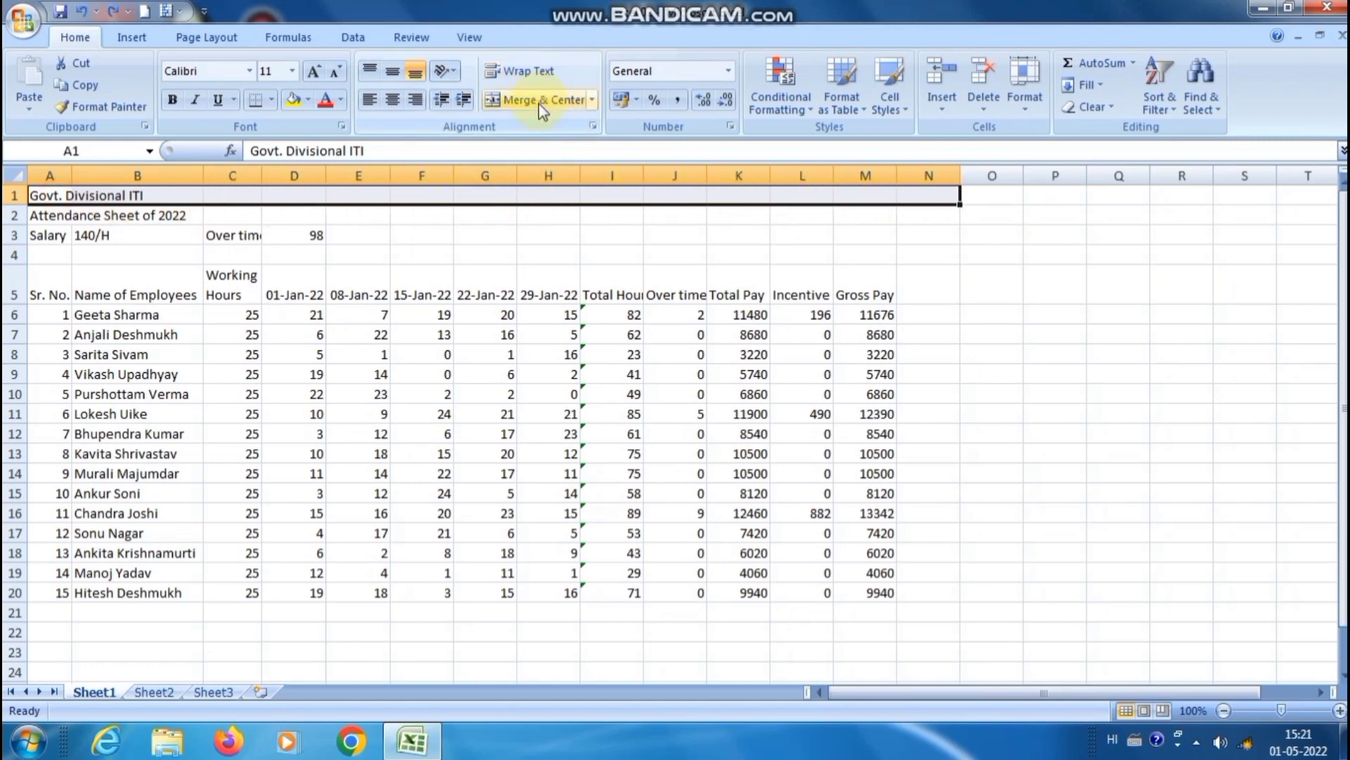
left_click(592, 100)
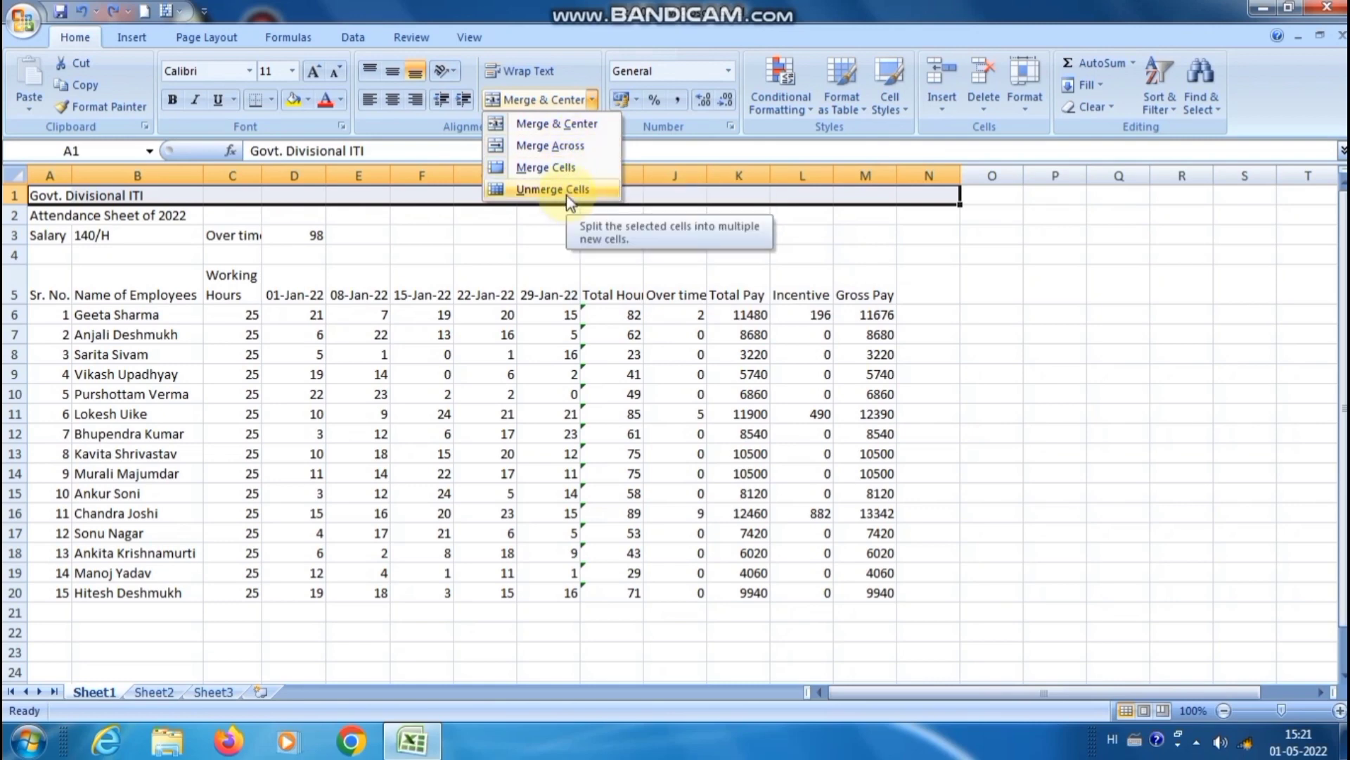
left_click(555, 168)
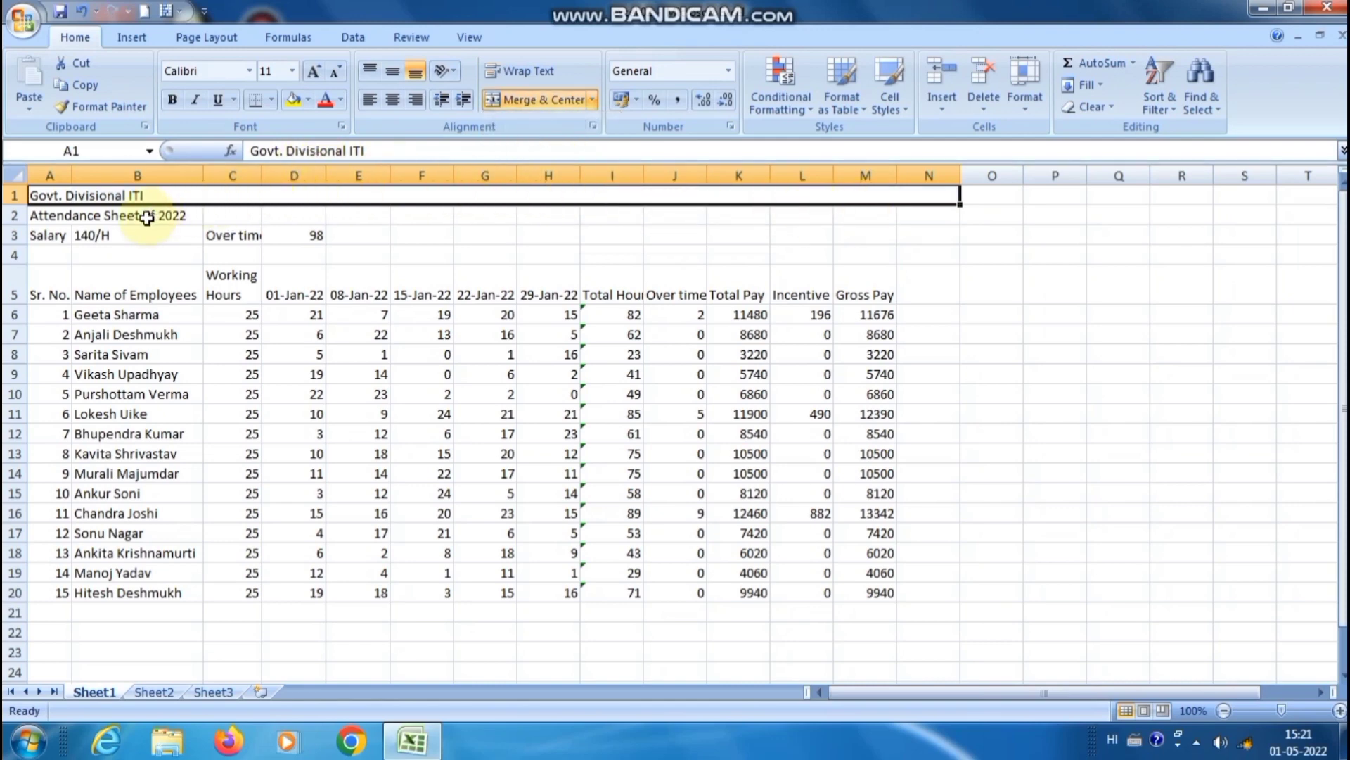
left_click(146, 219)
left_click(91, 199)
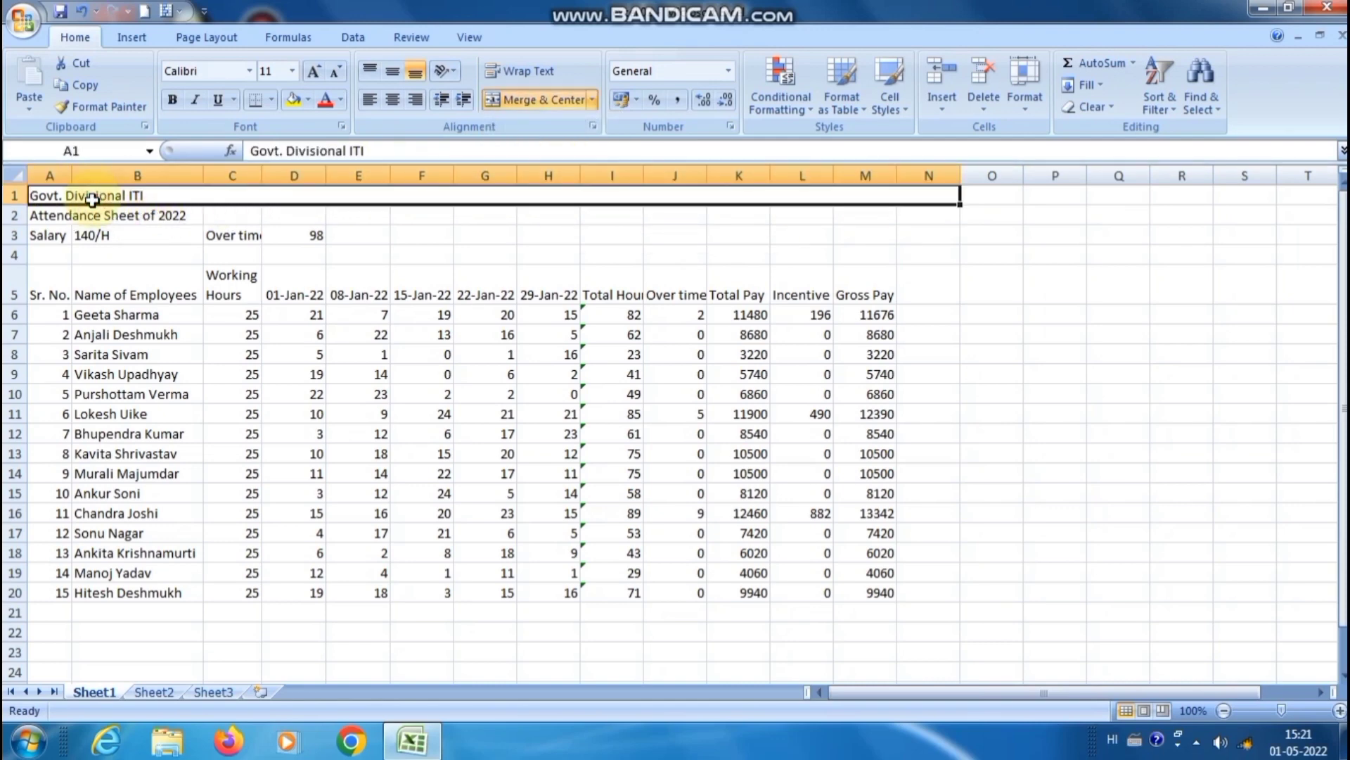
left_click(593, 99)
left_click(571, 125)
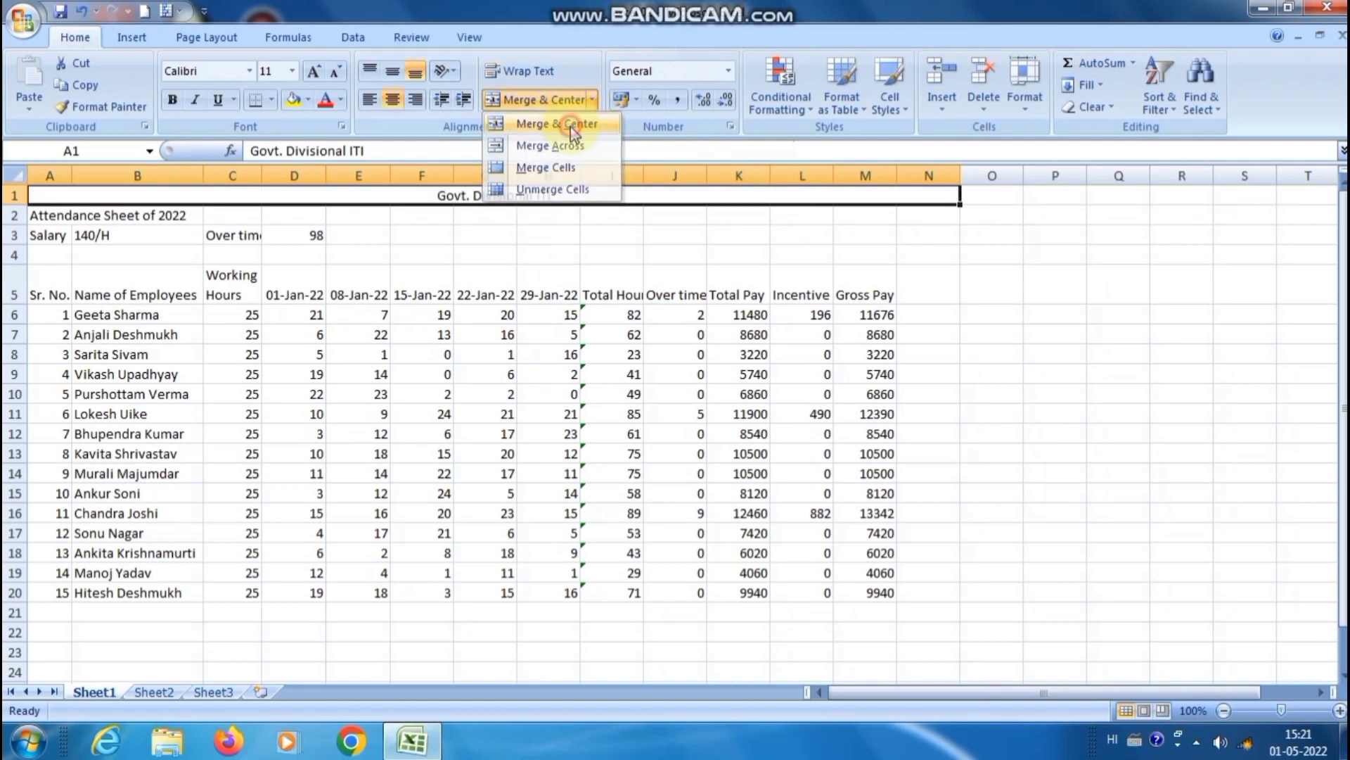
left_click(526, 254)
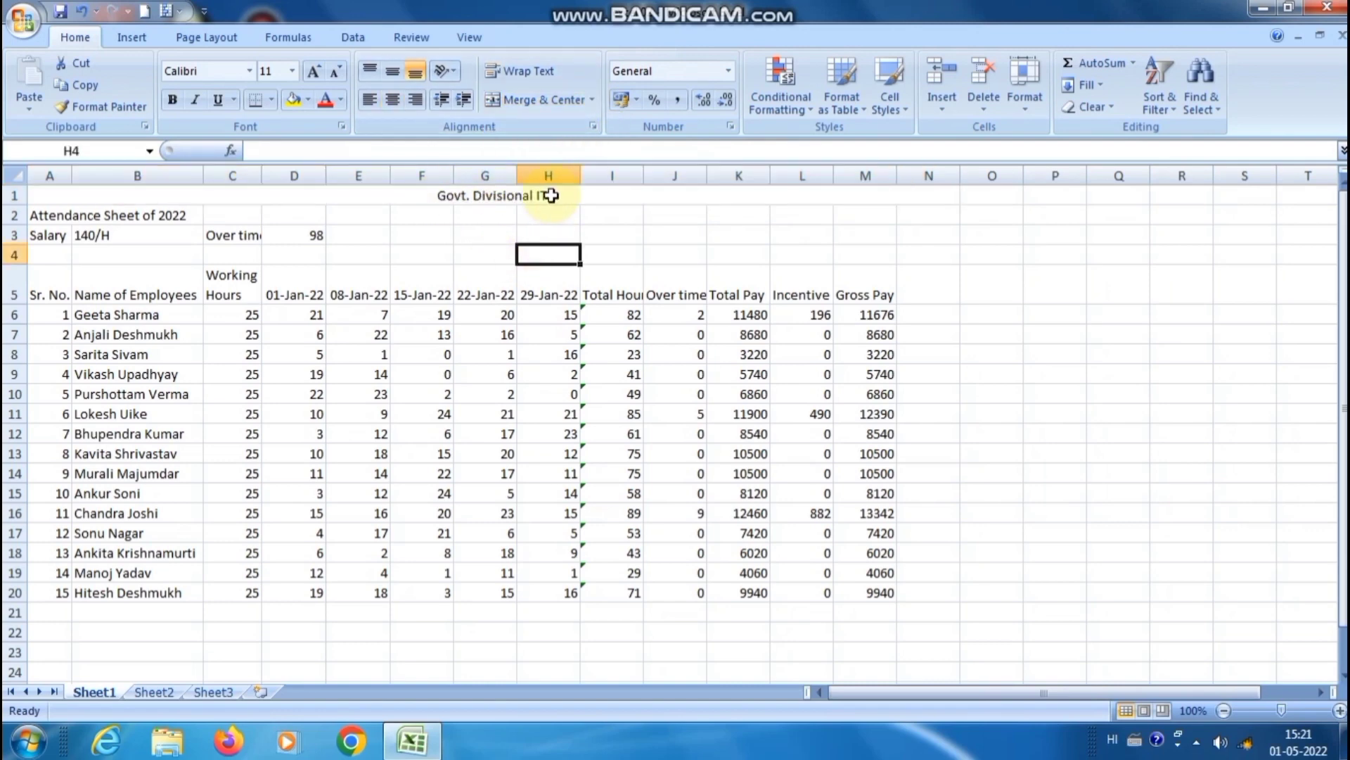
- Merge cells A2 to N2 and center the Attendance Sheet of 2022 subtitle across them
left_click_drag(46, 216, 928, 215)
left_click(538, 99)
left_click(599, 290)
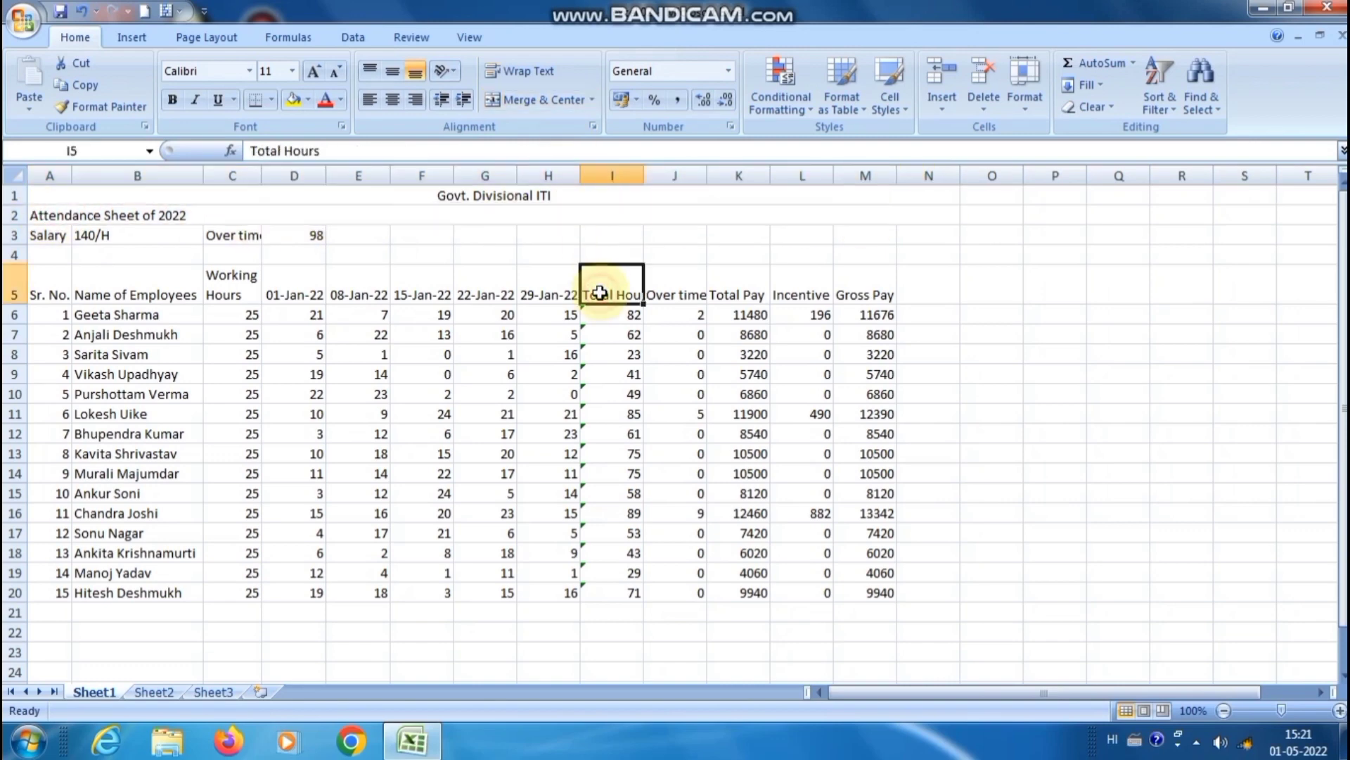
left_click(388, 217)
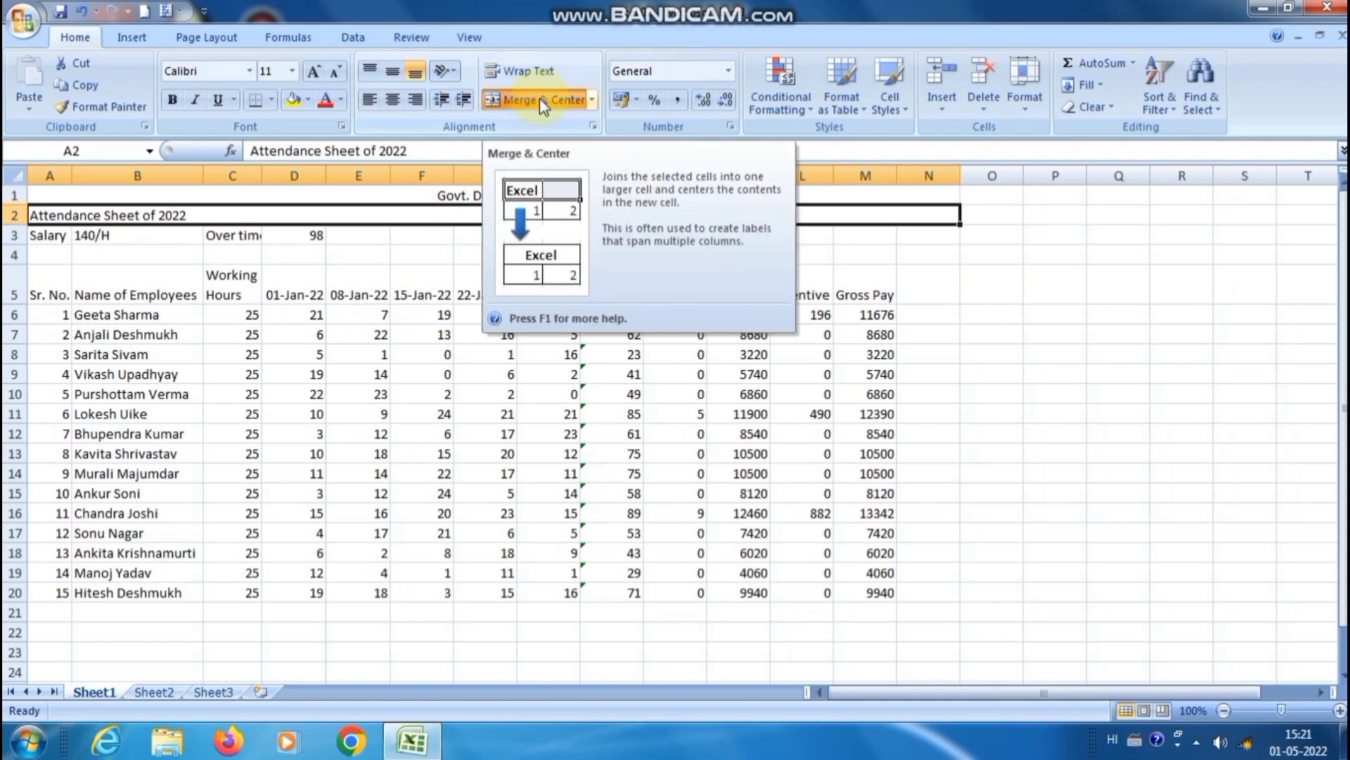
left_click(391, 104)
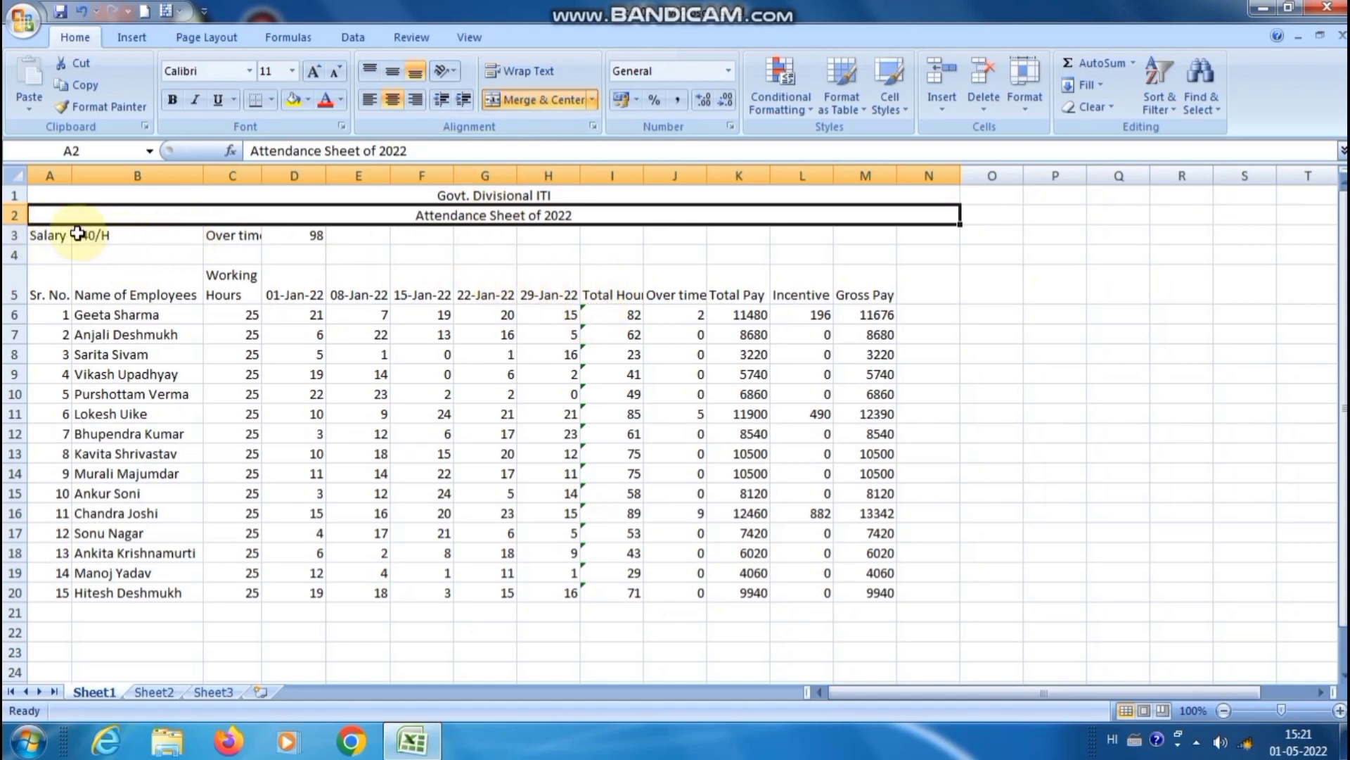
- Try to merge and center the salary and overtime rate row across A3 to N3, and undo the merge
left_click_drag(53, 235, 915, 232)
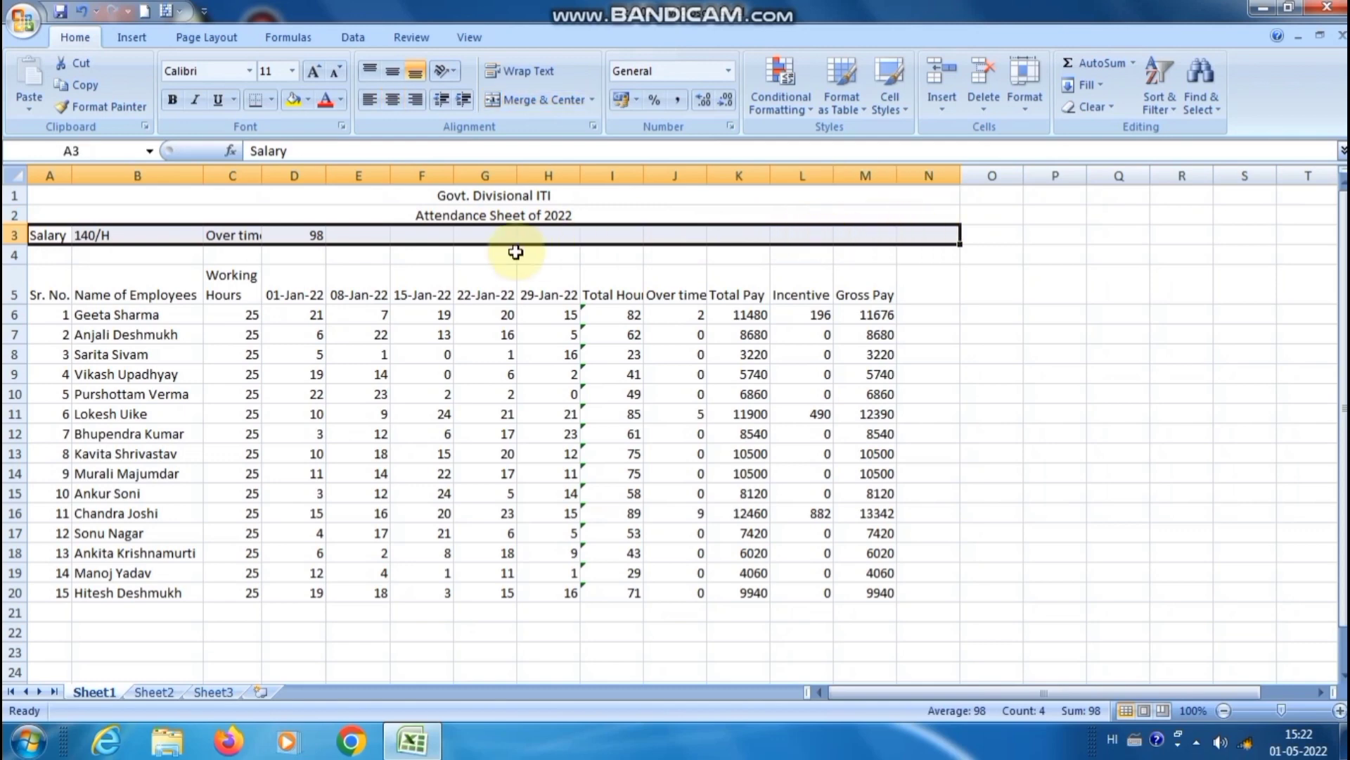
left_click(555, 104)
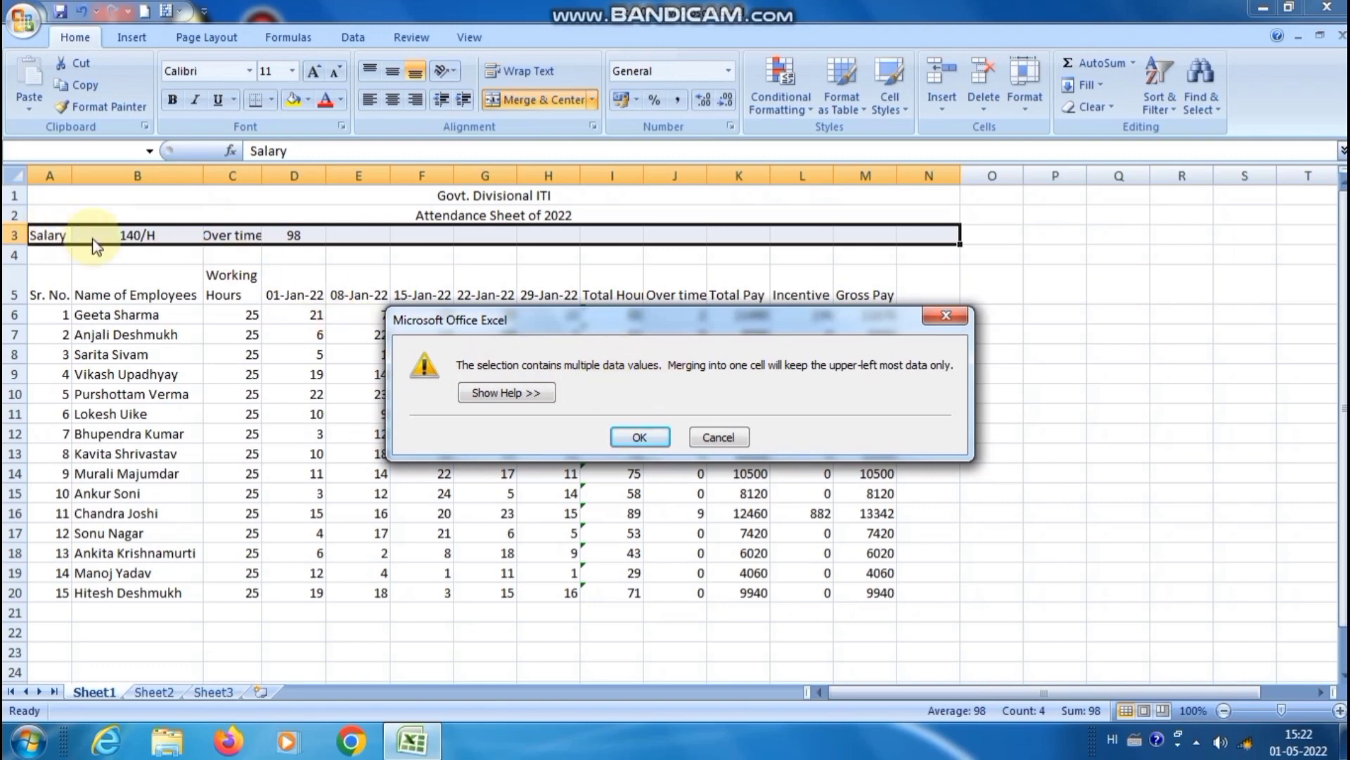
left_click(640, 437)
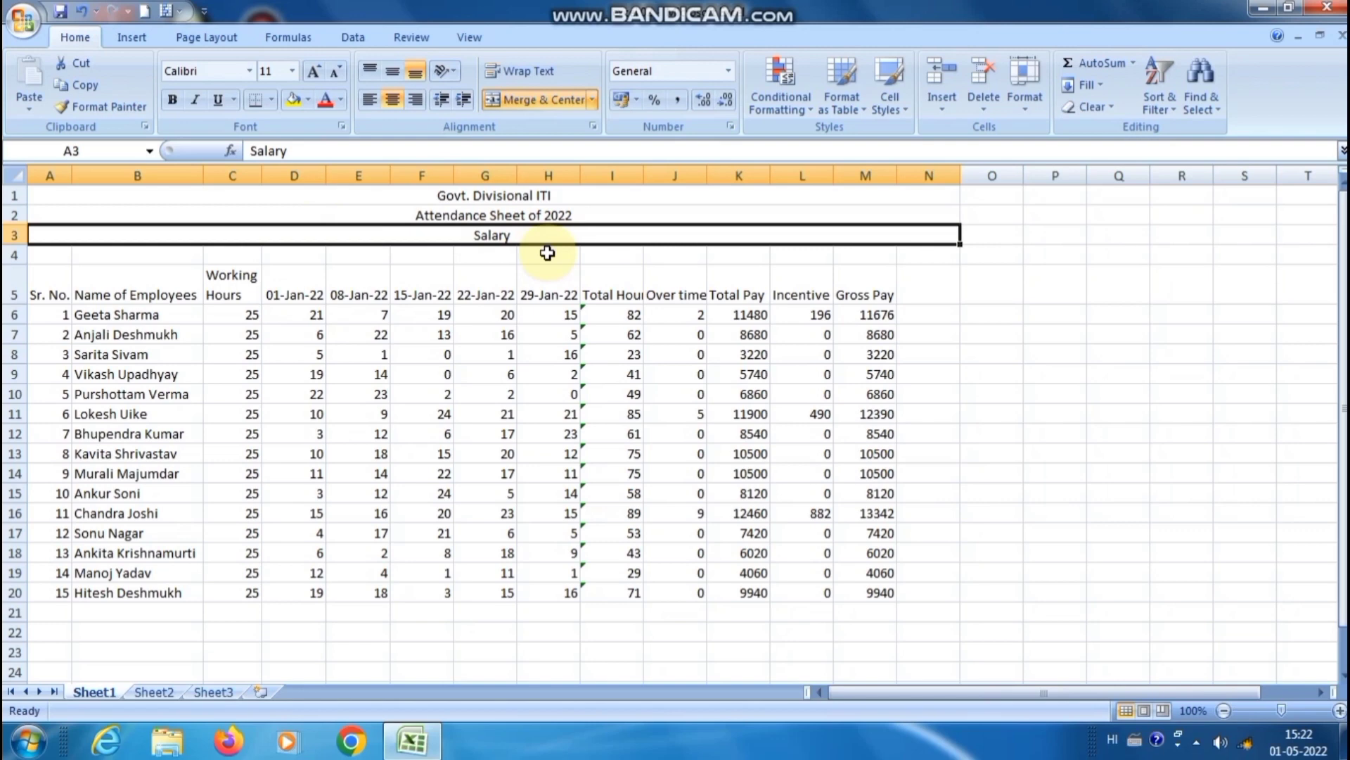
key("ctrl+z")
- Move the Over time label and its rate from C3:D3 to K3:L3
left_click(162, 238)
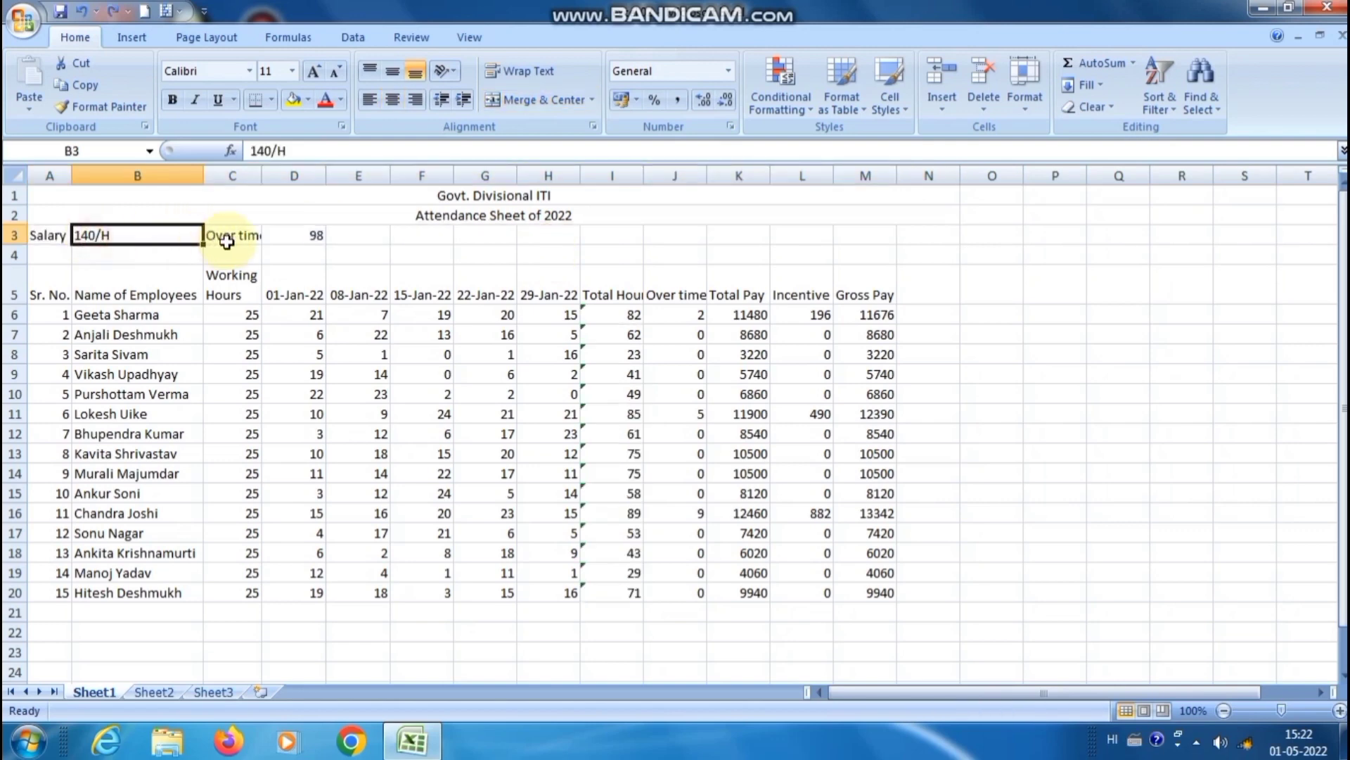
left_click_drag(227, 241, 299, 241)
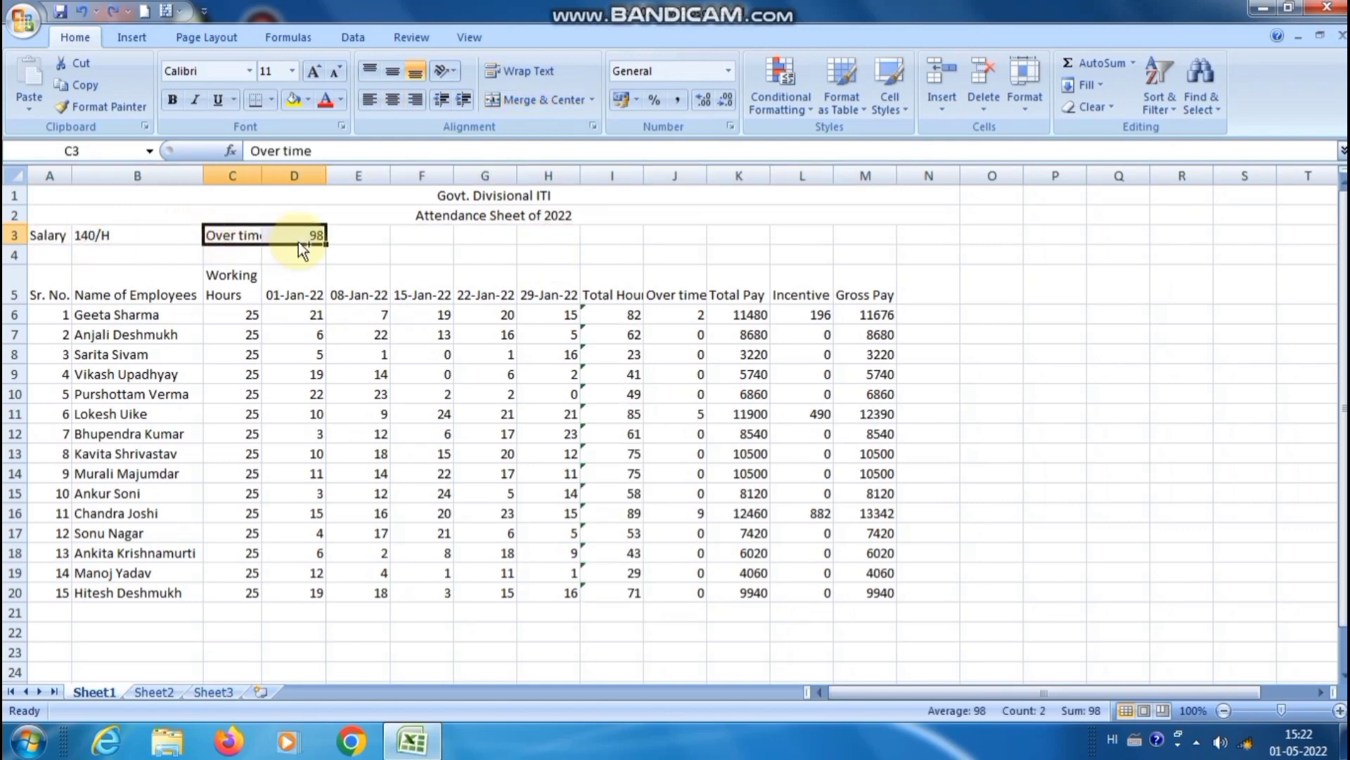
key("ctrl+c")
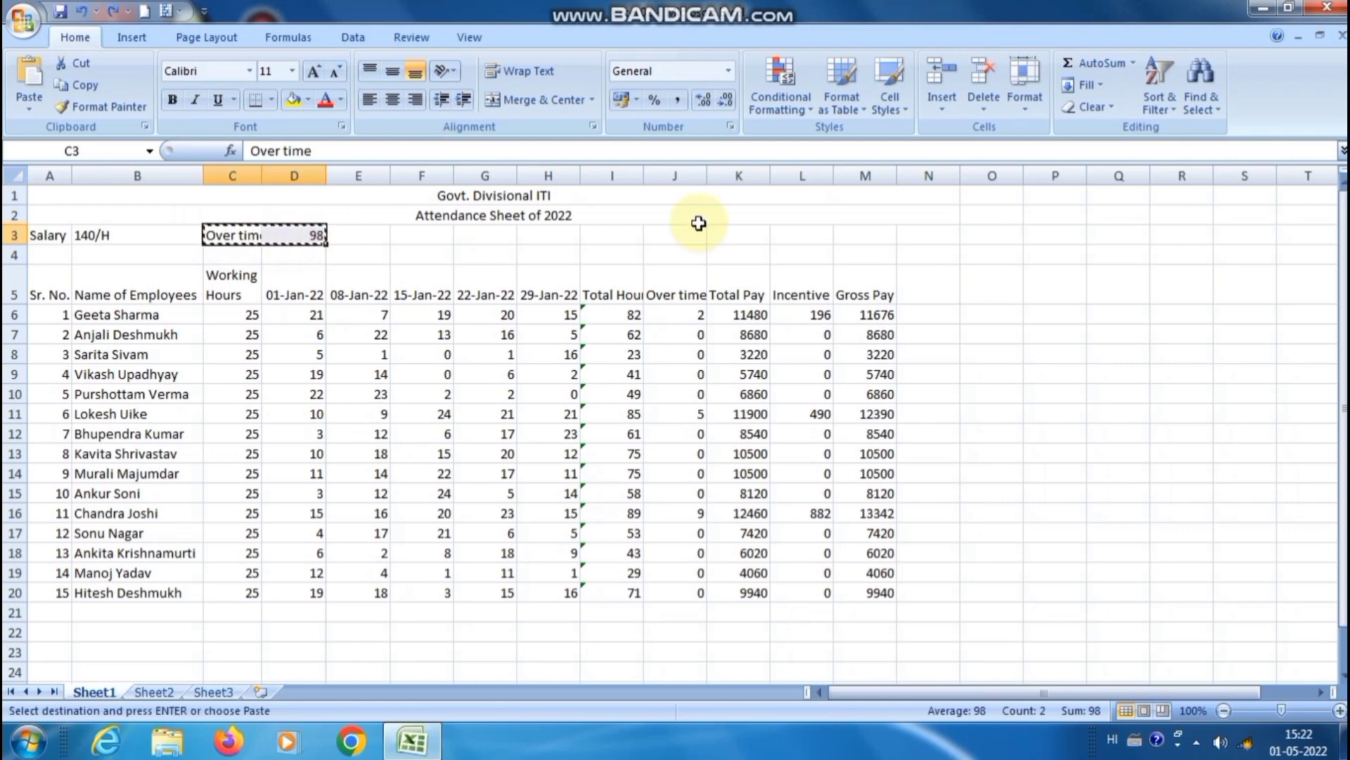
left_click(738, 240)
key("ctrl+v")
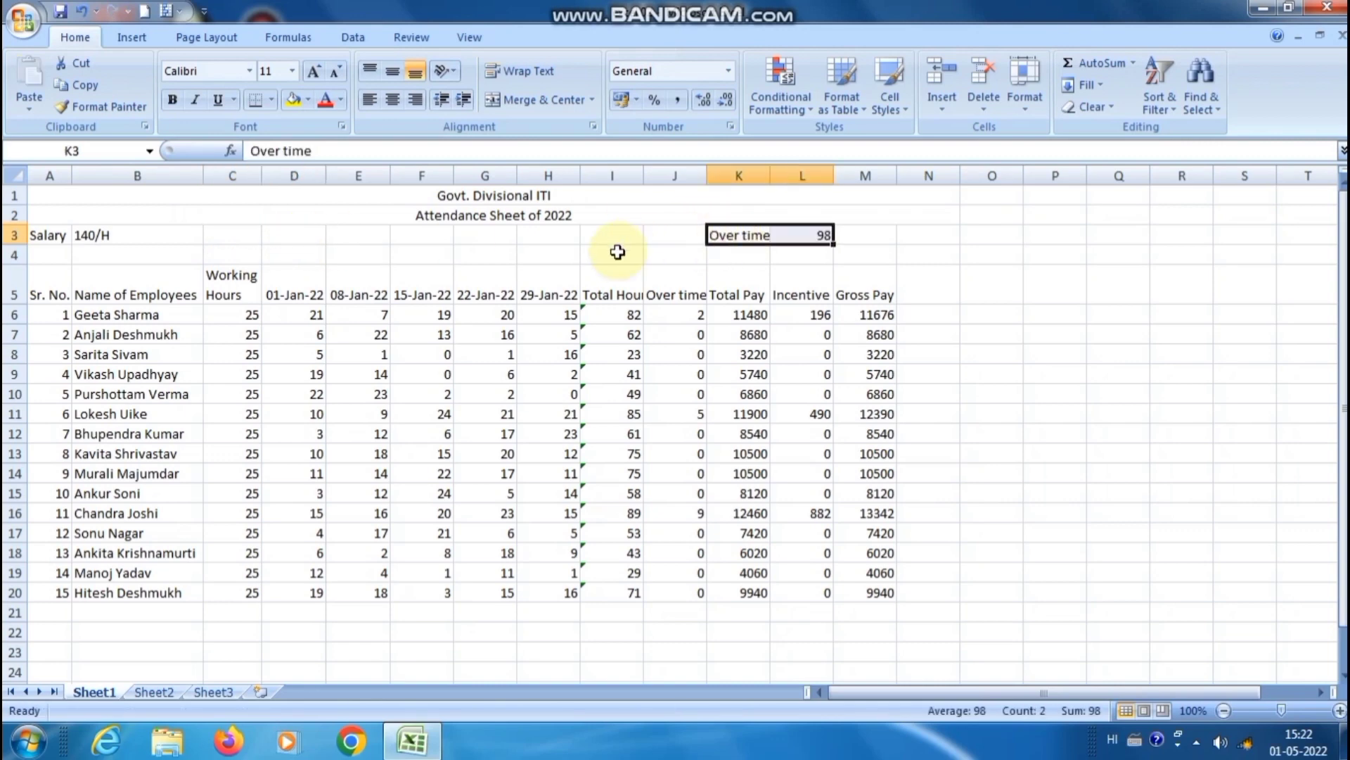
- Move the Salary label and its 140/H rate from A3:B3 to B3:C3
left_click_drag(37, 234, 78, 234)
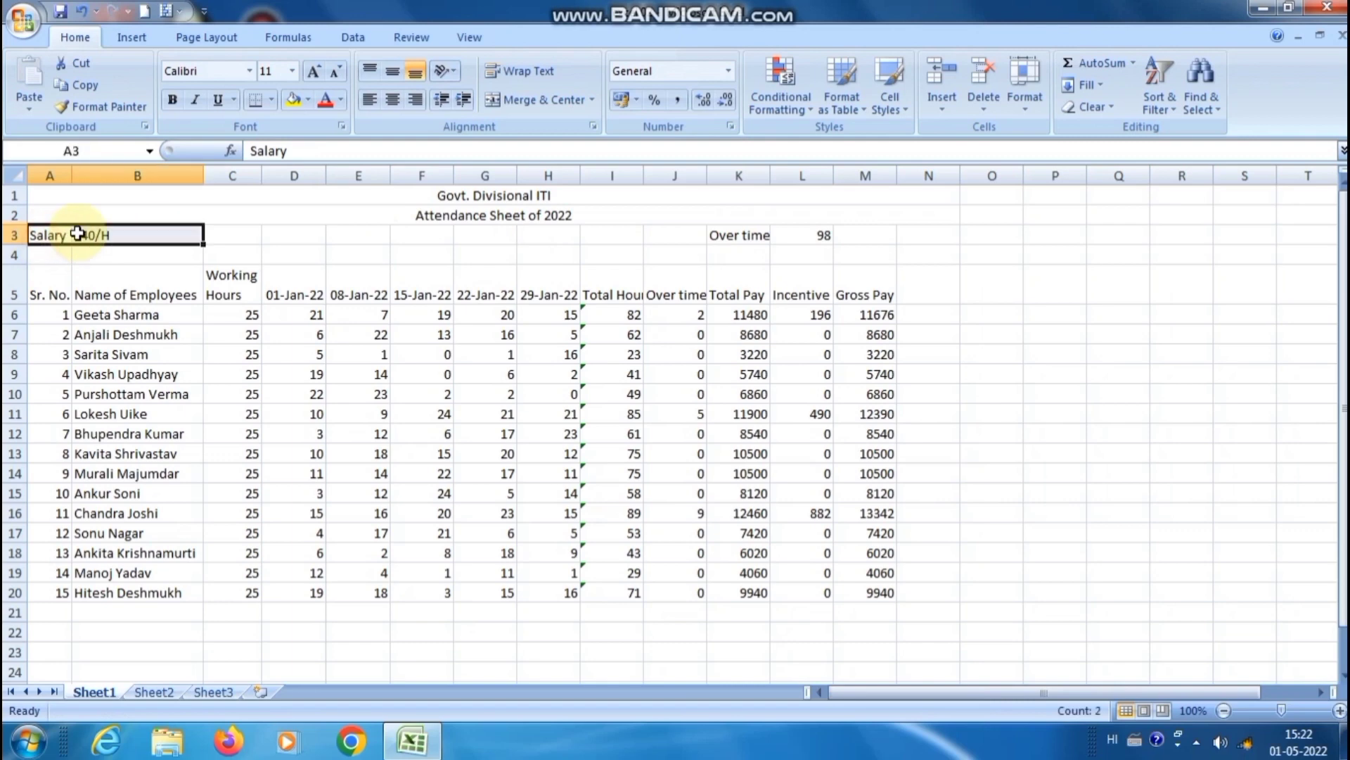
key("ctrl+x")
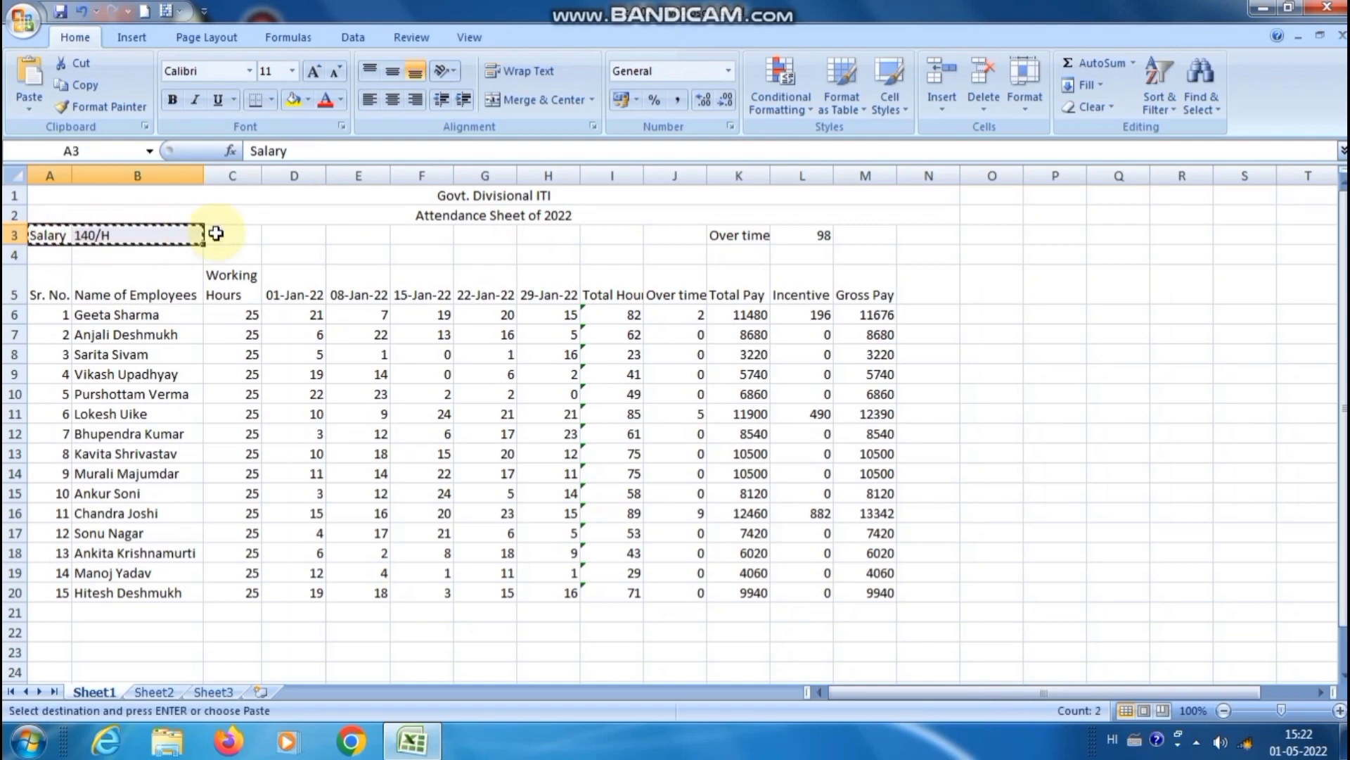
left_click(151, 235)
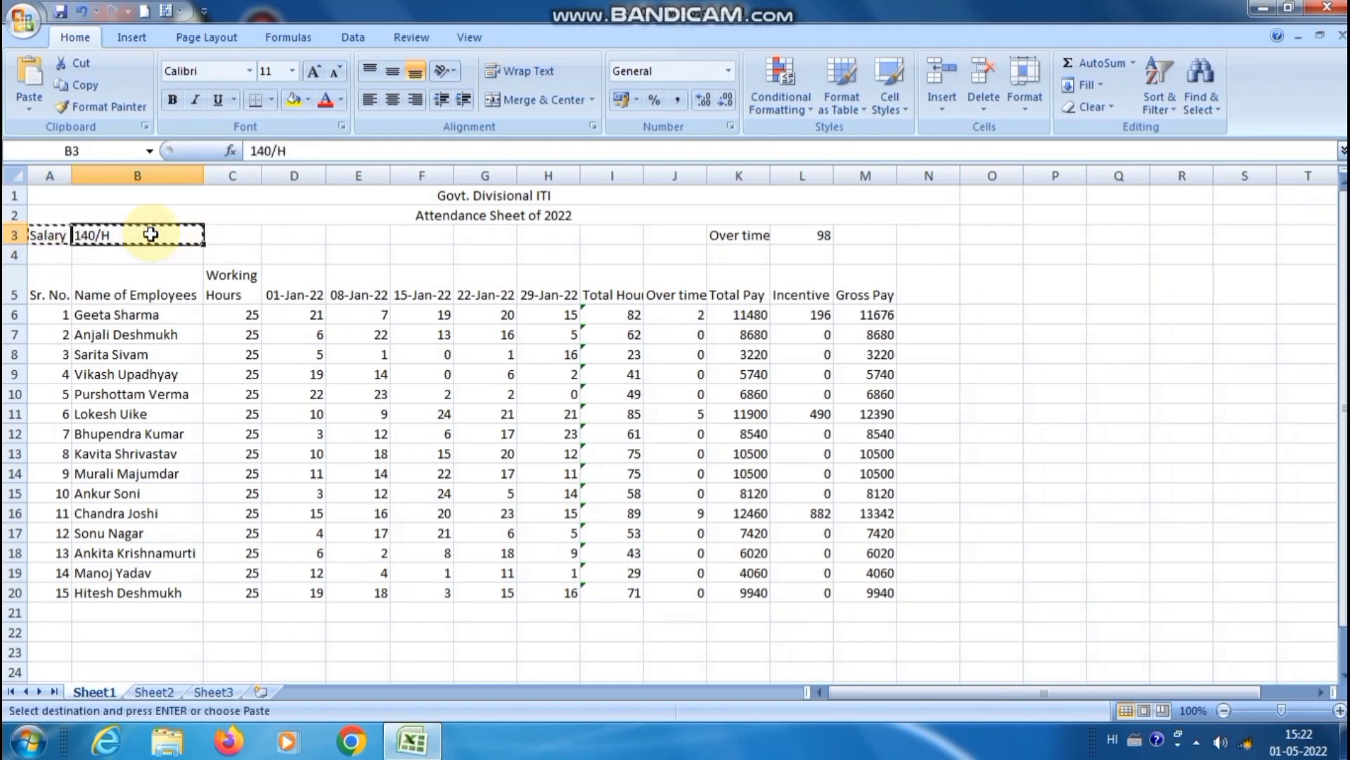
key("ctrl+v")
left_click(197, 277)
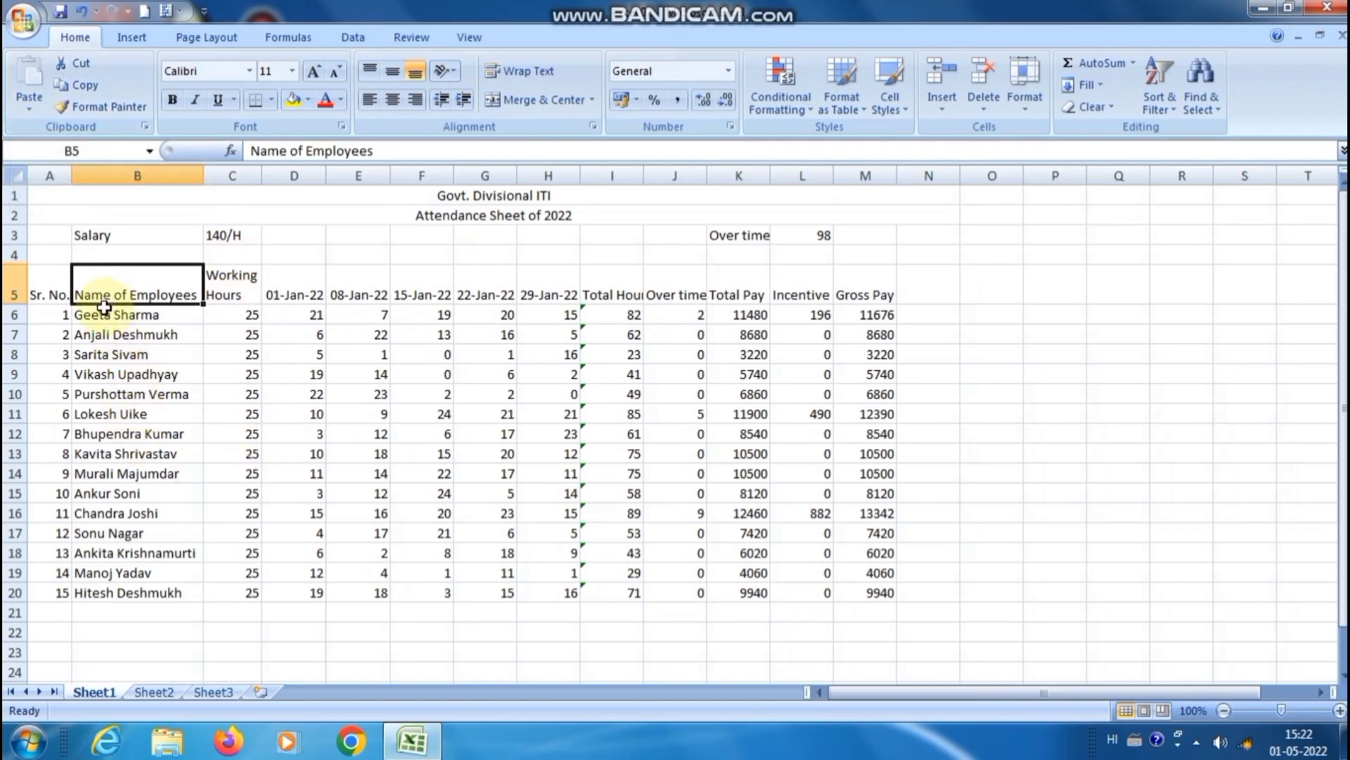
- Copy the employee names in B6:B20
key("Down")
key("Down")
key("Down")
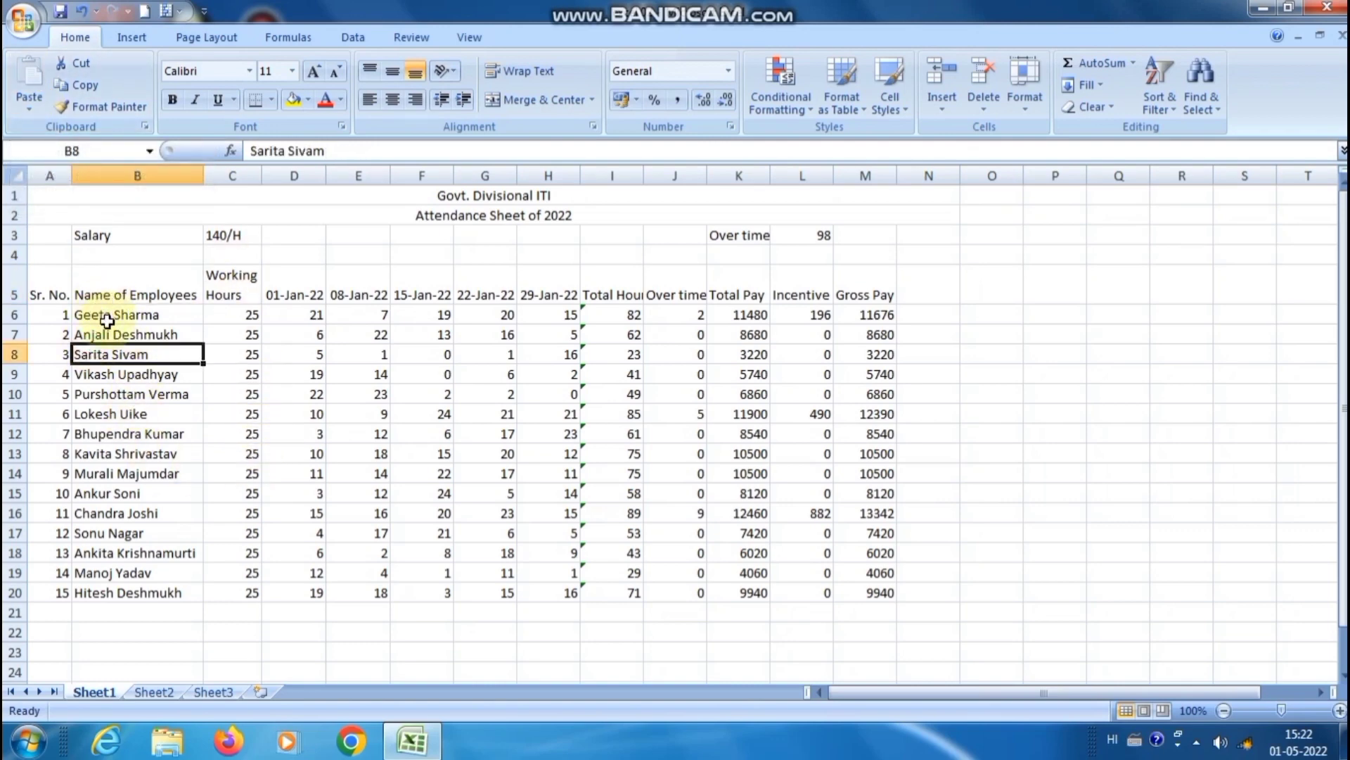
left_click_drag(107, 315, 107, 593)
scroll(202, 474, "down", 2)
scroll(185, 461, "up", 1)
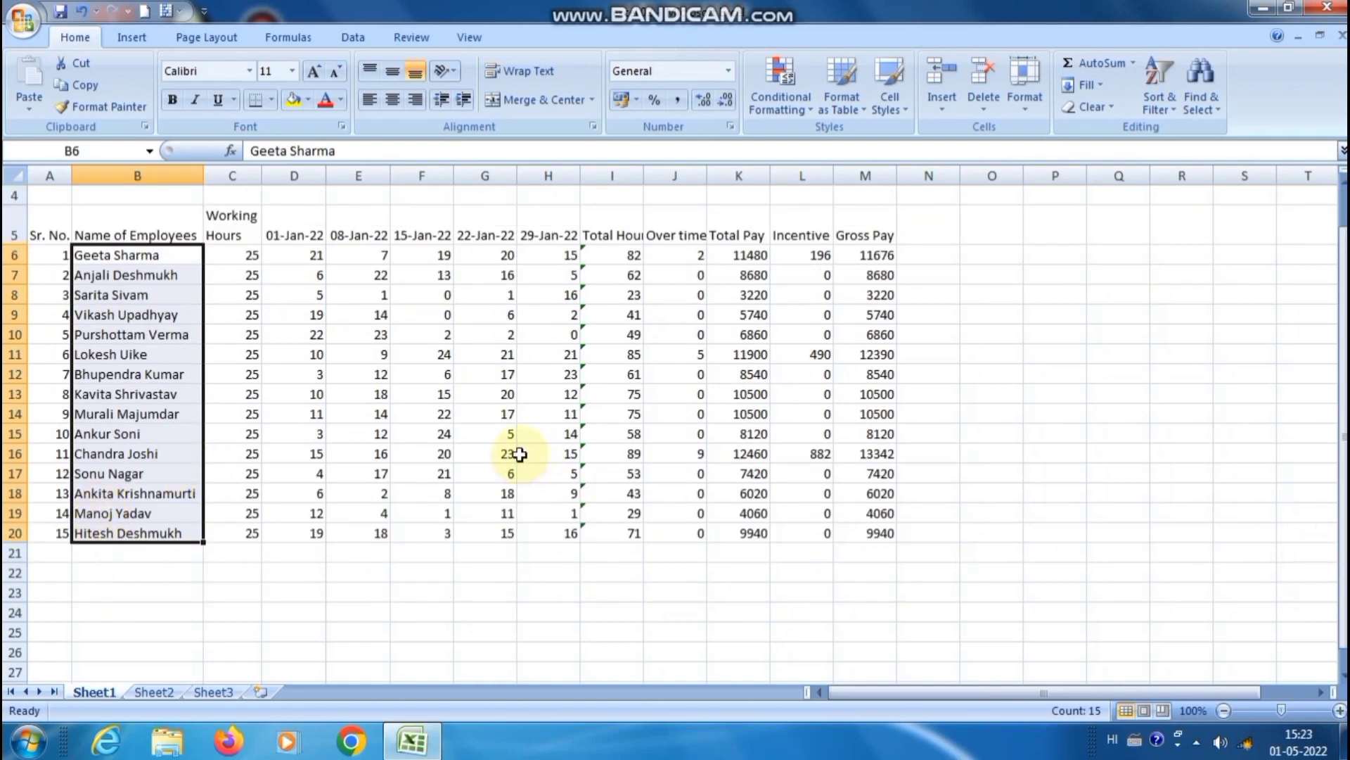
key("ctrl+c")
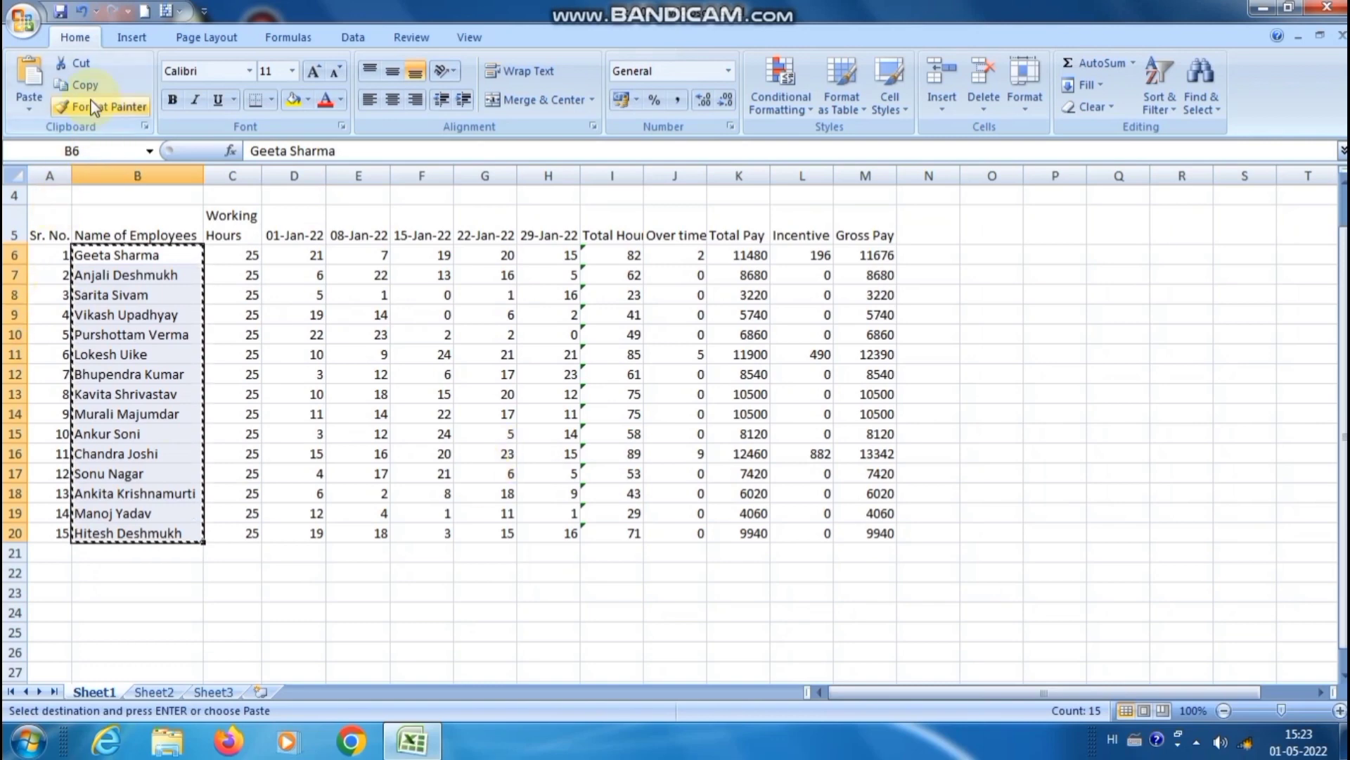
- Try a regular paste of the copied employee names into column B starting at B23, and undo it
left_click(166, 608)
right_click(169, 596)
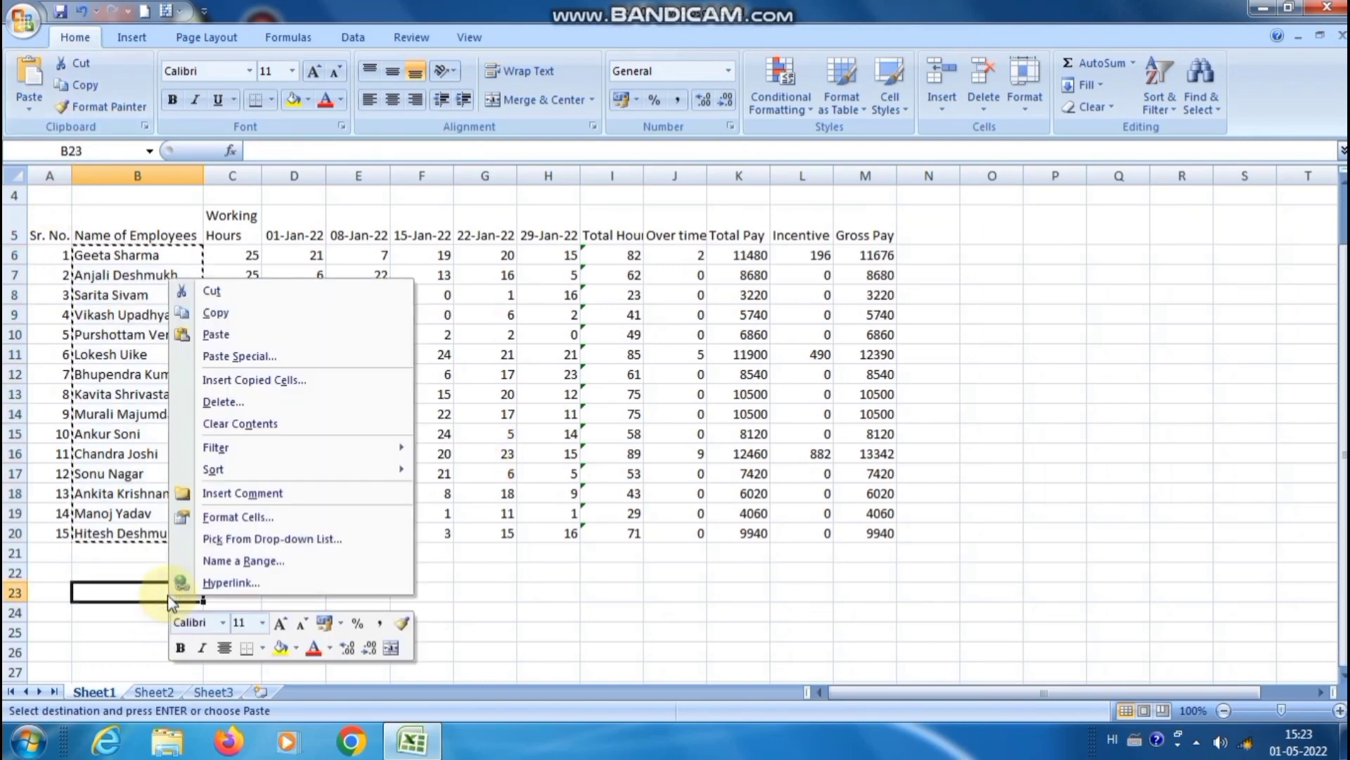
left_click(224, 335)
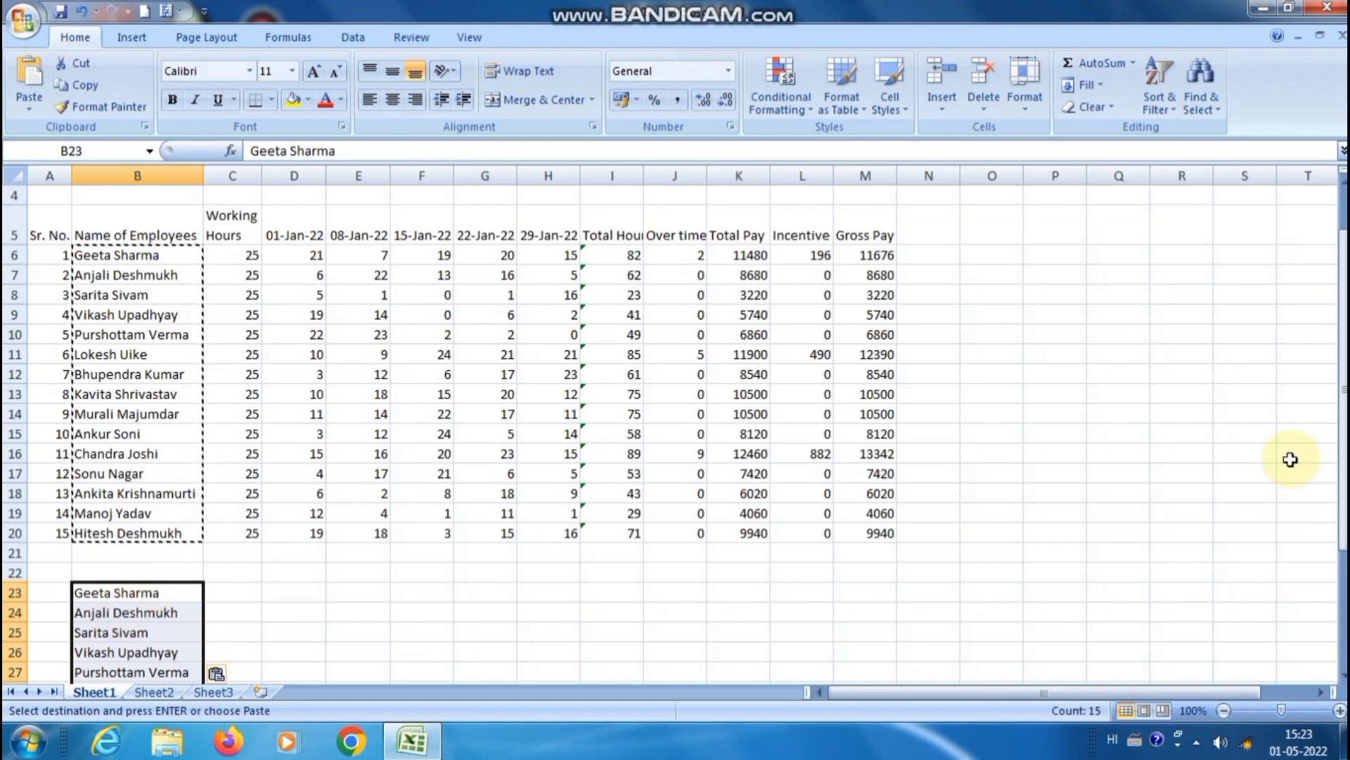
key("ctrl+z")
- Paste the copied employee names as a horizontal row starting at B23, using Paste Special with Transpose
left_click(113, 609)
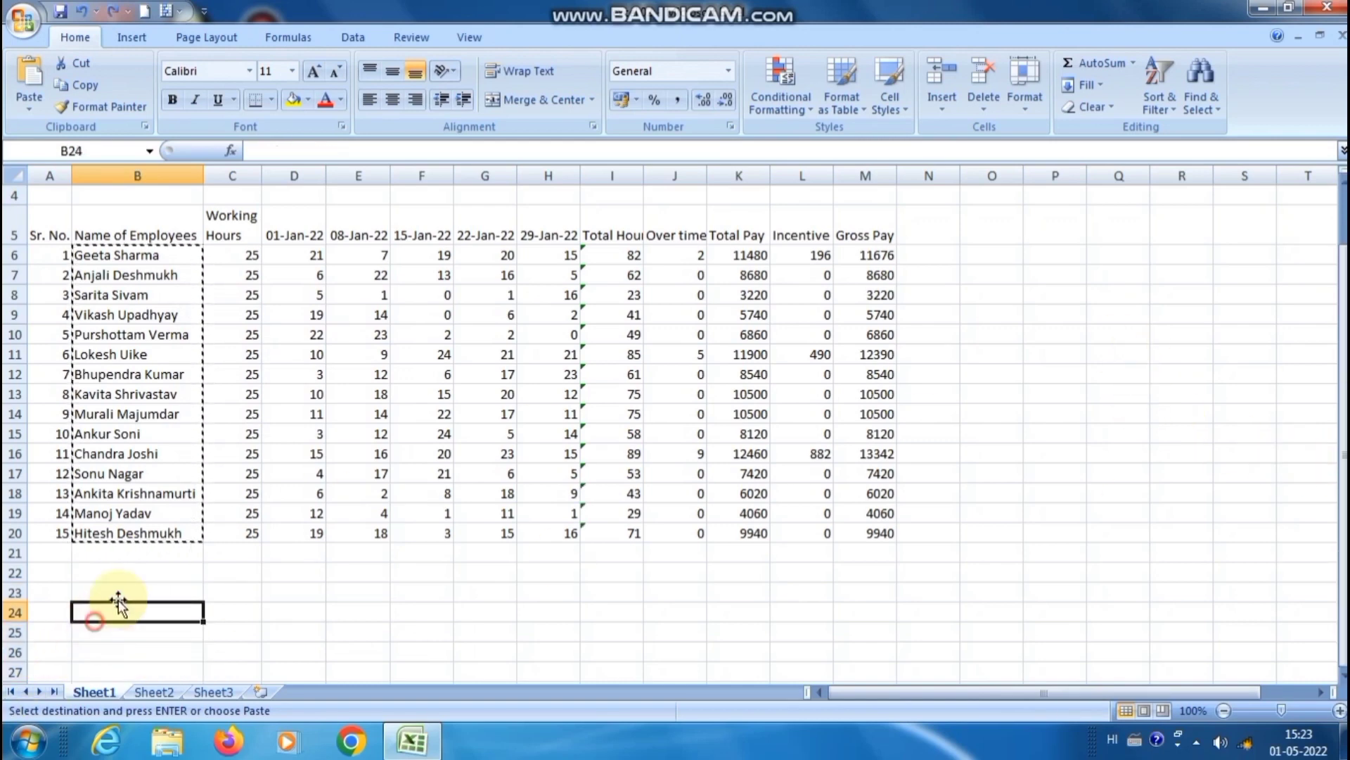
left_click(118, 593)
right_click(119, 593)
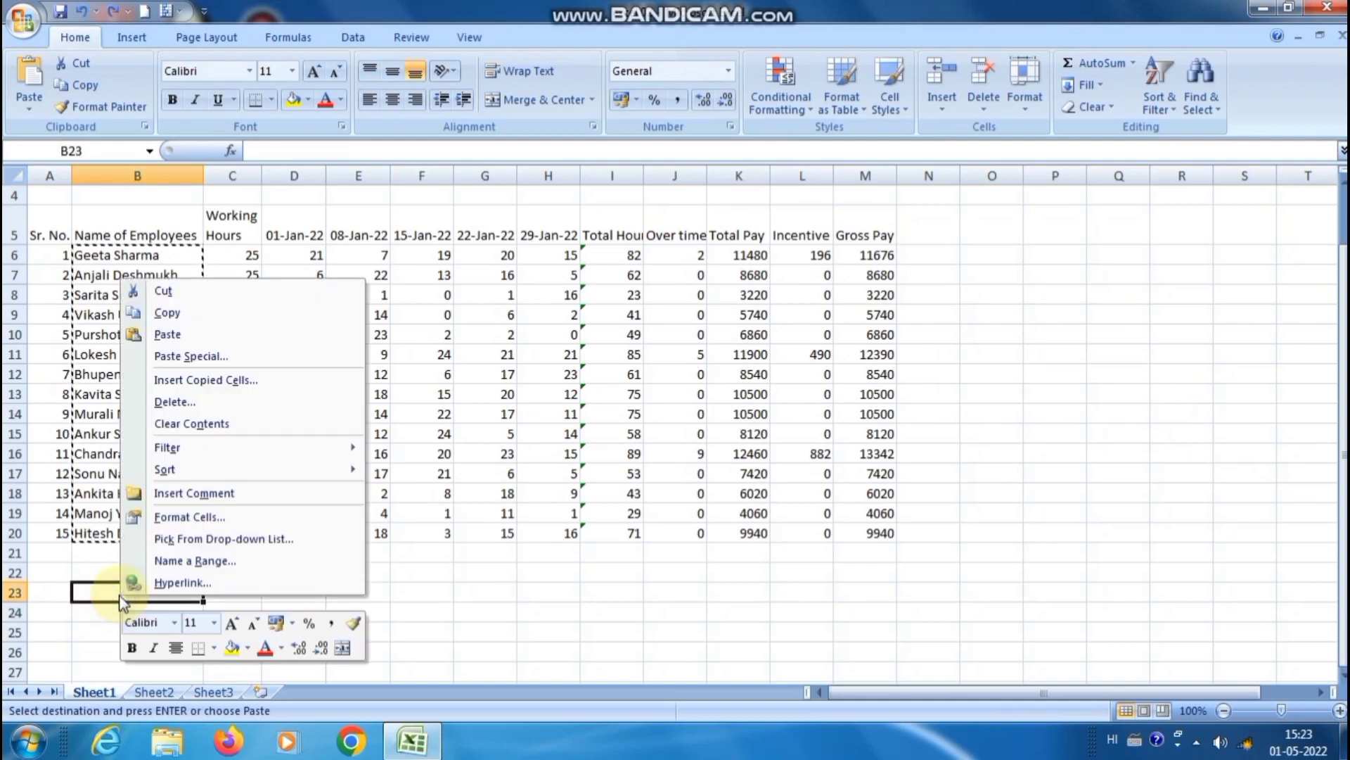
left_click(205, 355)
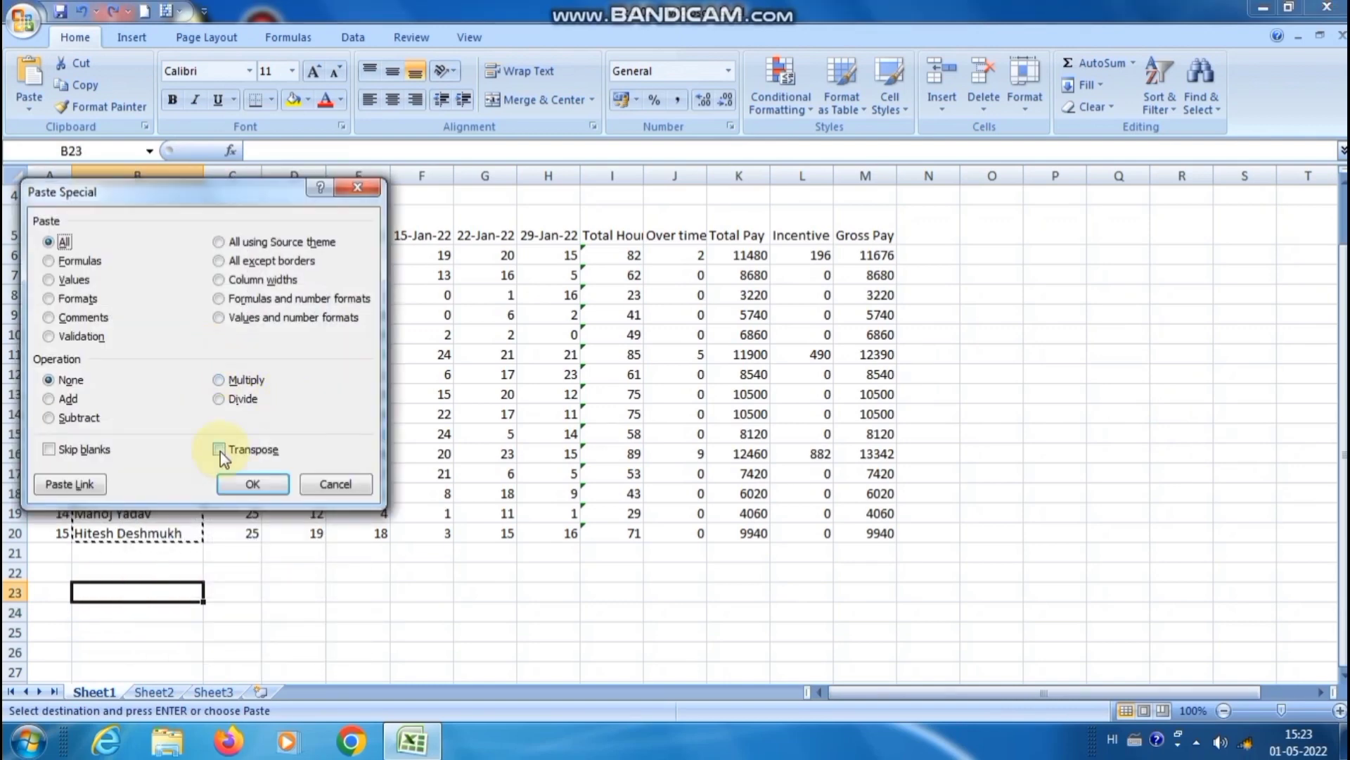
left_click(221, 452)
left_click(262, 485)
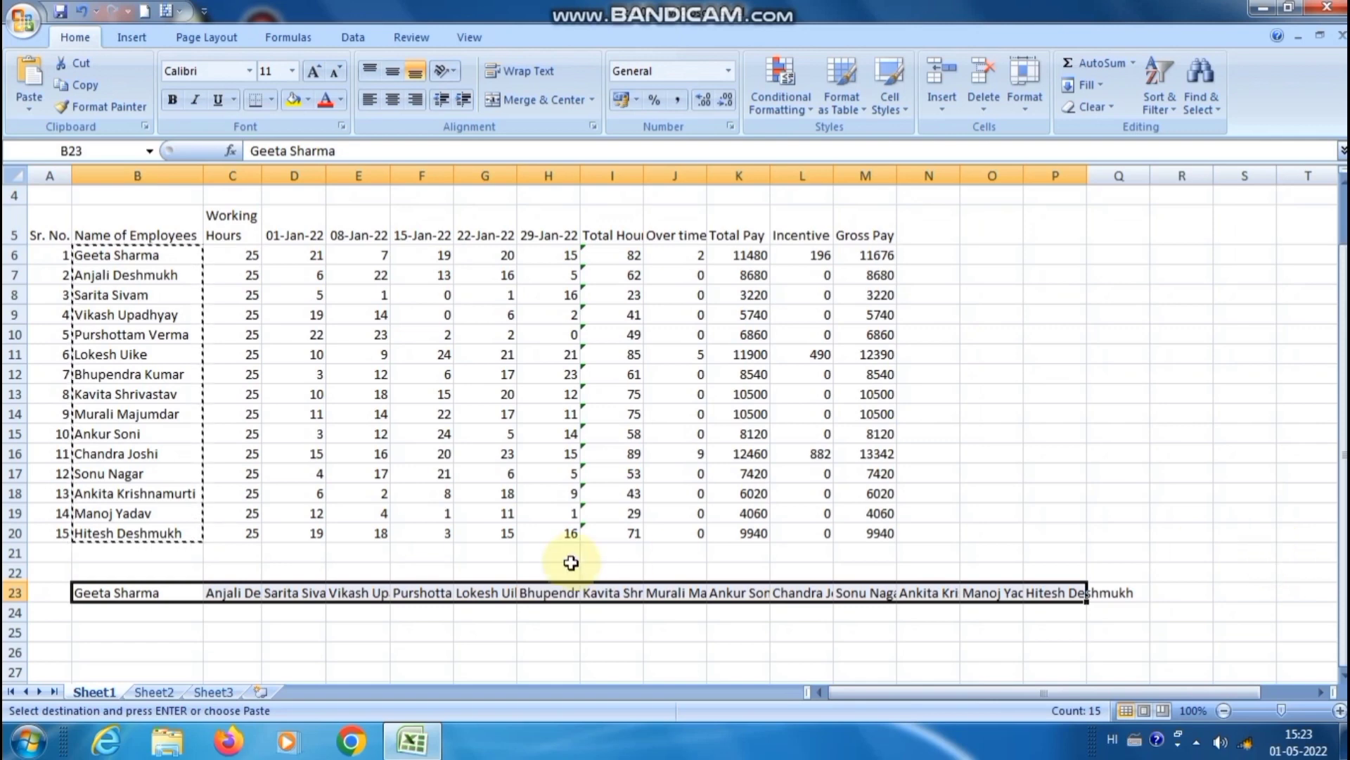
- Copy the row of names in B23:P23 and paste it transposed as a vertical list starting at B25
scroll(269, 619, "down", 2)
key("ctrl+c")
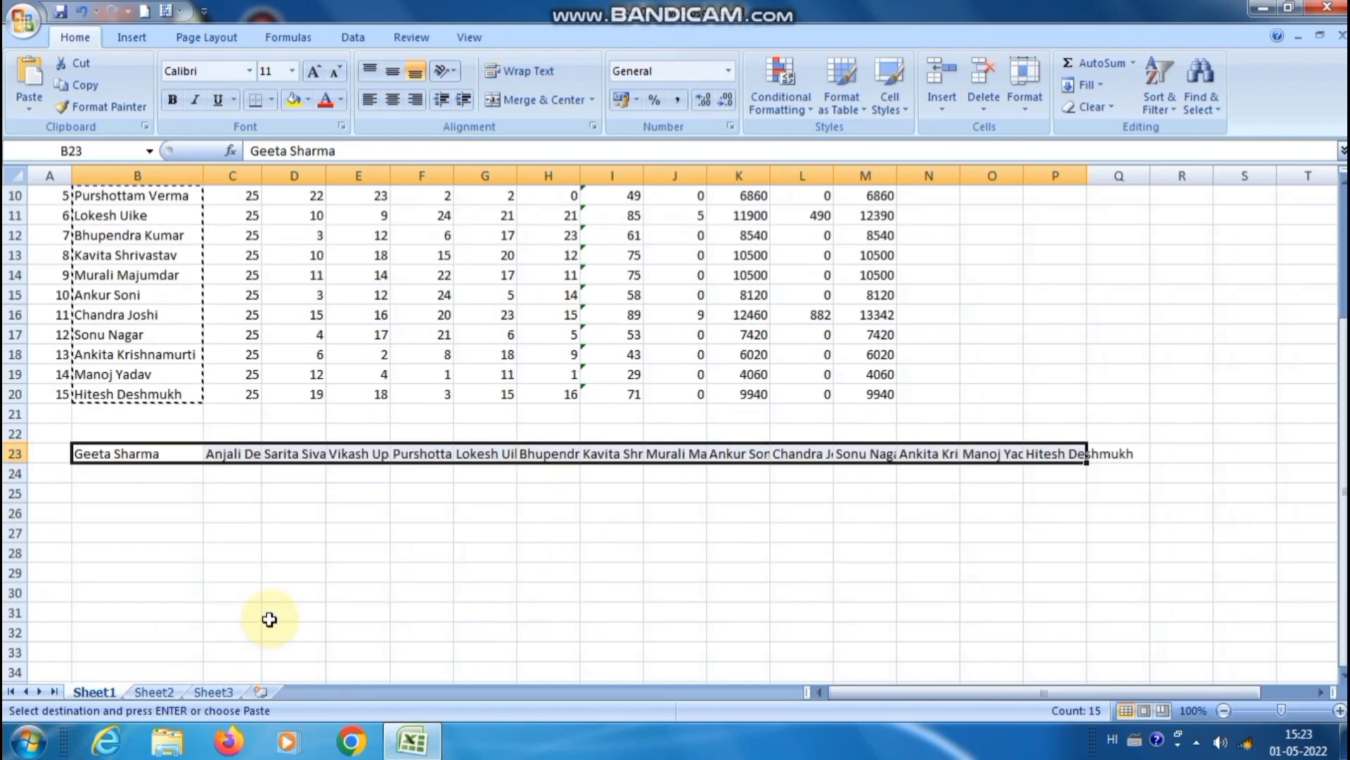
left_click(126, 495)
right_click(130, 498)
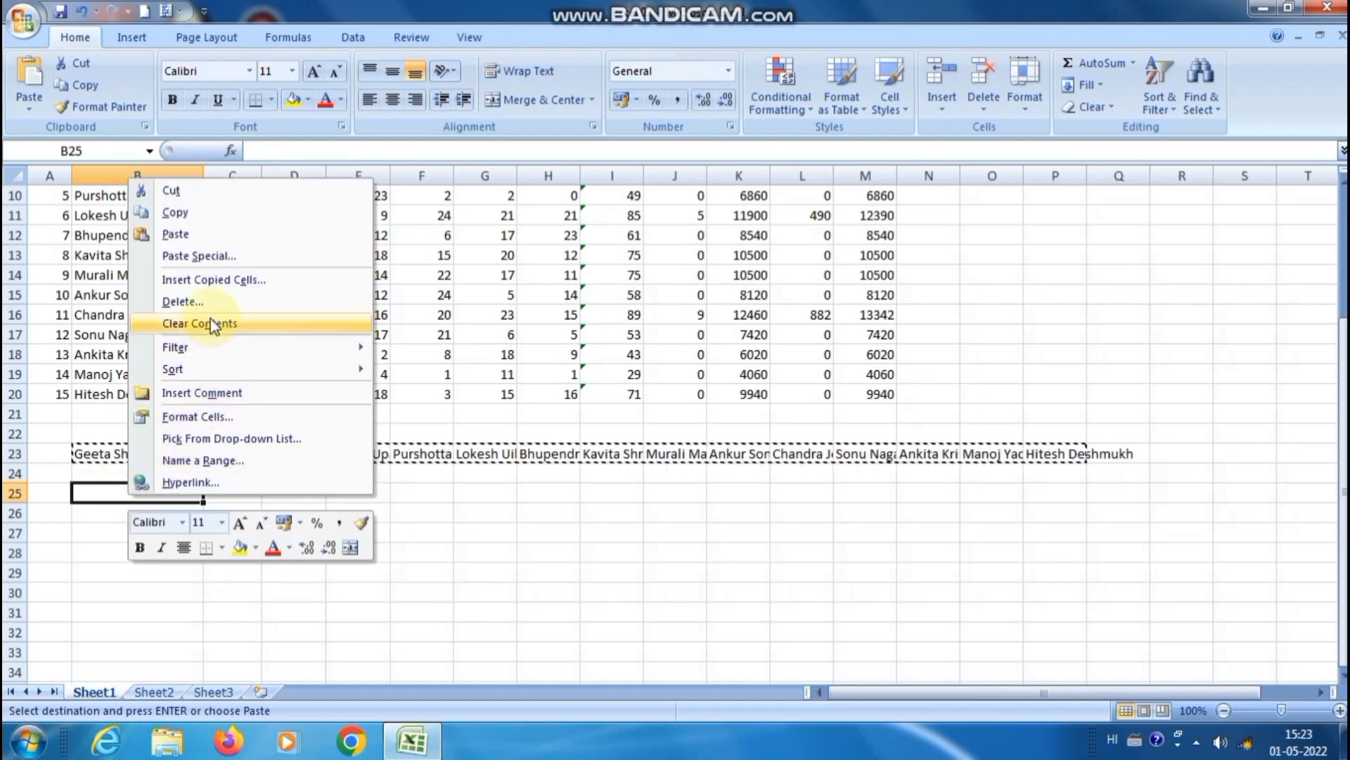
left_click(204, 257)
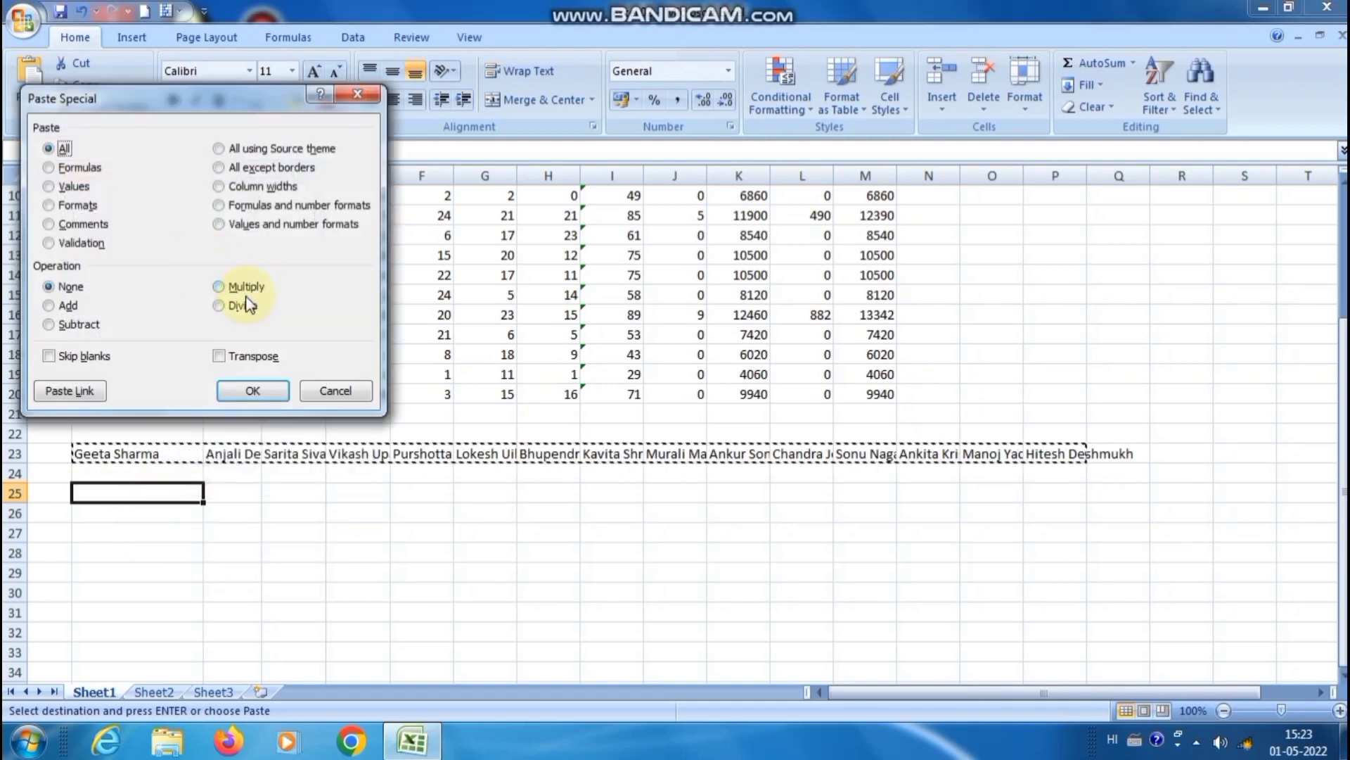
left_click(223, 357)
left_click(239, 395)
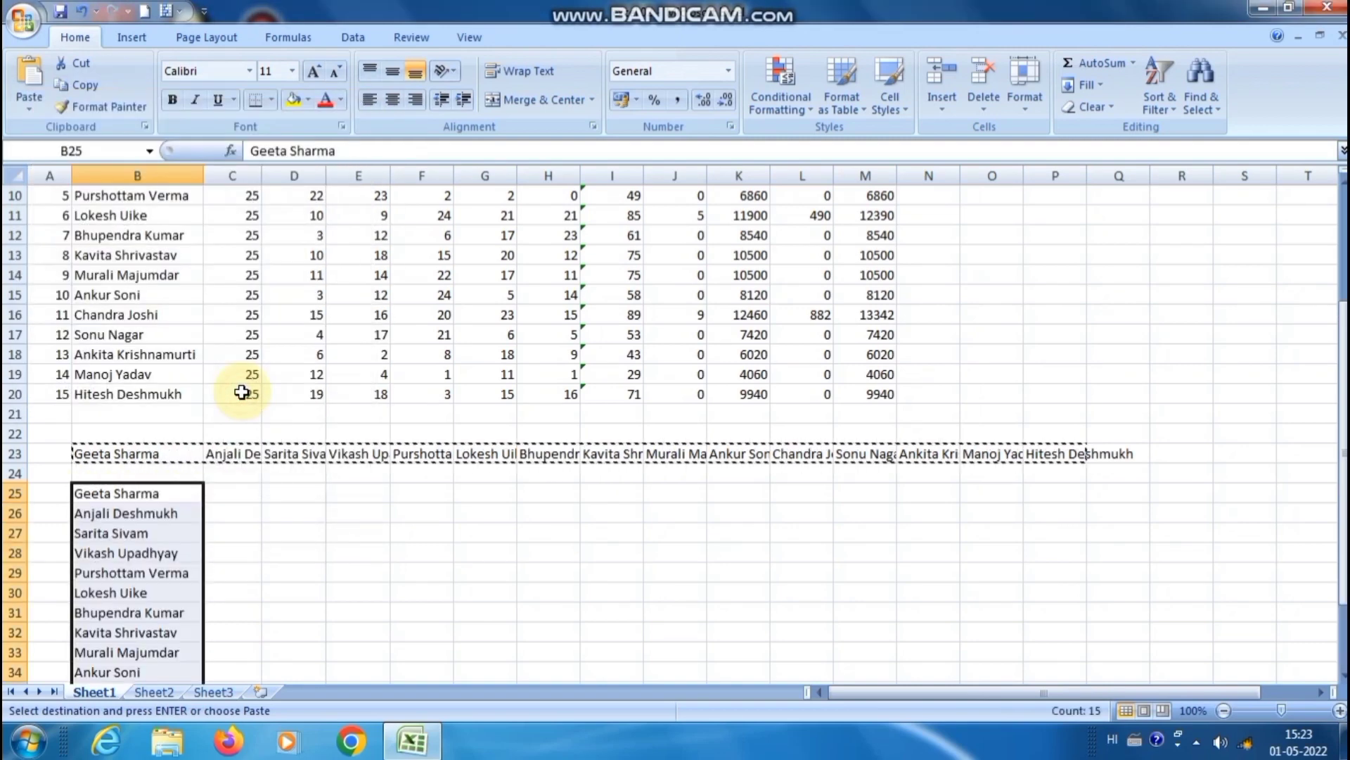
scroll(193, 476, "down", 2)
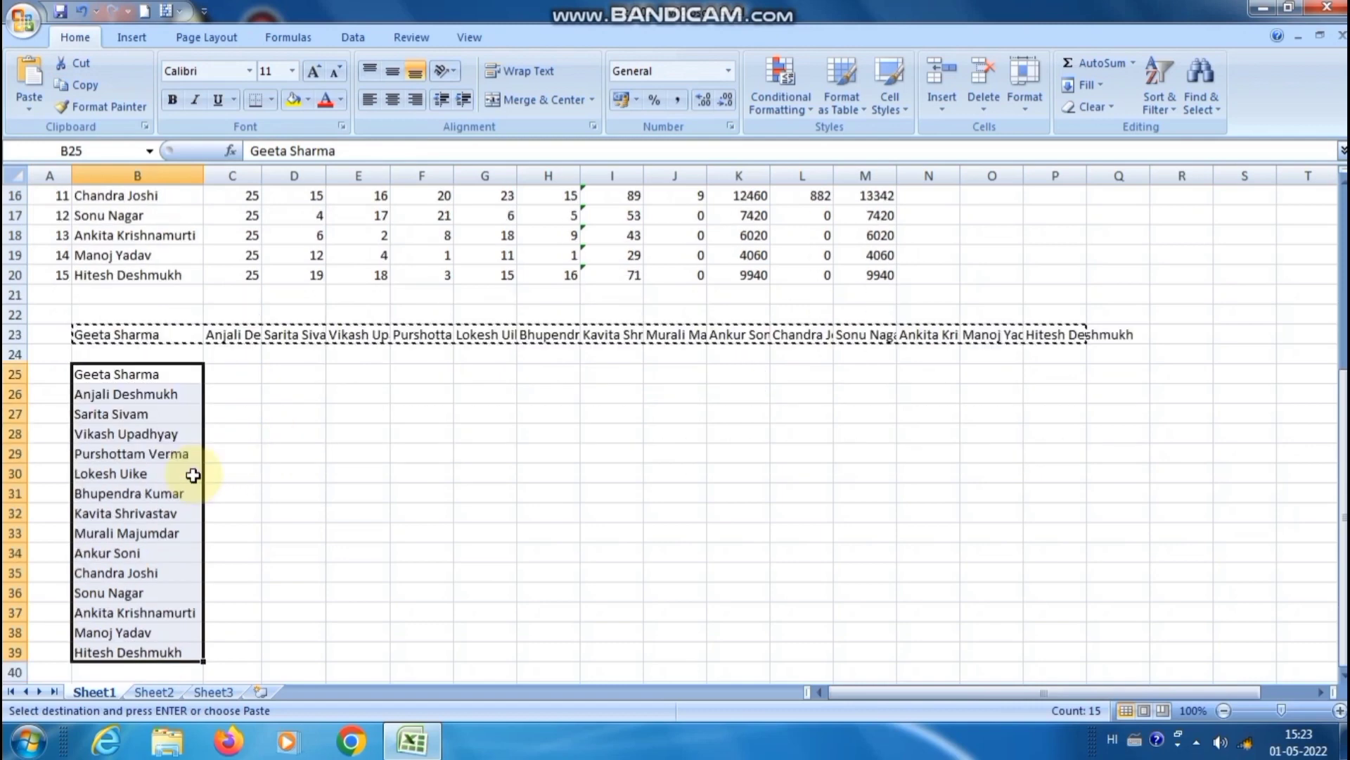
scroll(193, 476, "down", 1)
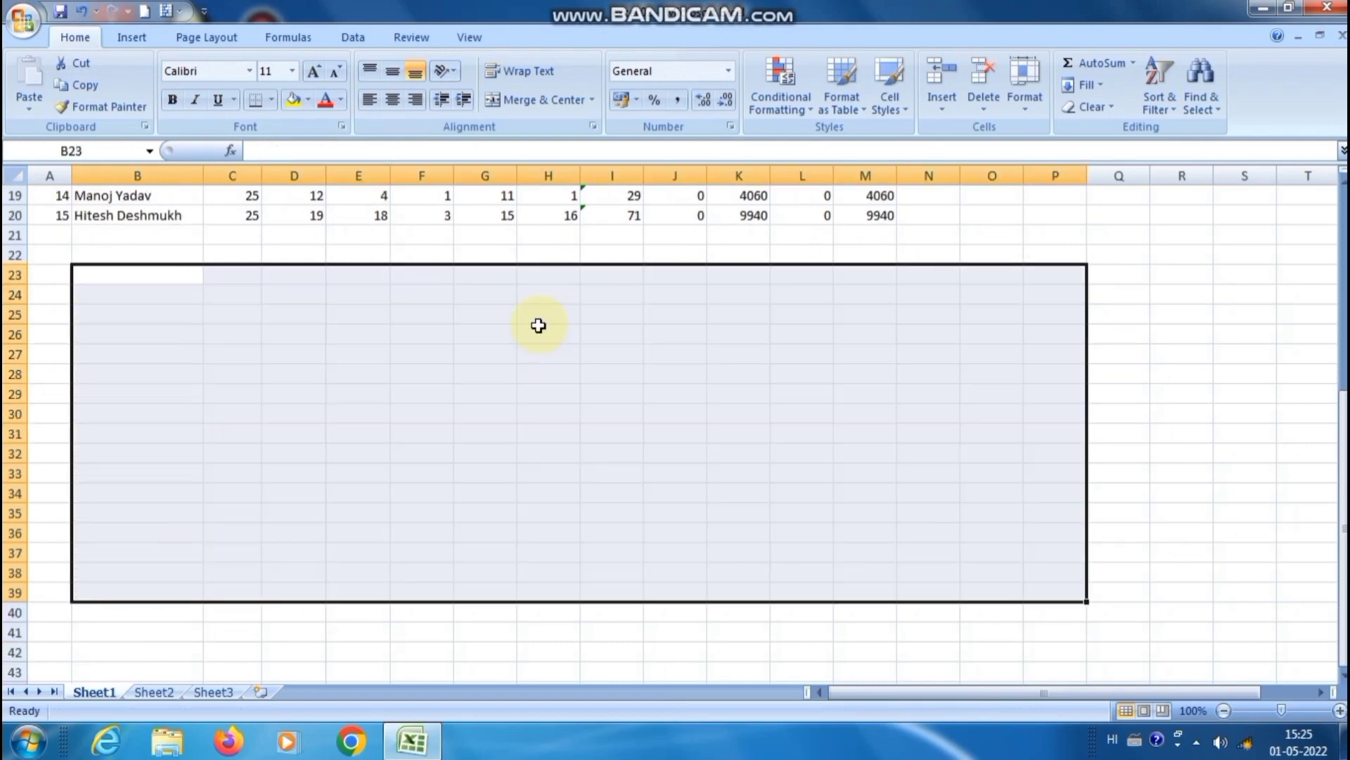
scroll(539, 325, "up", 6)
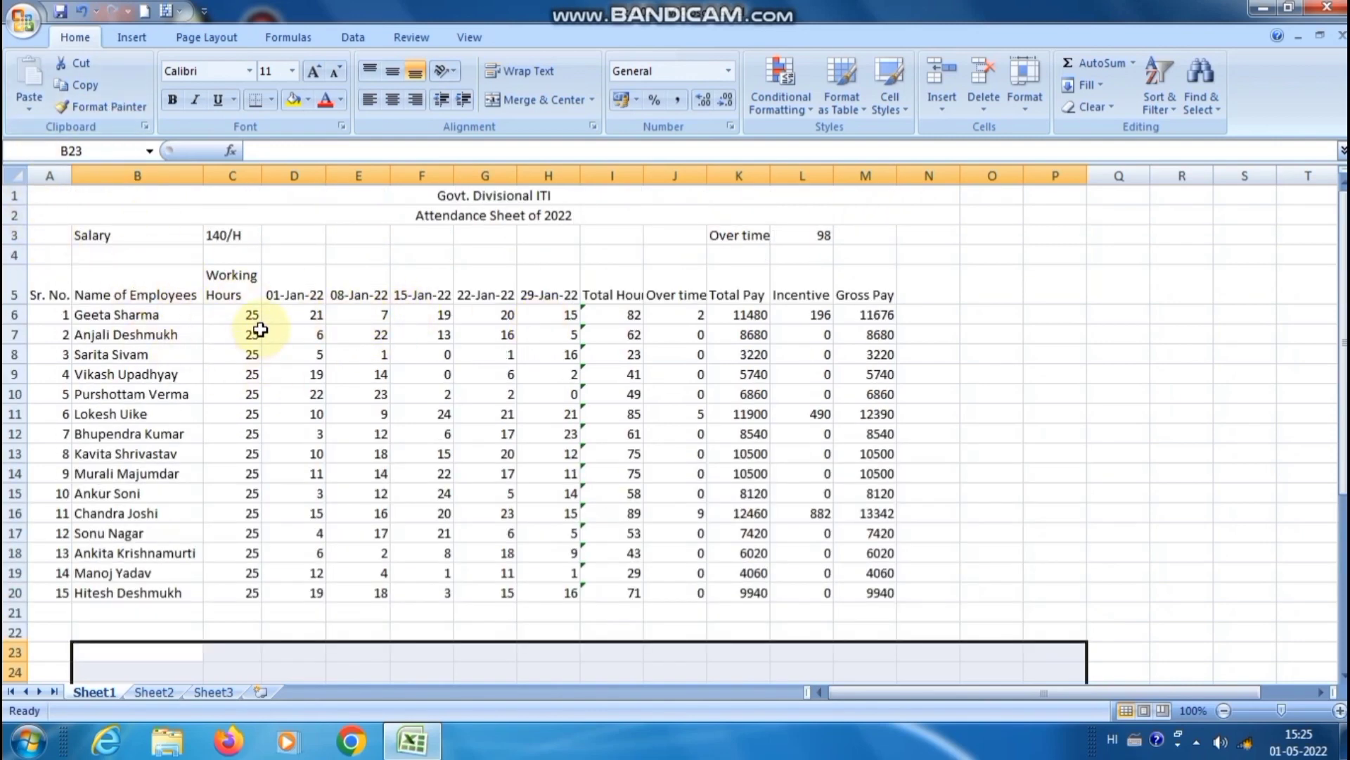
left_click_drag(254, 316, 429, 418)
key("ctrl+c")
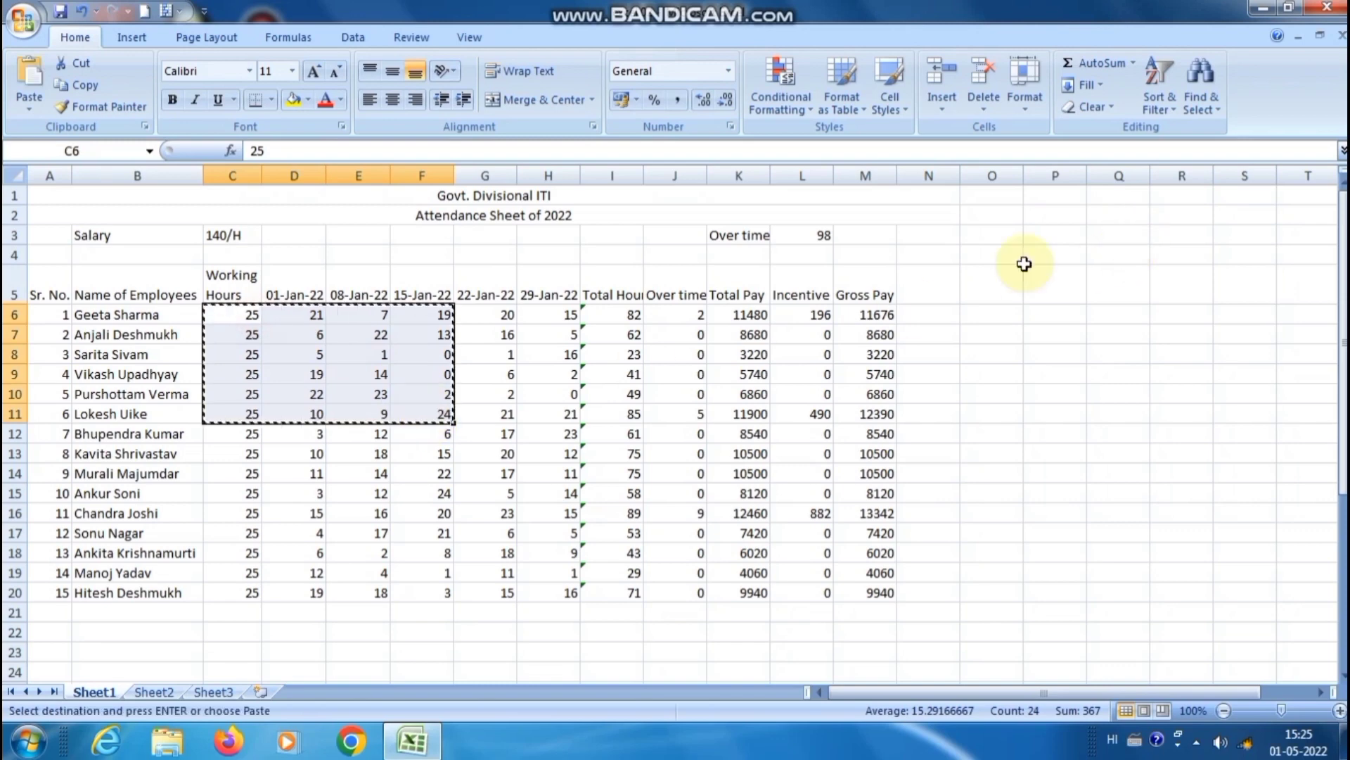
right_click(969, 281)
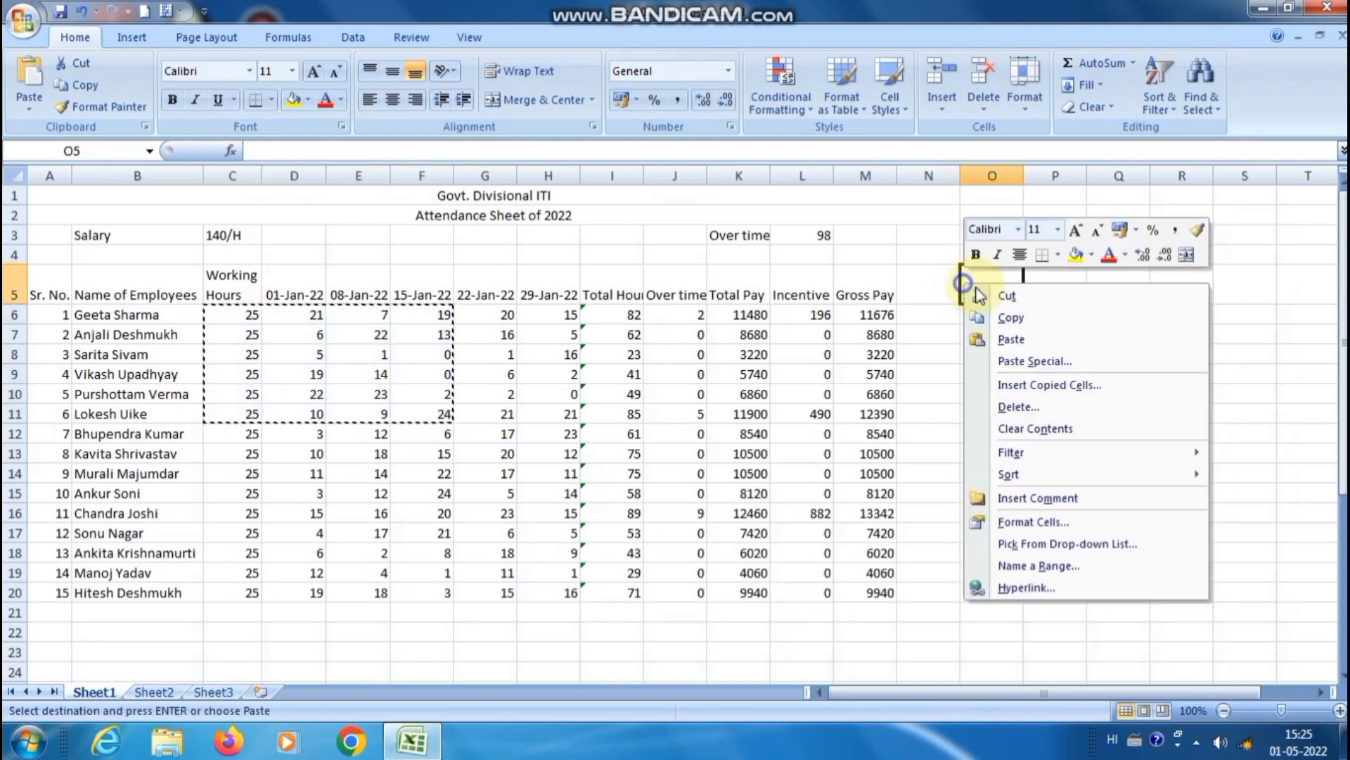
left_click(1036, 361)
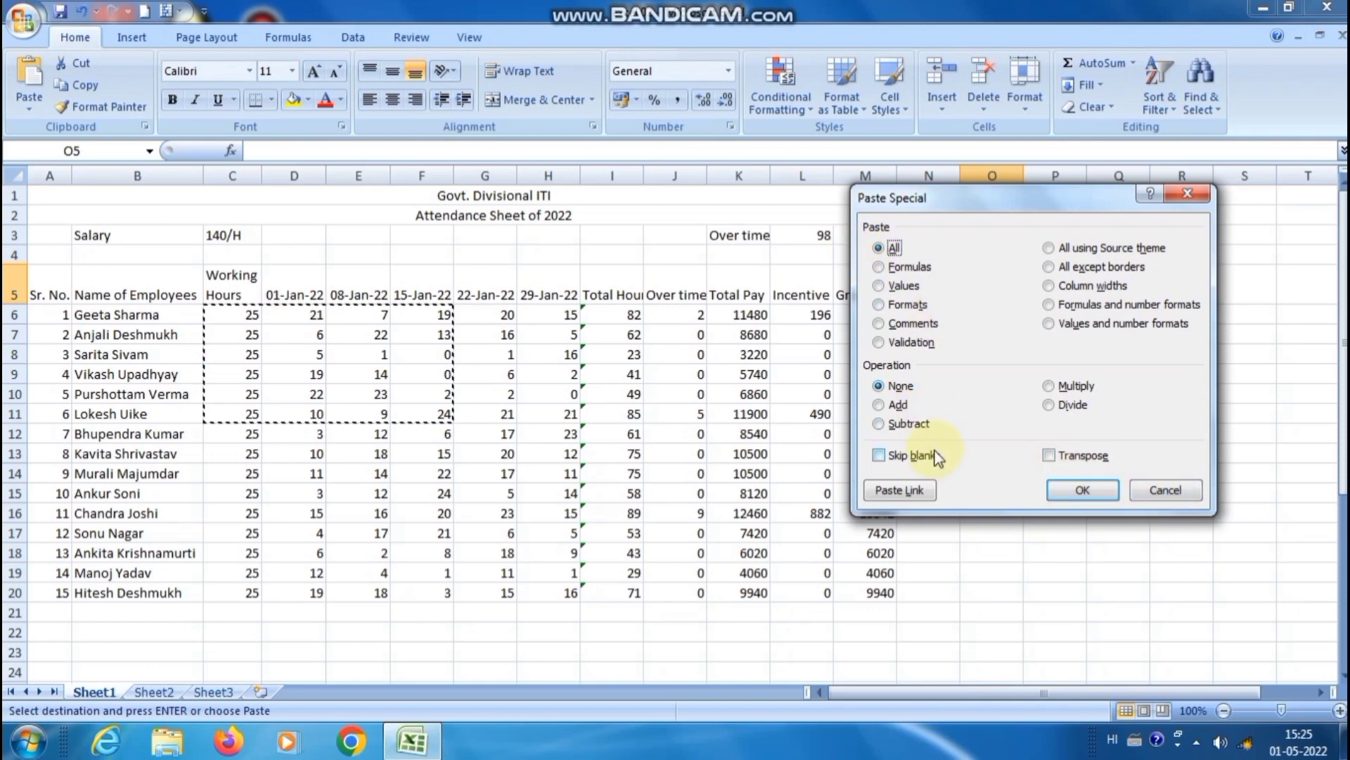
left_click(1168, 491)
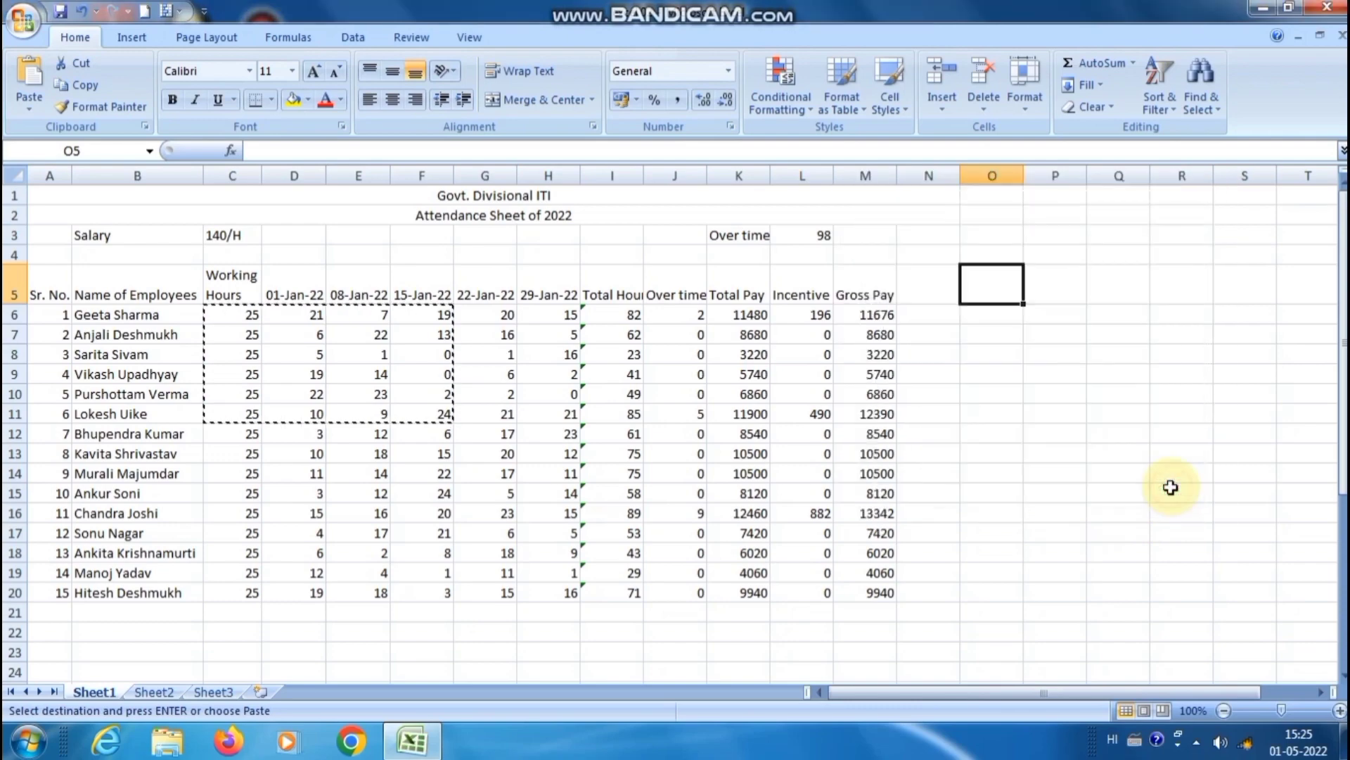